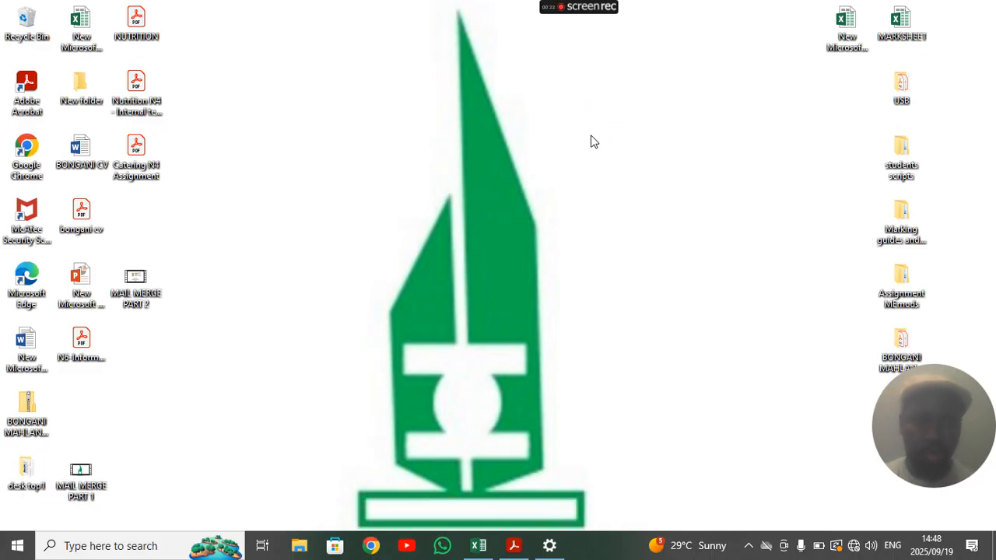
- Open the N6 Information Processing June 2019 paper in Acrobat at Question 7A: Mail Merge
left_click(83, 349)
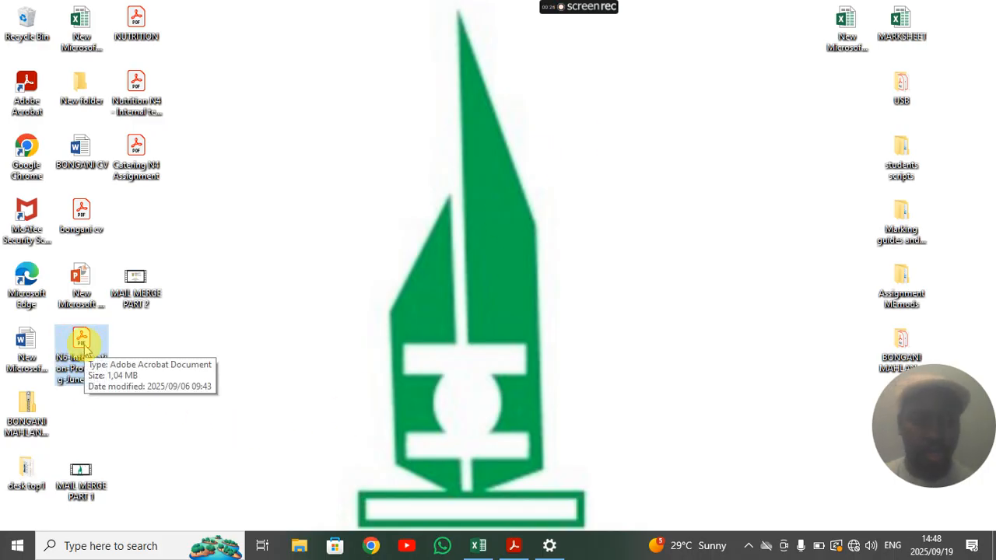
double_click(84, 349)
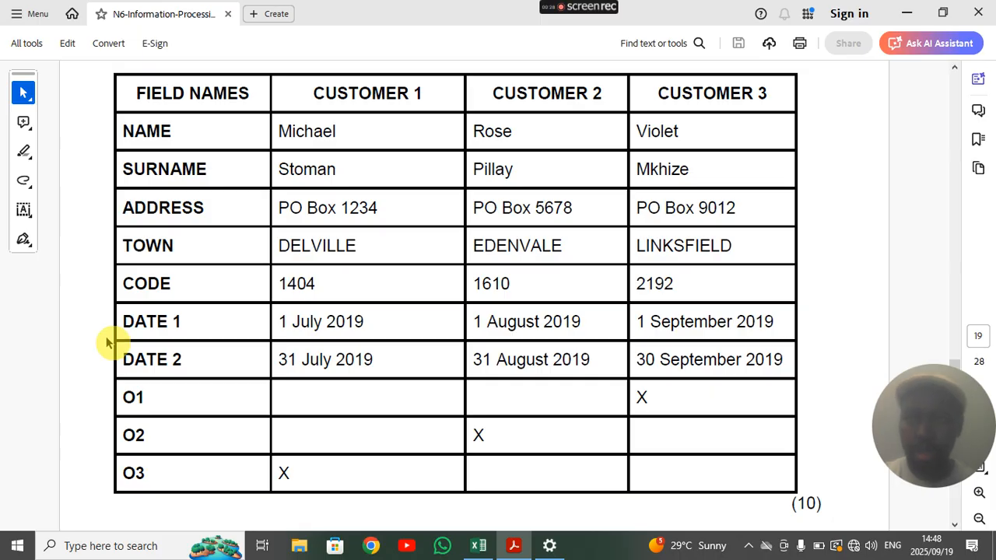
scroll(296, 285, "up", 8)
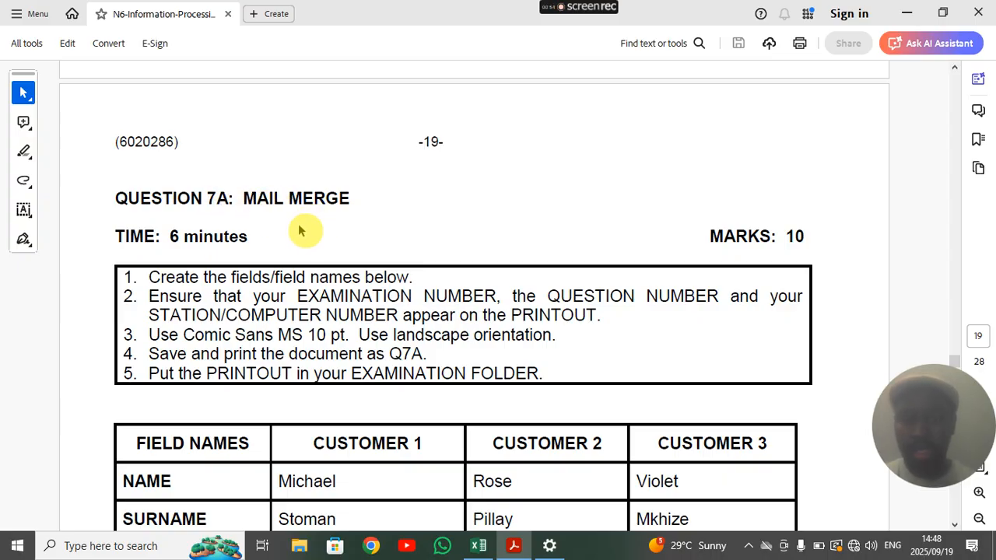
scroll(286, 235, "down", 2)
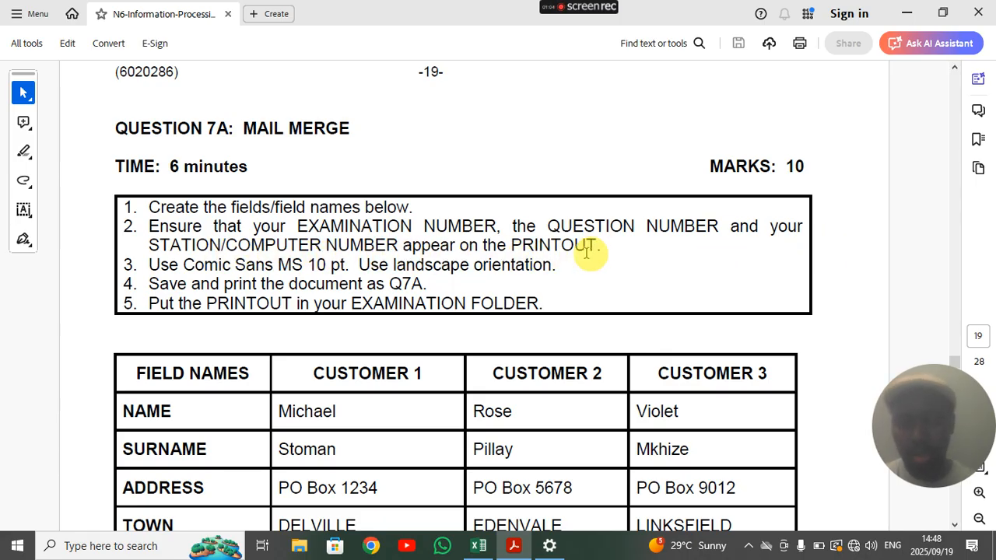
- Highlight and read the font requirement and save-name/printout instructions in Question 7A
left_click_drag(277, 266, 388, 267)
left_click(434, 266)
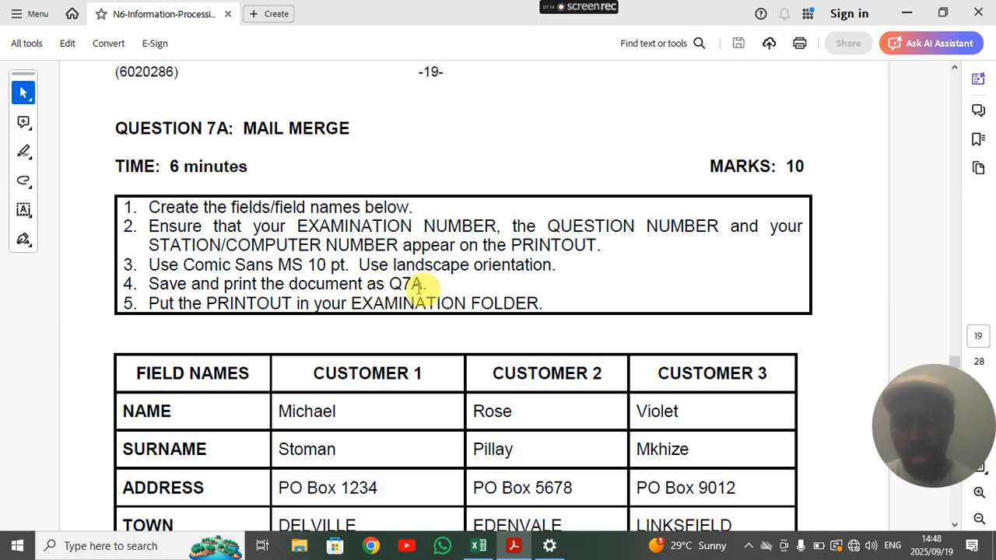
left_click_drag(389, 285, 451, 302)
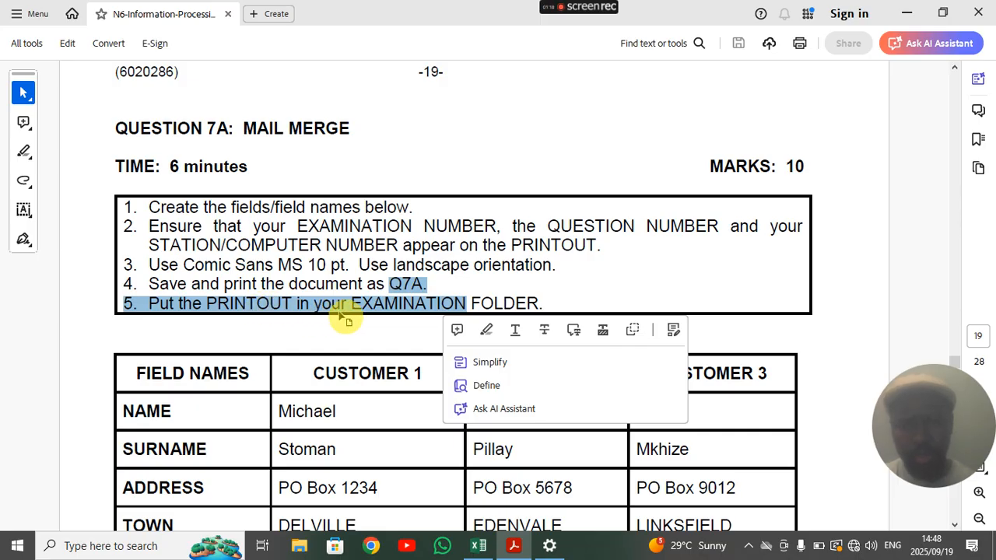
left_click(574, 301)
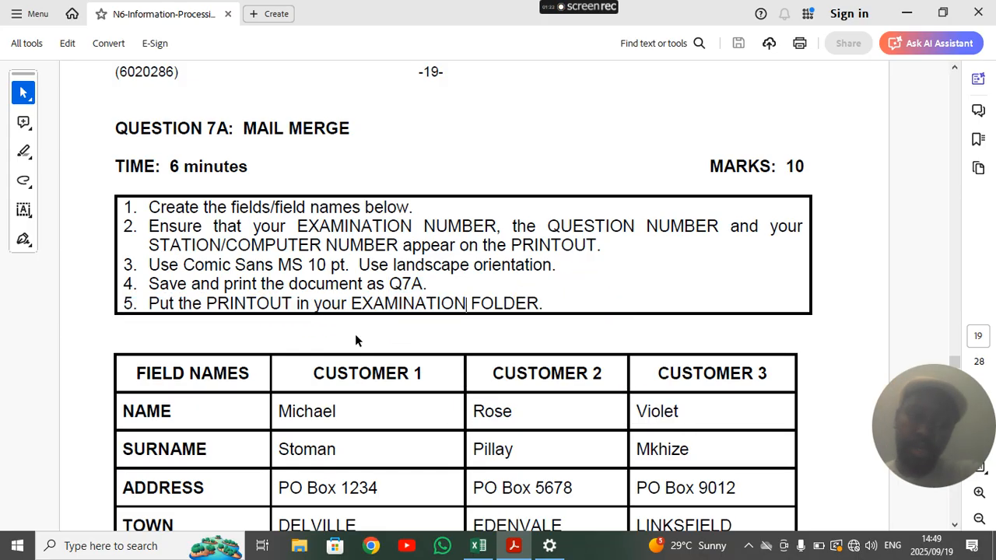
- Review the FIELD NAMES customer table, then minimize Acrobat to show the desktop
scroll(358, 332, "down", 3)
scroll(358, 333, "down", 3)
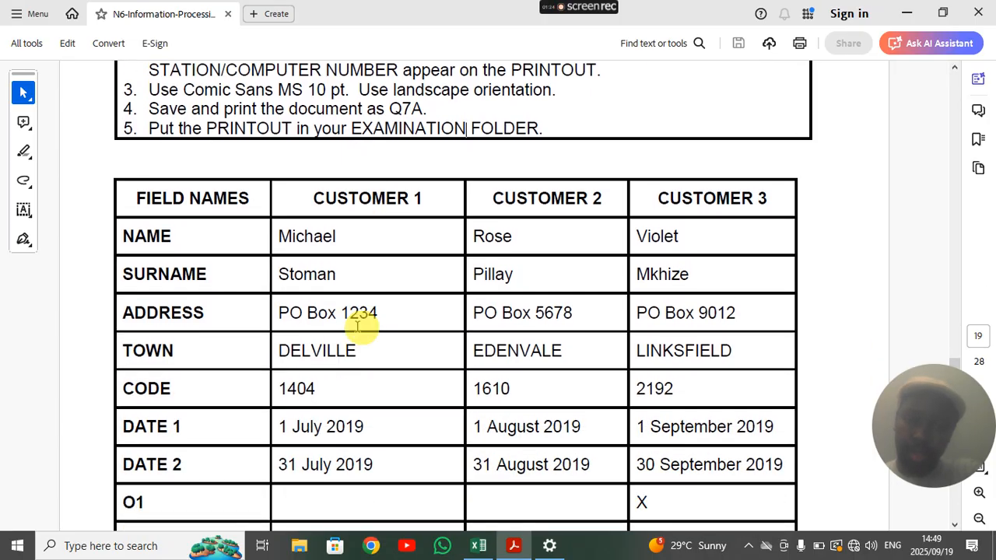
scroll(358, 331, "down", 1)
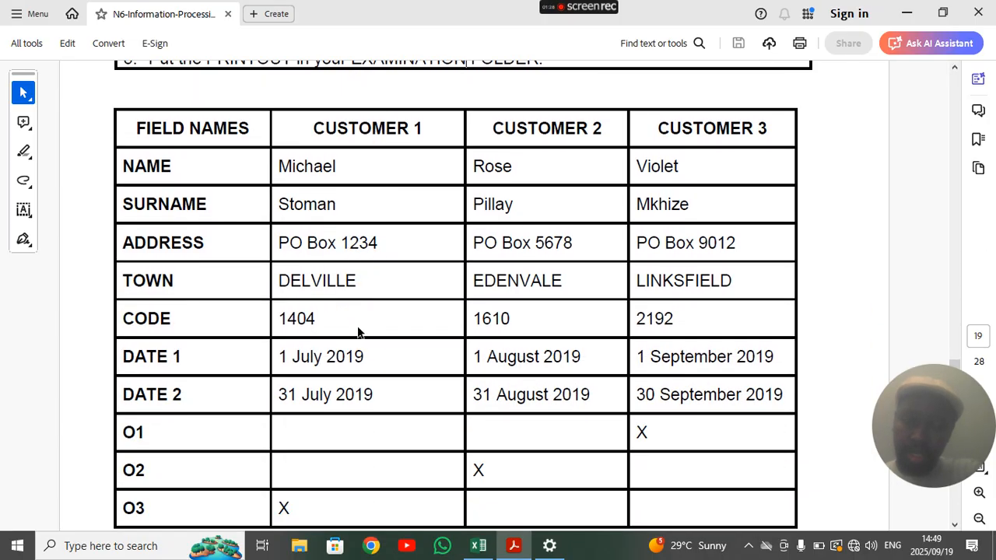
scroll(357, 330, "down", 1)
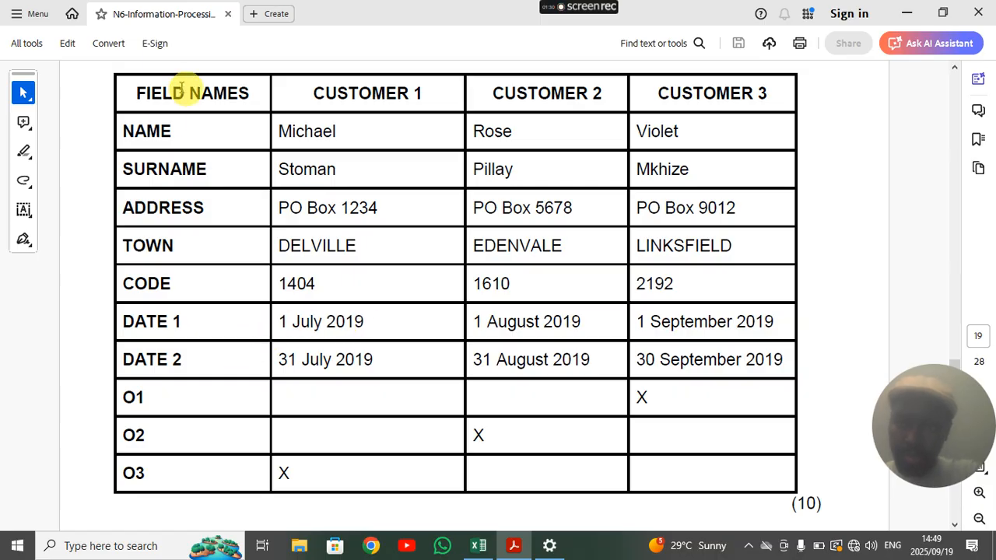
left_click_drag(134, 92, 267, 99)
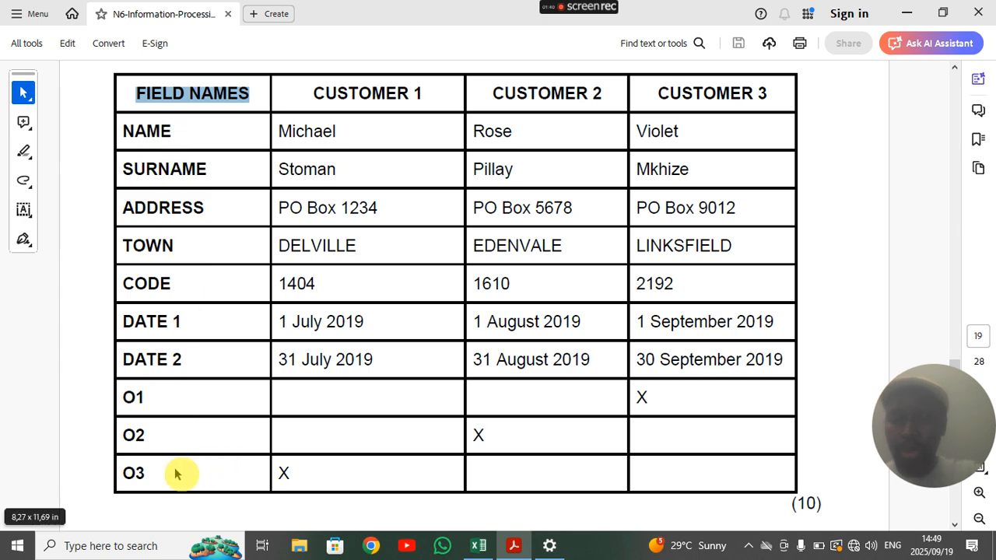
left_click_drag(185, 430, 823, 427)
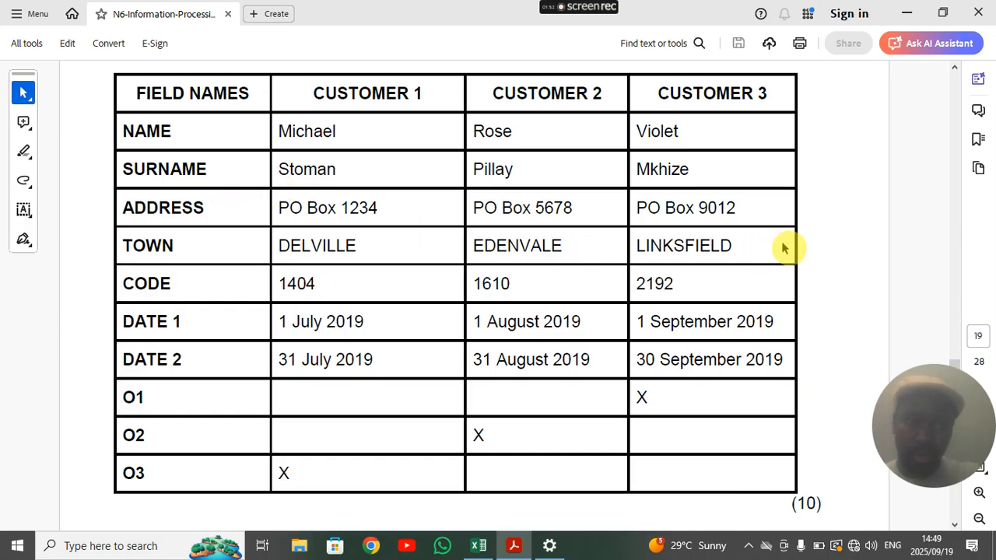
left_click(906, 14)
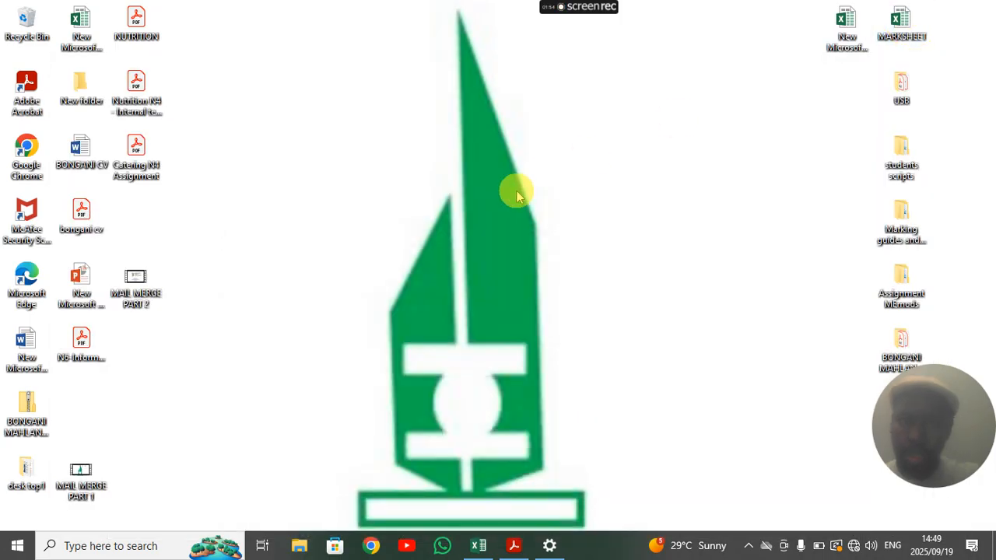
- Create a new Microsoft Word Document on the desktop, keeping its default name
right_click(517, 191)
mouse_move(638, 313)
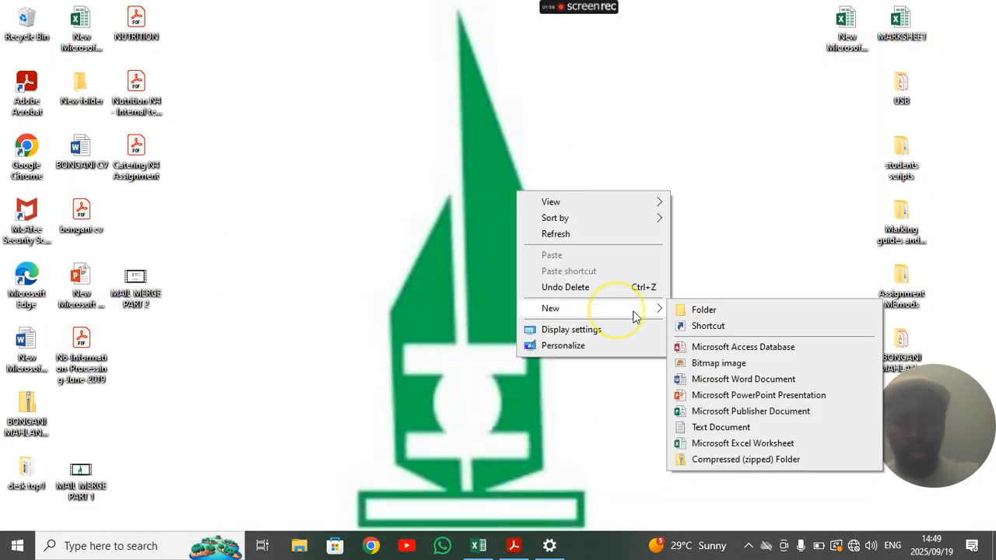
left_click(745, 380)
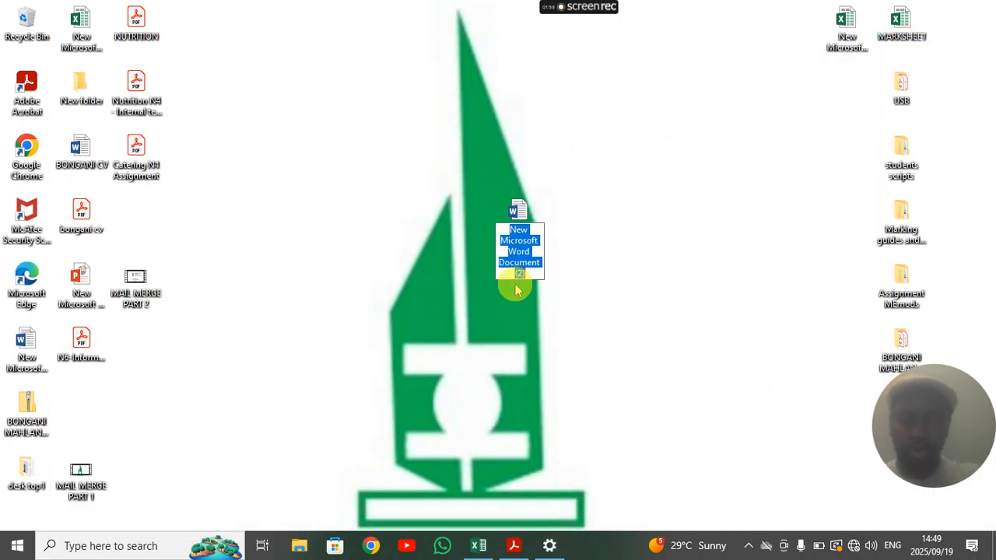
left_click(523, 218)
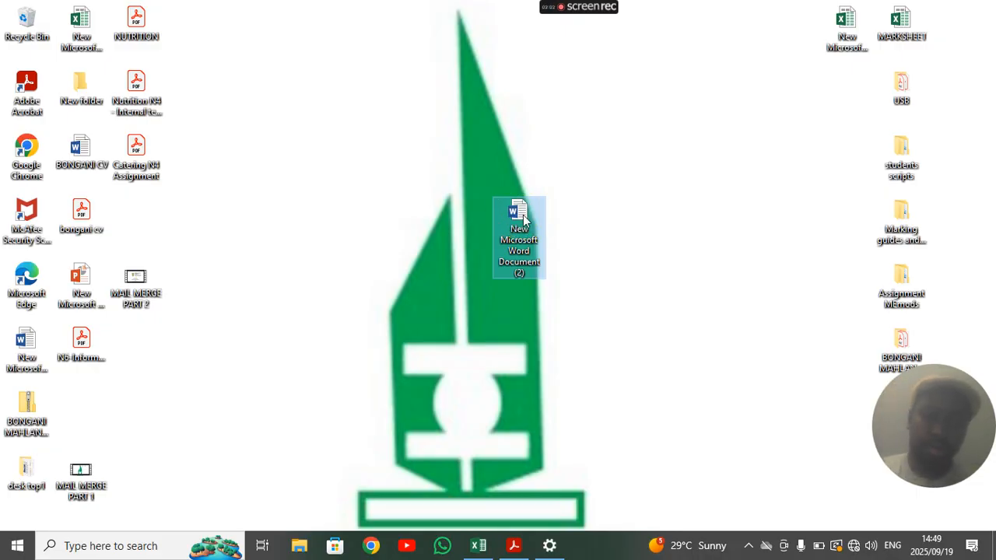
- Refresh the desktop and open 'New Microsoft Word Document (2)' in Word
right_click(670, 193)
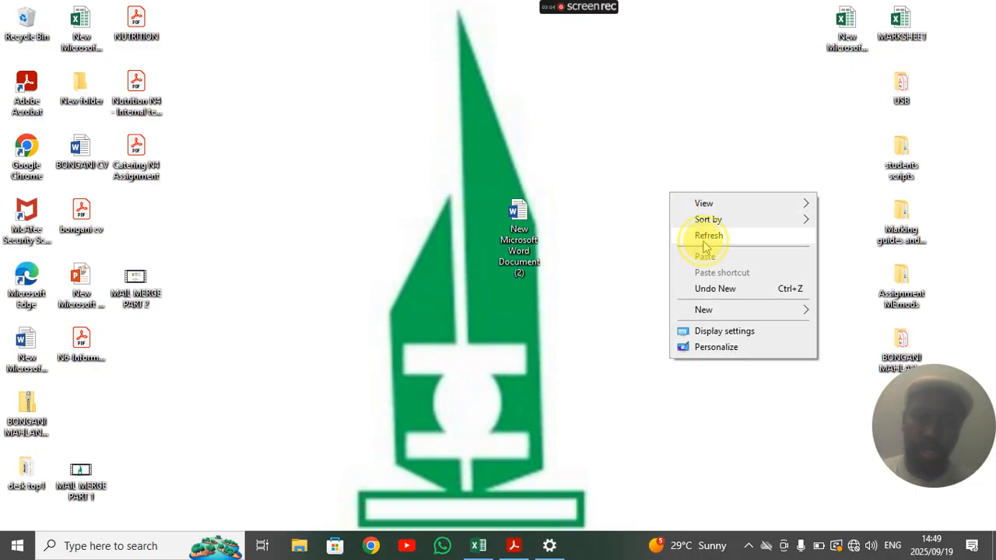
left_click(704, 243)
double_click(524, 220)
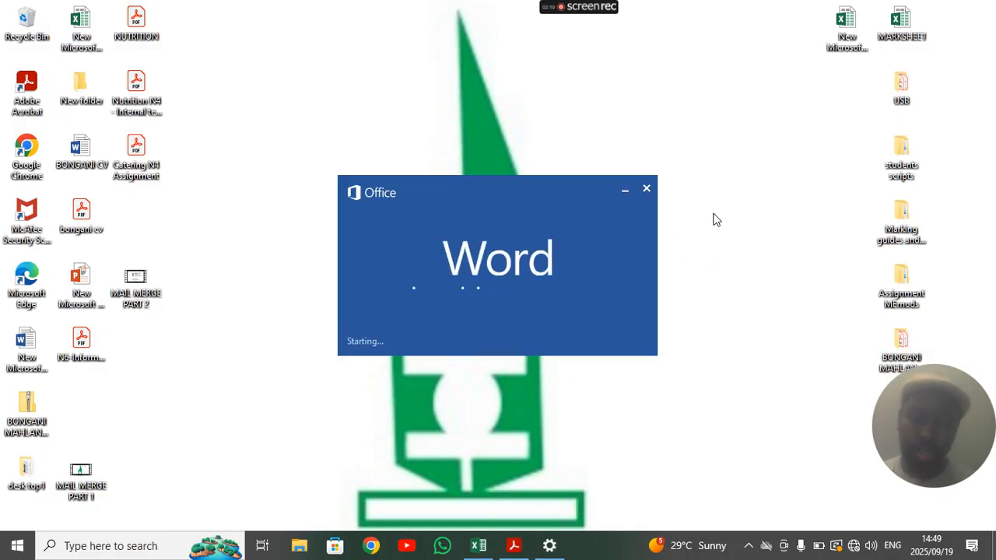
left_click(712, 214)
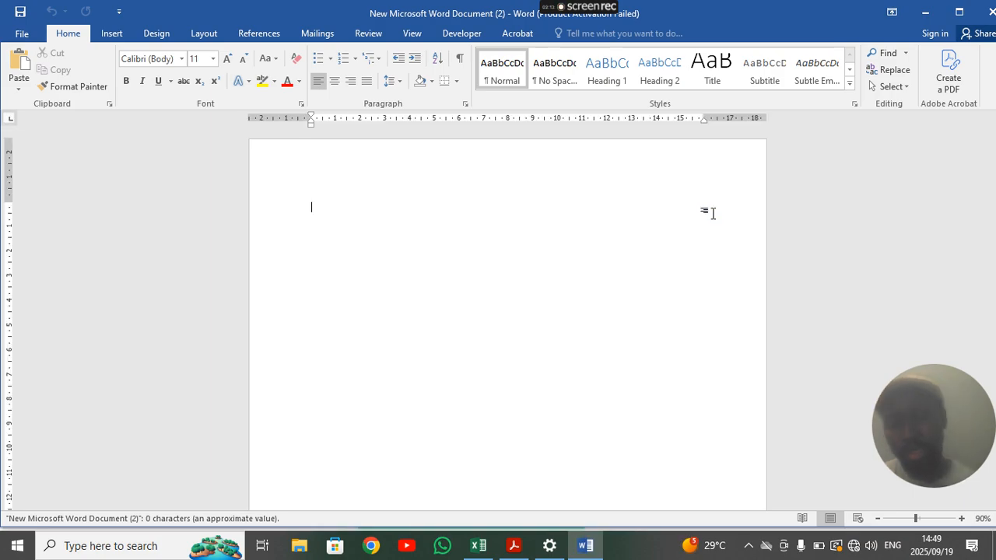
- Insert a 10-column by 4-row table, dismissing the Office activation notice
left_click(111, 33)
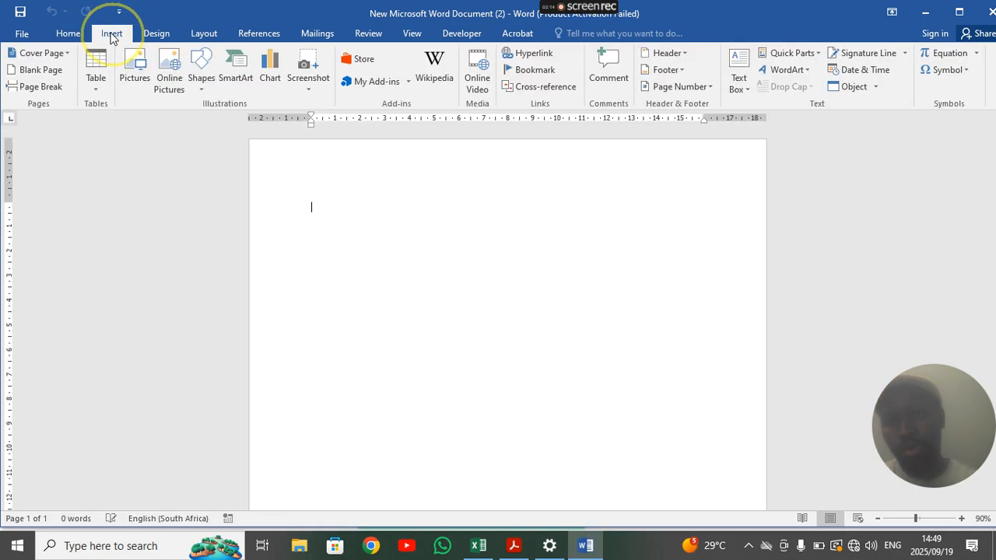
left_click(100, 90)
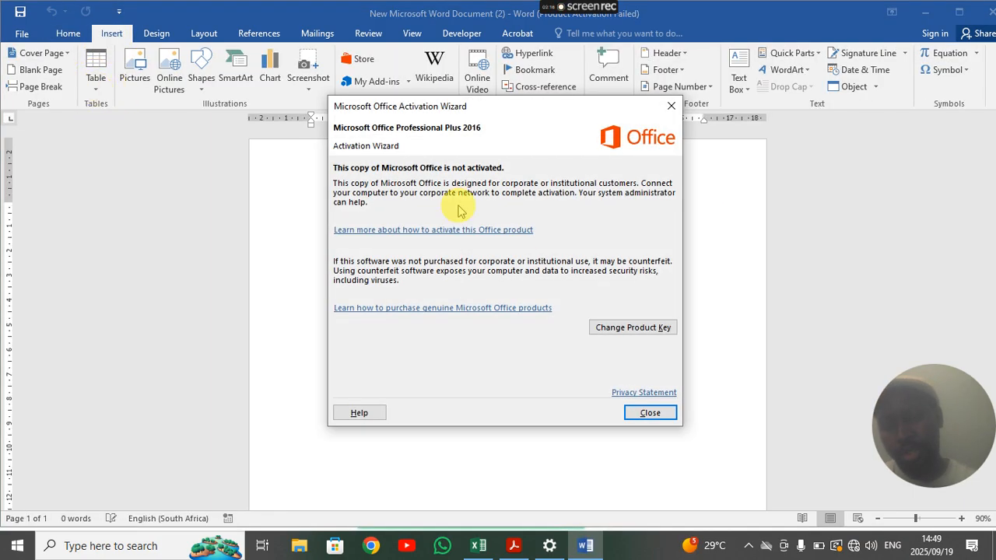
key("Return")
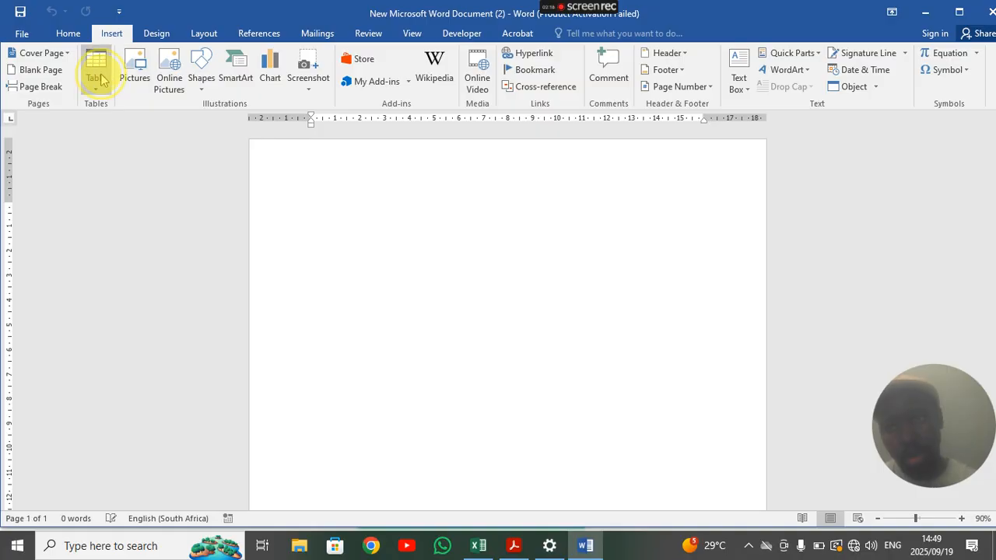
left_click(96, 74)
left_click(125, 236)
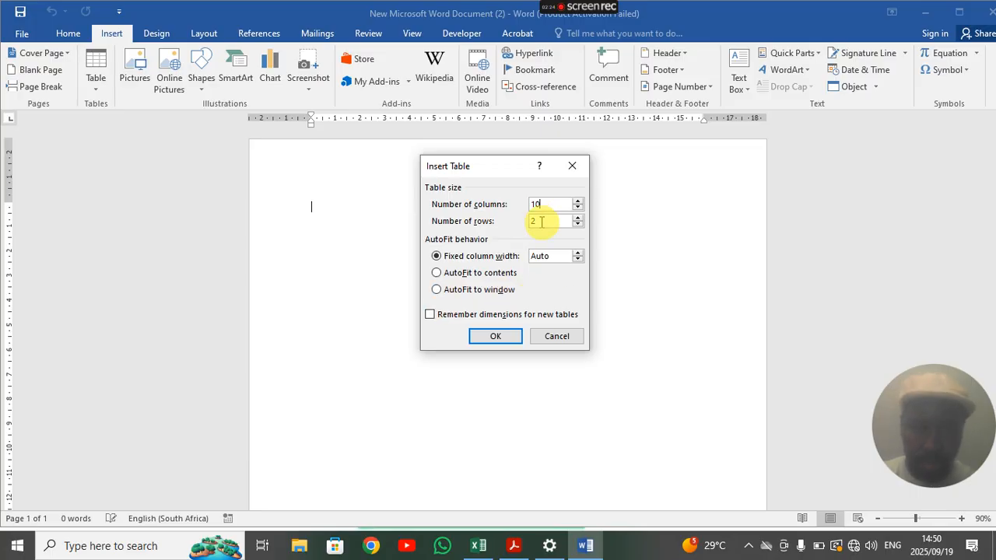
key("BackSpace")
type("4")
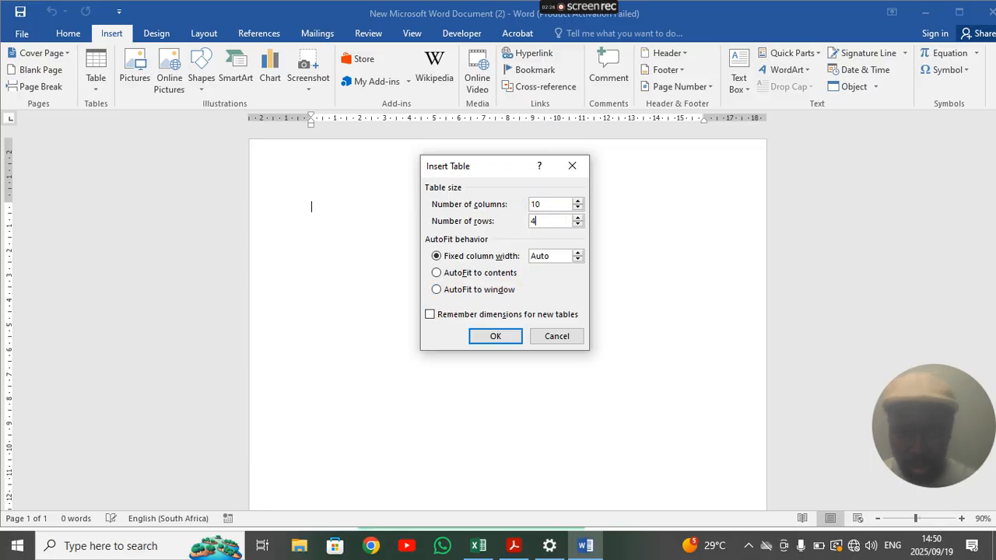
left_click(495, 335)
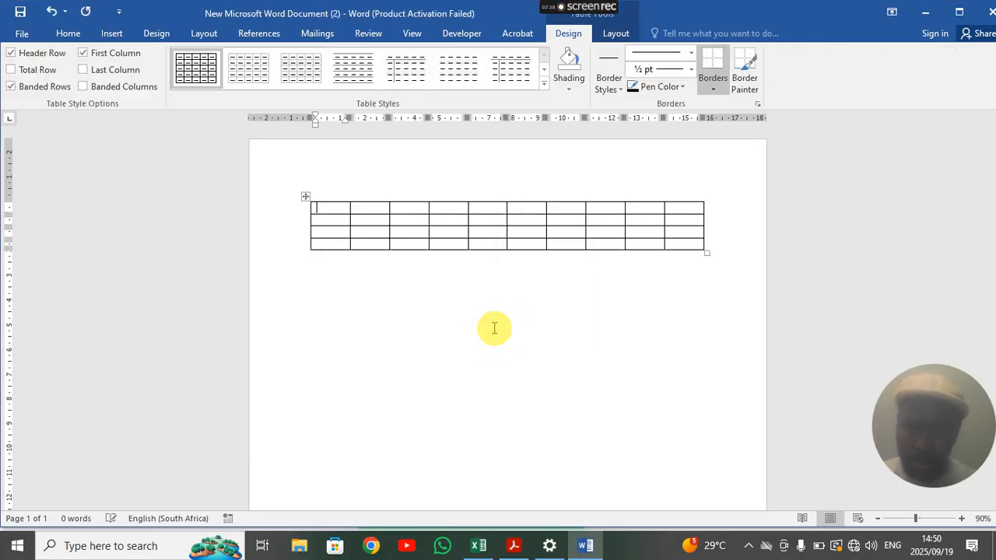
- Bring the exam paper forward and scroll its customer details table into view
left_click_drag(855, 9, 827, 244)
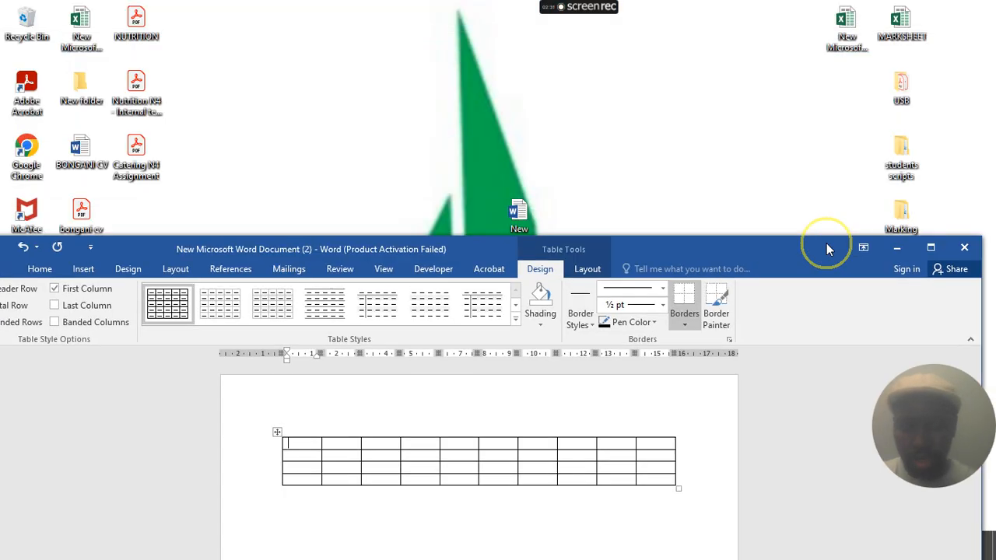
left_click(896, 248)
left_click(509, 546)
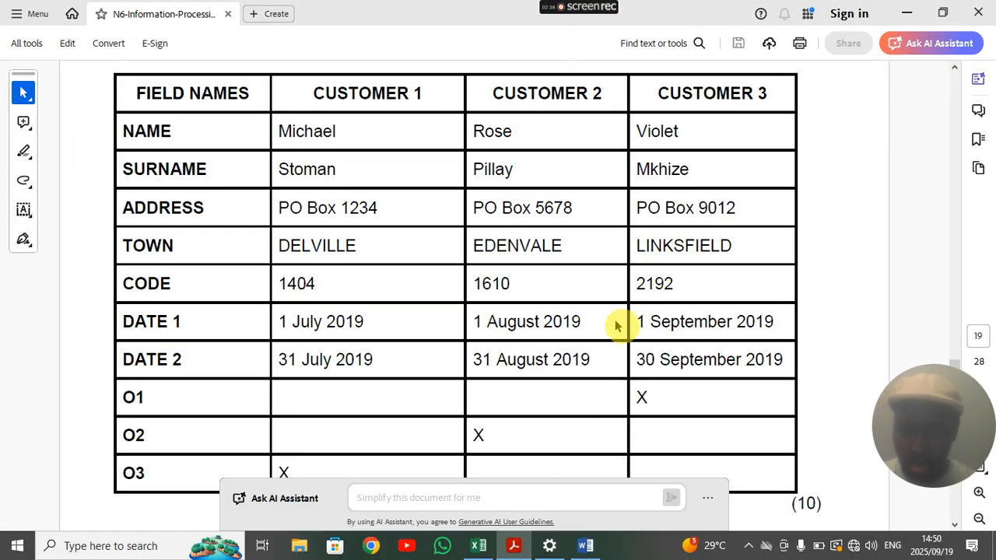
scroll(620, 315, "down", 2)
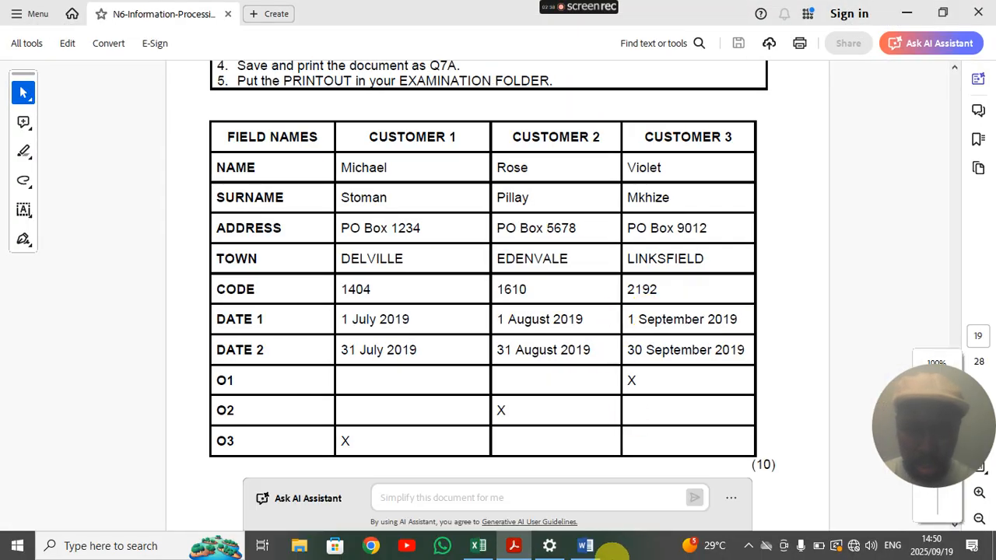
left_click(582, 547)
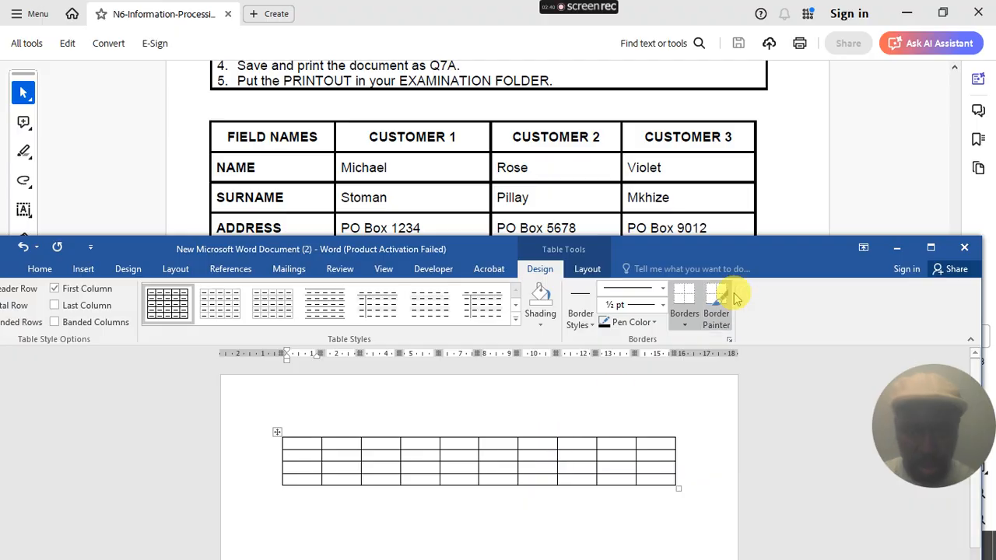
- Move the Word window higher over the PDF and place the cursor in the first table cell
left_click(715, 269)
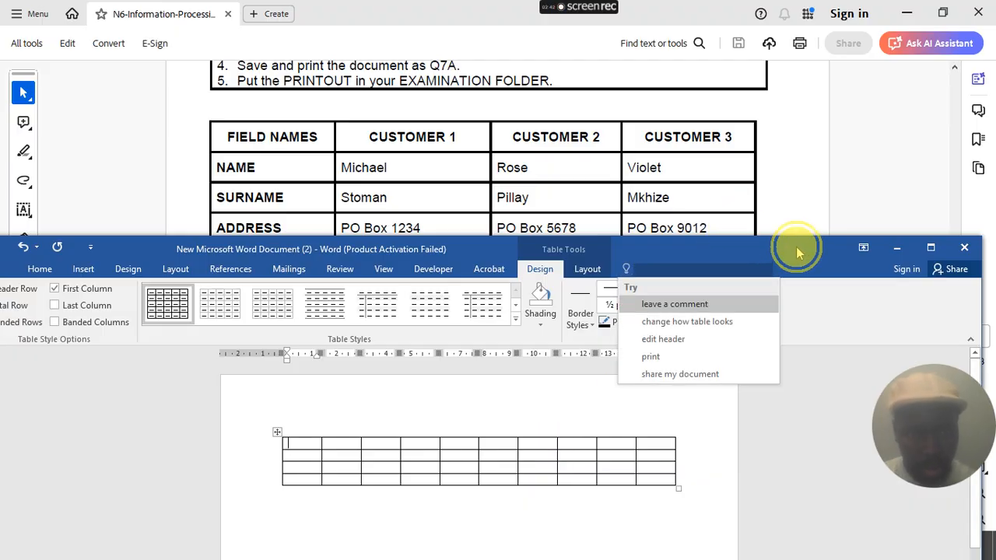
left_click_drag(747, 246, 755, 175)
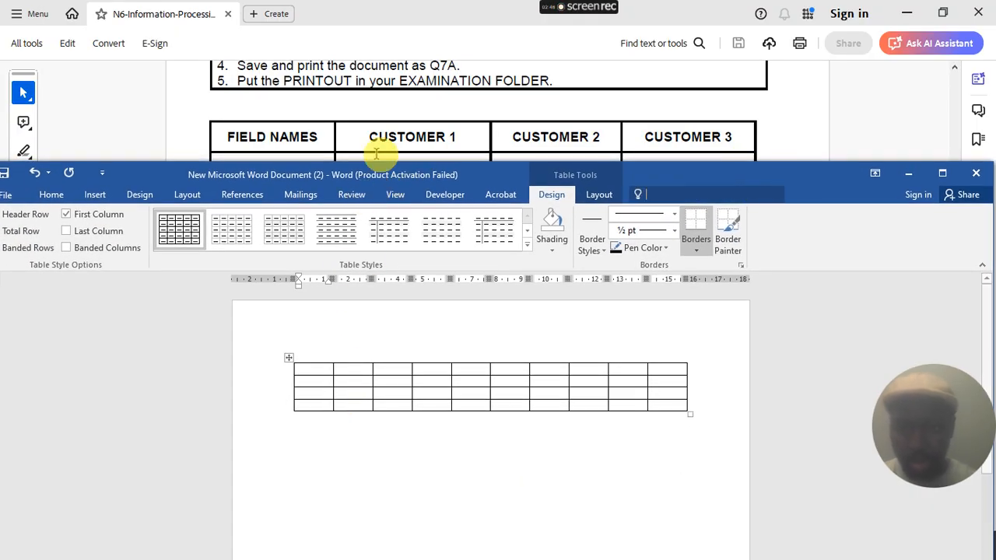
scroll(387, 128, "down", 2)
scroll(387, 127, "down", 1)
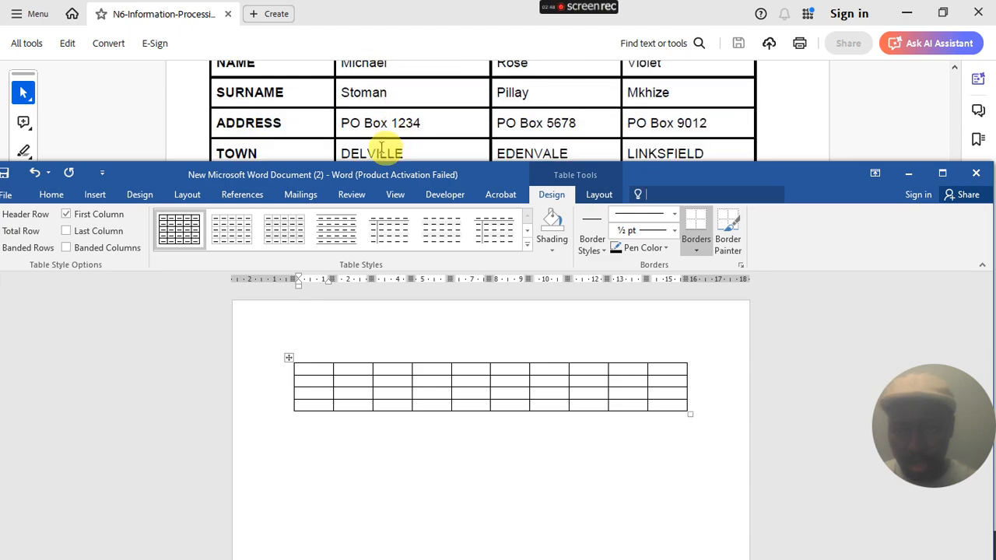
left_click(320, 370)
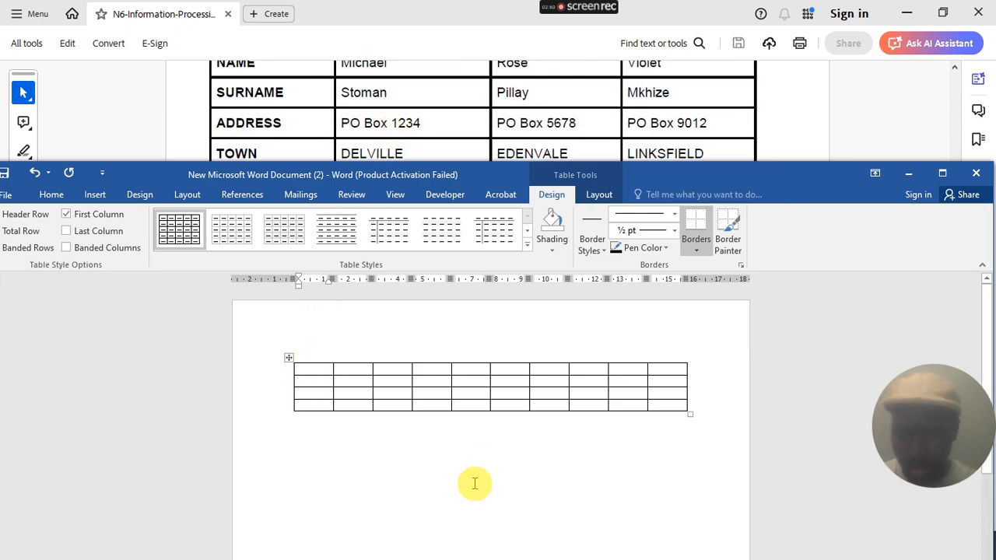
scroll(474, 483, "up", 3)
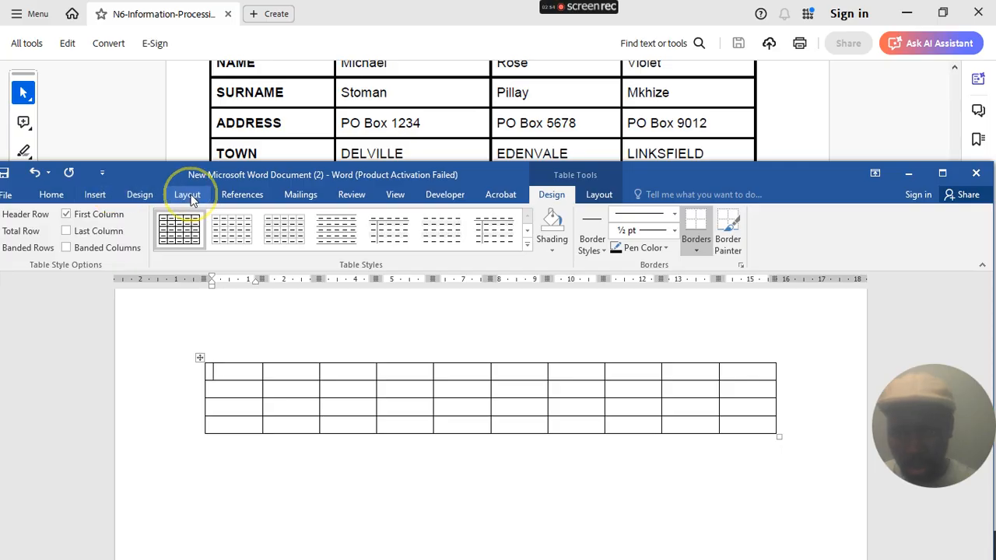
left_click(187, 196)
- Turn the page to landscape and choose Comic Sans MS as the font
left_click(45, 237)
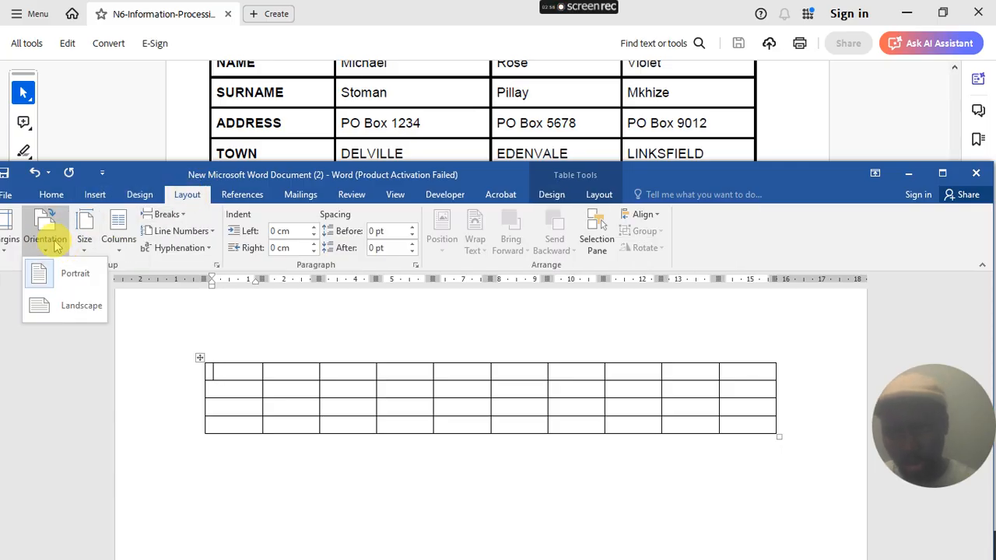
left_click(68, 307)
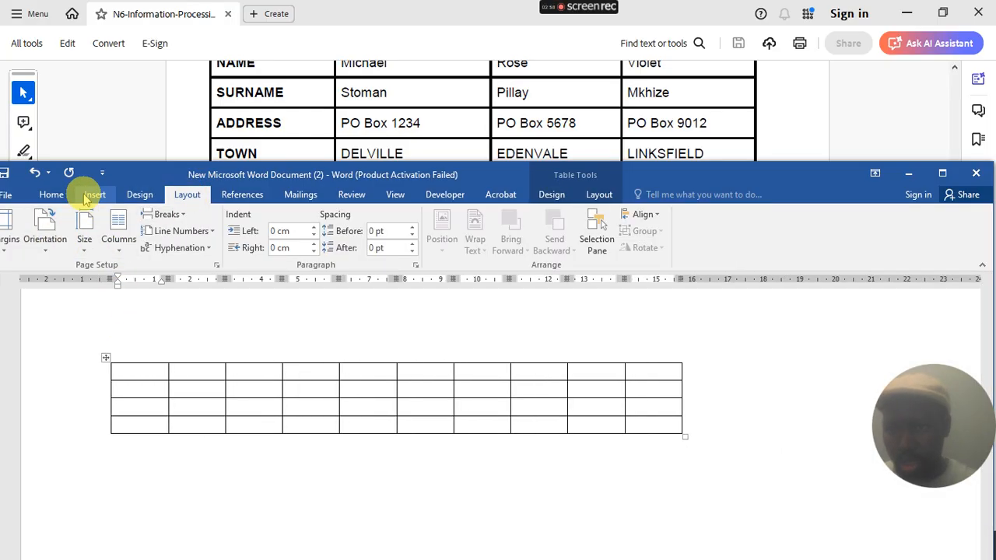
left_click(51, 194)
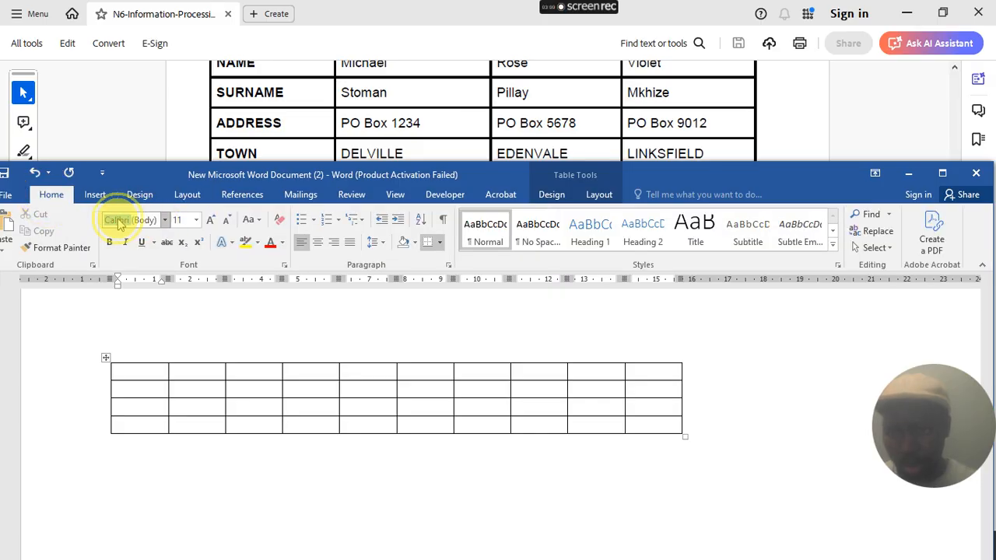
left_click(119, 222)
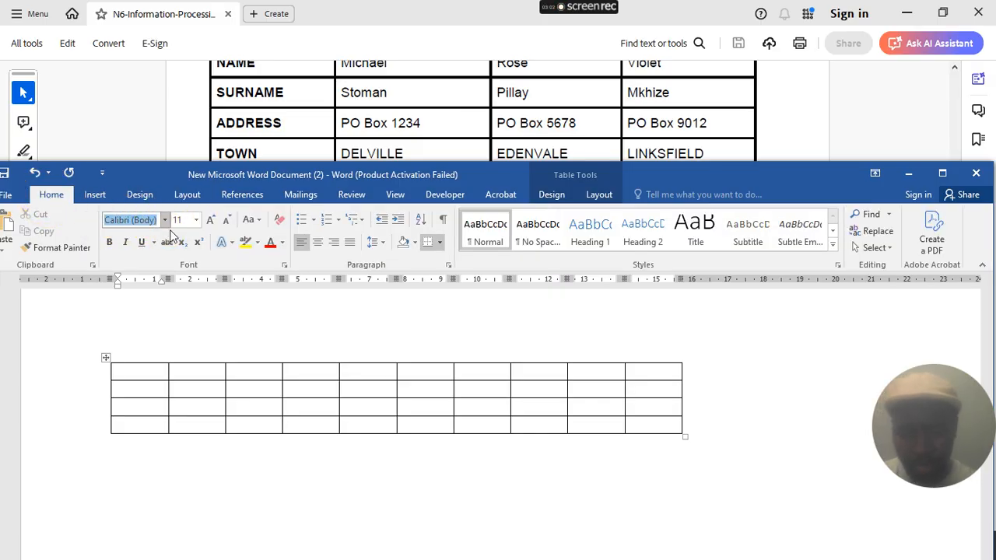
type("Comic Sans M")
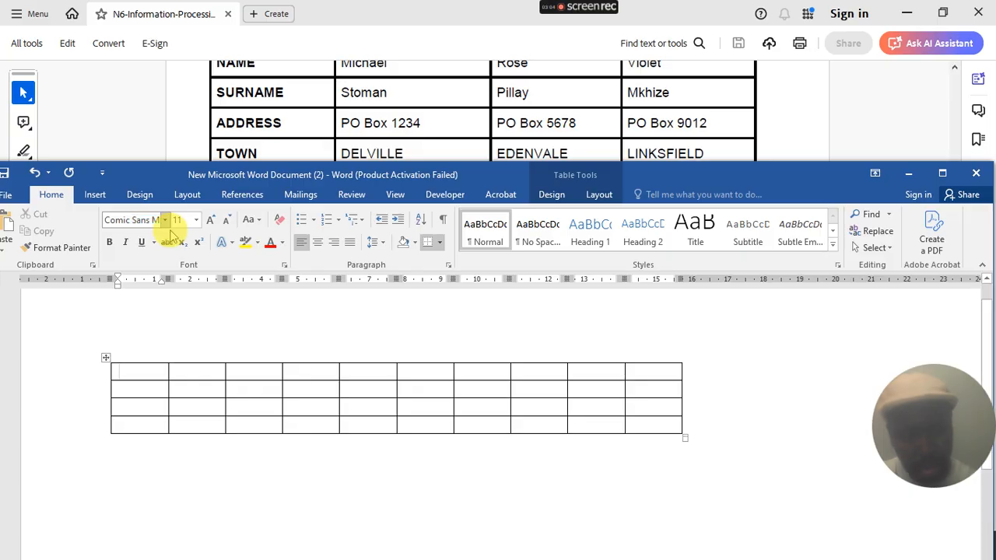
key("Return")
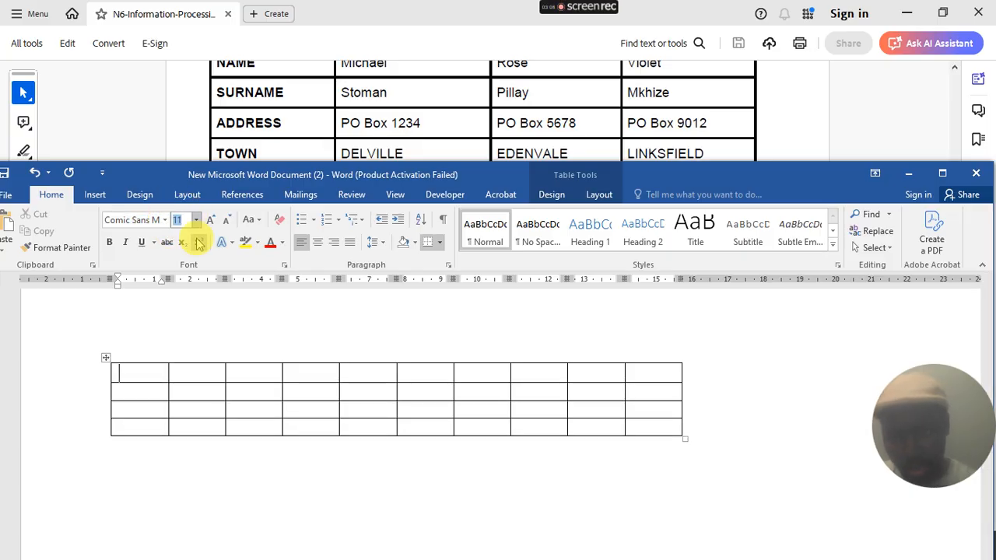
- Set the font size to 10 and type the Name heading in the first cell
type("10")
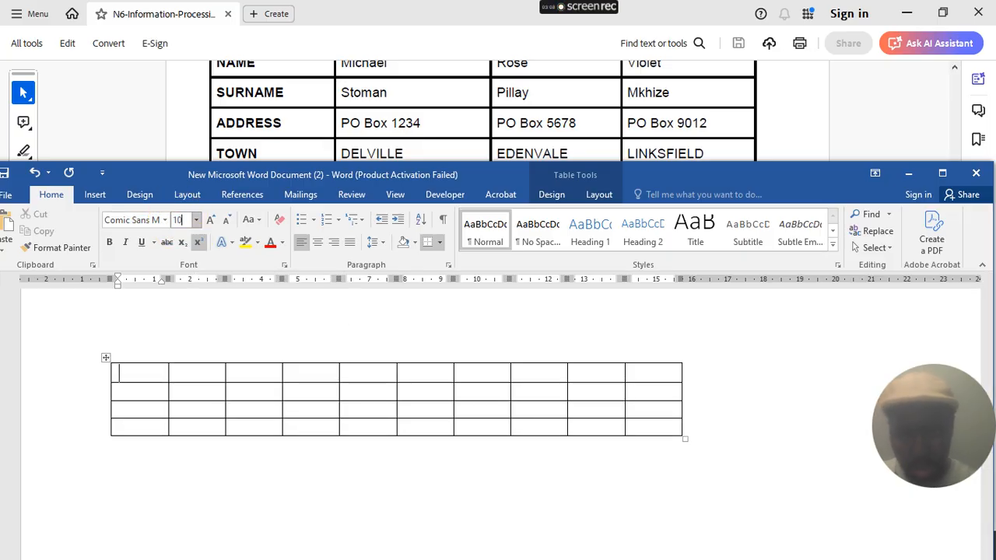
key("Return")
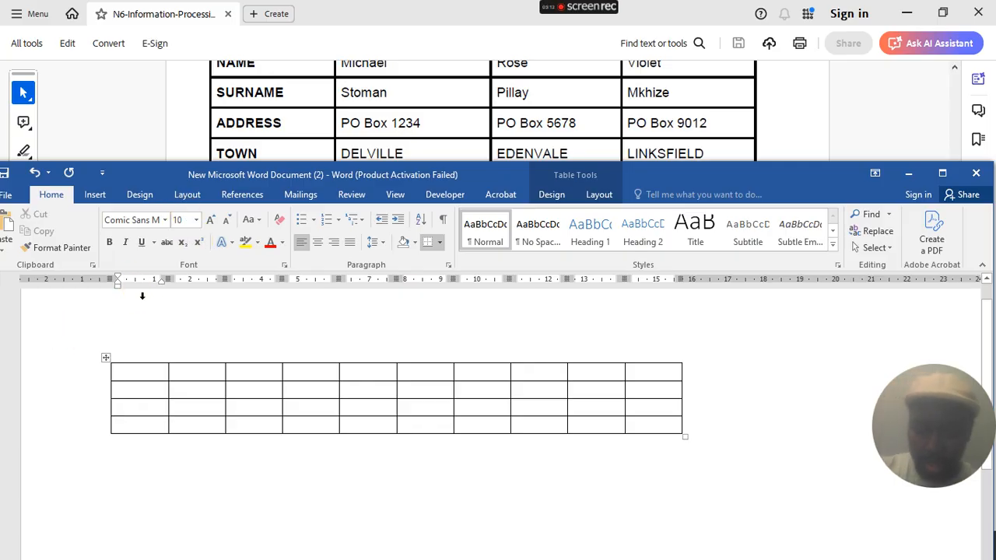
type("name")
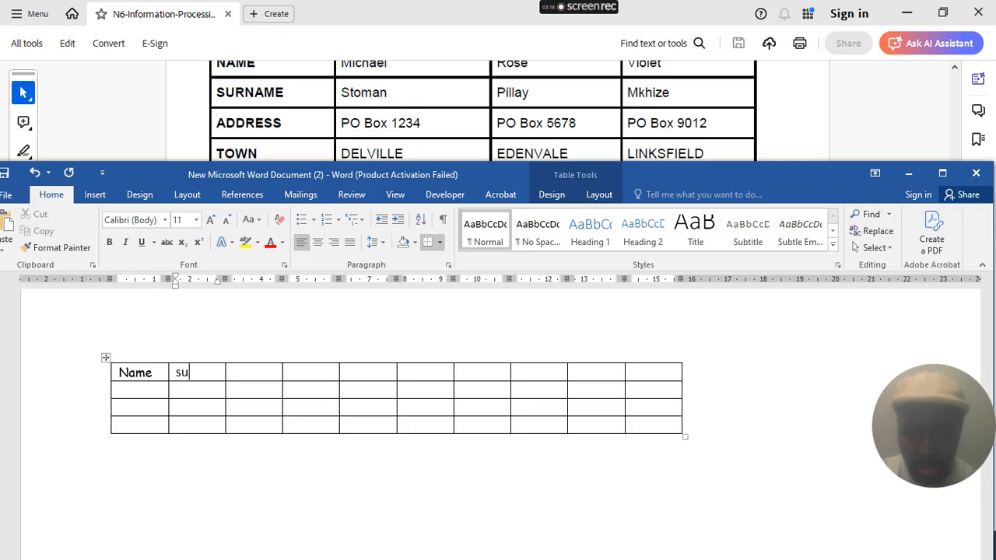
type("surname ")
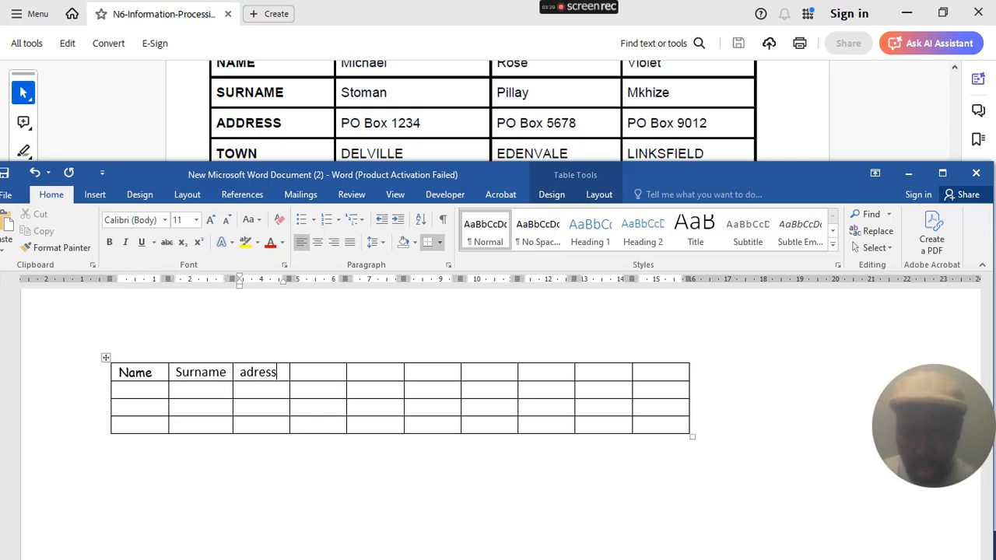
type("adress")
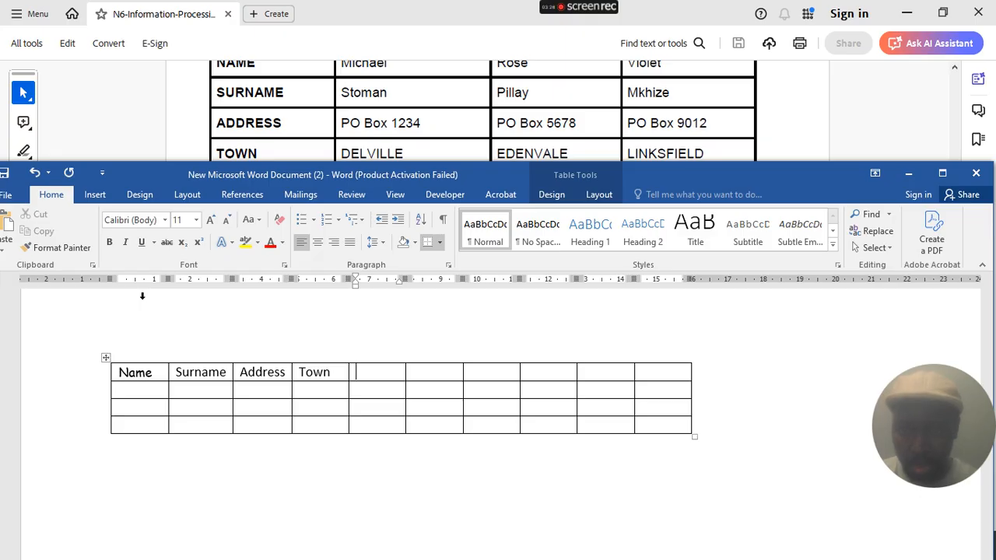
- Enter the Date 1 and Date2 headings in the header row
scroll(298, 122, "down", 2)
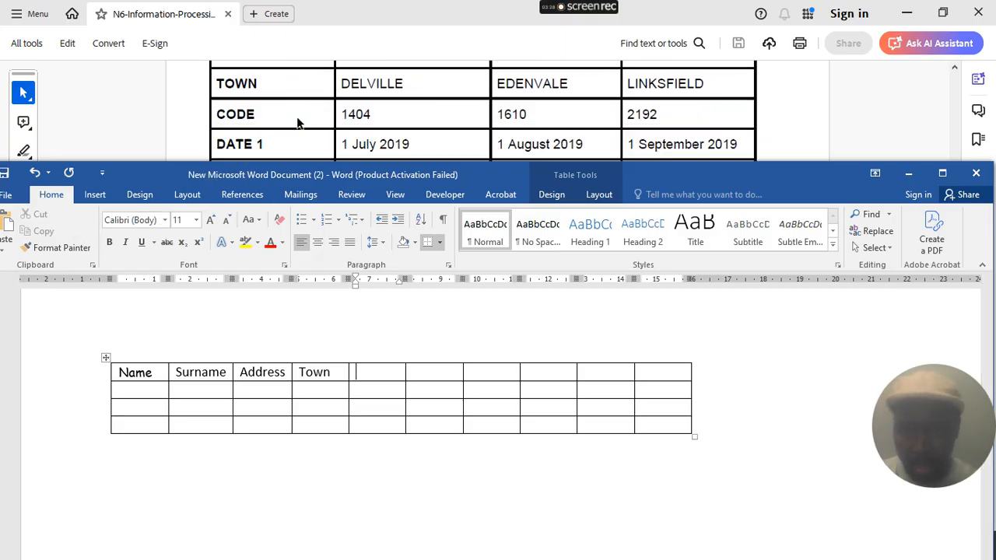
scroll(298, 122, "down", 1)
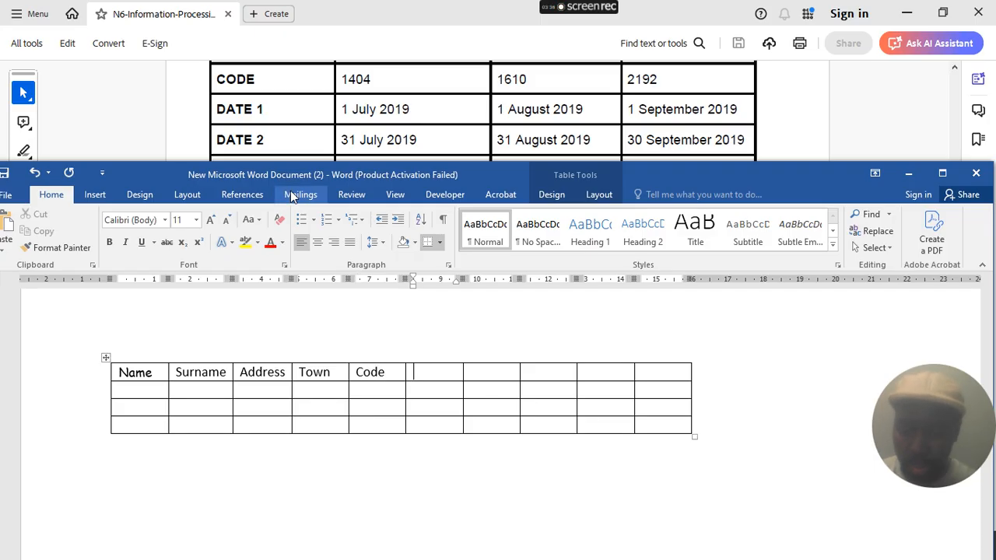
type("date ")
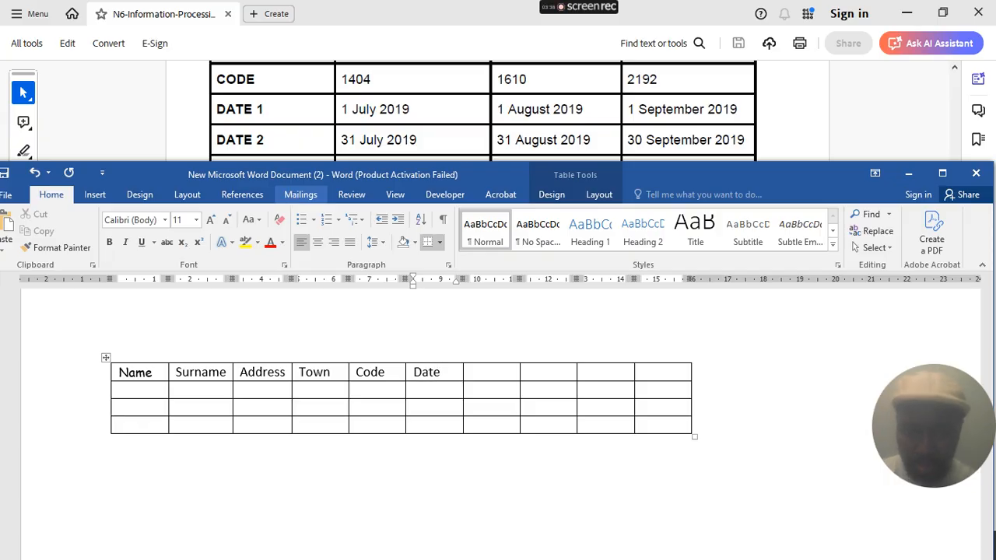
type("1")
key("Tab")
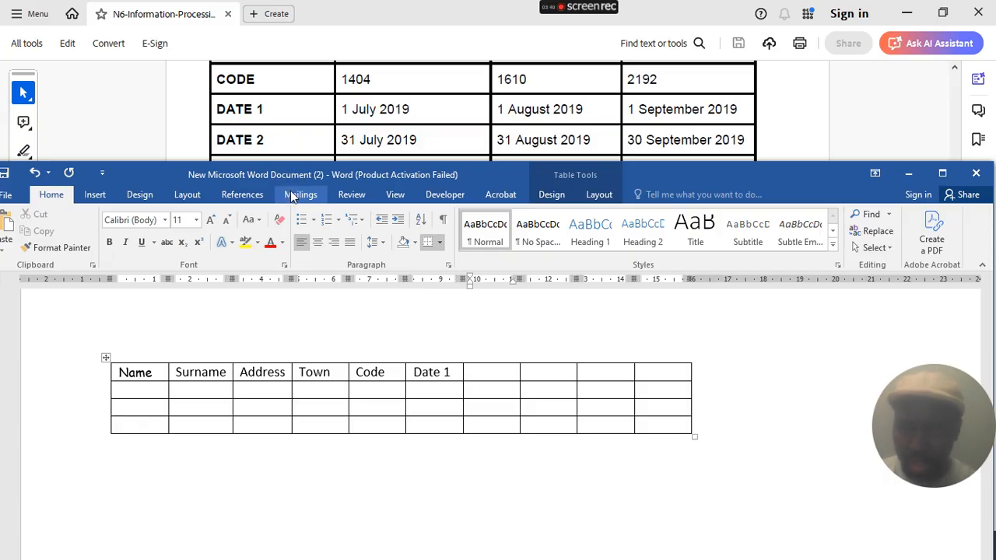
type("date2")
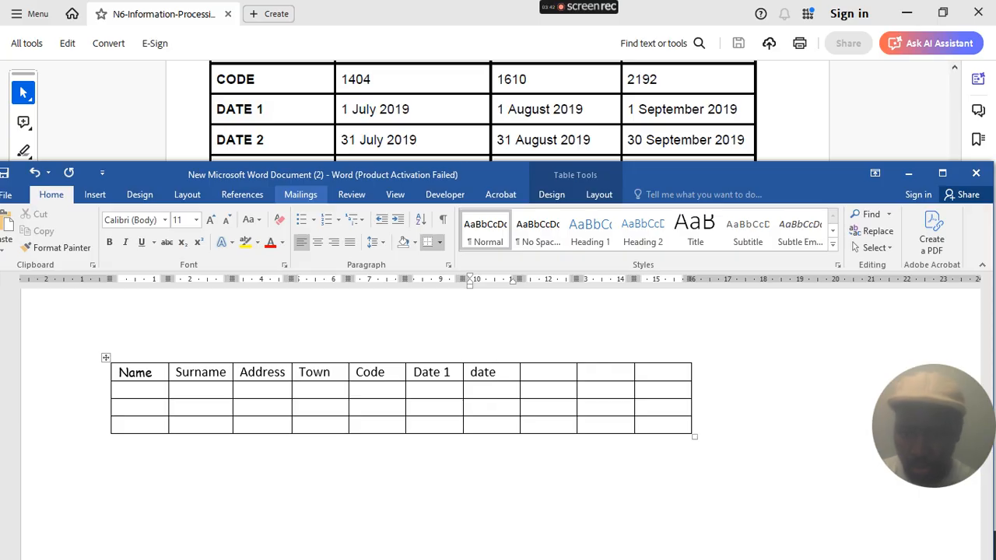
key("Tab")
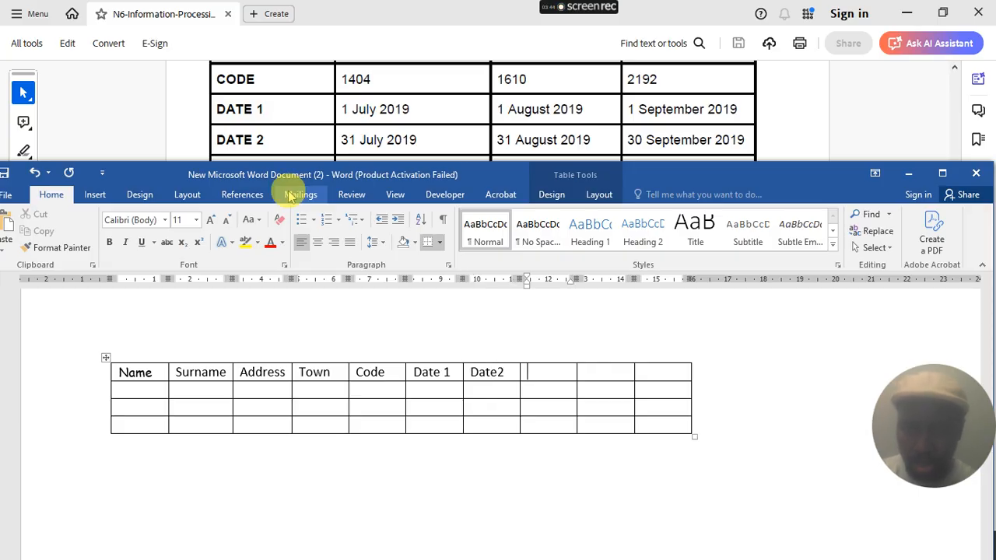
- Enter the O1, O2 and O3 headings in the last three header cells
scroll(281, 123, "down", 2)
scroll(282, 122, "down", 1)
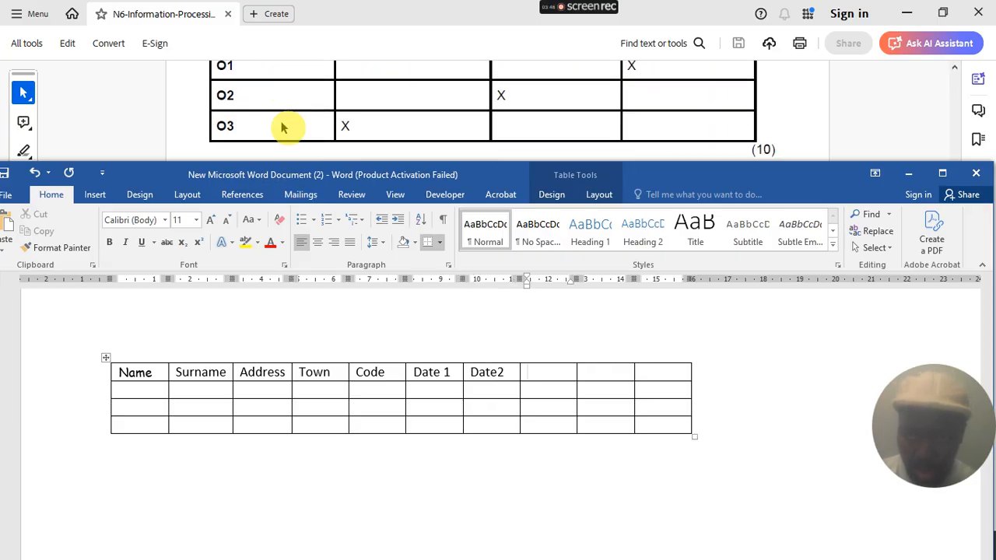
type("01")
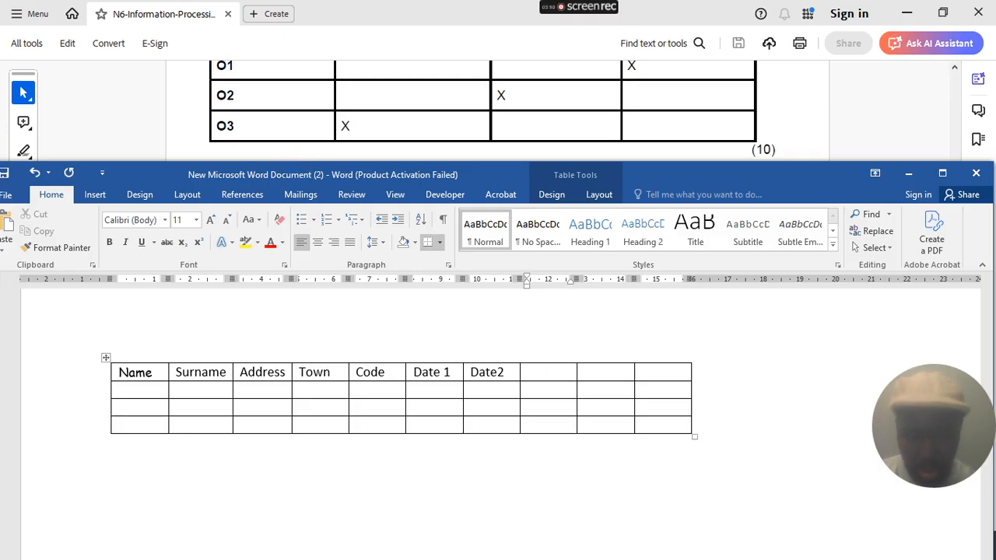
key("Tab")
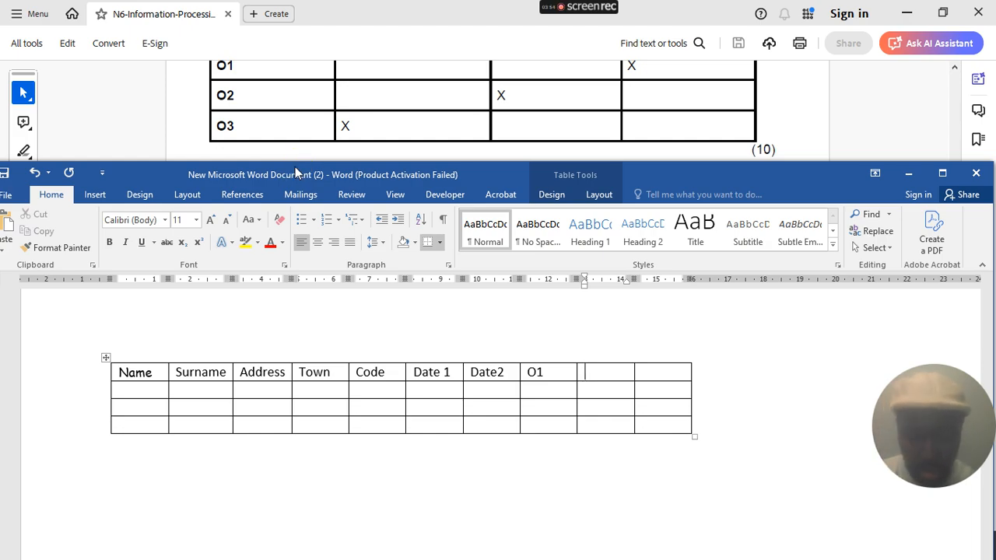
type("O2")
key("Tab")
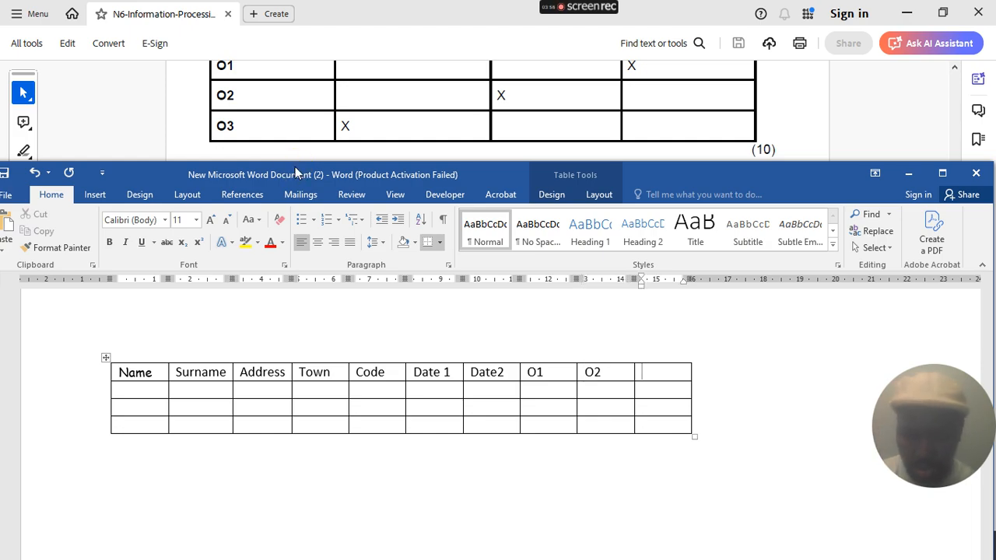
type("O3")
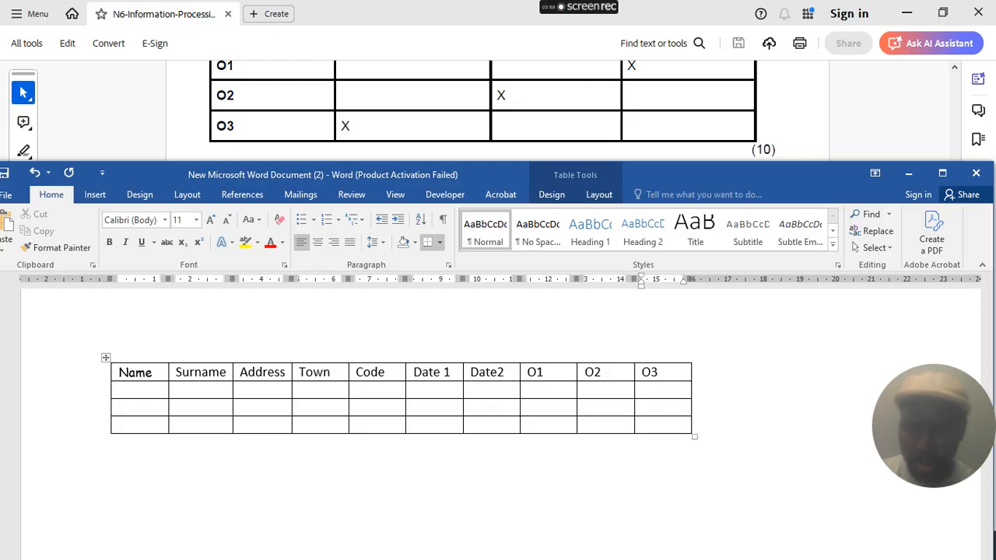
scroll(344, 118, "up", 10)
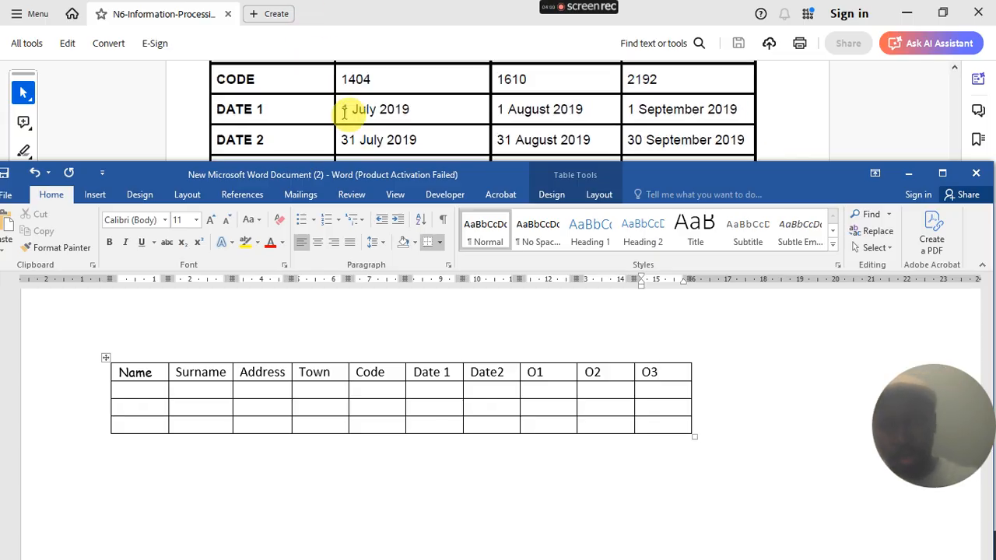
scroll(344, 114, "up", 3)
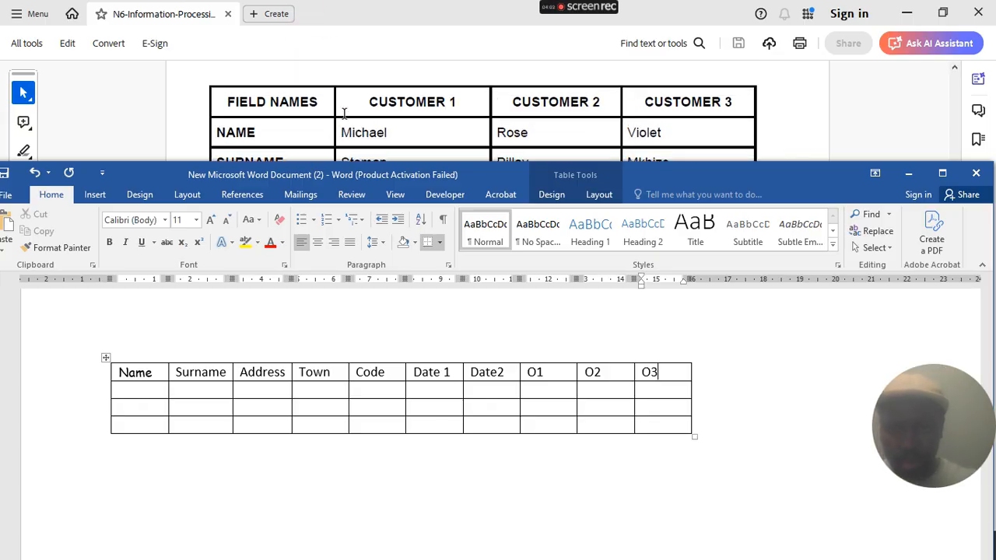
scroll(344, 114, "down", 1)
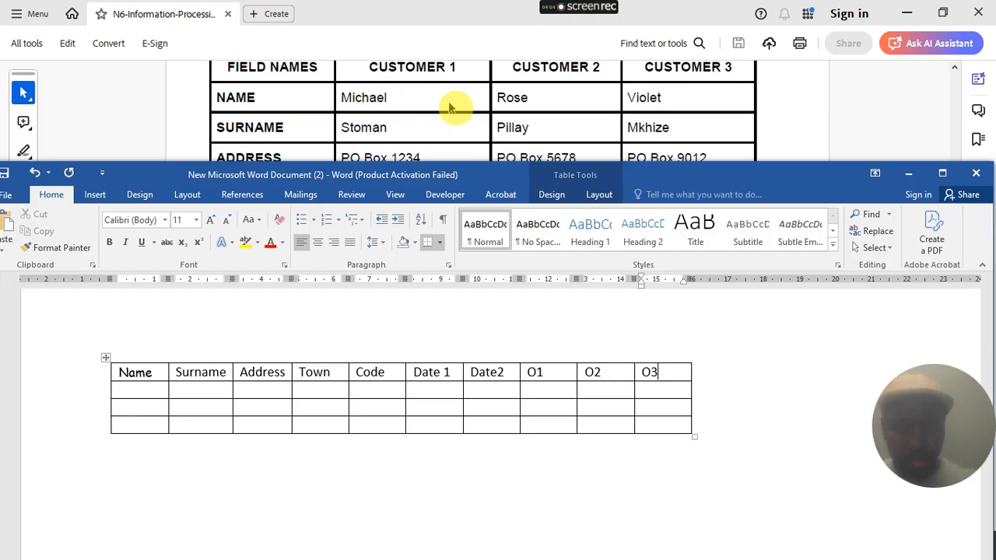
- Start the first customer's name, then select and delete the mistaken row 2 entries
left_click(140, 396)
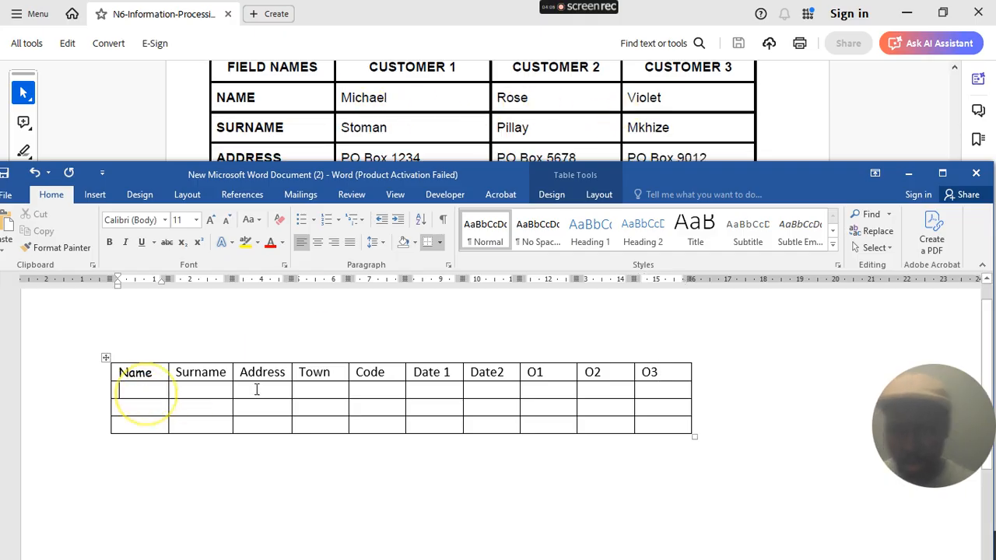
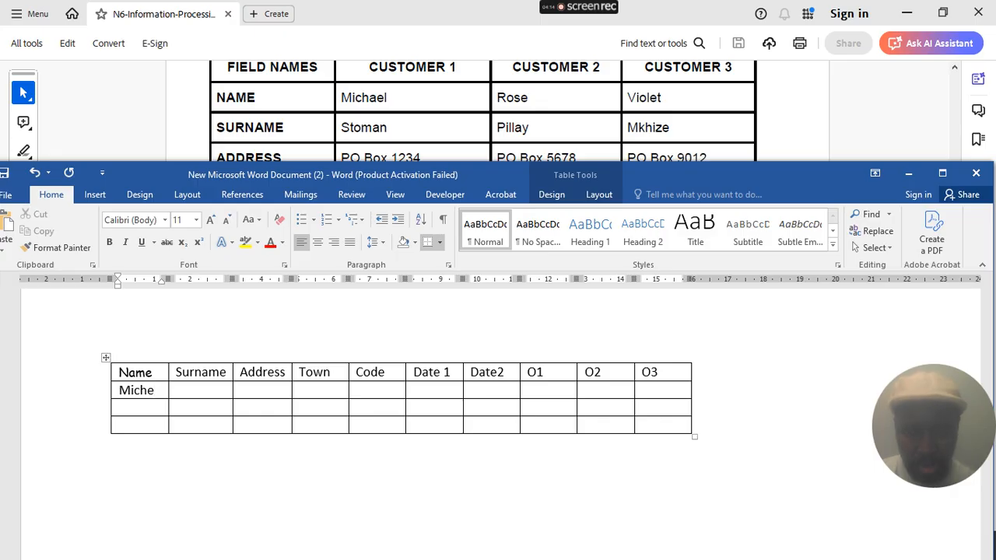
key("Tab")
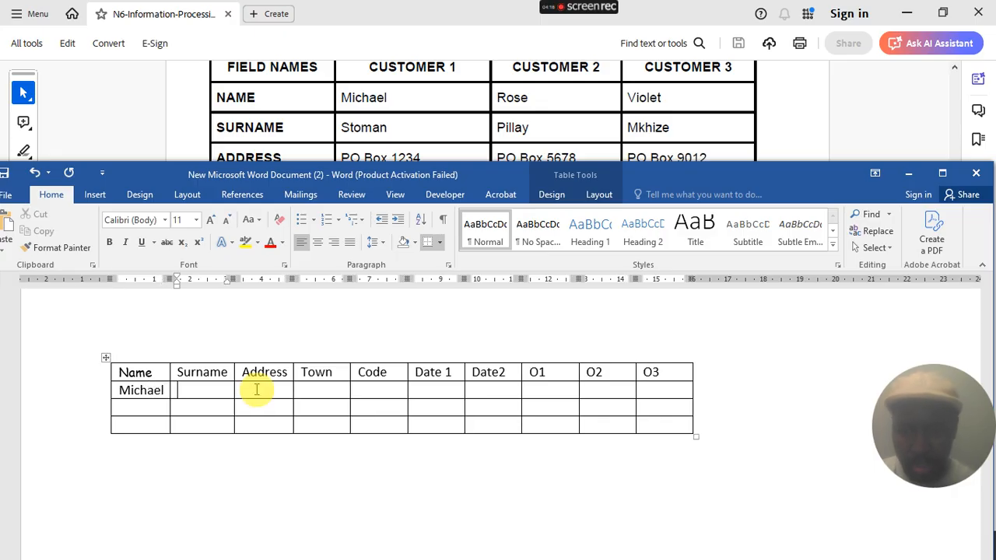
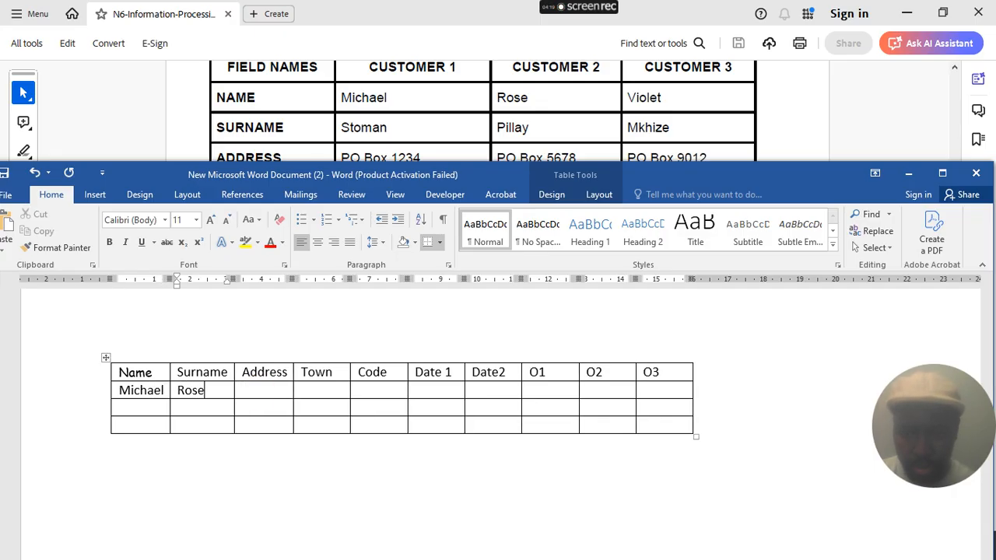
left_click(256, 389)
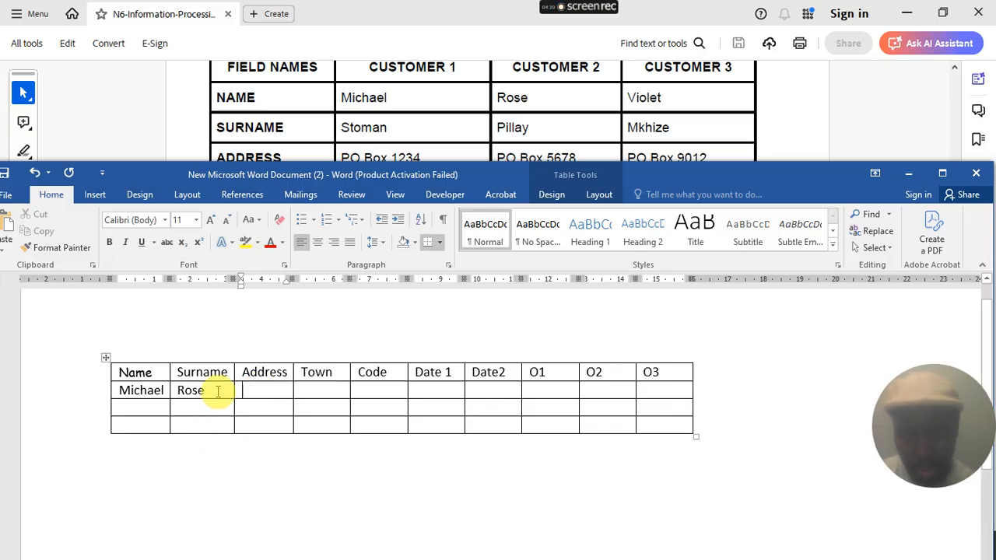
left_click_drag(217, 389, 161, 404)
key("Delete")
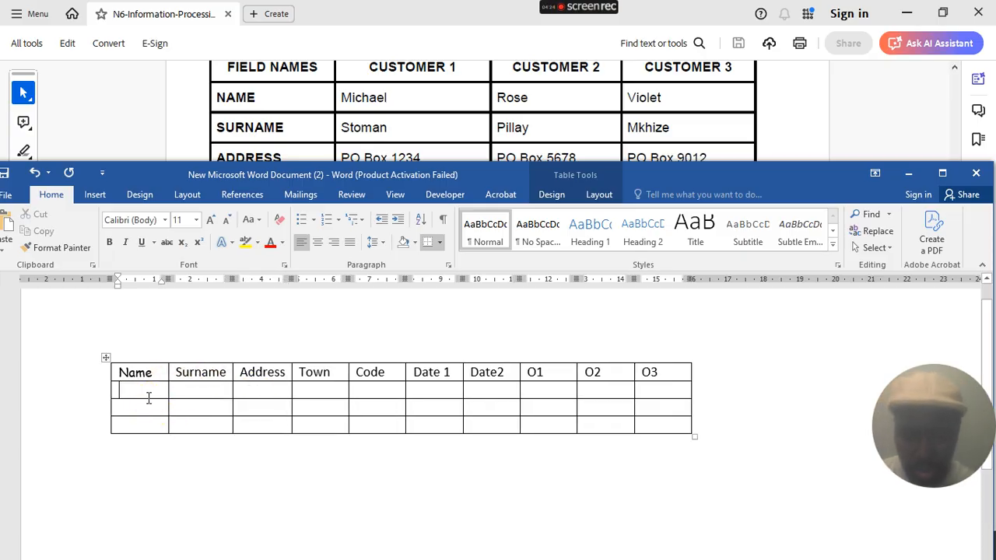
- Enter the customers' first names down the Name column, one per data row
left_click(146, 397)
type("M")
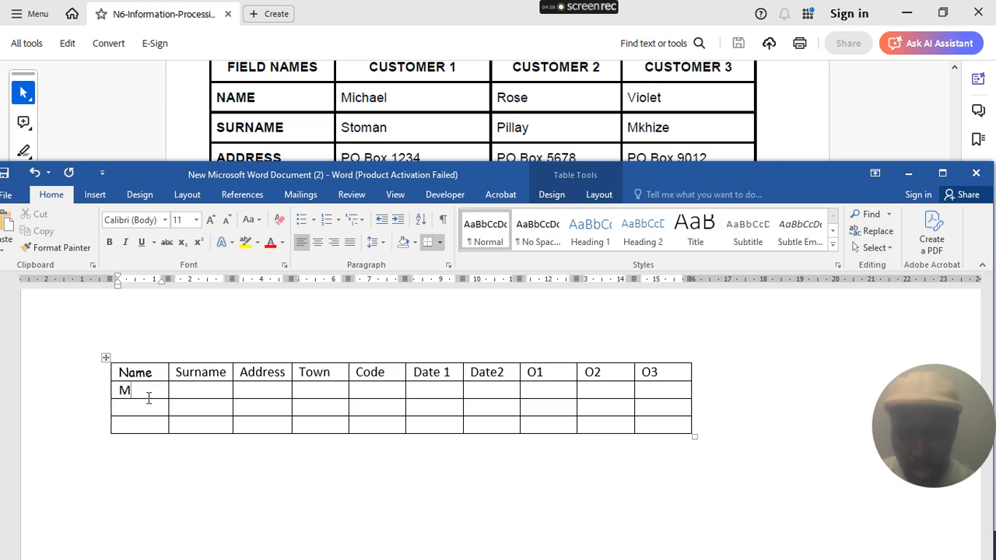
type("i")
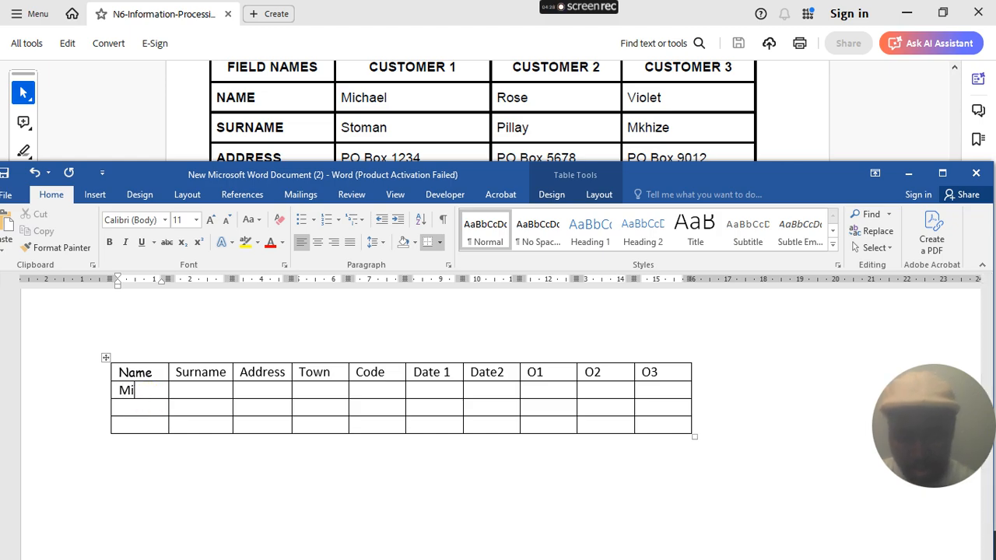
type("cha")
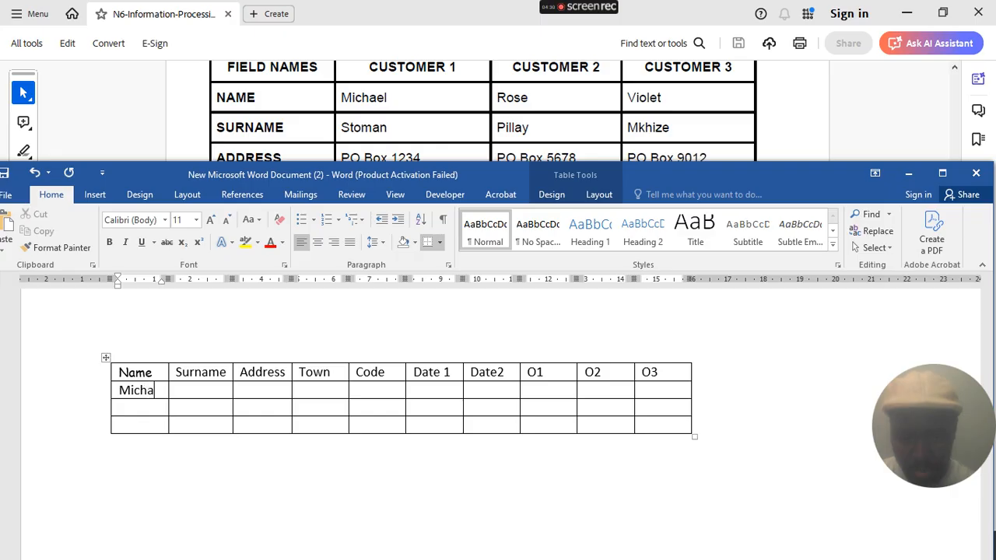
type("el")
left_click(147, 400)
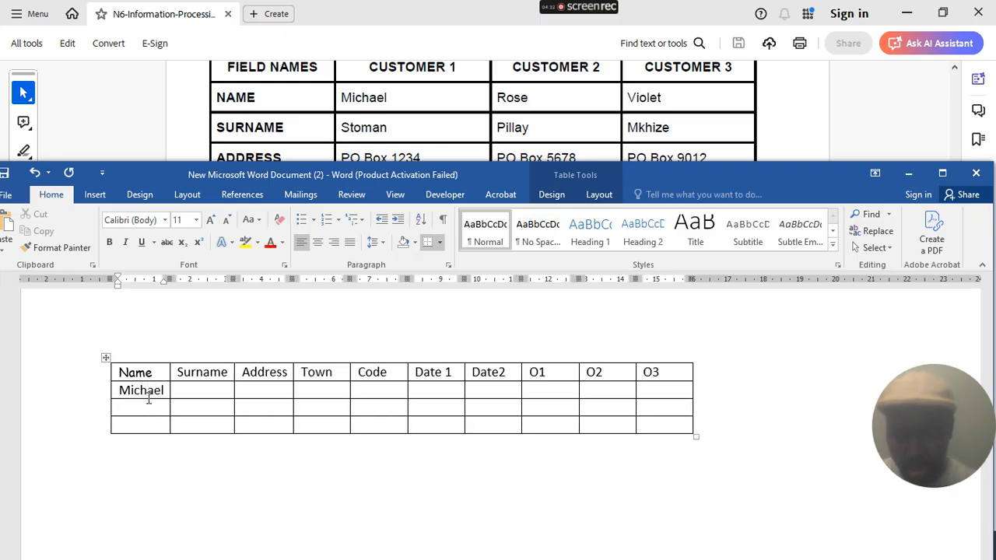
type("Rose")
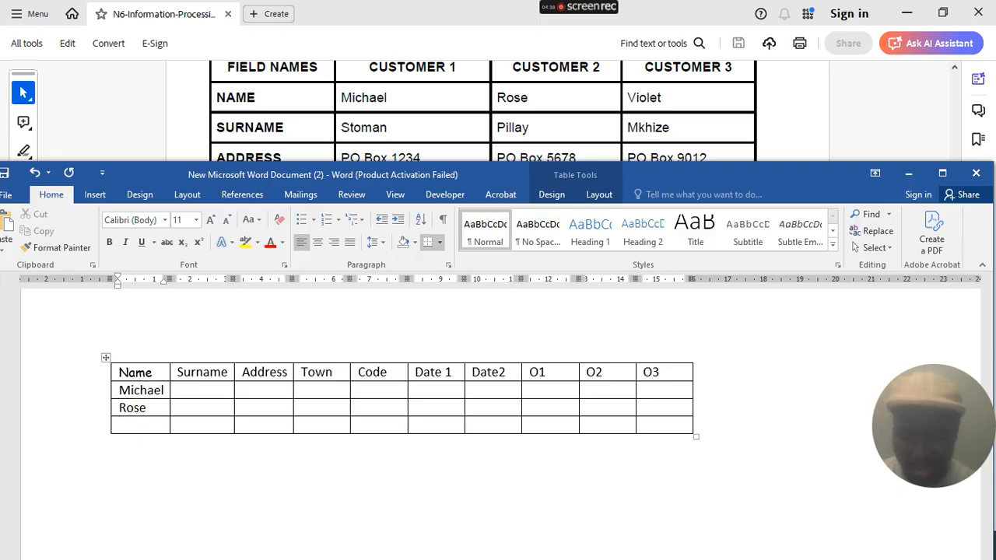
type("Violet")
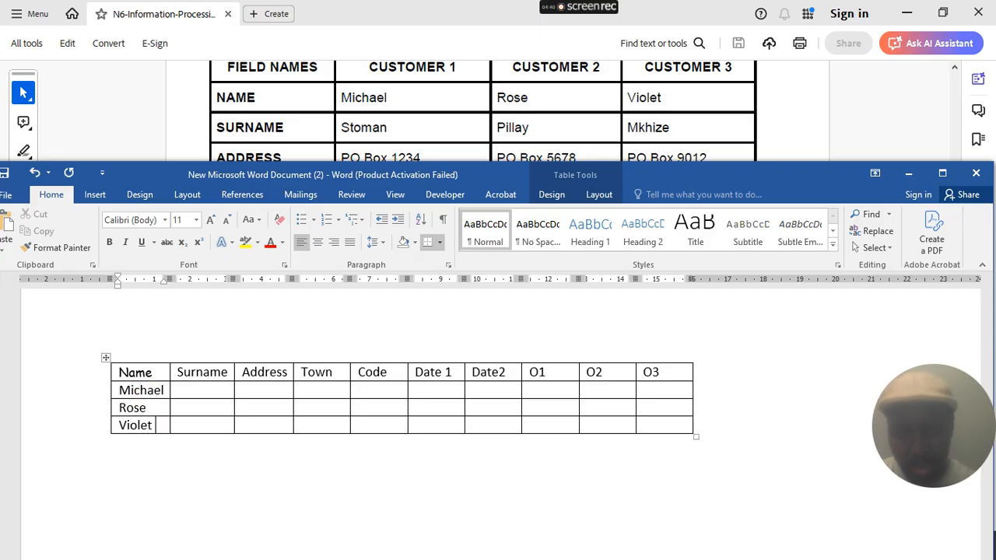
left_click(224, 387)
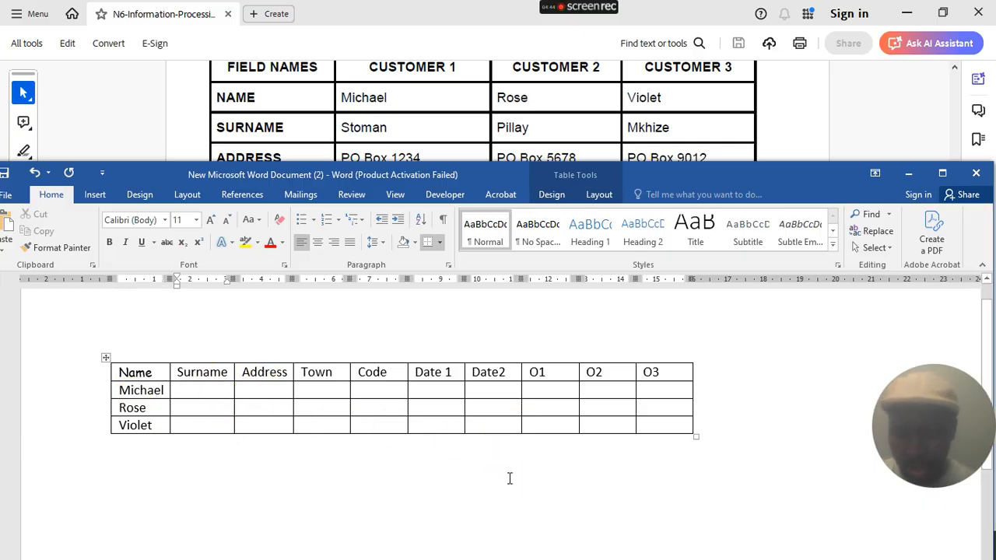
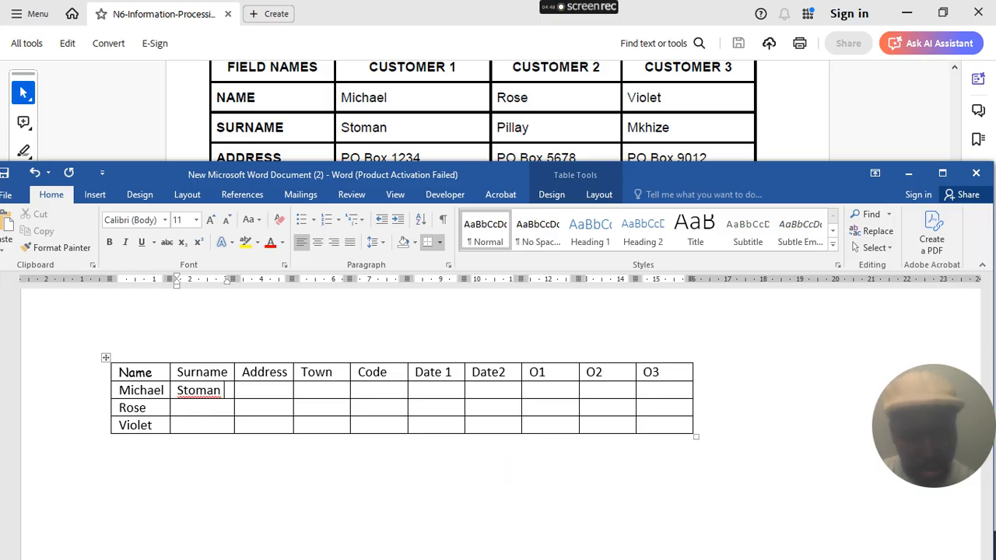
- Enter the three customers' surnames down the Surname column
key("Down")
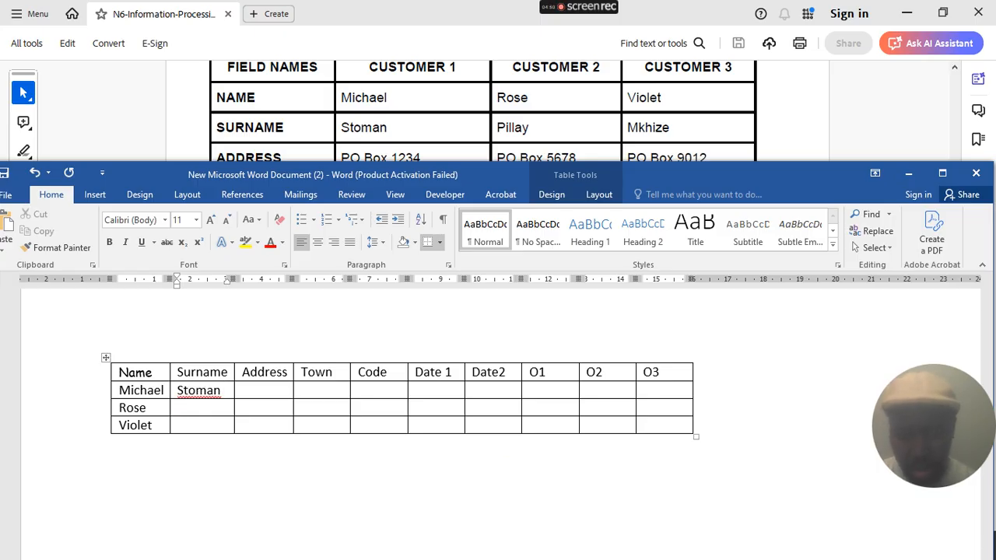
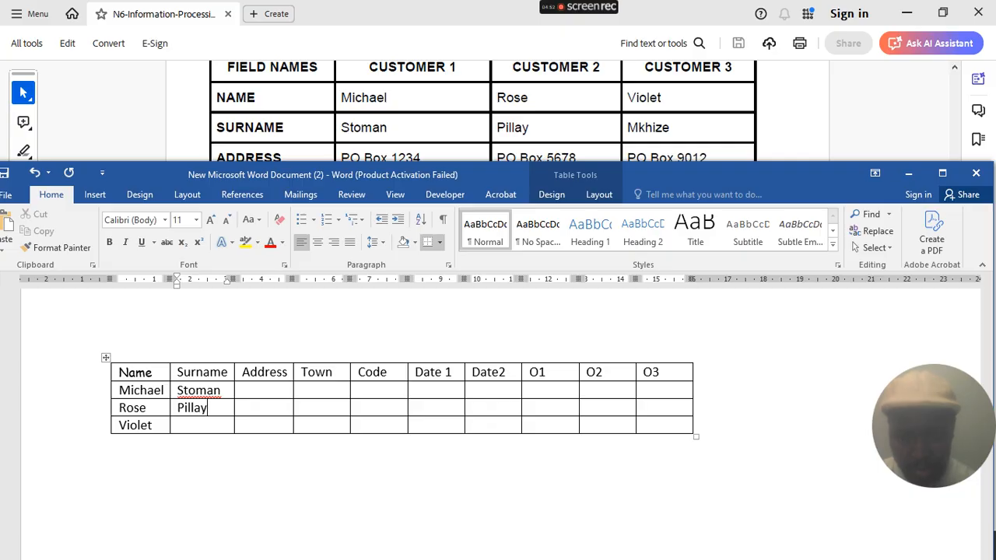
key("Down")
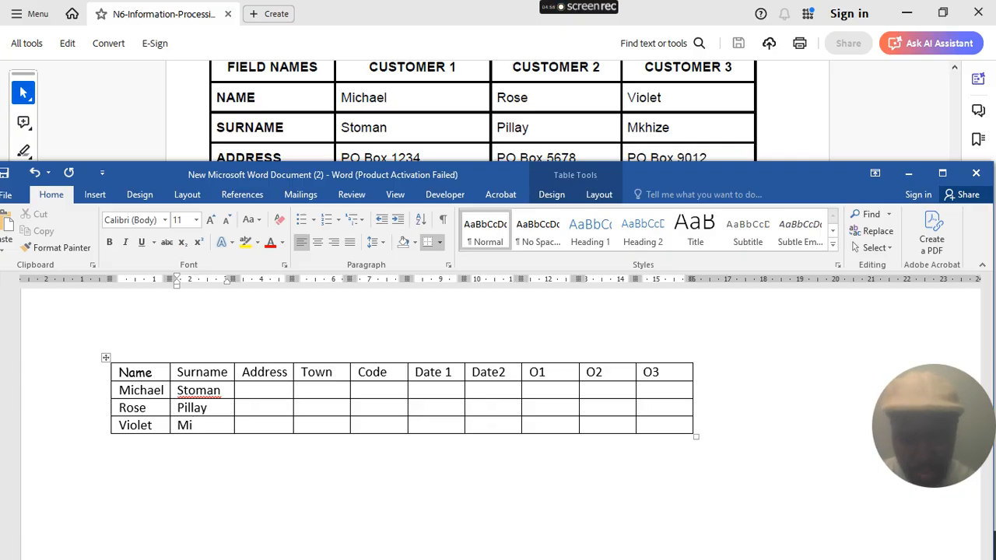
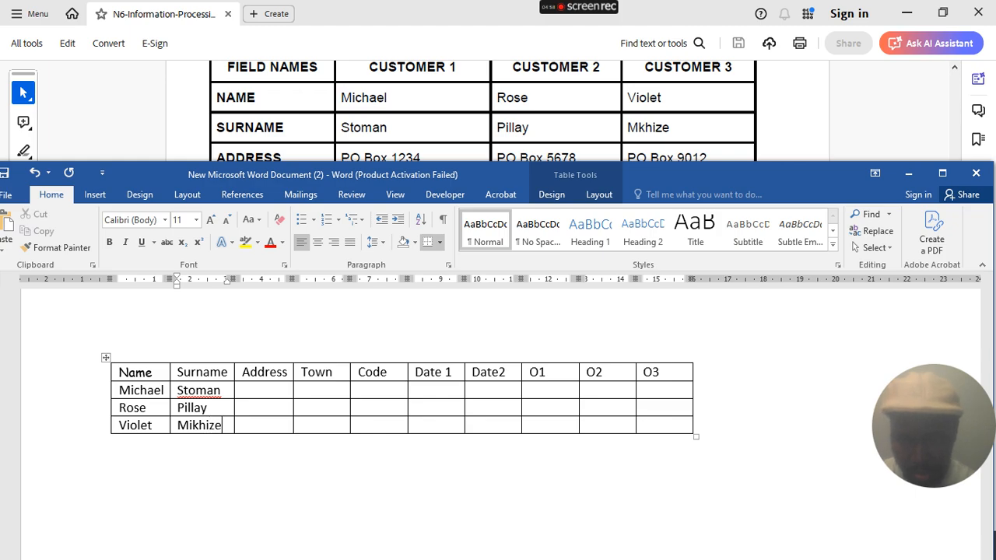
scroll(373, 128, "down", 1)
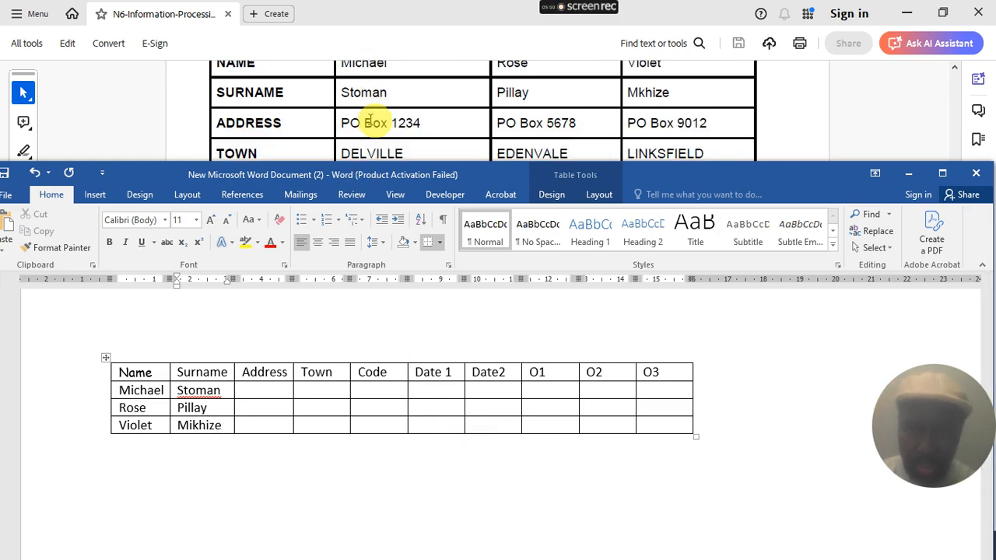
scroll(378, 122, "down", 1)
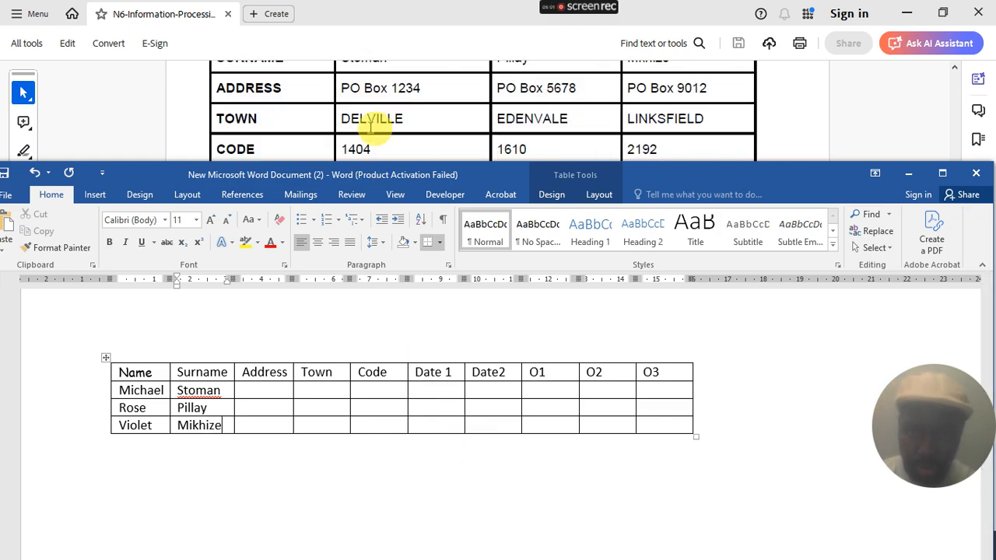
- Enter the three customers' PO Box addresses in the Address column, fixing lowercase typos
left_click(282, 391)
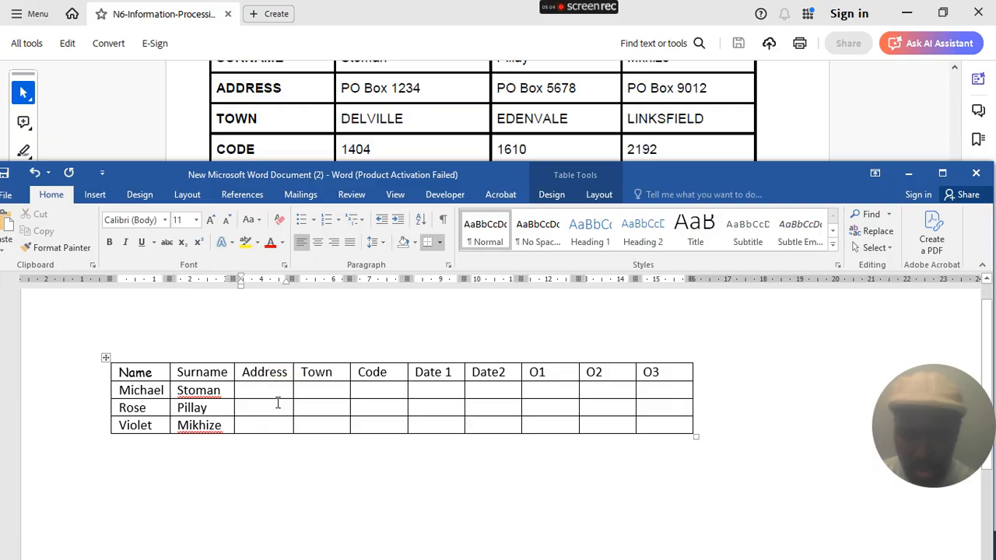
type("P")
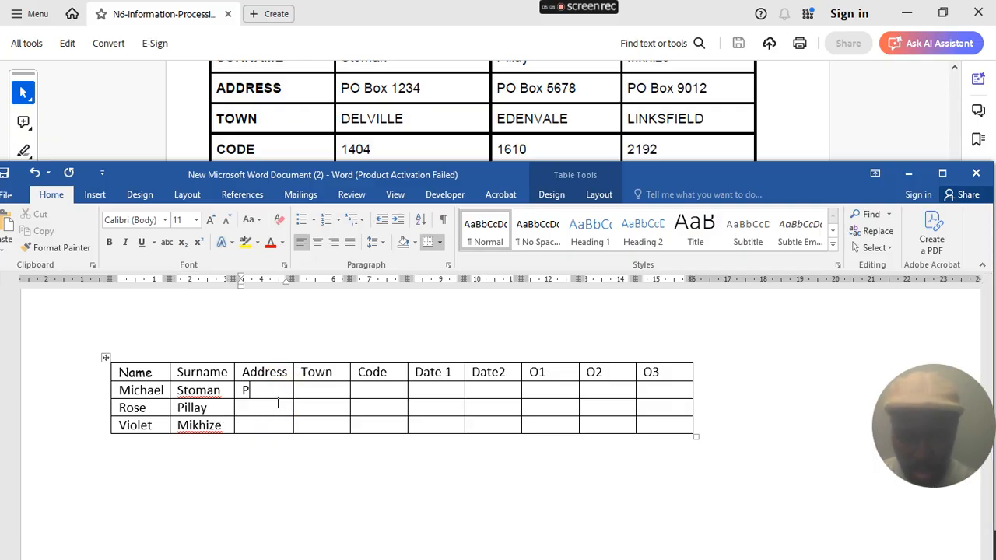
type("O ")
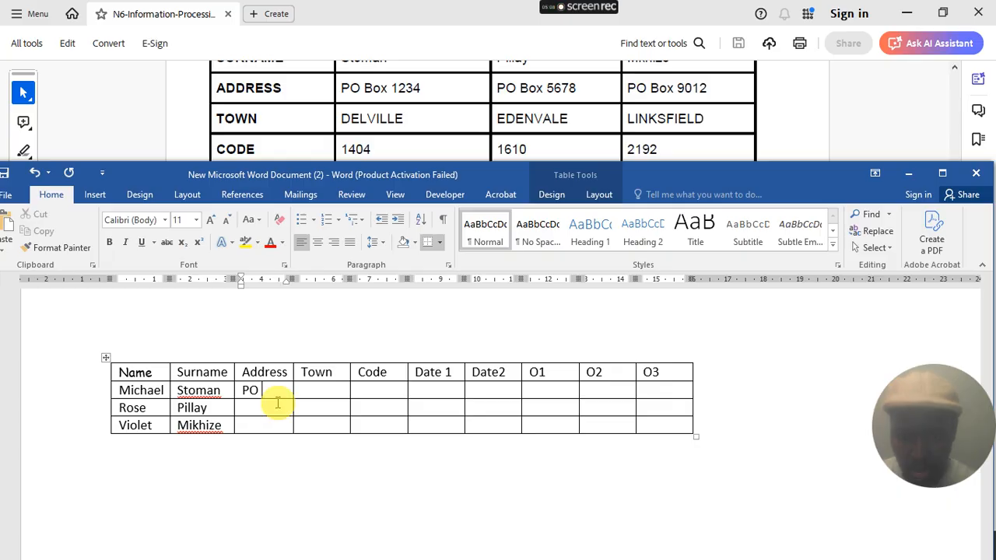
type("b")
key("BackSpace")
type("B")
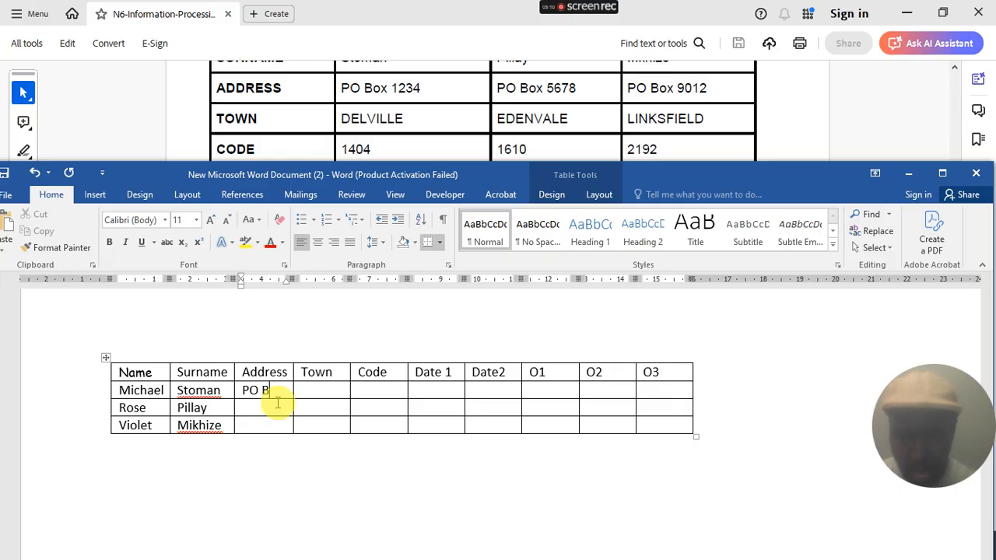
type("ox")
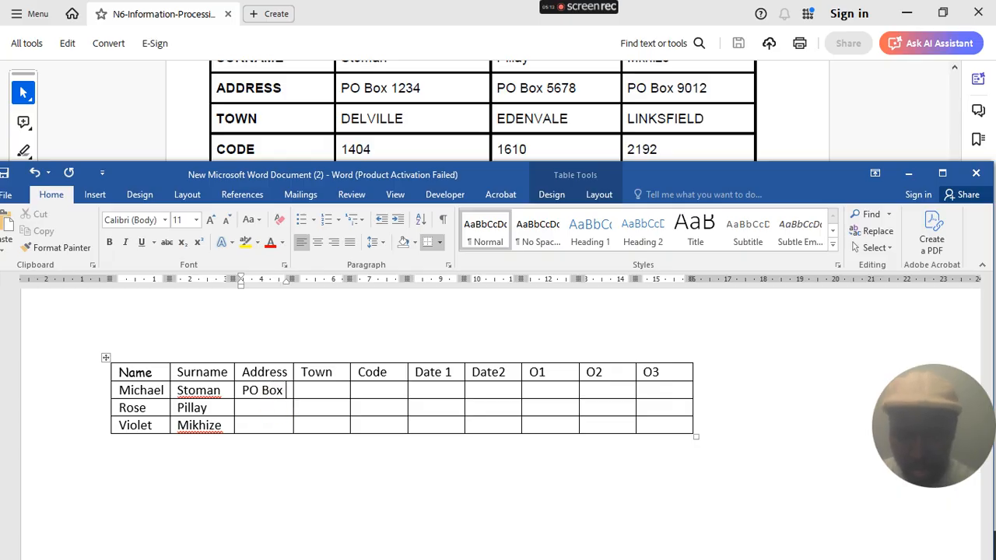
type(" 1234")
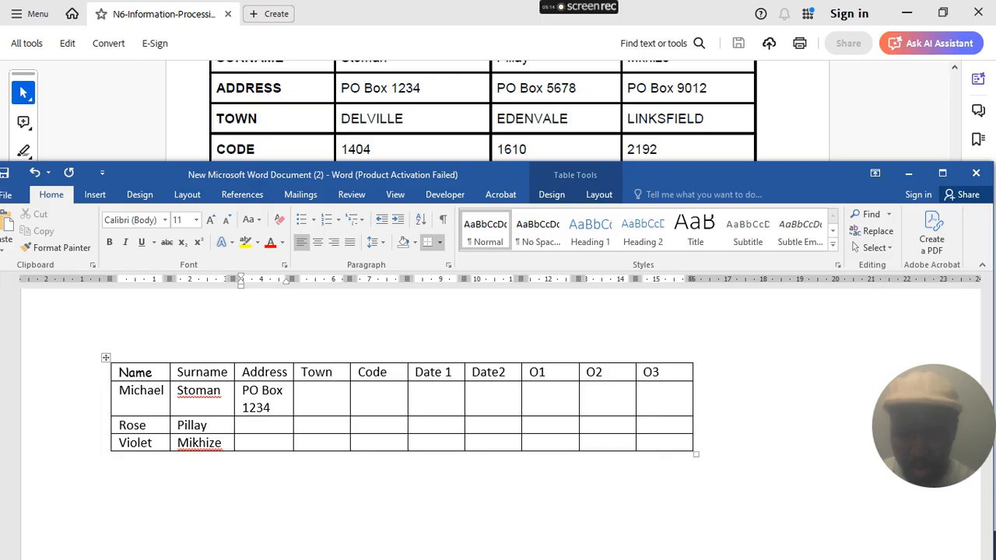
left_click(262, 424)
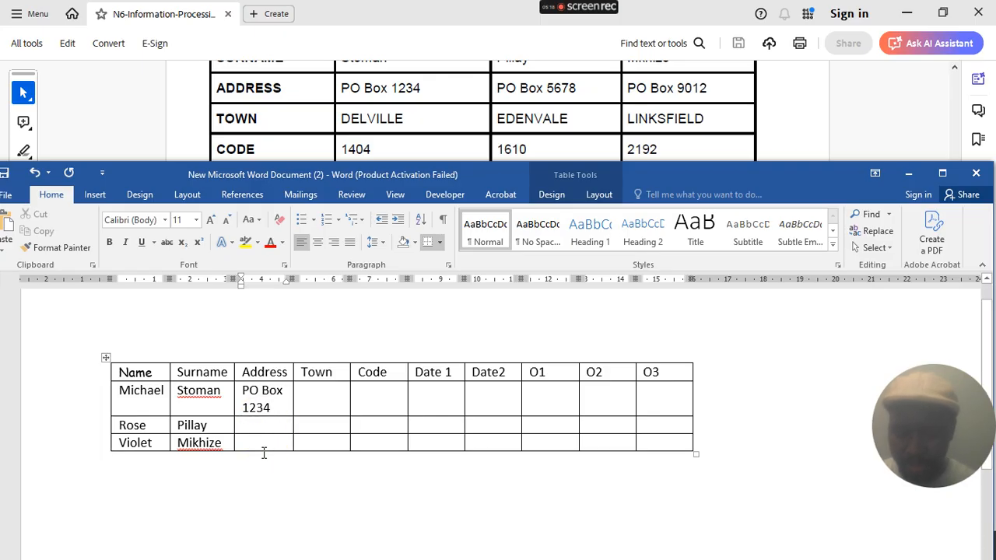
type("PO B")
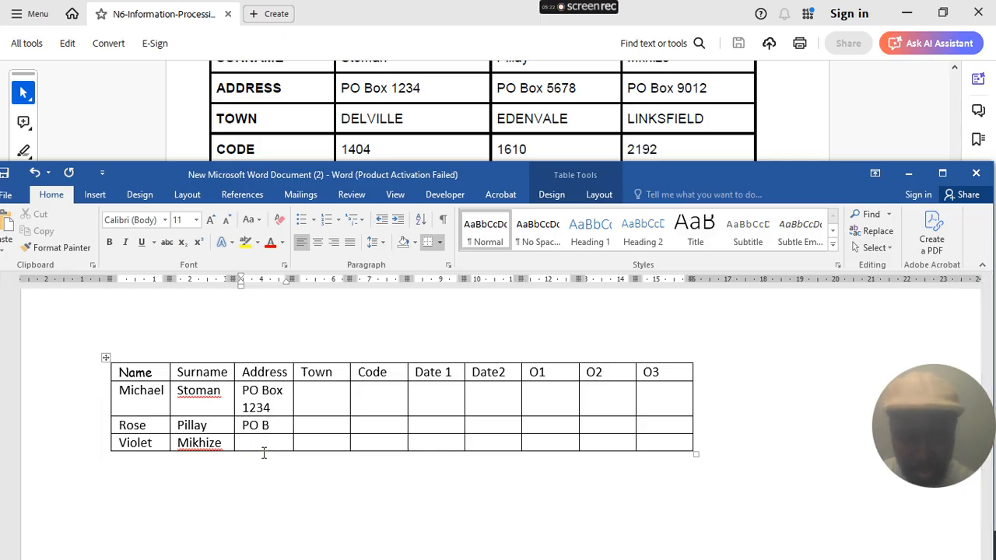
type("ox 5678")
left_click(255, 463)
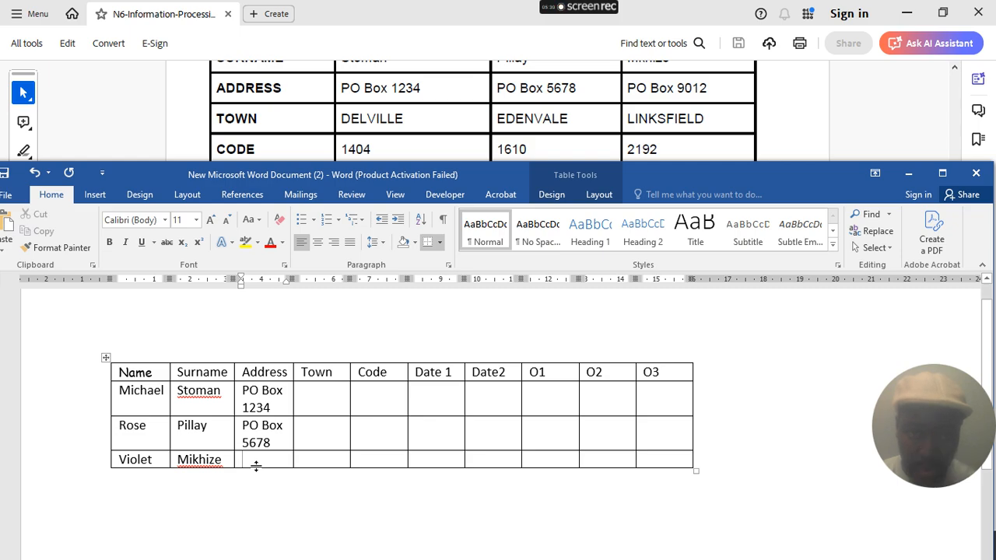
type("p")
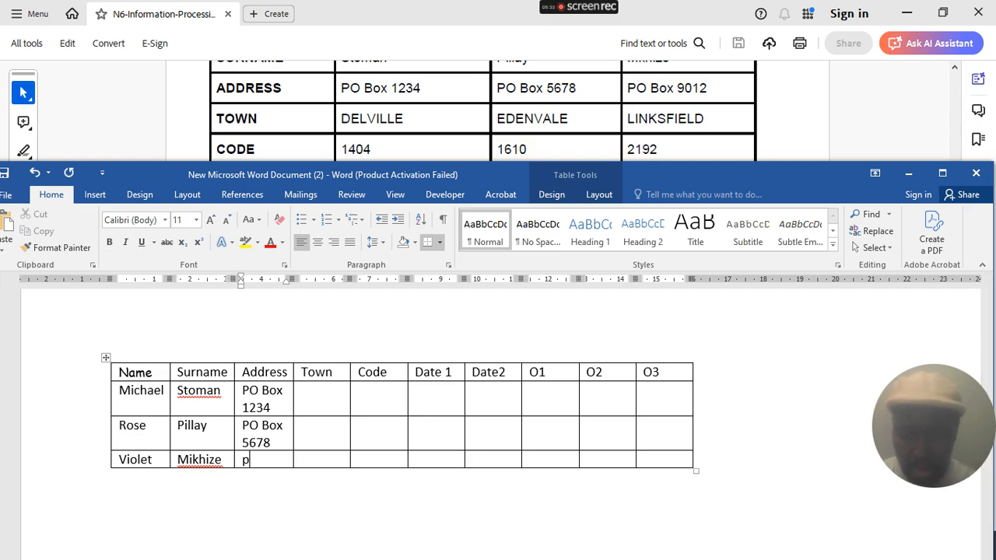
key("BackSpace")
type("PO")
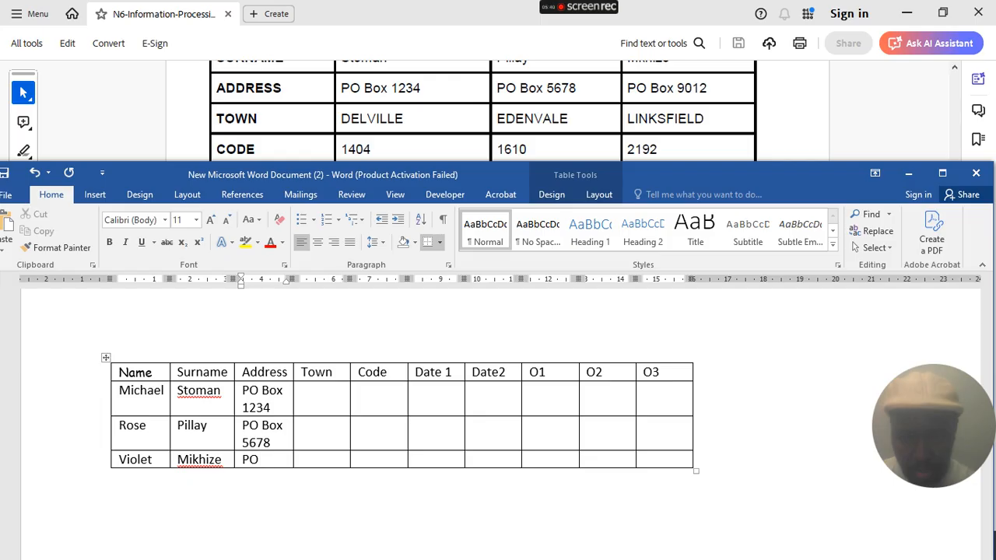
type("B")
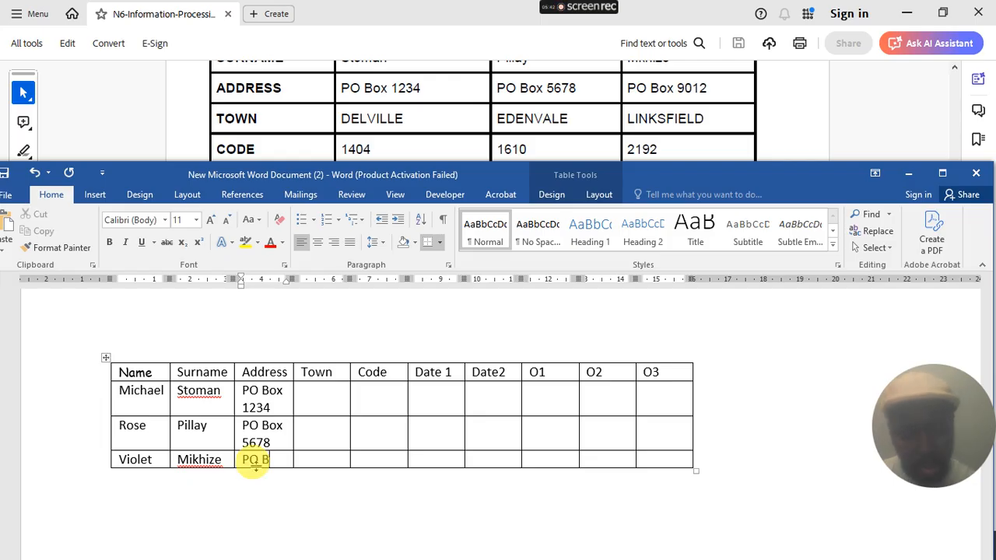
type("ox")
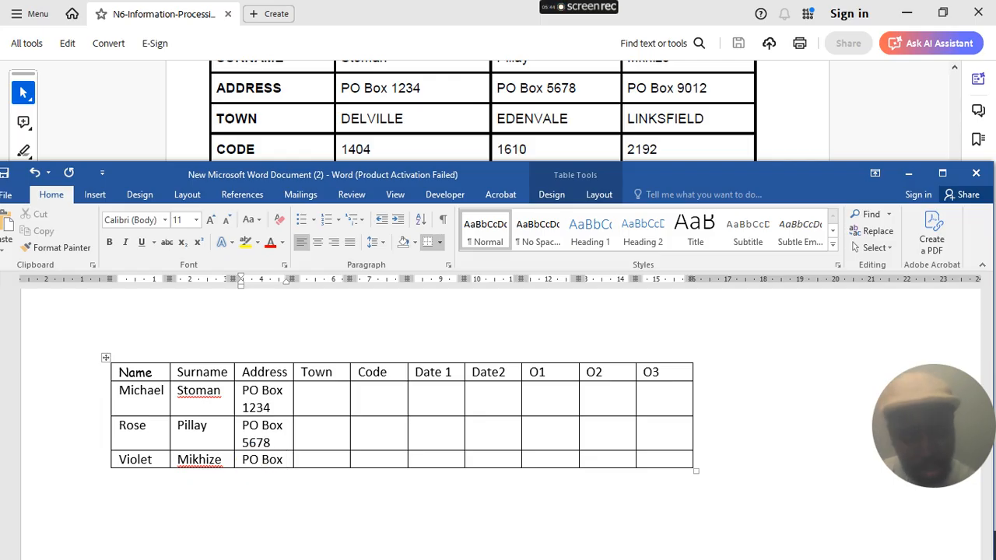
type(" 9")
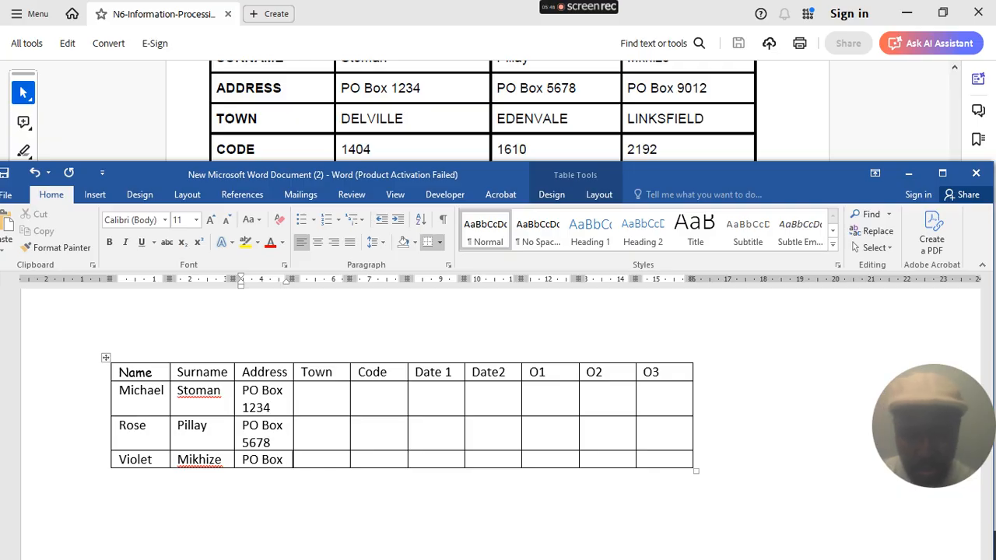
type("012")
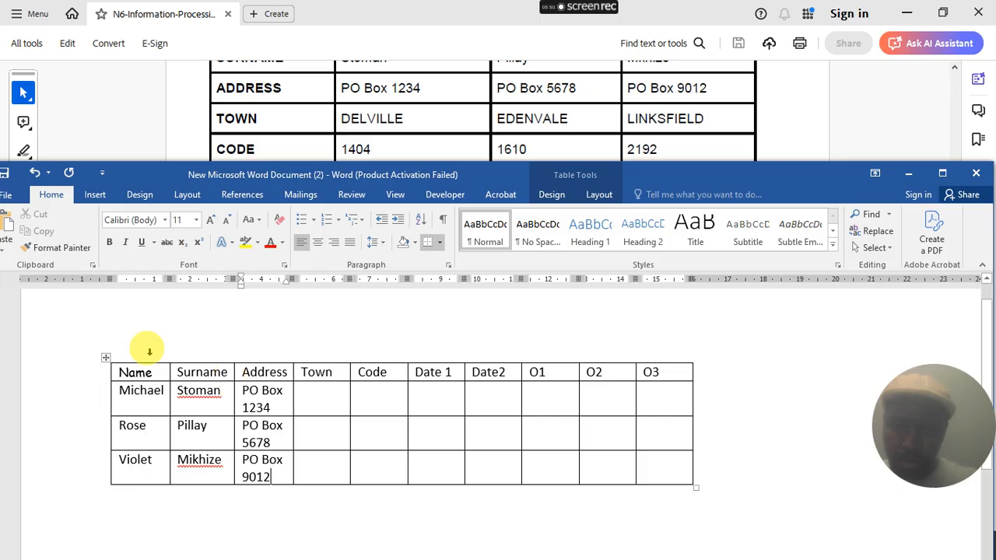
- Select the whole table and set its text to Comic Sans MS, size 10
left_click(106, 357)
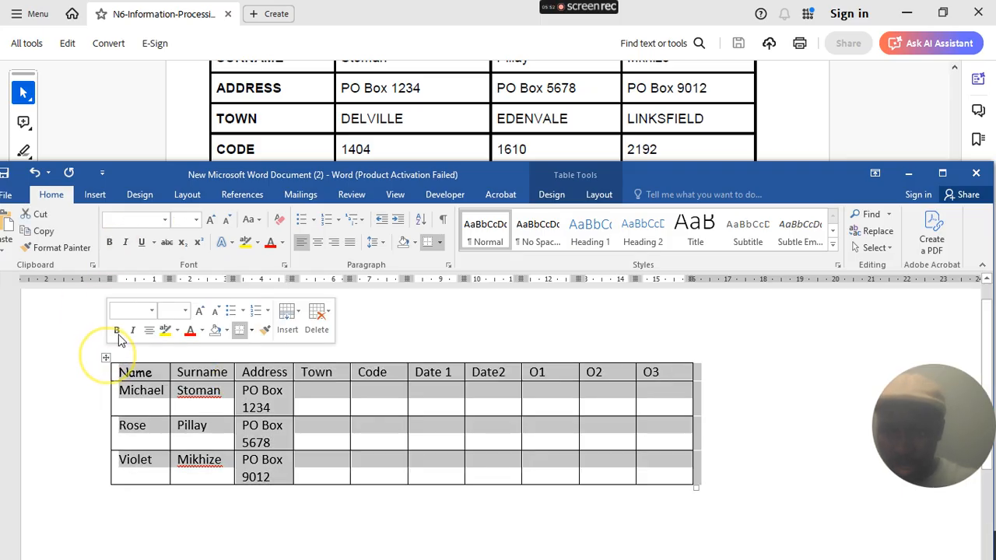
left_click(154, 221)
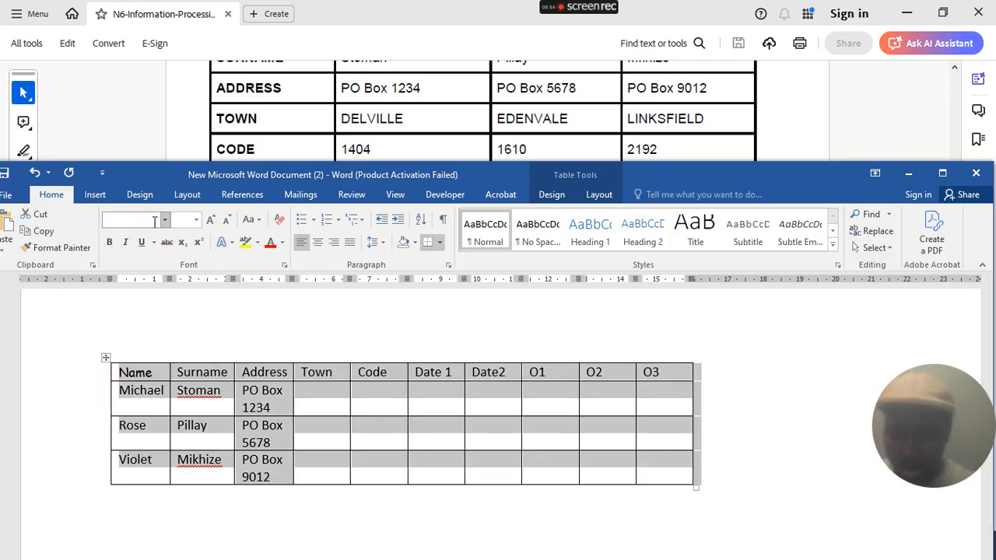
type("Comic Sans M")
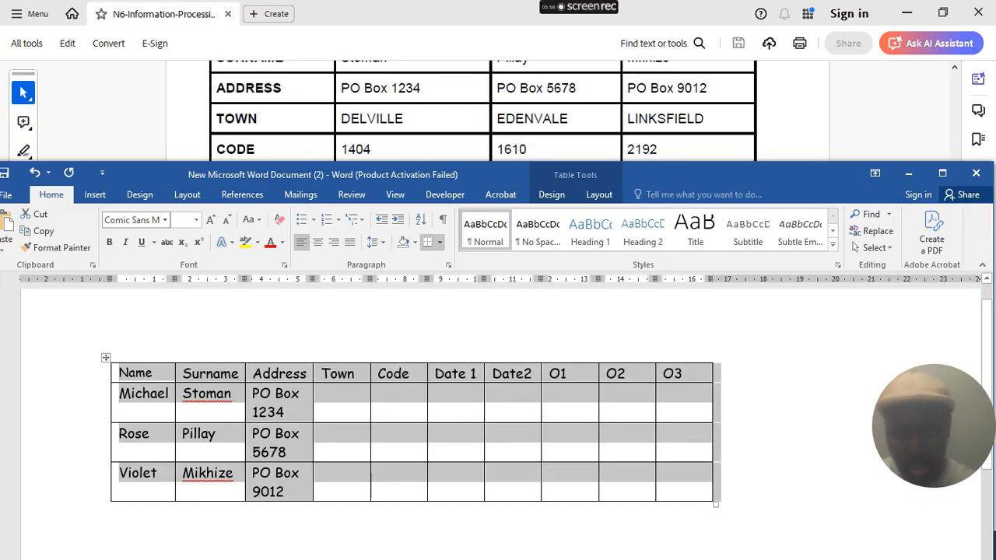
key("Return")
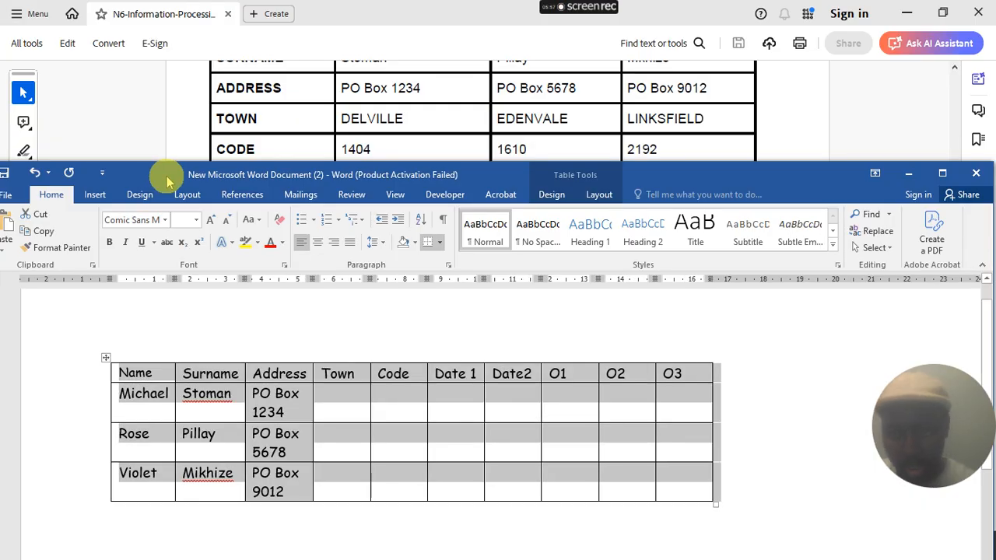
left_click(179, 220)
type("1")
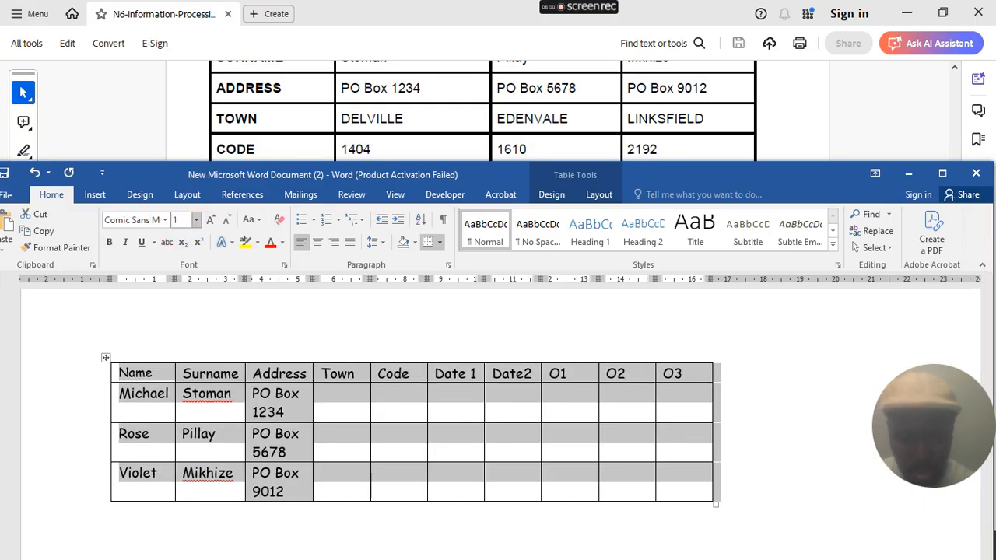
type("0")
key("Return")
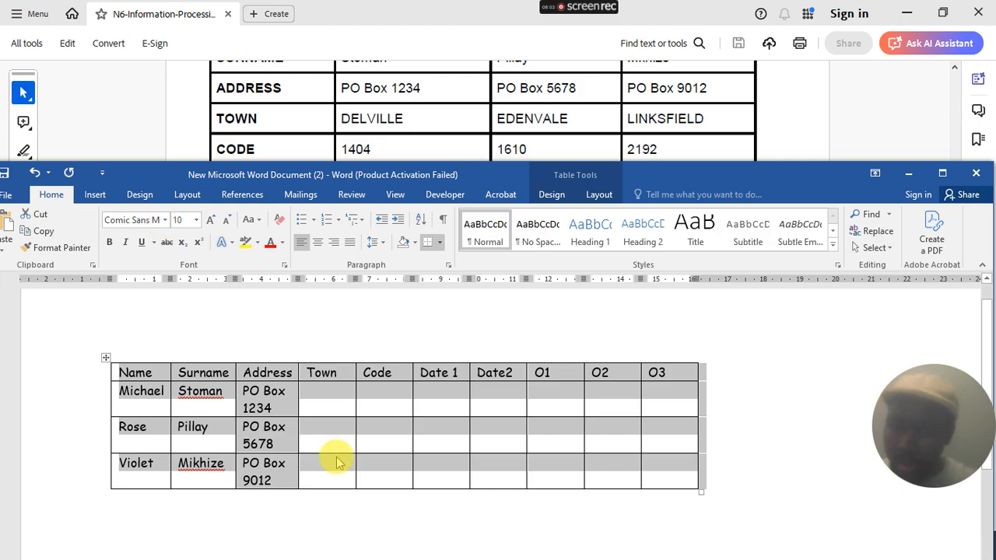
left_click(332, 395)
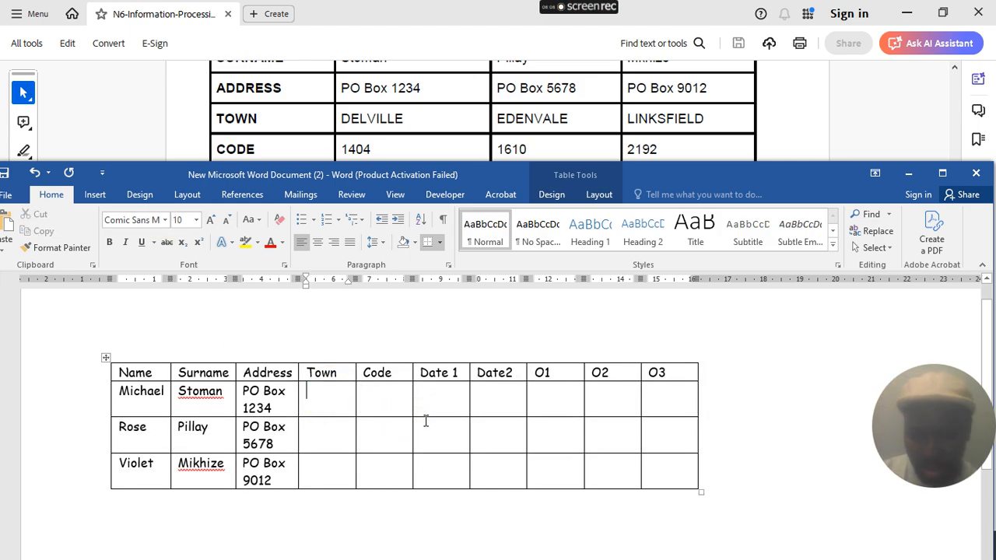
- Enter the Town names Delvile, Edenvale and LinksField in the three rows
type("De")
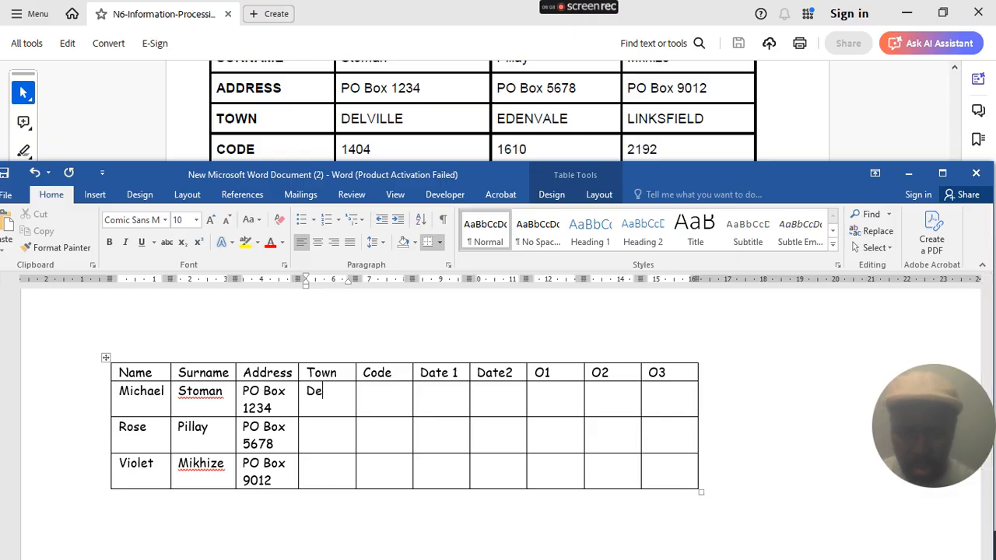
type("lvile")
key("Tab")
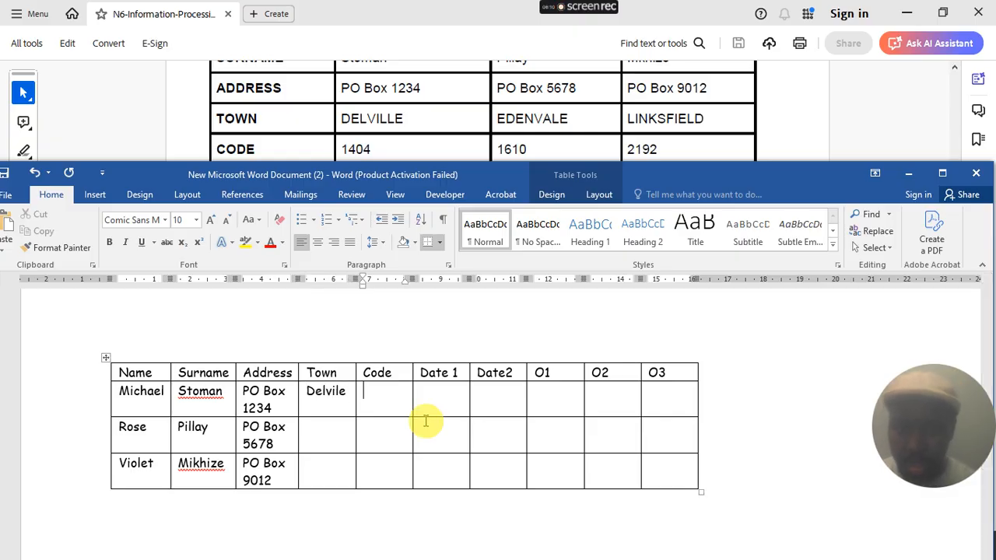
left_click(327, 427)
type("Eden")
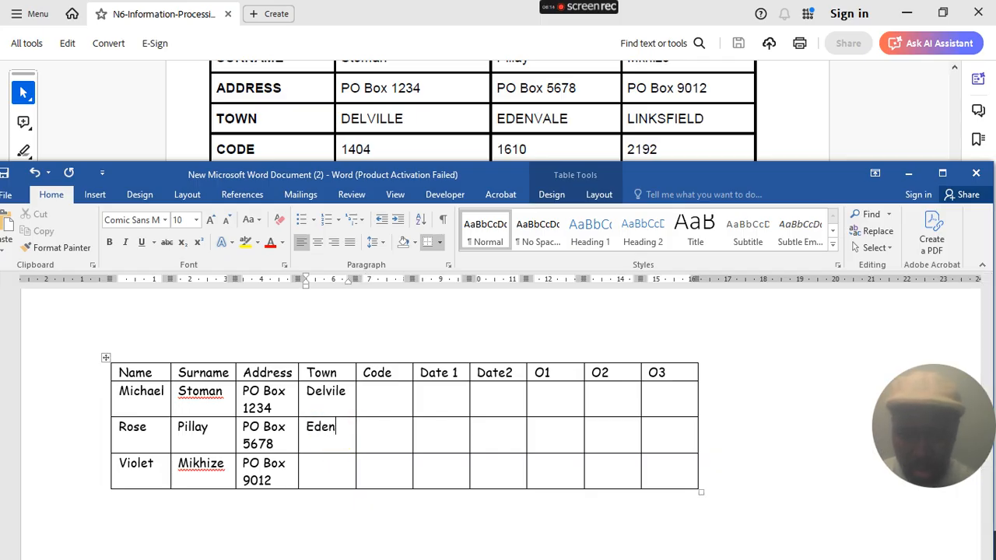
type("vake")
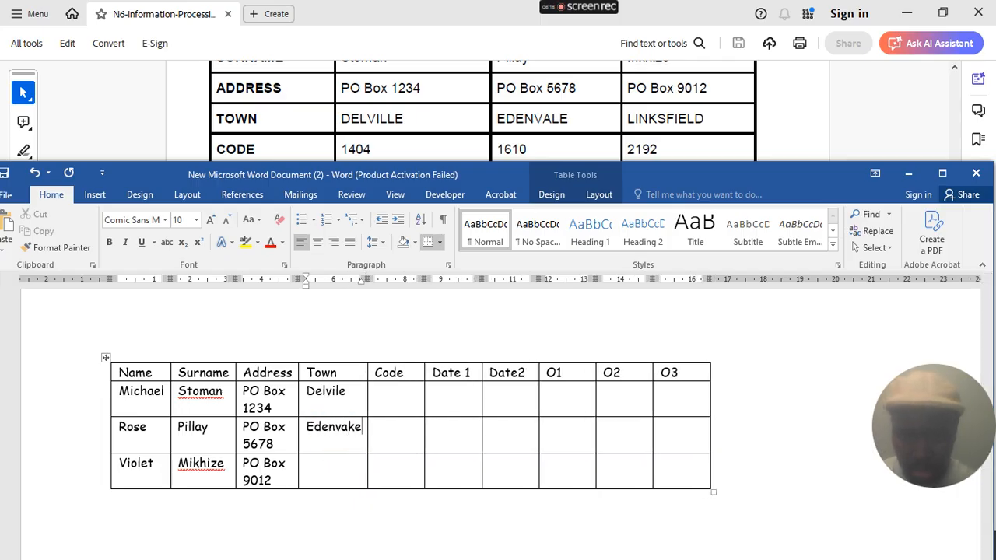
key("BackSpace")
key("BackSpace")
type("le")
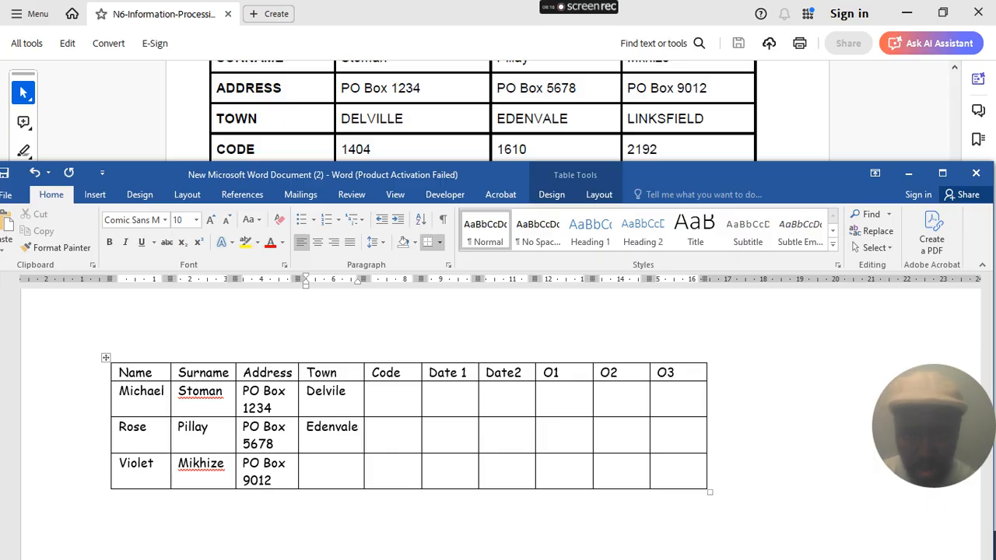
left_click(327, 471)
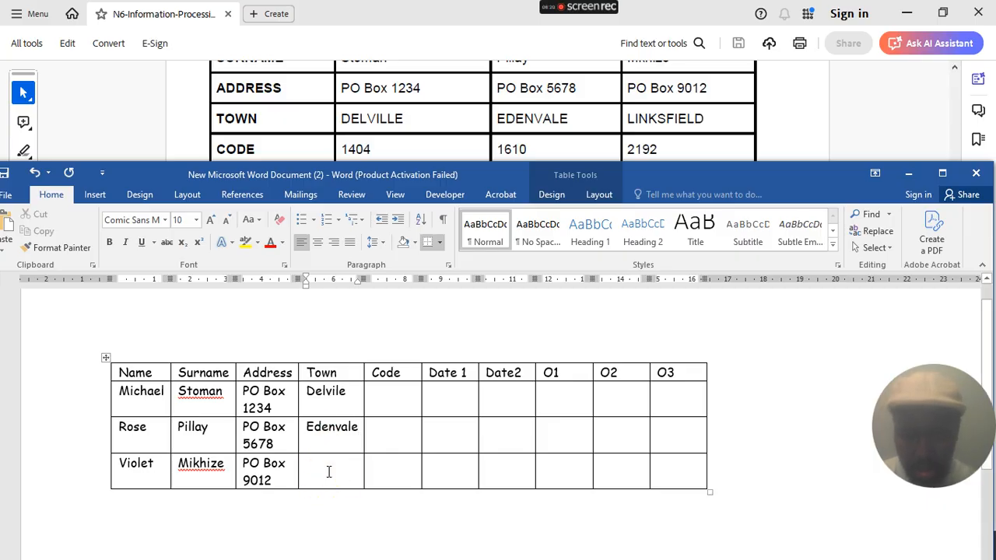
type("Links")
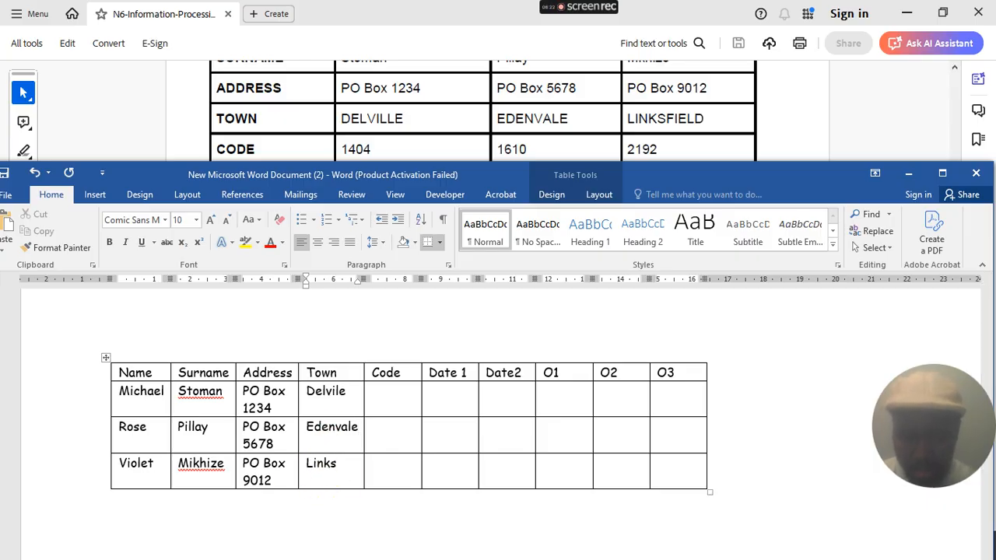
type("Field")
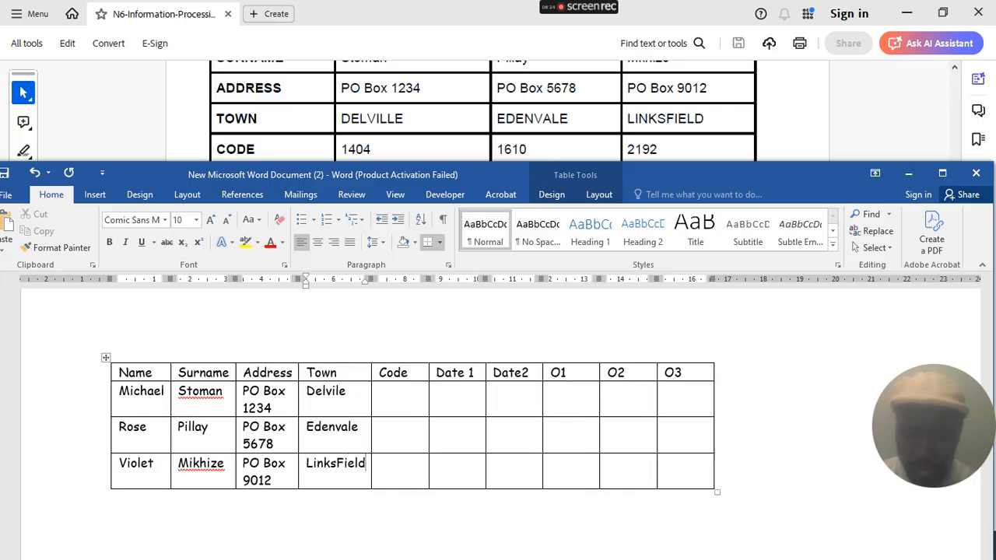
- Fill the Code column with 1404, 1610 and 2192
left_click(414, 396)
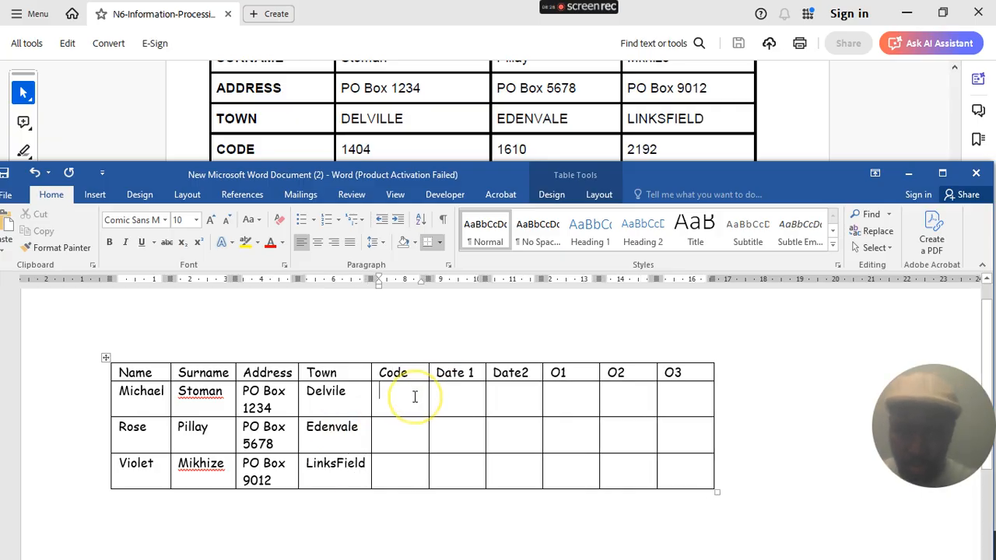
type("140")
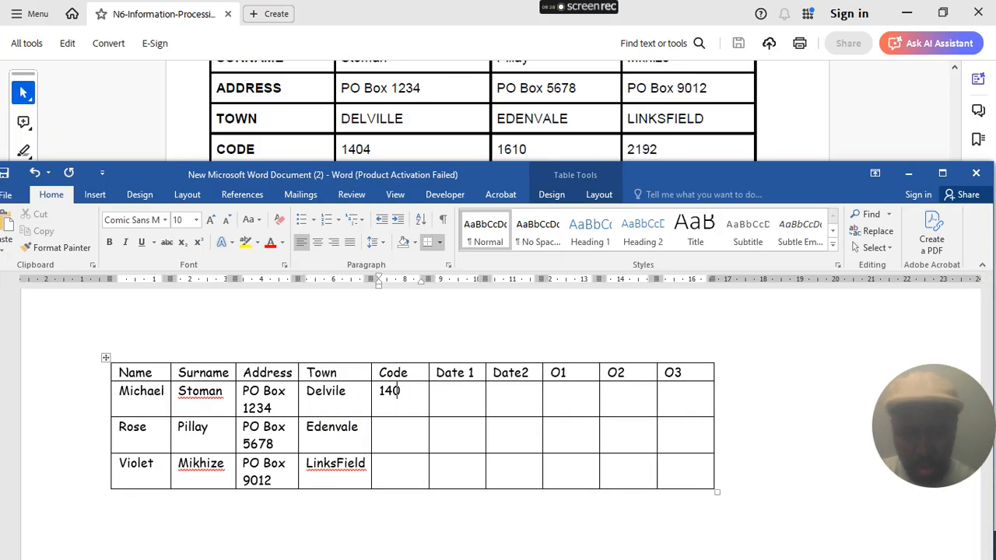
type("4")
key("Down")
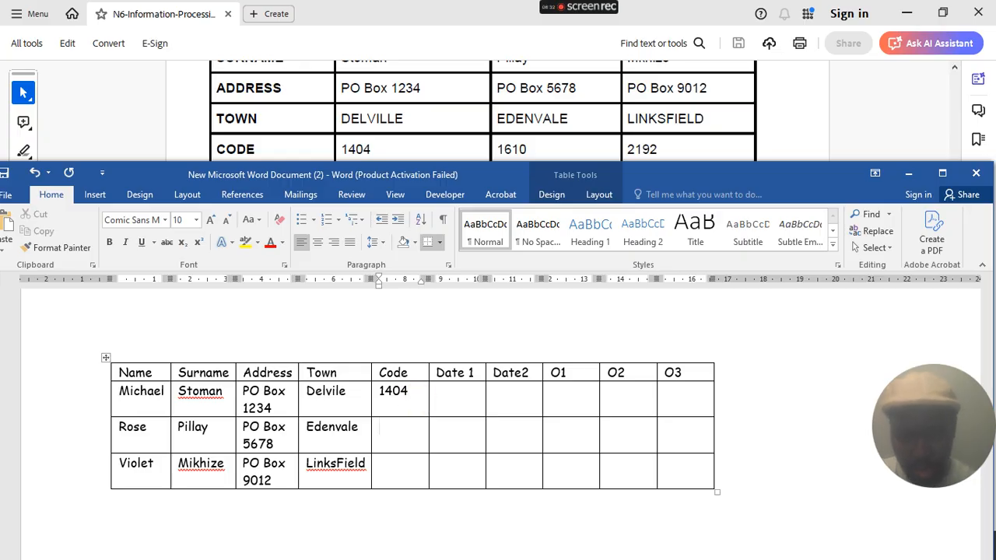
type("1610")
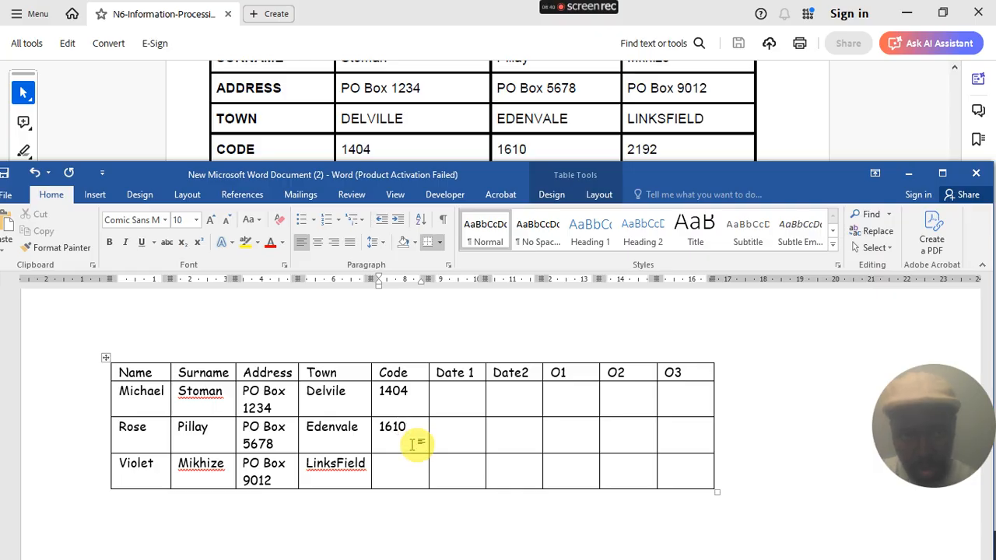
left_click(407, 467)
type("2192")
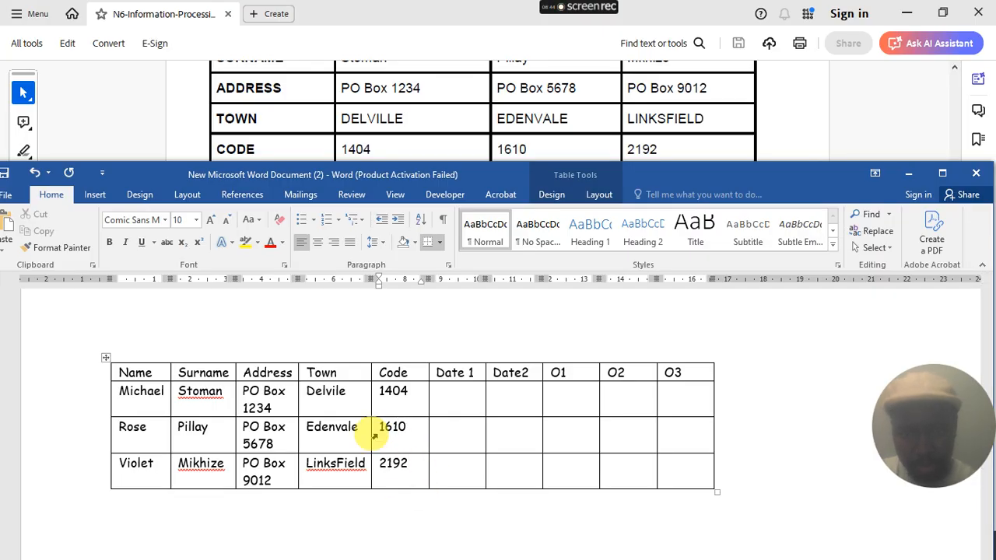
left_click(459, 395)
- Complete the Date 1 cells as 1 July 2019, 1 August 2019 and 1 September 2019
scroll(442, 154, "down", 3)
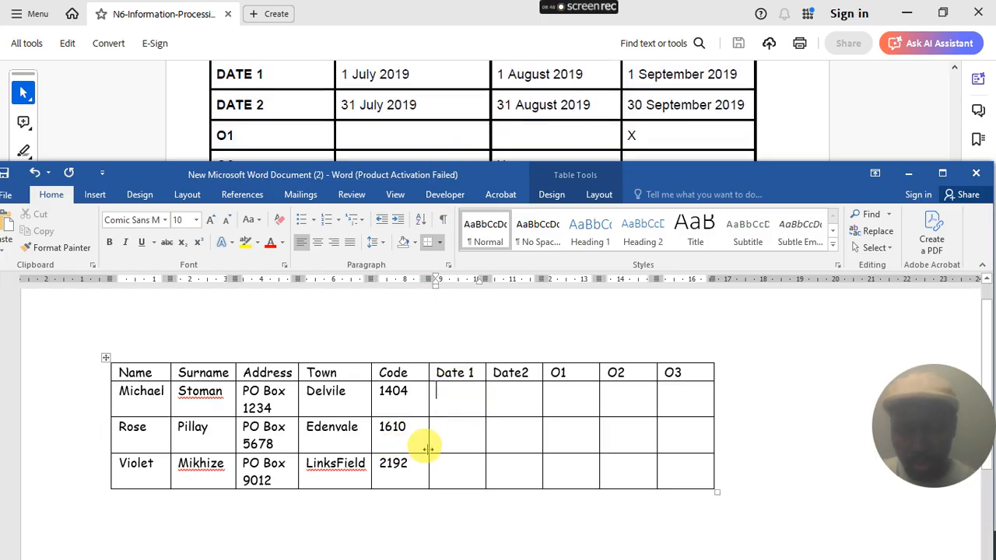
type("1 ")
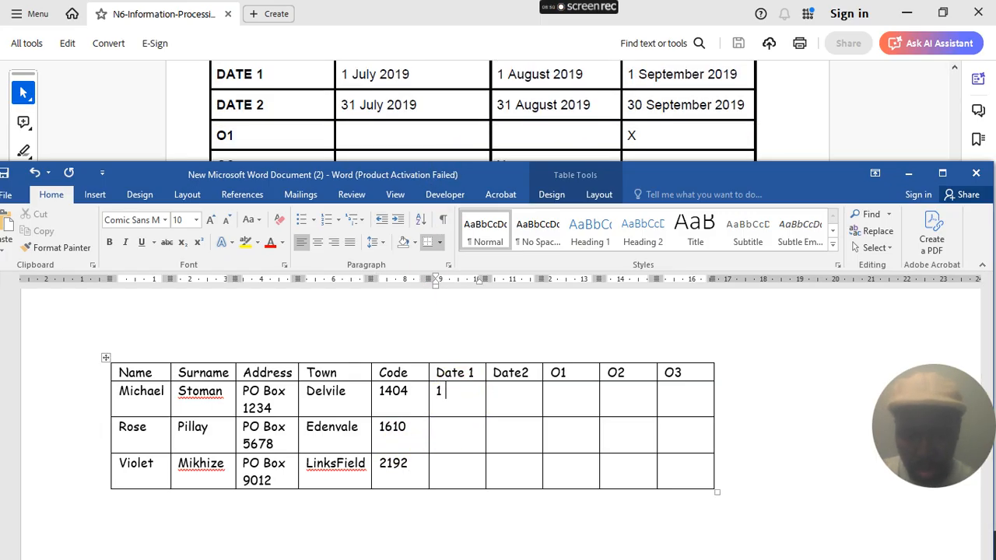
type("July 2019")
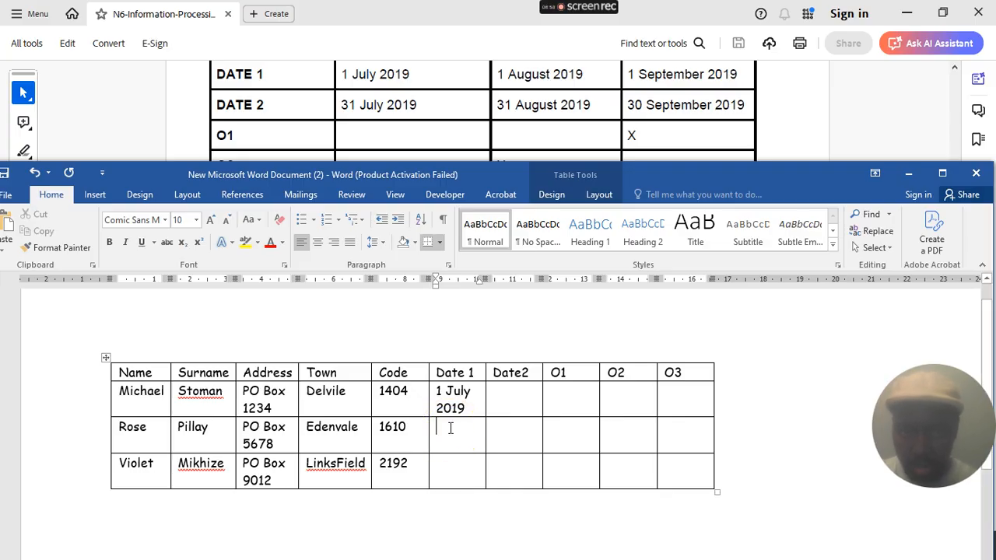
type("1 ")
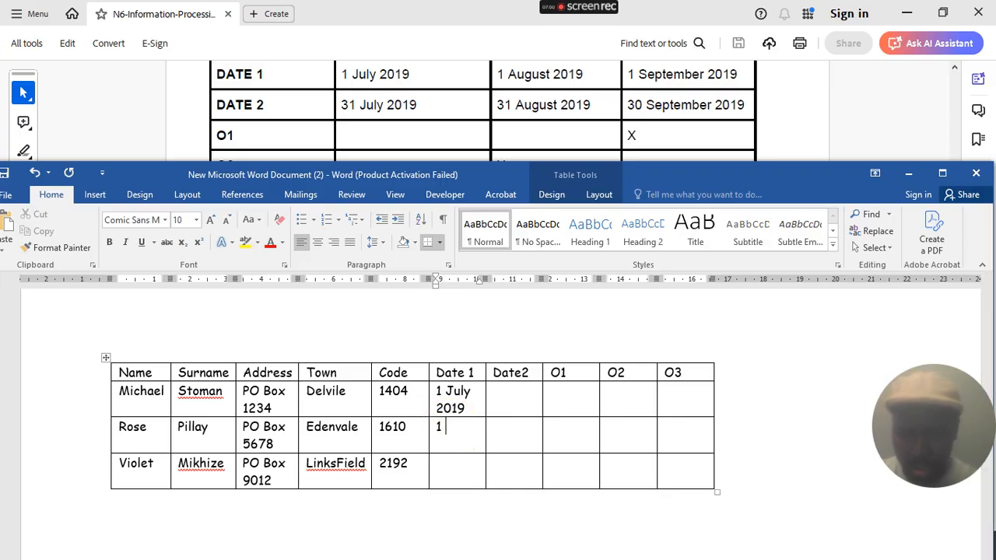
type("AU")
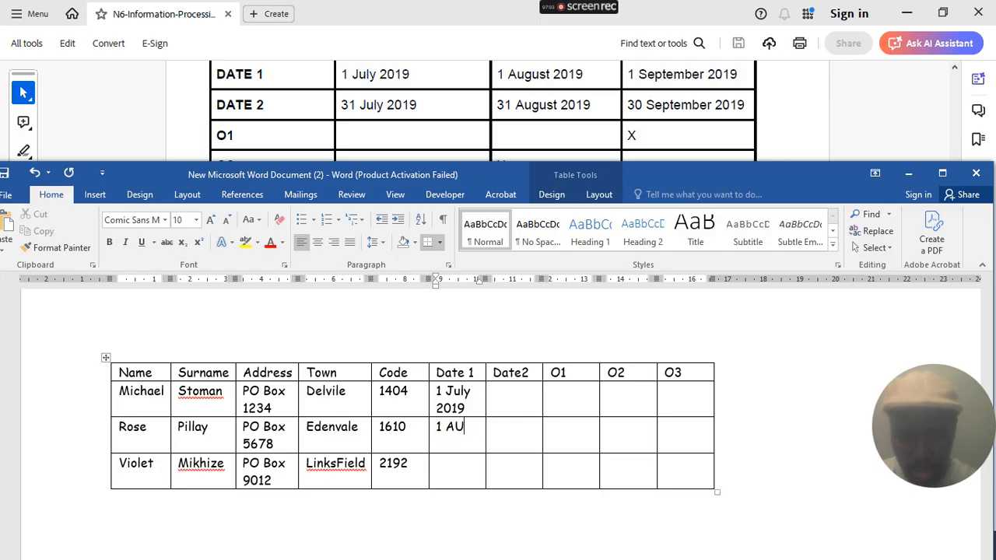
type("GUST")
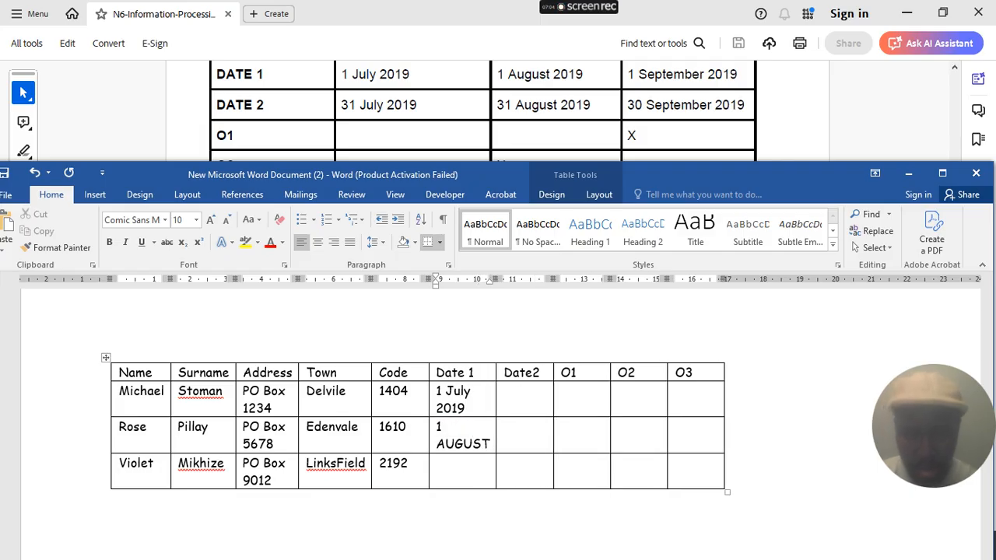
key("BackSpace")
key("BackSpace")
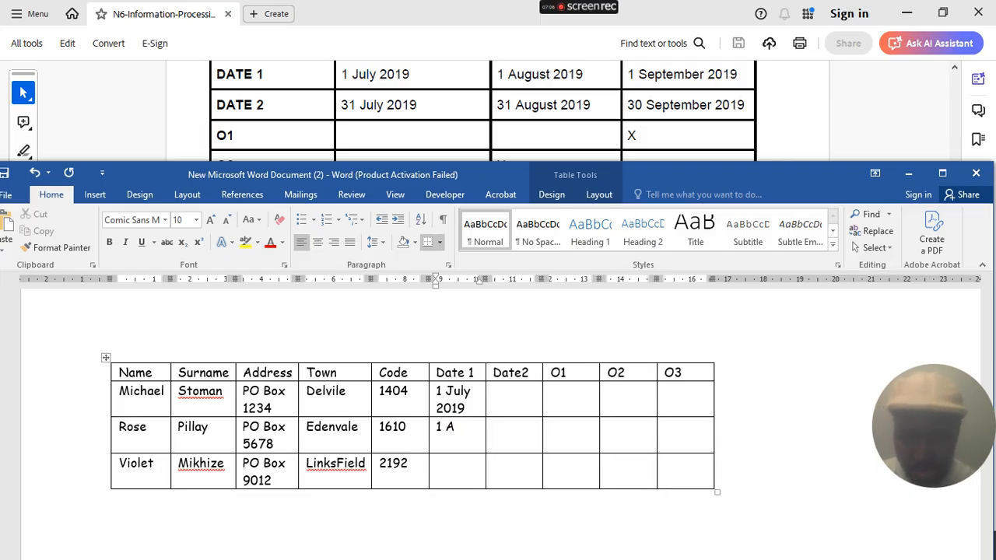
type("u")
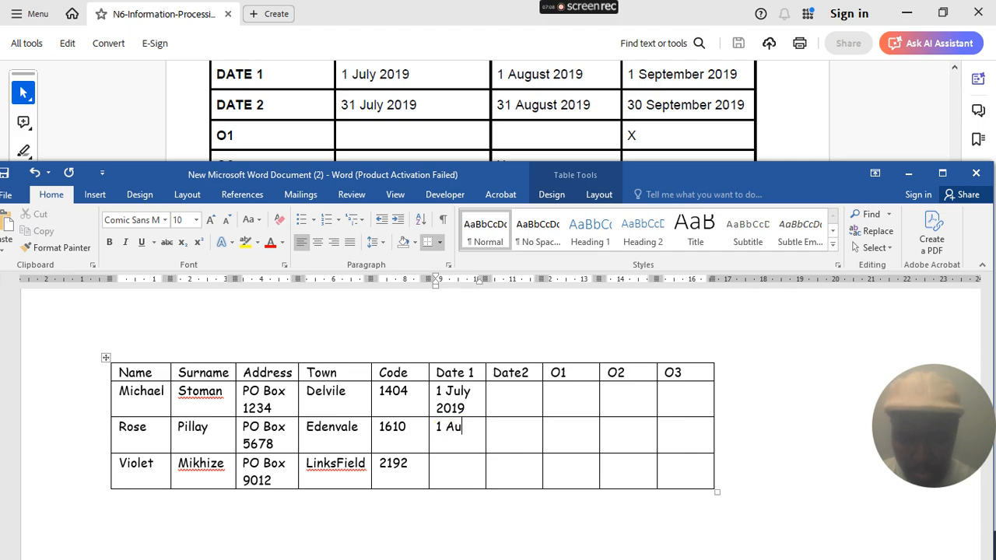
type("gust ")
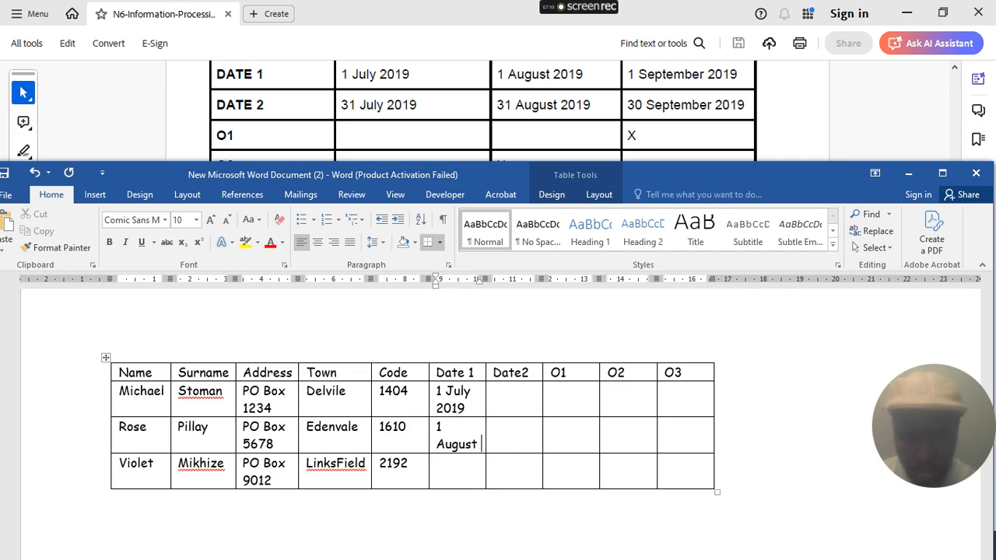
type("2019")
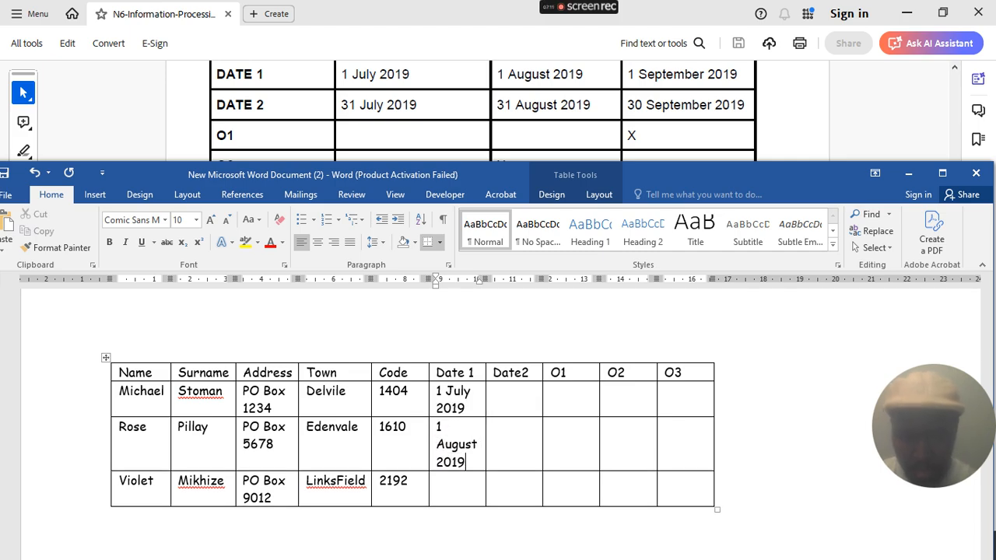
left_click(449, 483)
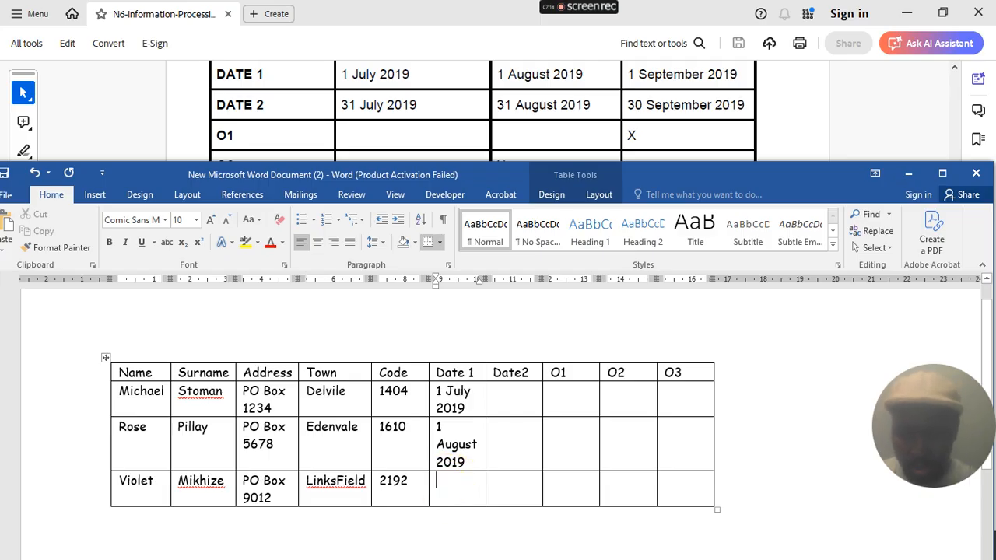
left_click(449, 483)
type("1 September")
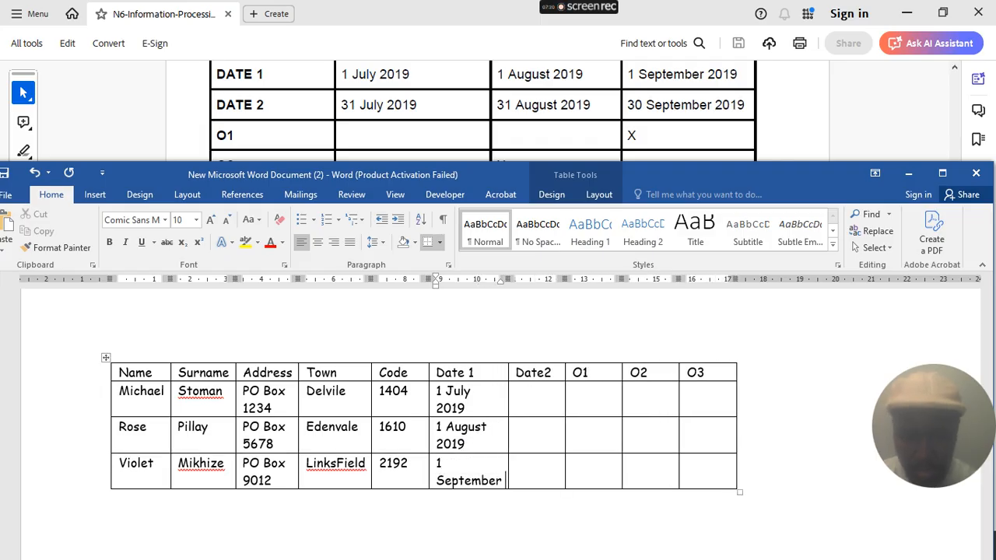
type(" 2019")
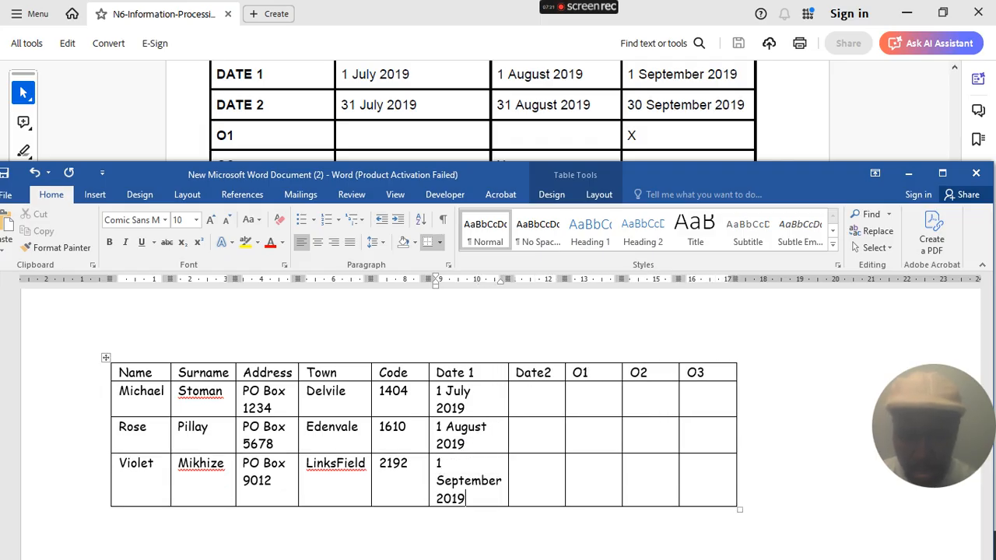
left_click(544, 398)
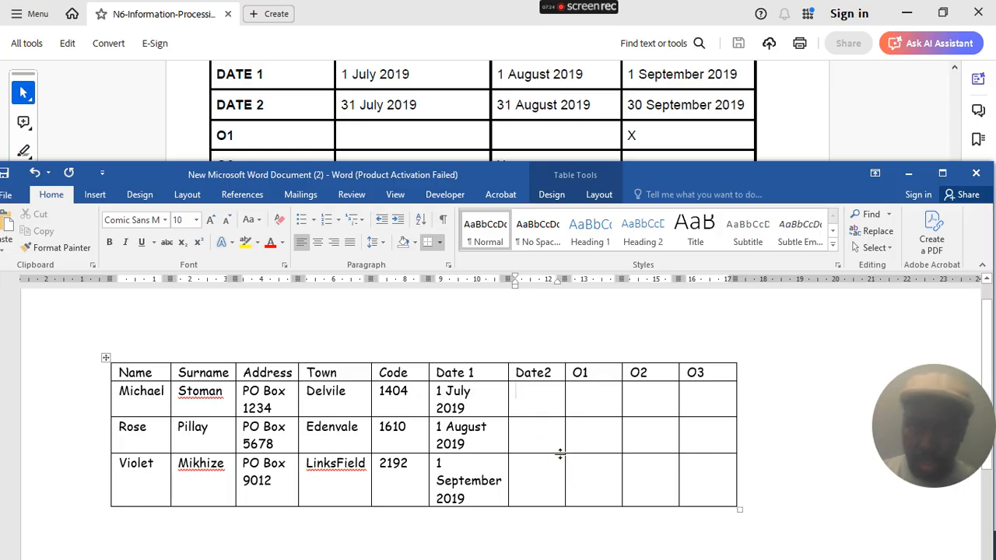
- Enter 31 July 2019, 31 August 2019 and 30 September in the Date2 cells
type("31 July 2019")
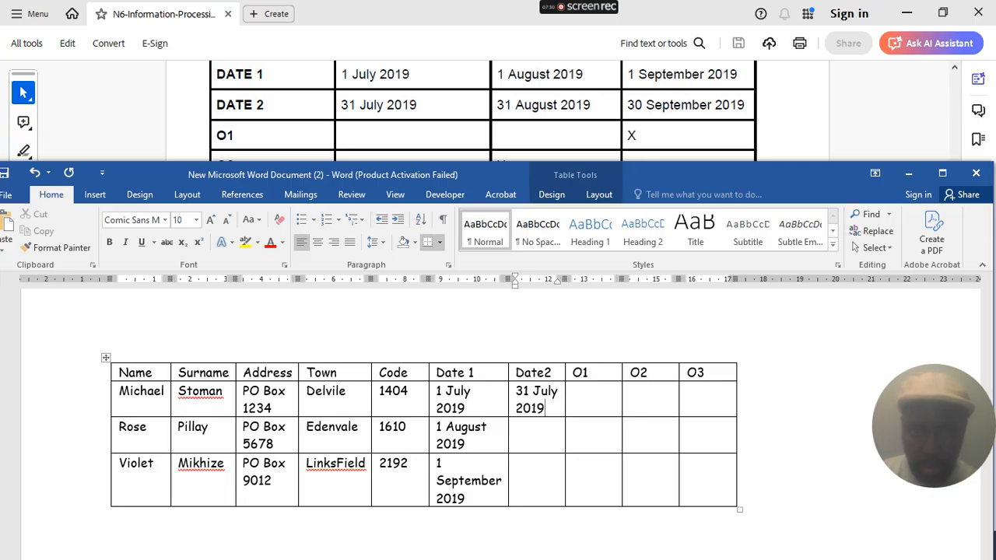
left_click(547, 439)
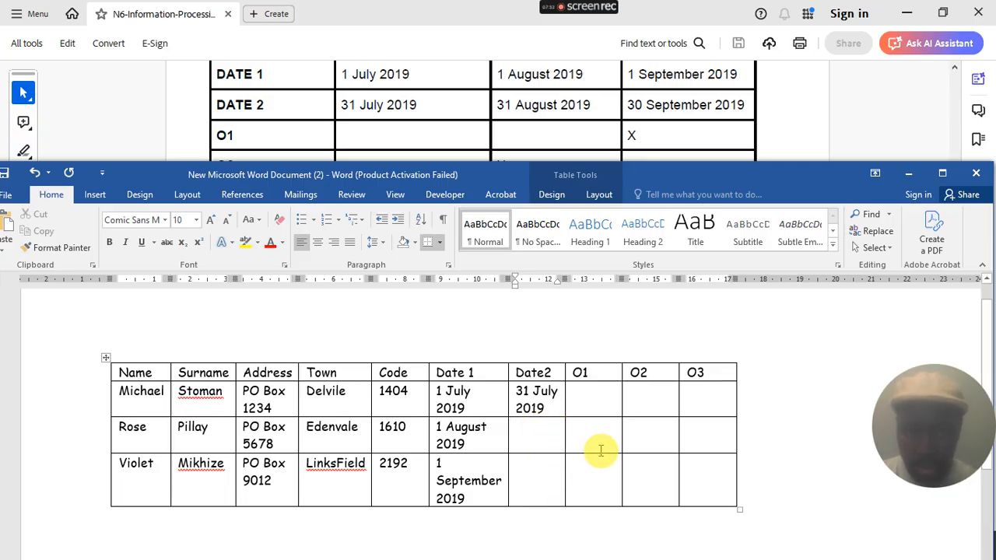
type("31 A")
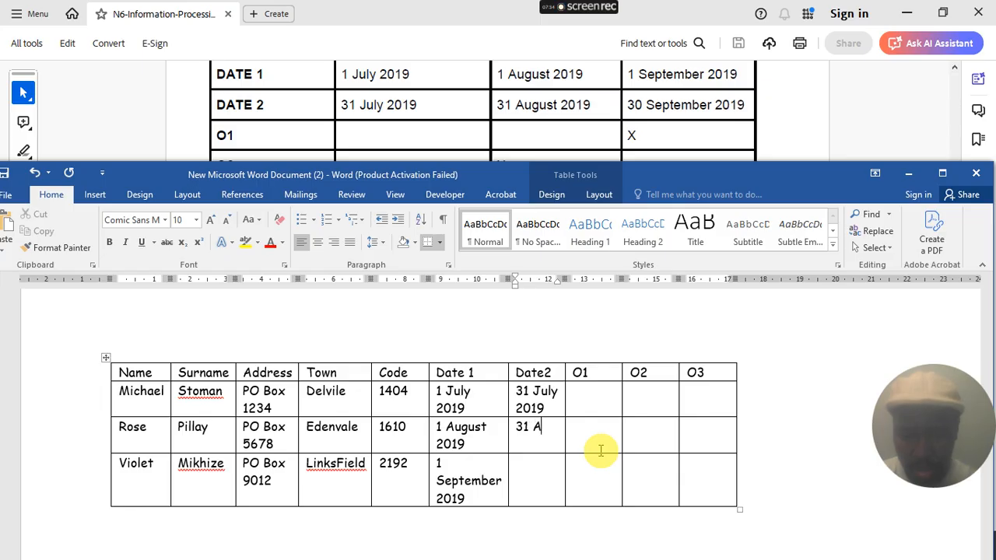
type("ugust")
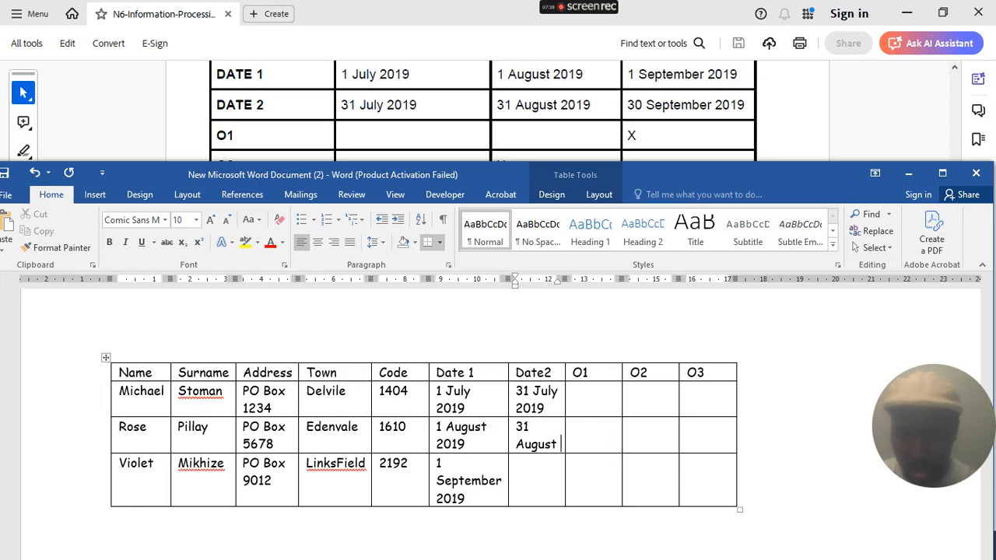
type(" 2019")
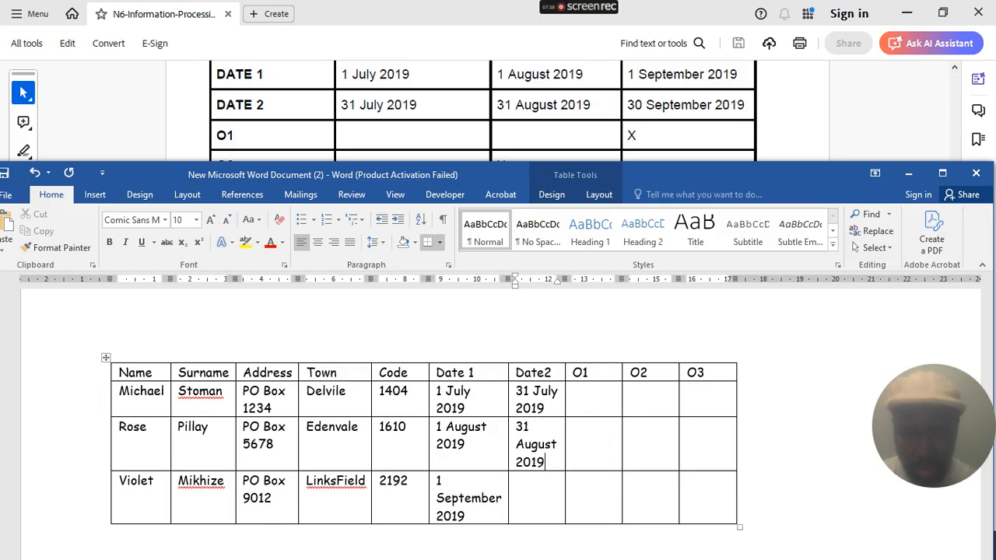
left_click(532, 494)
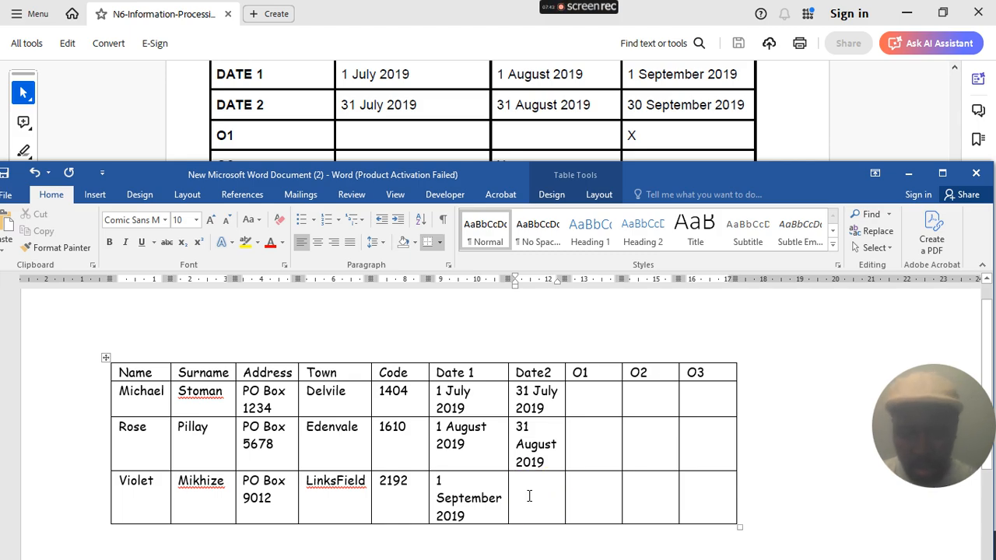
type("30 Sep")
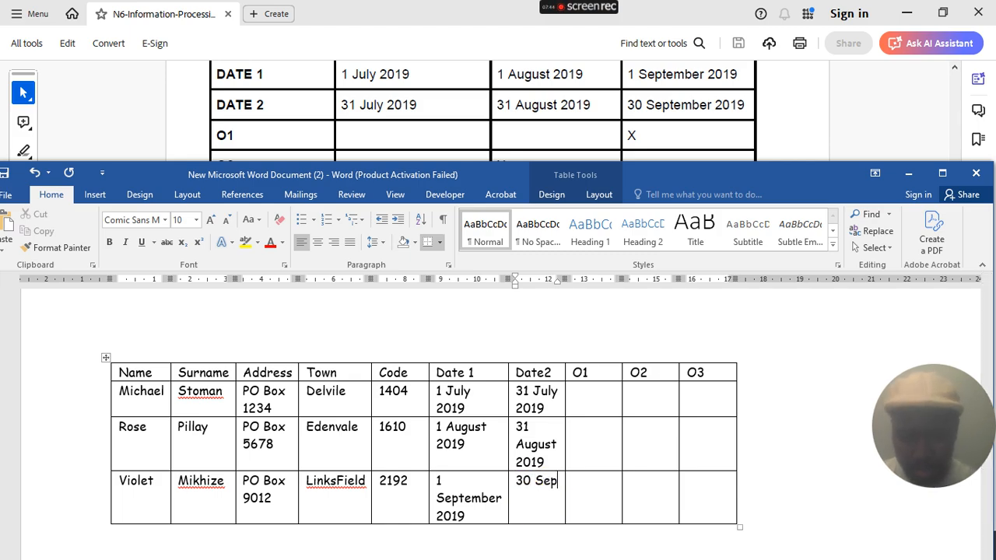
type("temb")
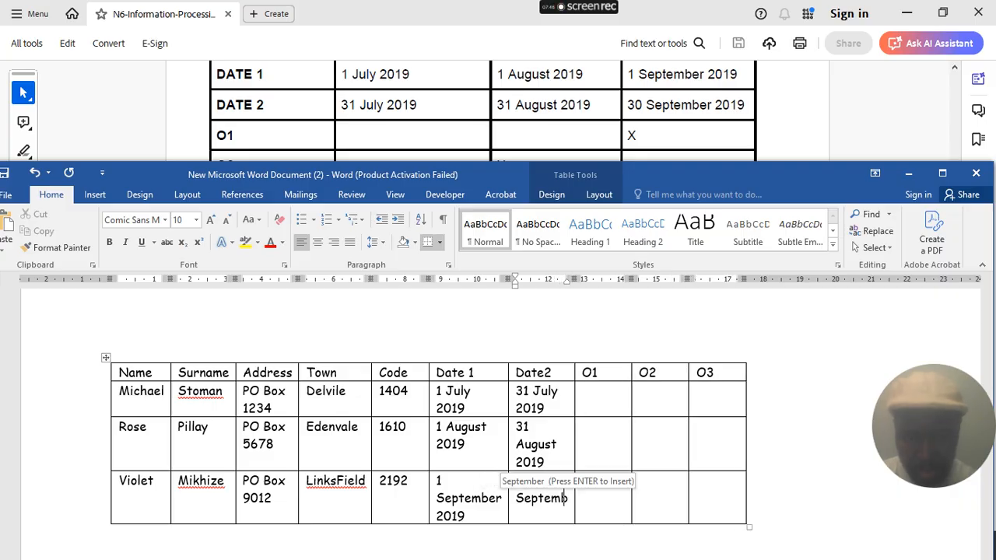
type("er 2019")
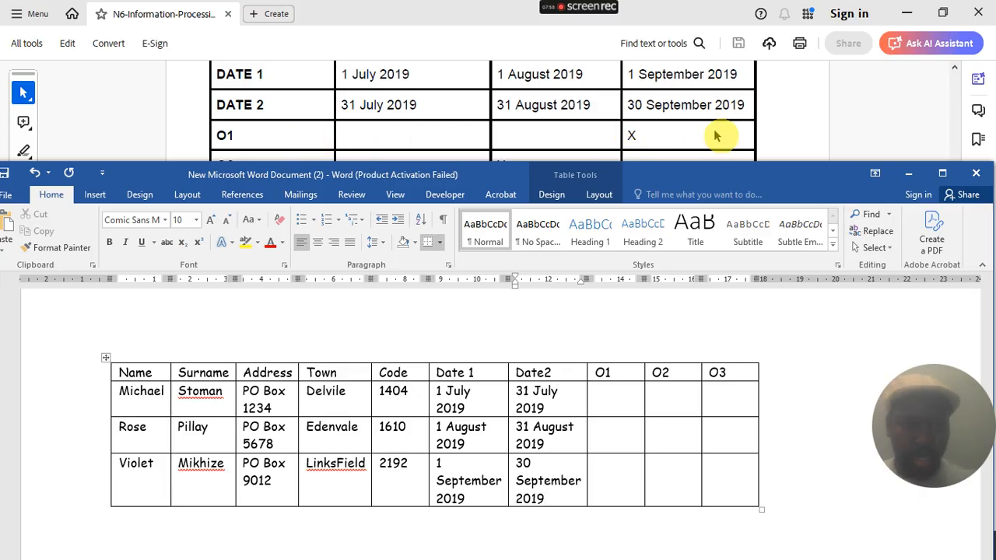
- Place an x in row 3's O1, row 2's O2 and row 1's O3 cells
left_click(614, 481)
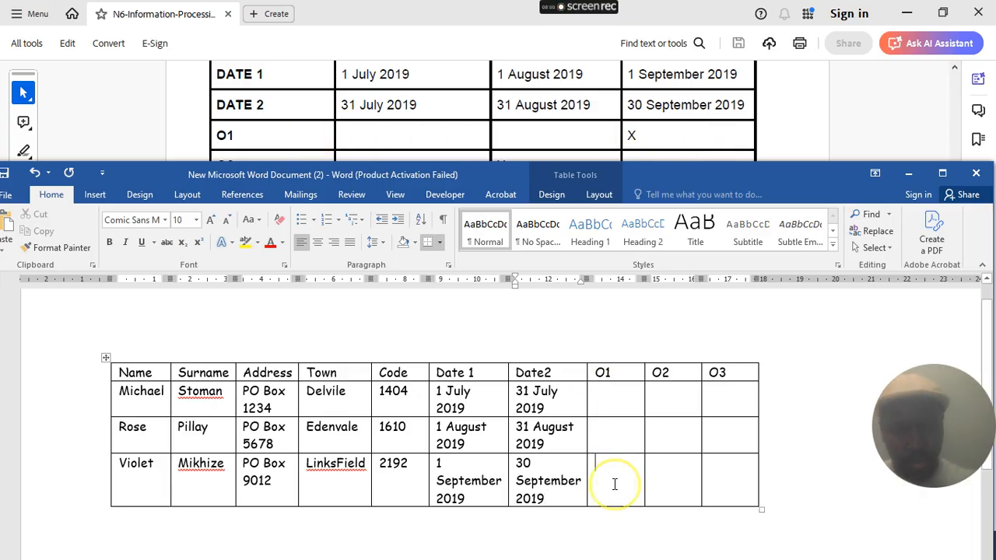
type("x")
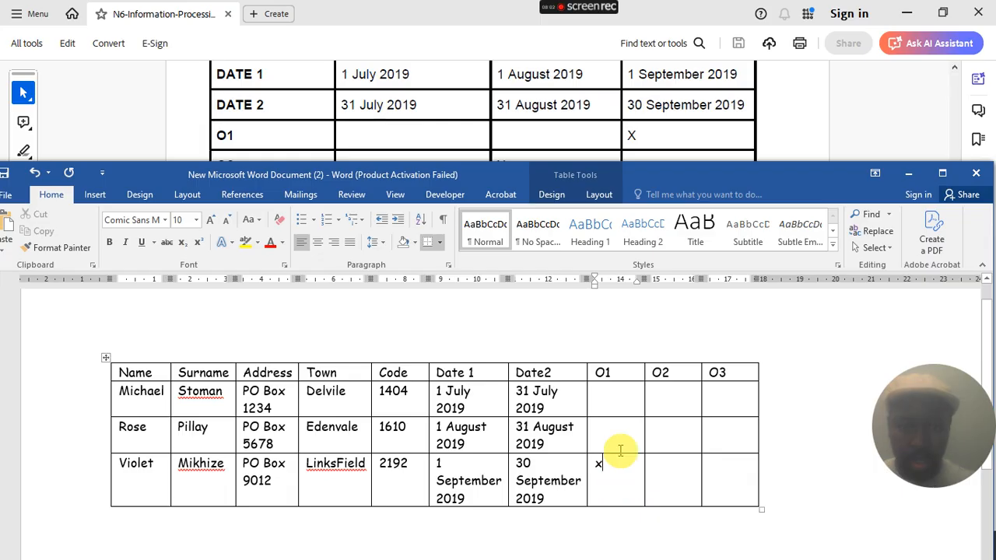
scroll(404, 134, "down", 2)
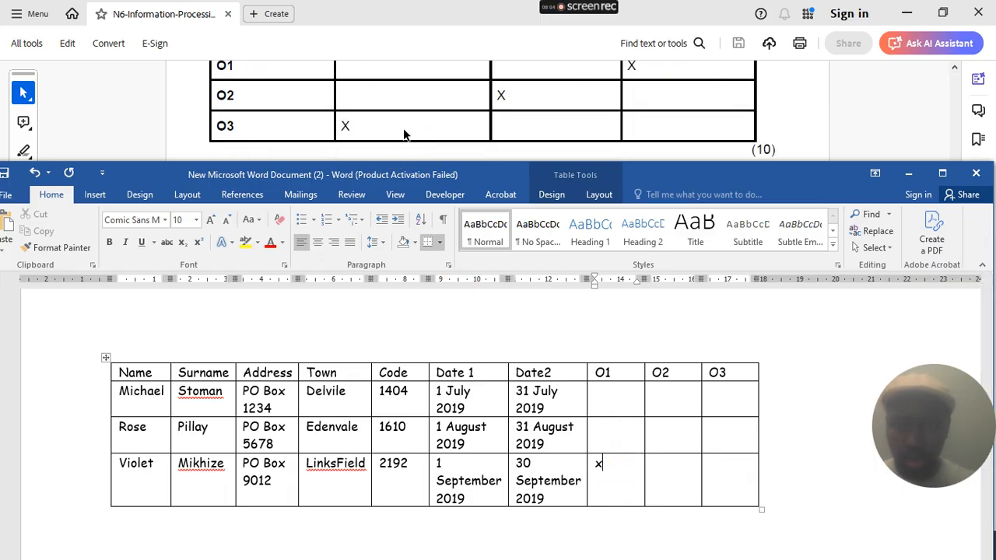
left_click(669, 436)
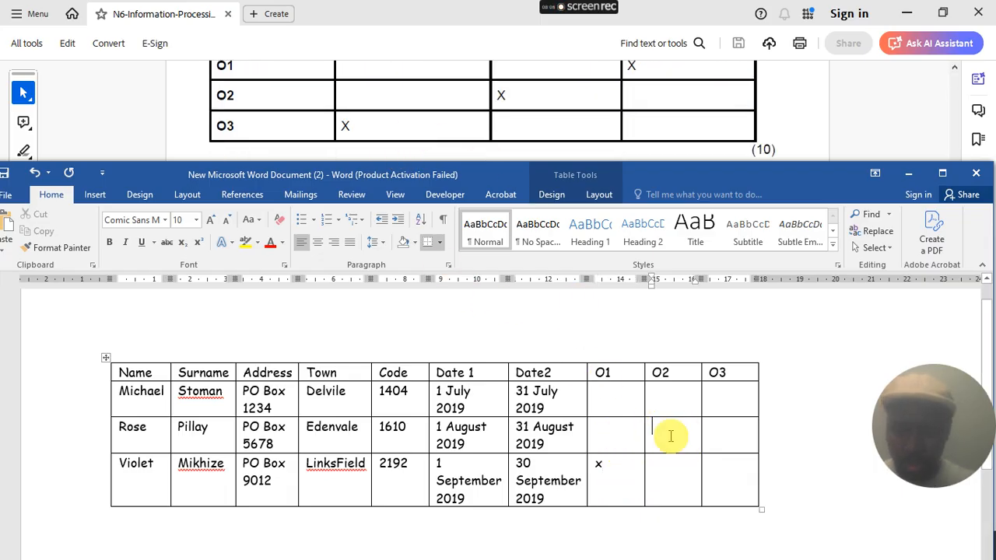
type("x")
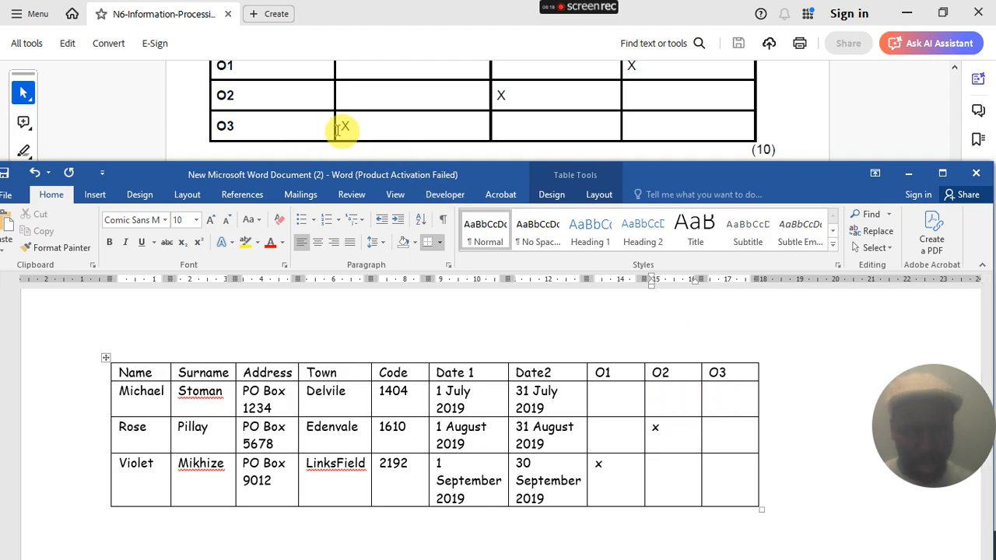
left_click(746, 396)
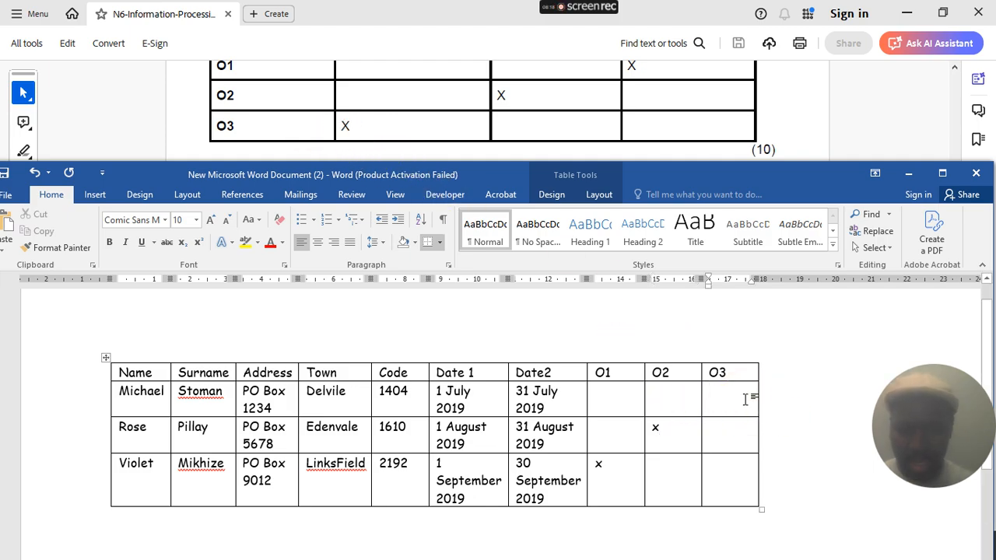
type("x")
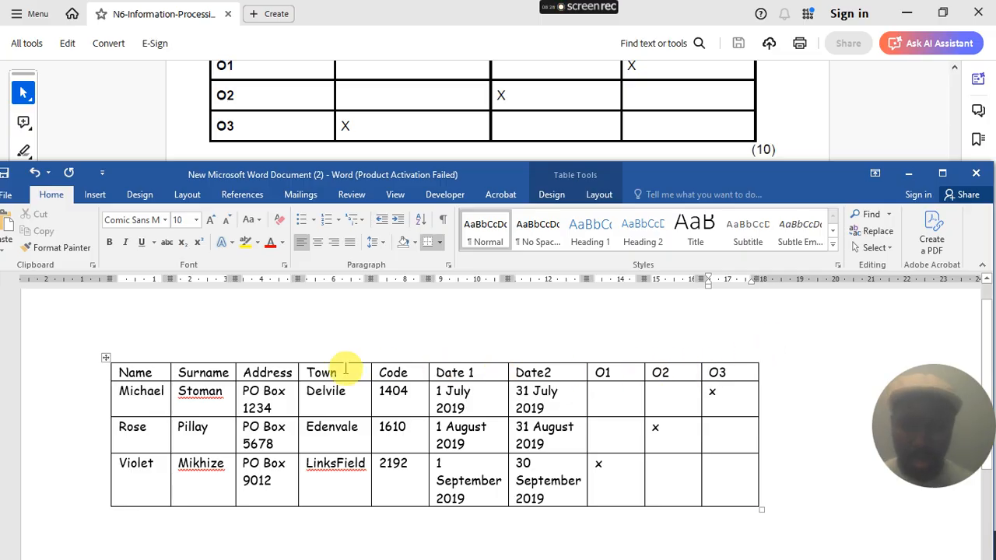
scroll(322, 381, "up", 1)
scroll(323, 381, "up", 1)
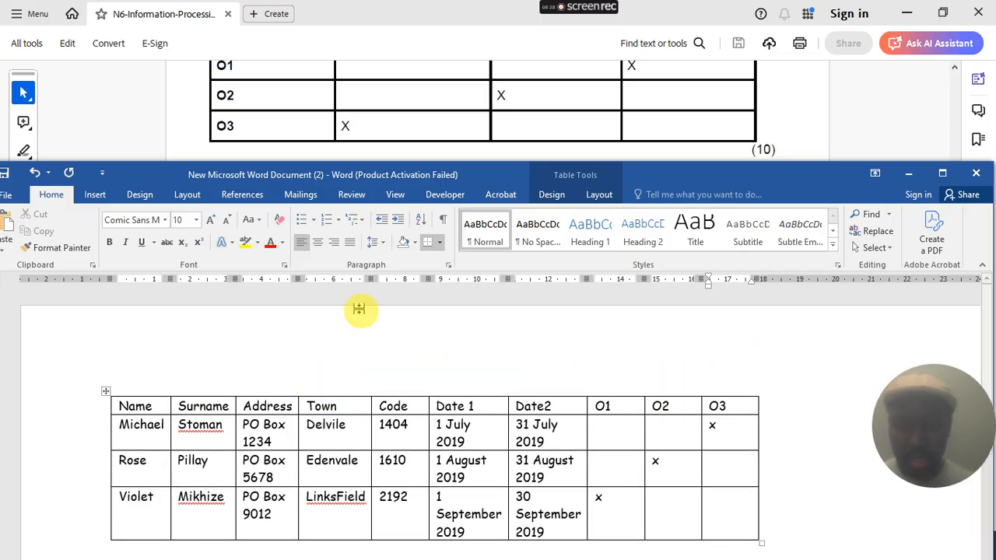
- Add the candidate's exam number and 'QUESTION 7A' to the page header, then close it
left_click(295, 321)
double_click(295, 320)
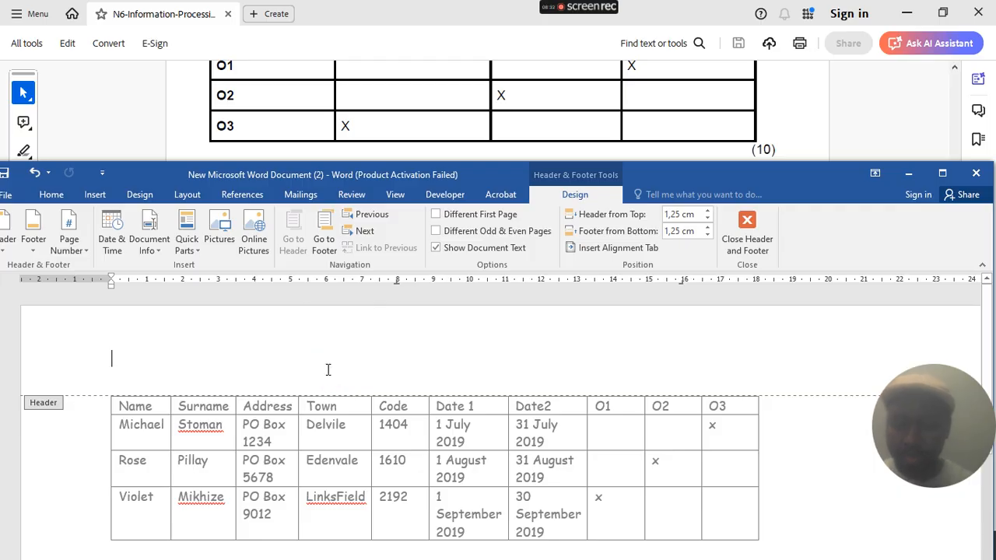
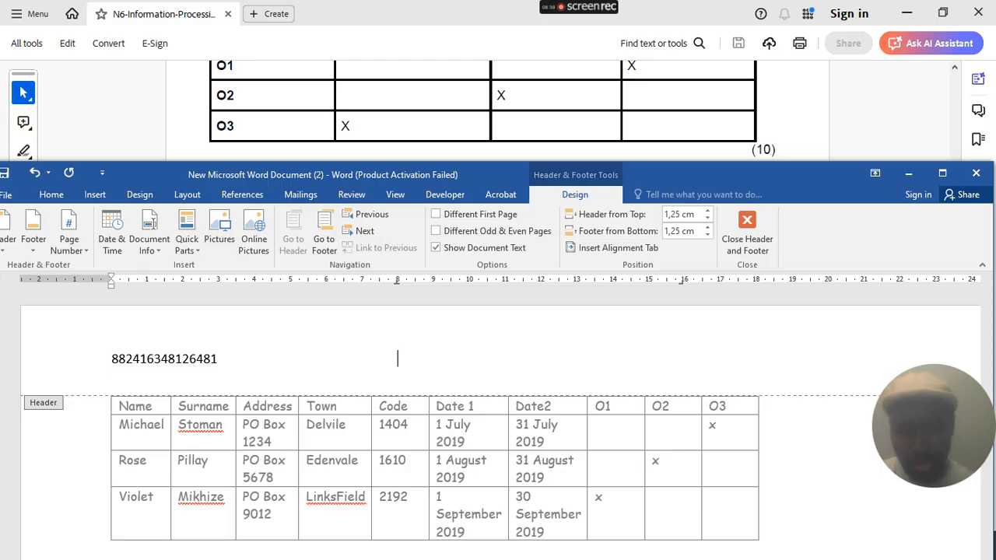
left_click(328, 370)
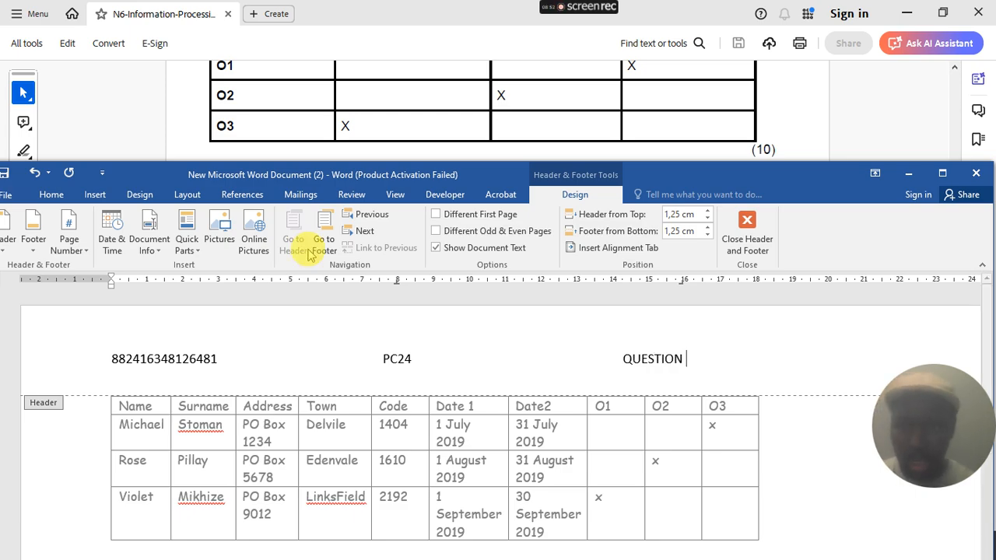
scroll(373, 117, "up", 10)
scroll(373, 95, "up", 10)
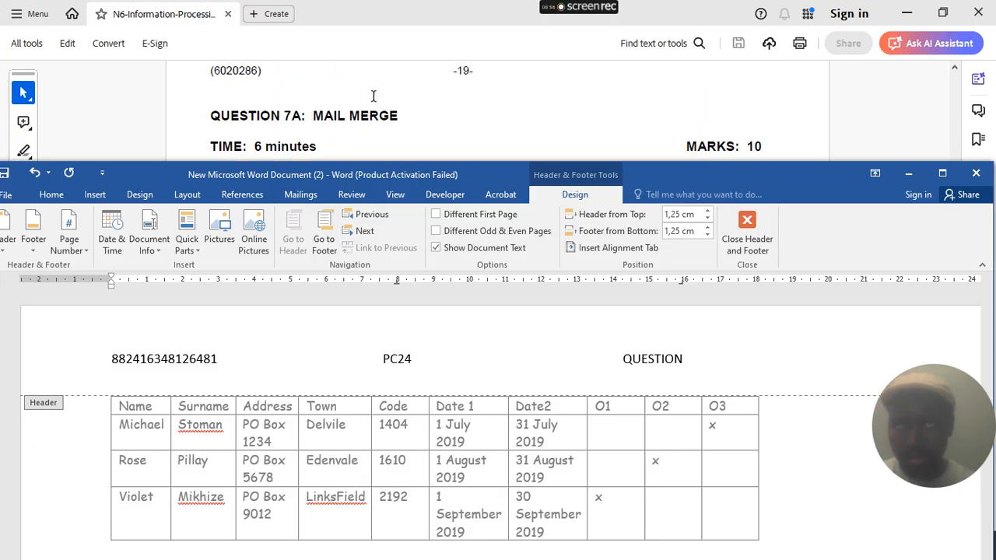
type("7")
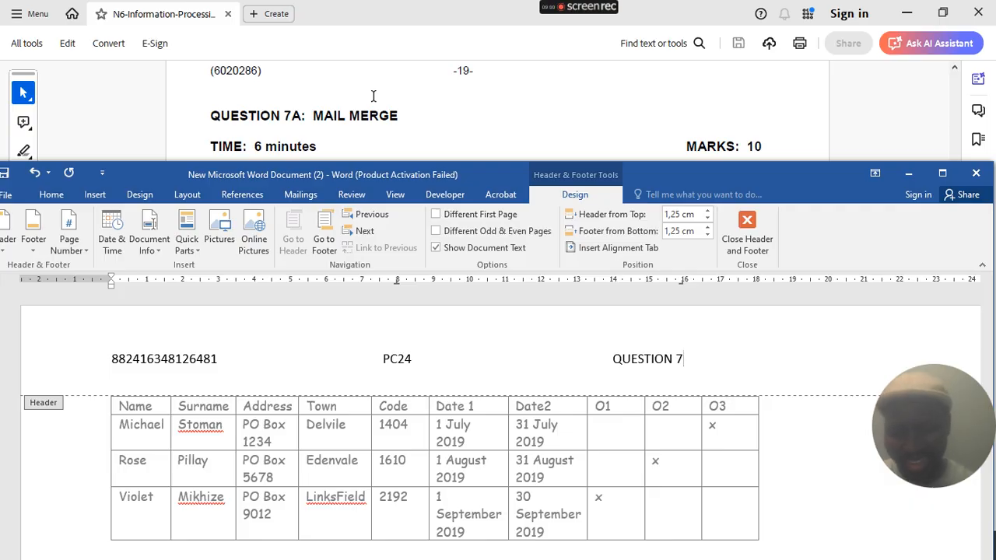
type("A")
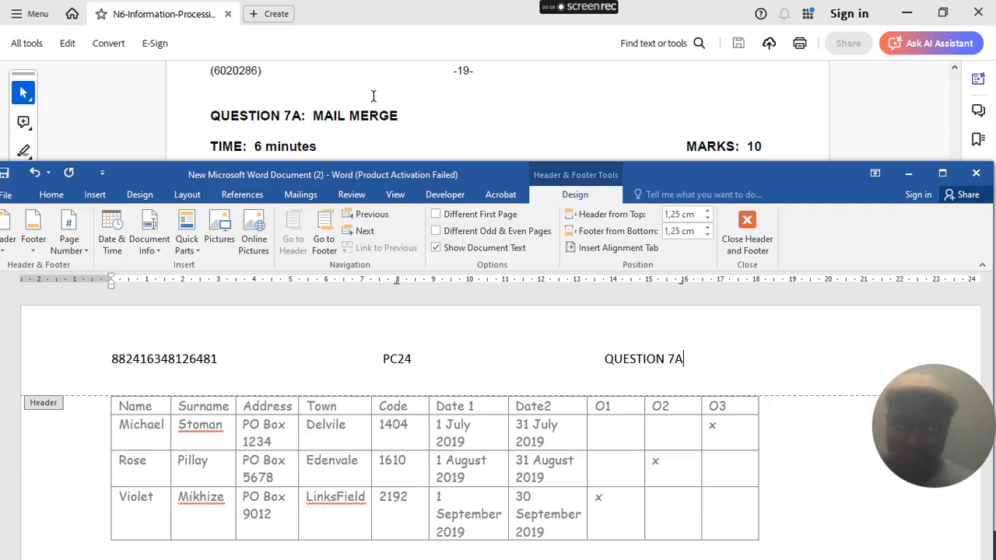
double_click(733, 421)
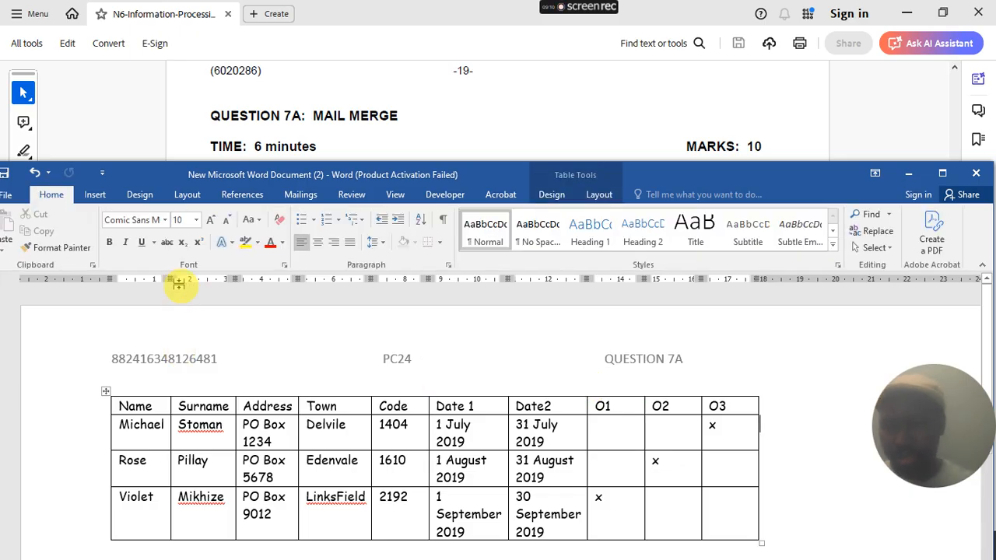
- Save the document to the Desktop as QUESTION 7A and close Word
left_click(9, 199)
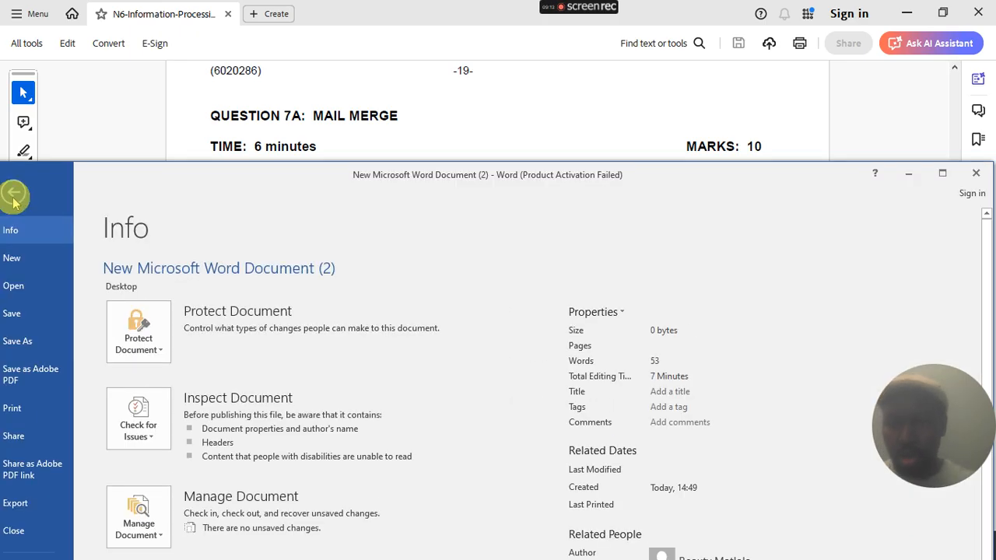
left_click(16, 196)
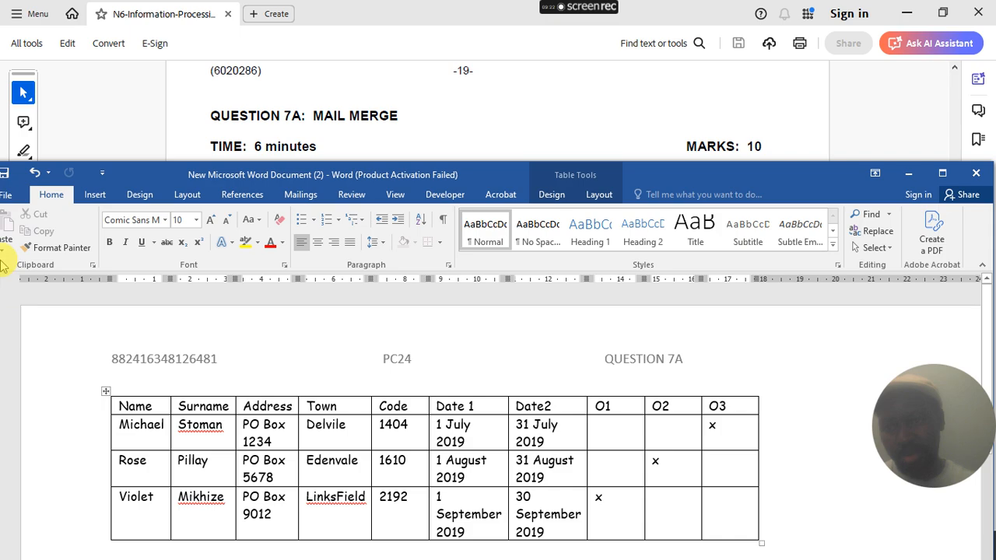
left_click(3, 199)
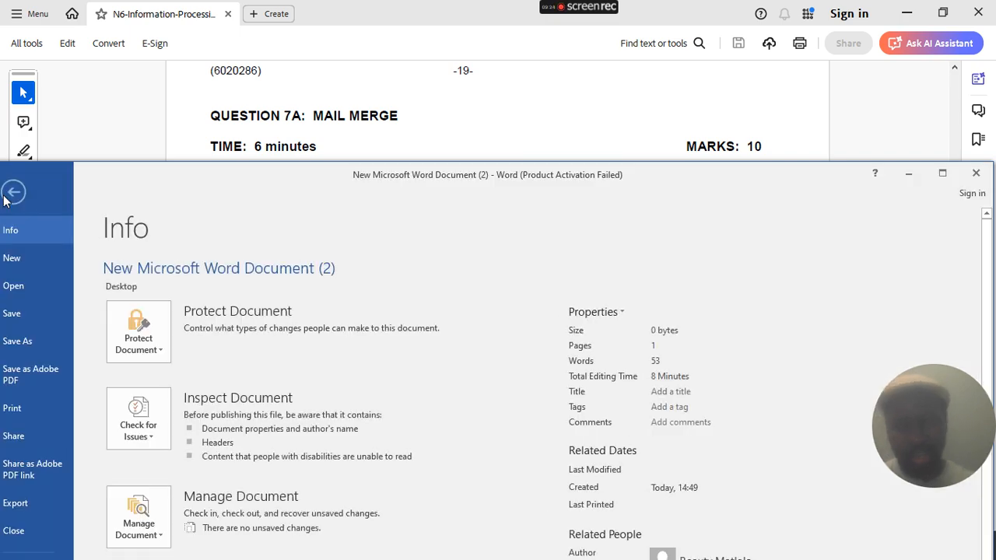
left_click(19, 342)
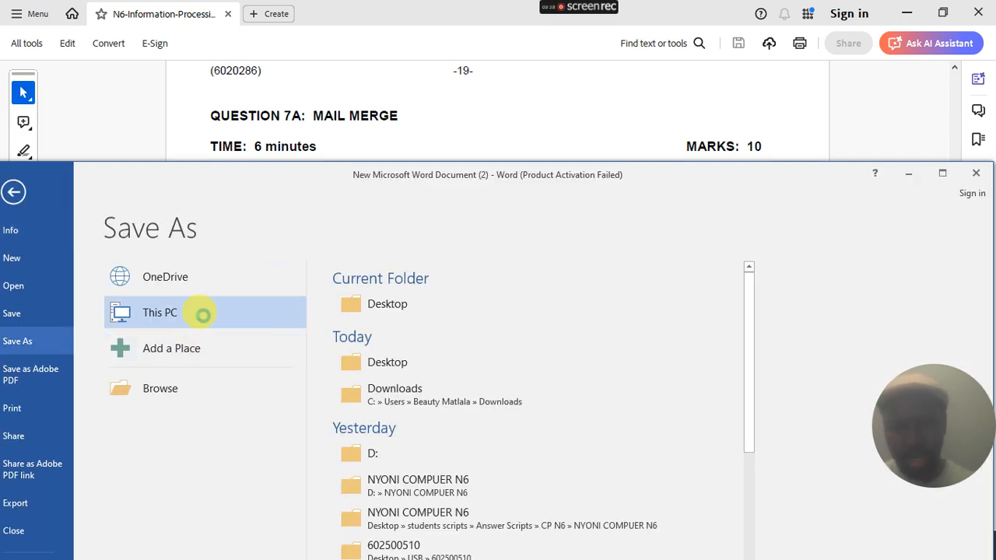
double_click(203, 314)
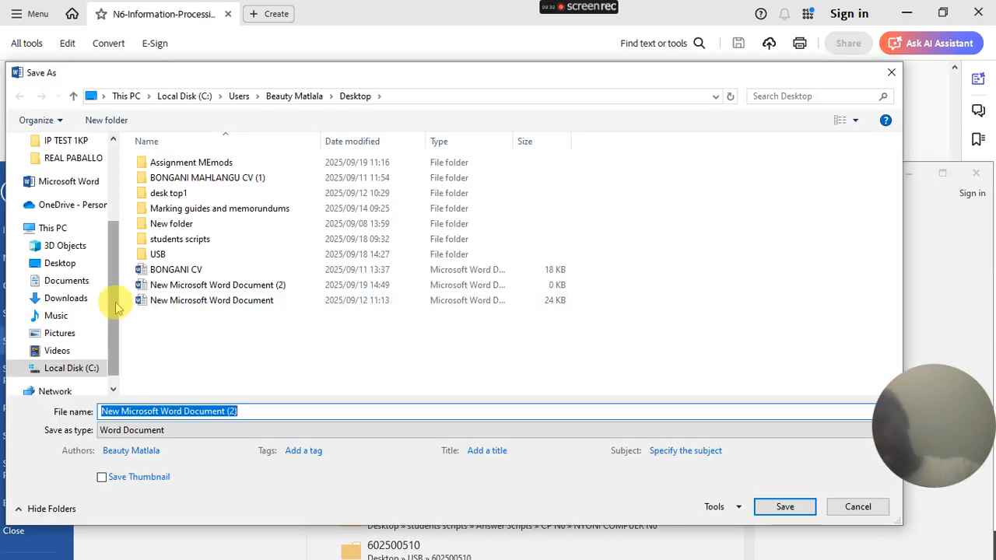
scroll(117, 297, "up", 3)
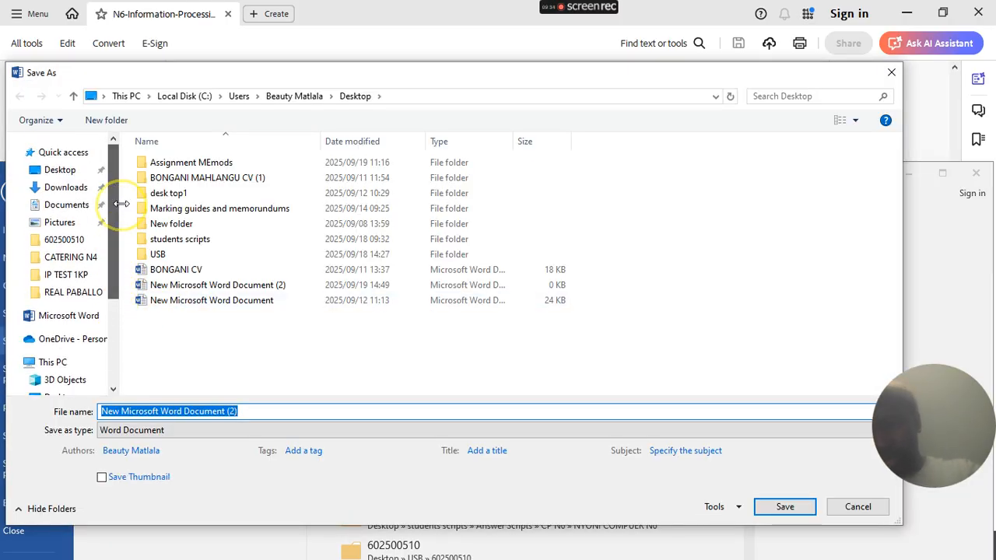
left_click(70, 170)
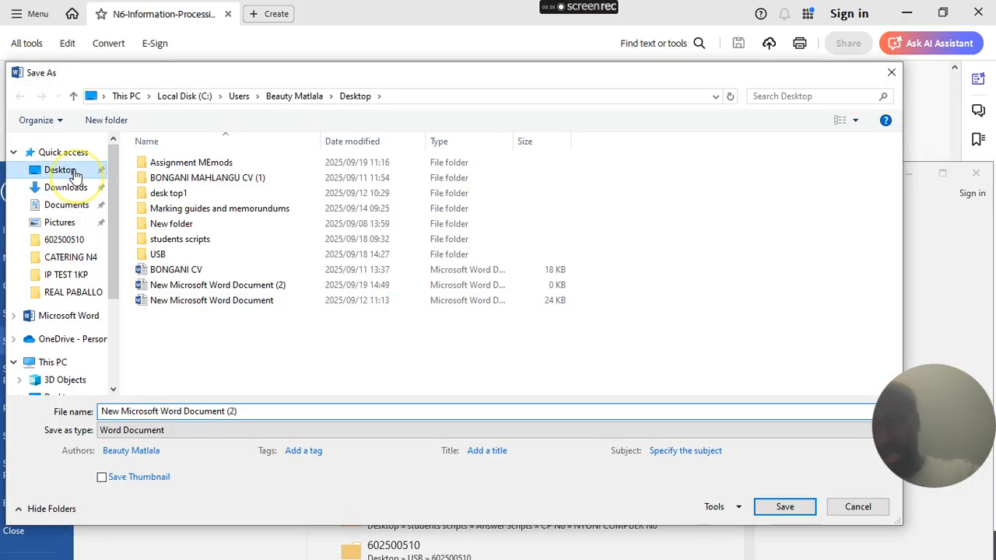
left_click(251, 410)
type("QUESTION 7A")
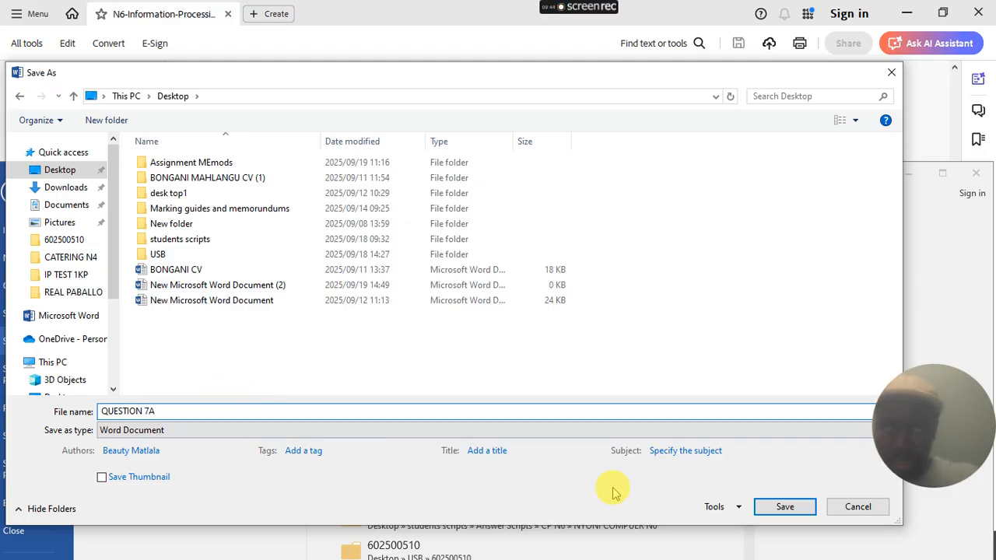
left_click(785, 510)
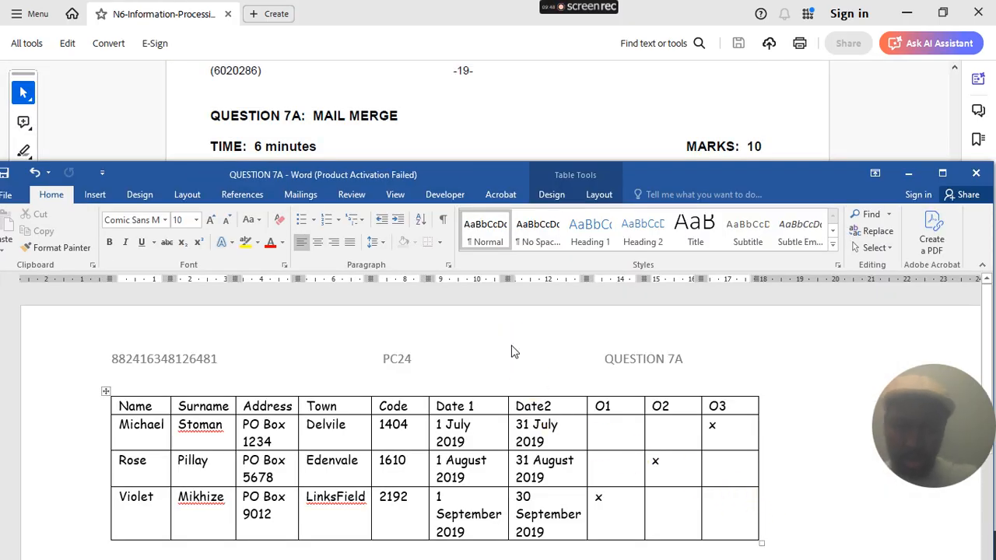
left_click(977, 175)
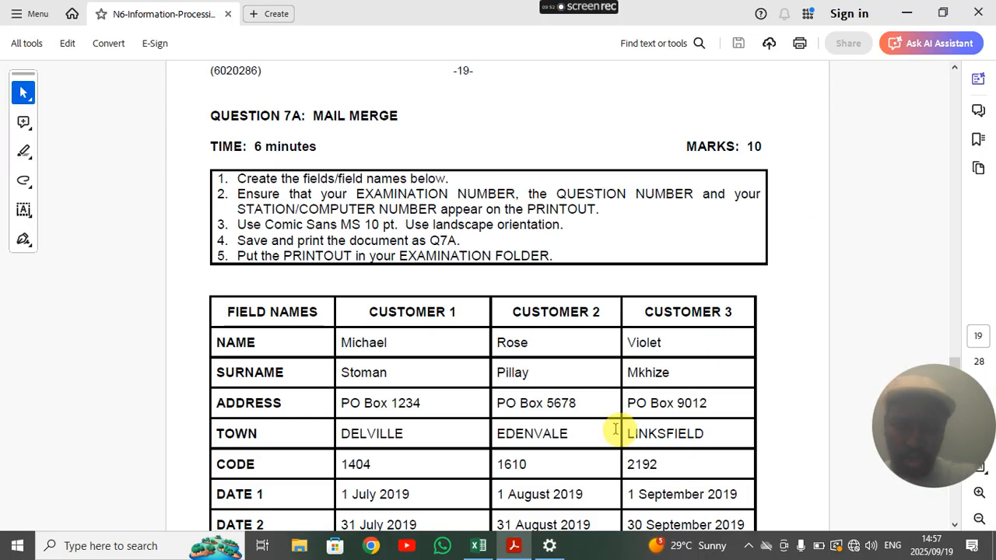
- Refresh the desktop and move the QUESTION 7A file to the top
left_click(907, 13)
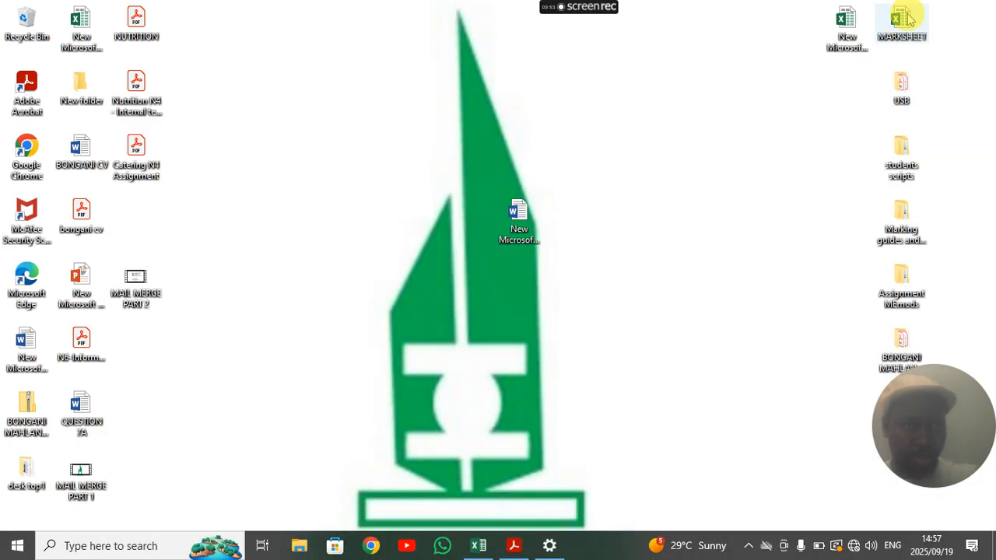
right_click(355, 148)
left_click(391, 195)
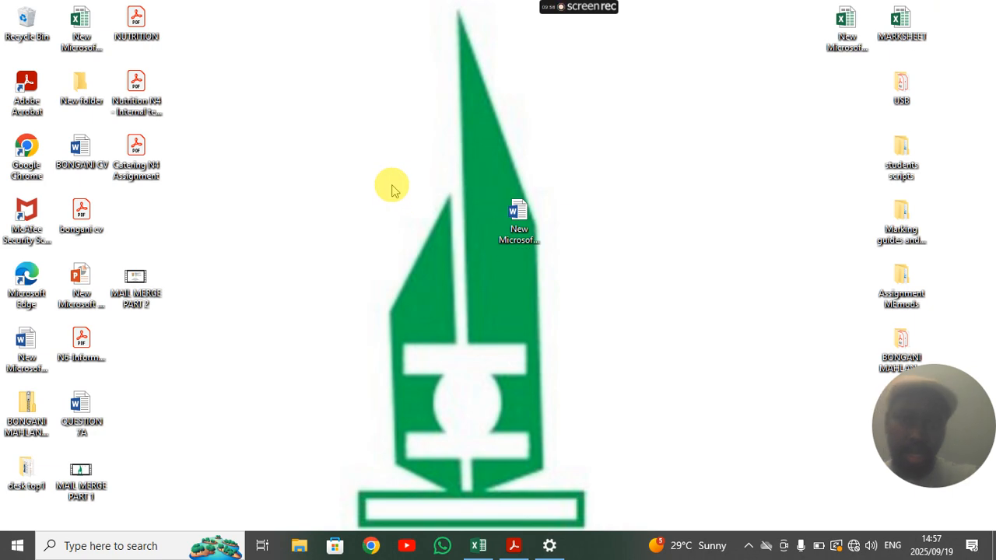
right_click(374, 180)
left_click(422, 225)
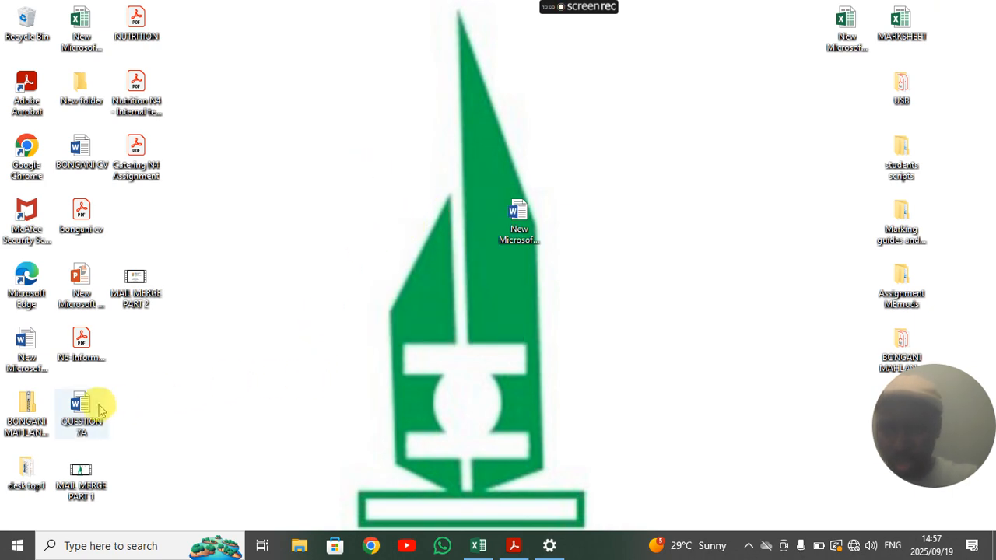
mouse_move(82, 408)
left_mouse_down()
mouse_move(147, 378)
mouse_move(299, 219)
left_mouse_up()
mouse_move(380, 174)
left_mouse_down()
mouse_move(468, 114)
mouse_move(469, 128)
left_mouse_up()
left_click_drag(295, 219, 402, 32)
- Delete the empty New Microsoft Word Document (2) and bring the exam paper back up
left_click(493, 224)
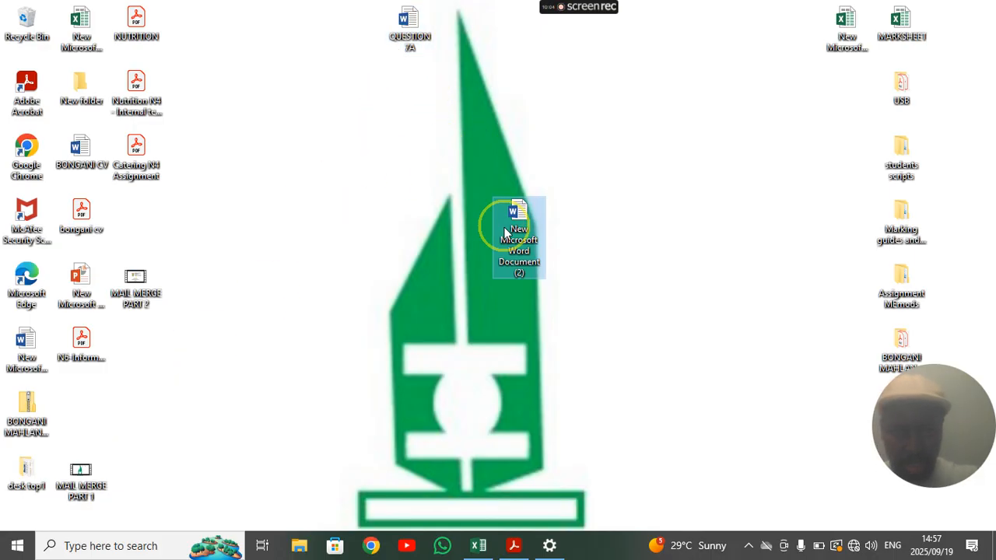
key("Delete")
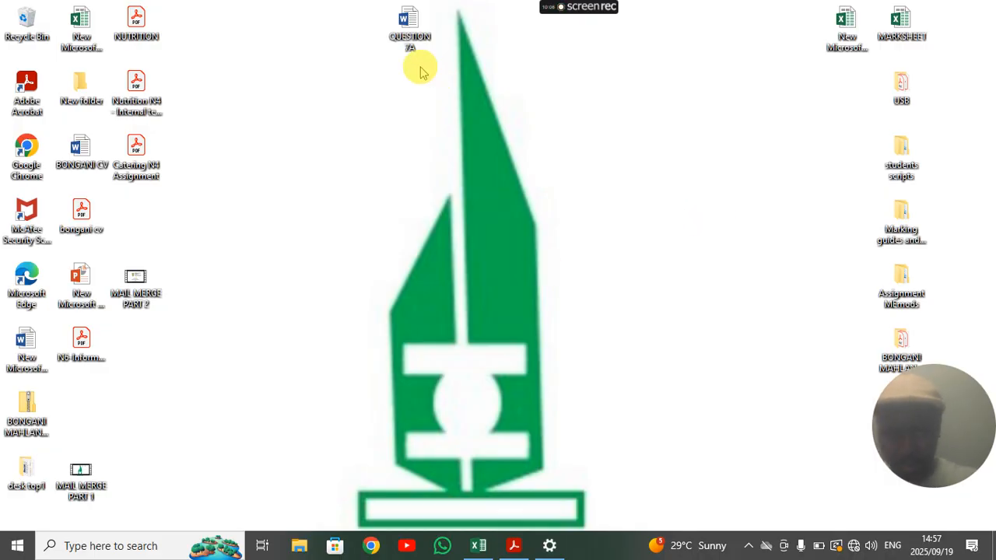
left_click(514, 545)
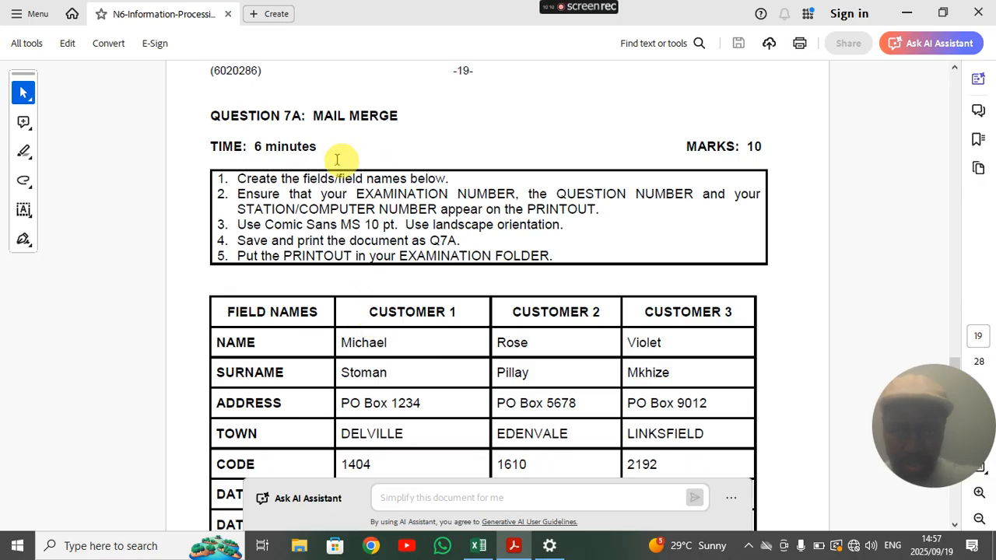
- Scroll the PDF to page 20's Questions 7B and 7C
scroll(346, 168, "down", 10)
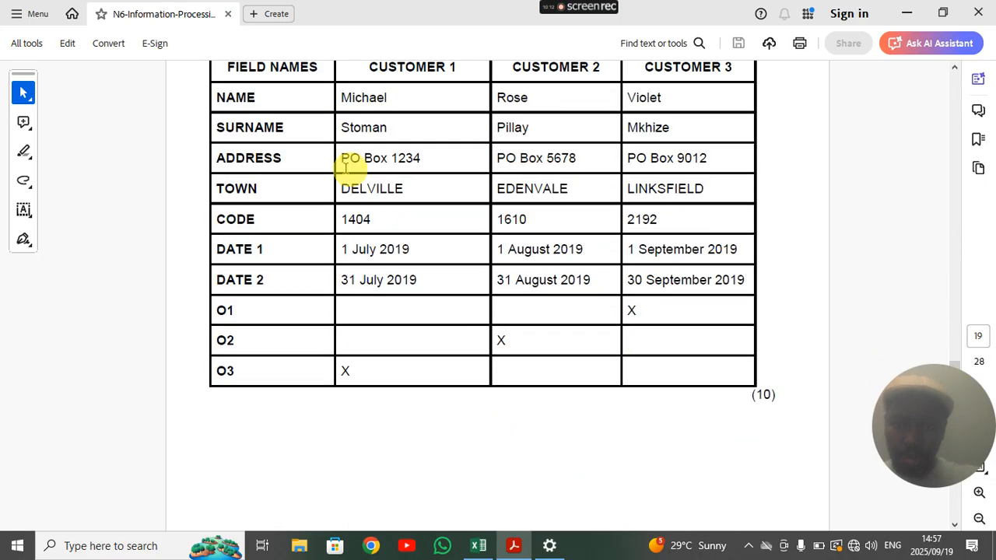
scroll(335, 202, "down", 2)
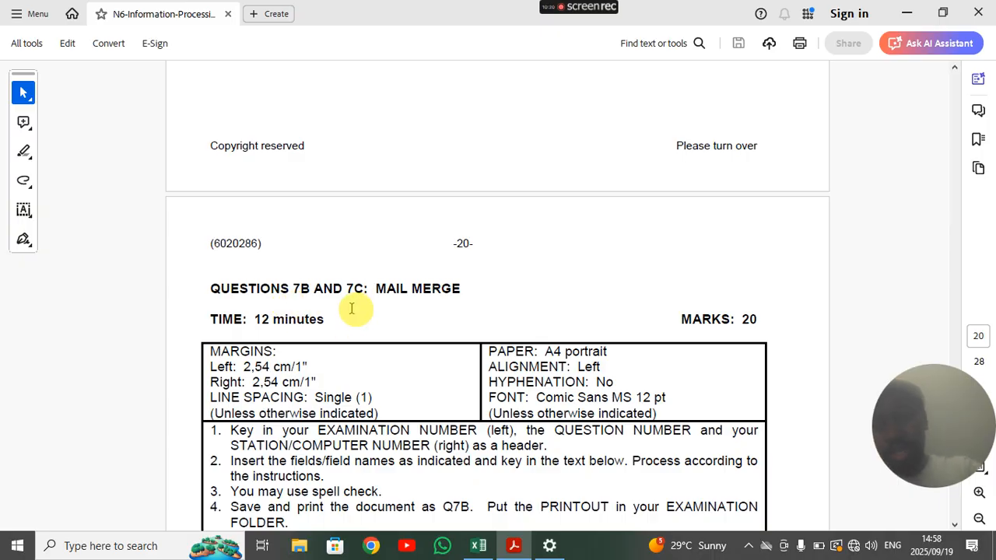
scroll(396, 310, "down", 6)
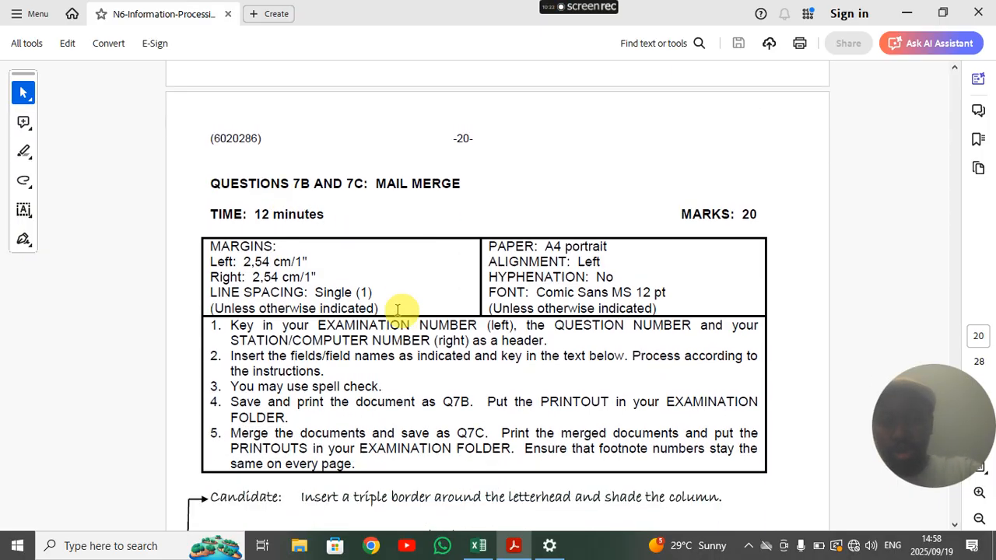
scroll(397, 310, "down", 5)
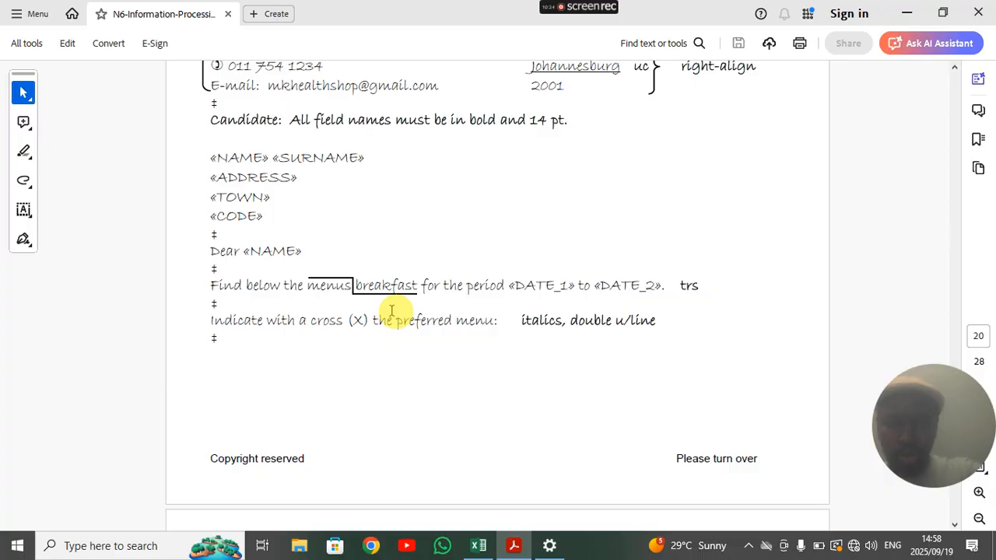
scroll(391, 311, "up", 2)
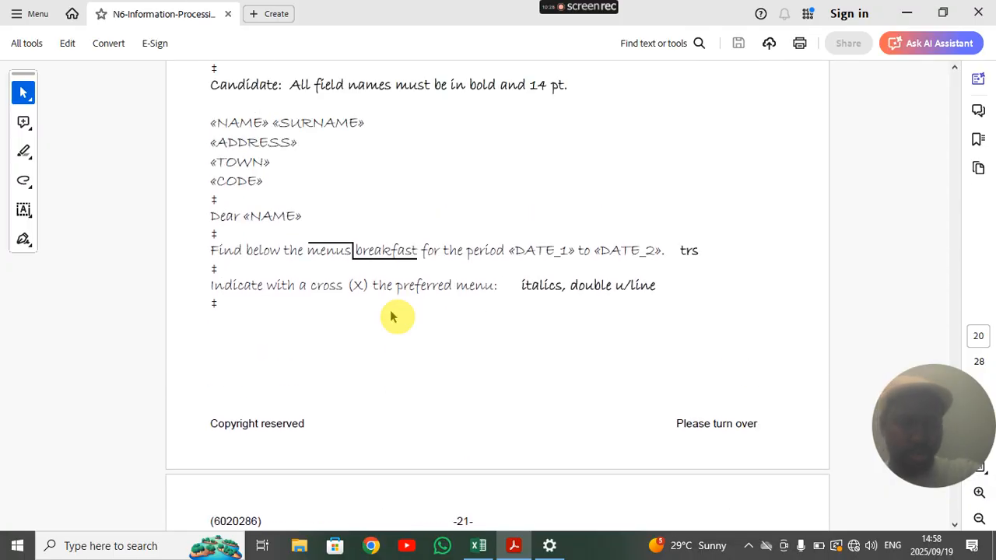
scroll(392, 316, "up", 9)
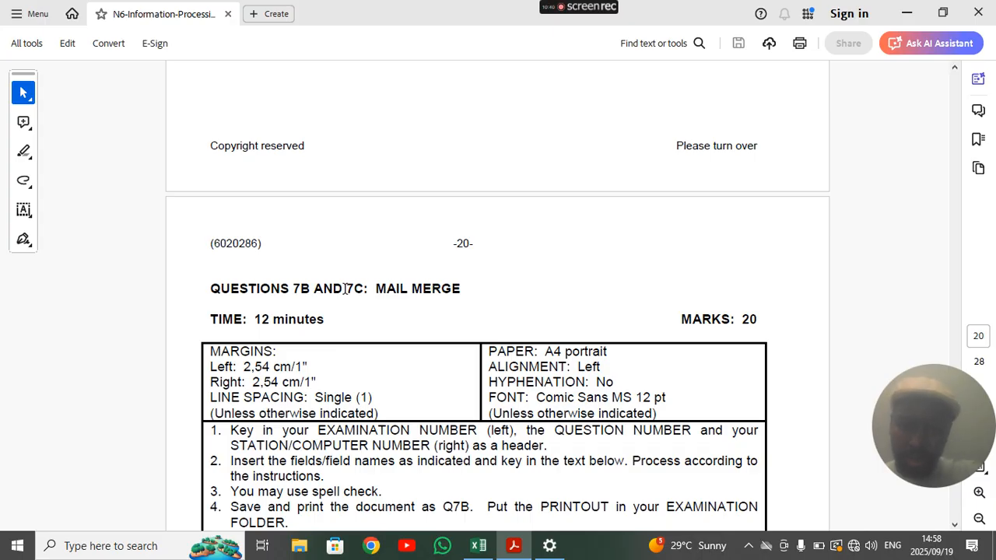
scroll(346, 287, "down", 5)
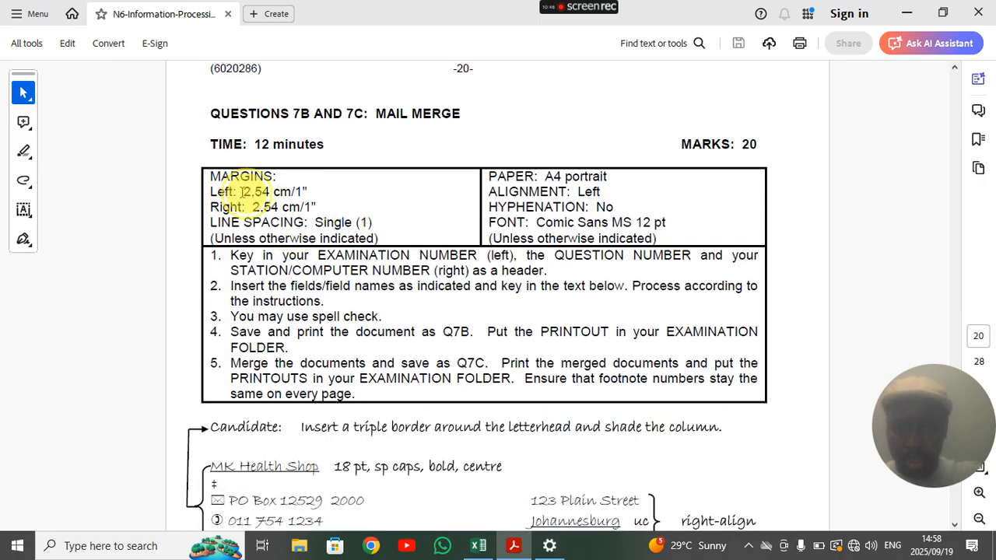
- Highlight the margin, paper size, alignment and hyphenation requirements to review them
left_click_drag(241, 191, 374, 223)
left_click(304, 255)
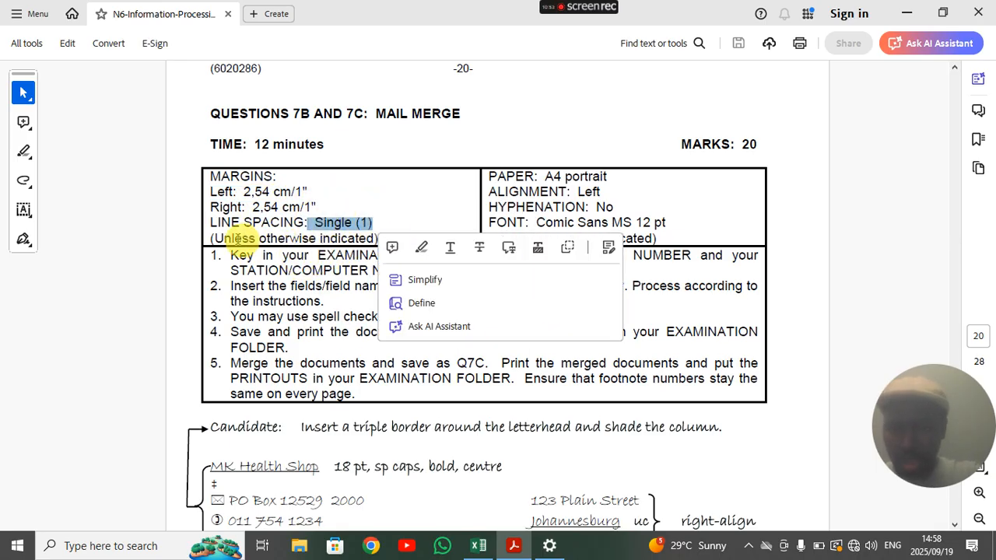
left_click_drag(485, 175, 610, 199)
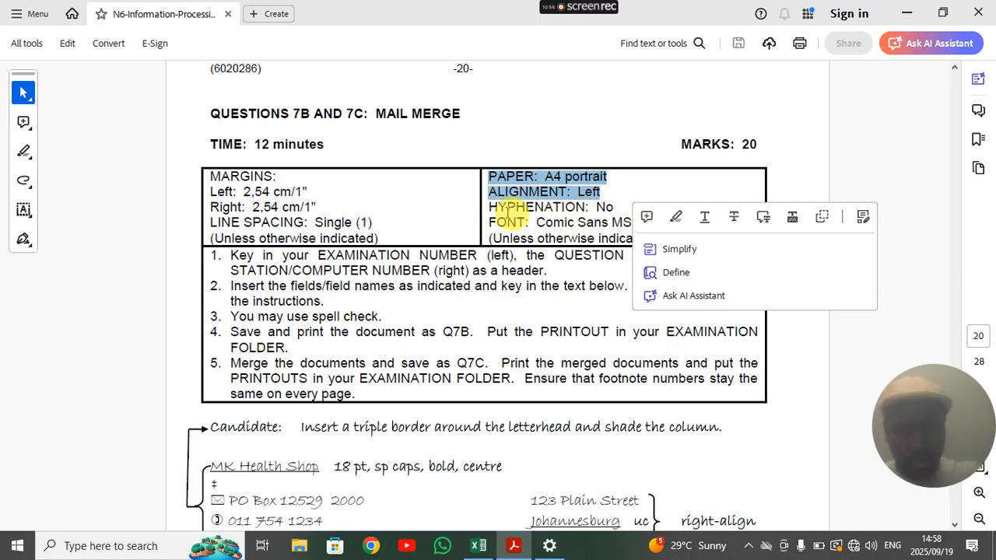
left_click_drag(614, 207, 502, 221)
left_click(545, 236)
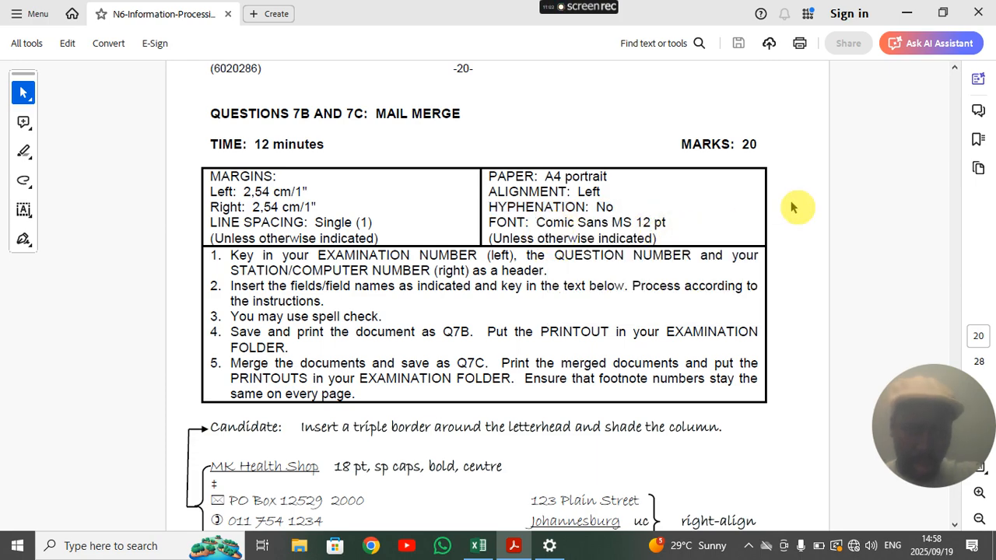
left_click(906, 13)
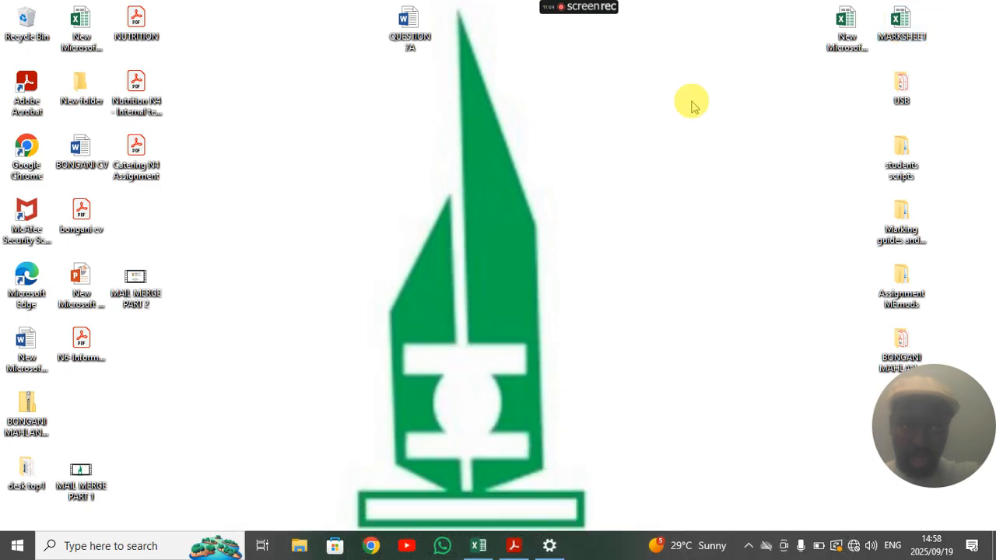
- Create New Microsoft Word Document (2) on the desktop, open it and dismiss the activation notice
right_click(457, 186)
mouse_move(521, 307)
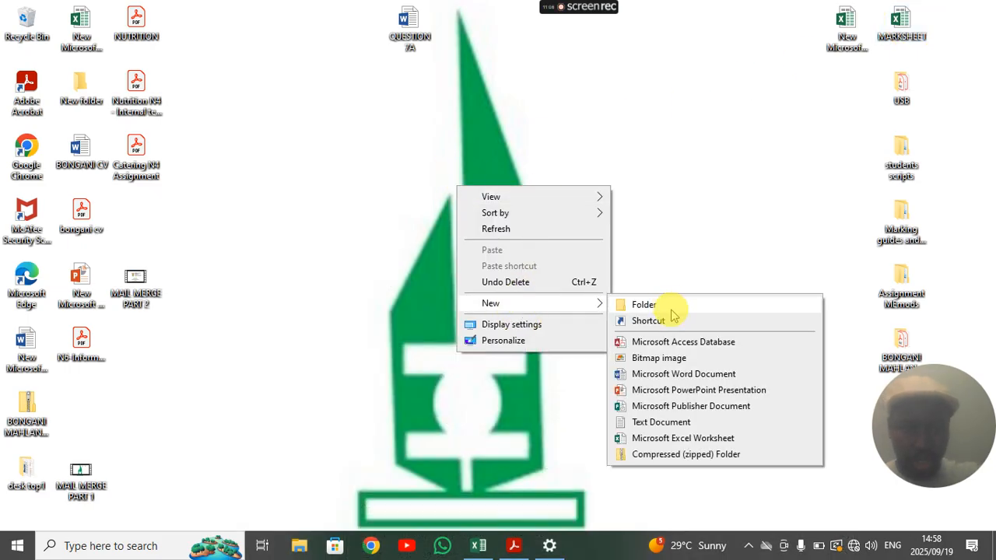
left_click(666, 374)
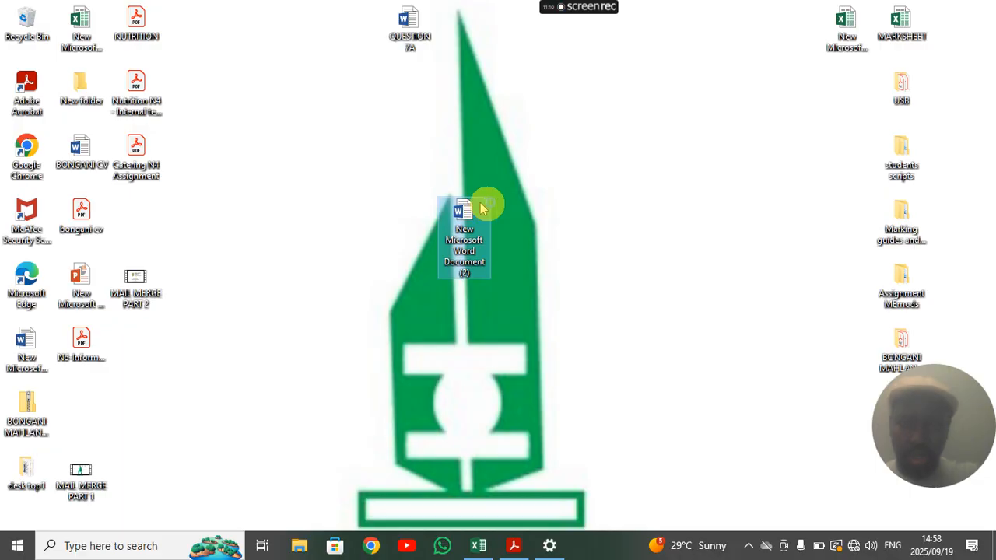
double_click(481, 206)
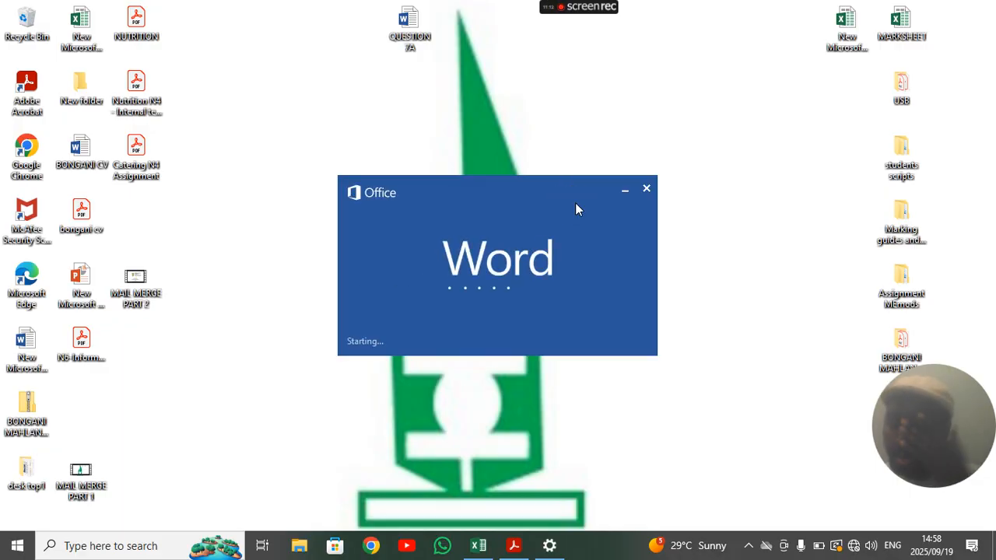
left_click(573, 205)
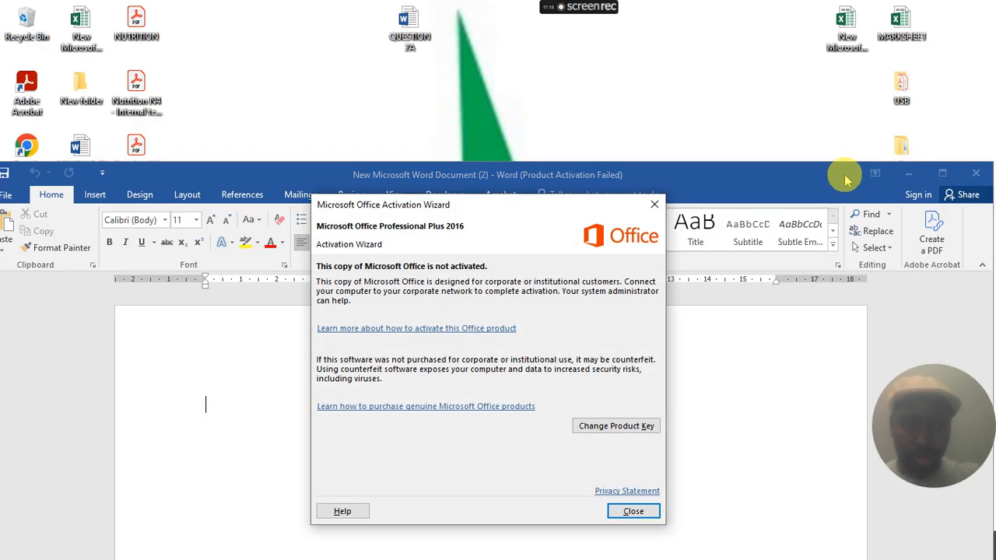
left_click(663, 206)
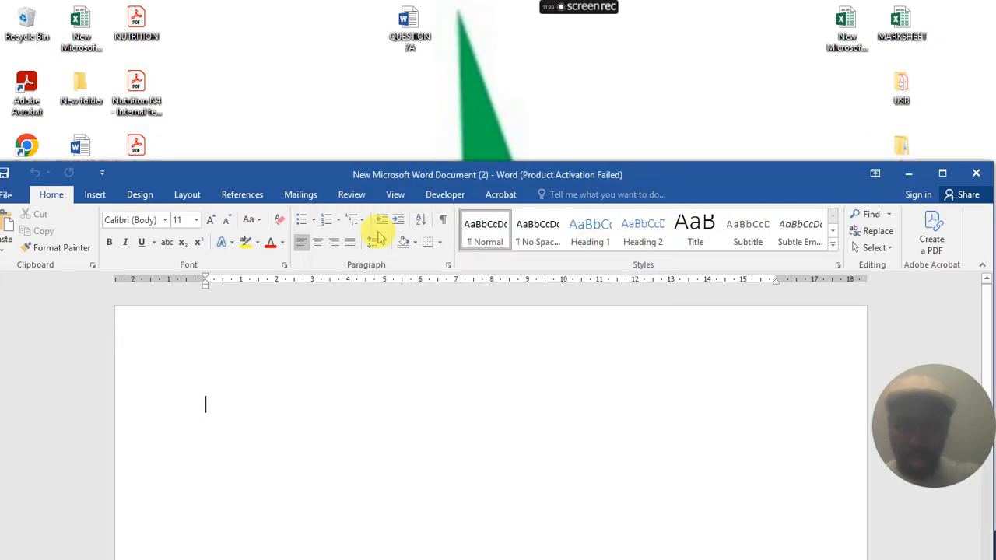
left_click(187, 198)
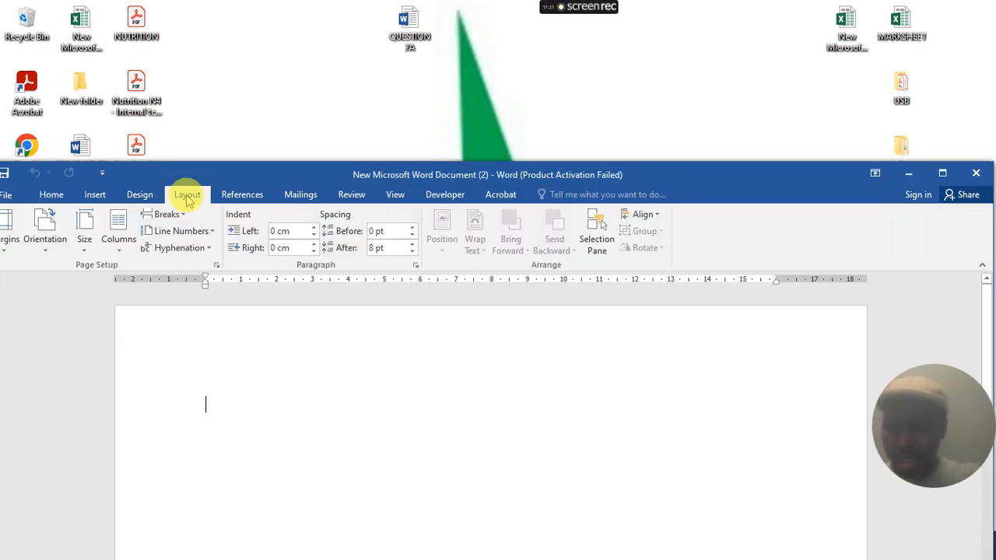
left_click(11, 241)
left_click(58, 517)
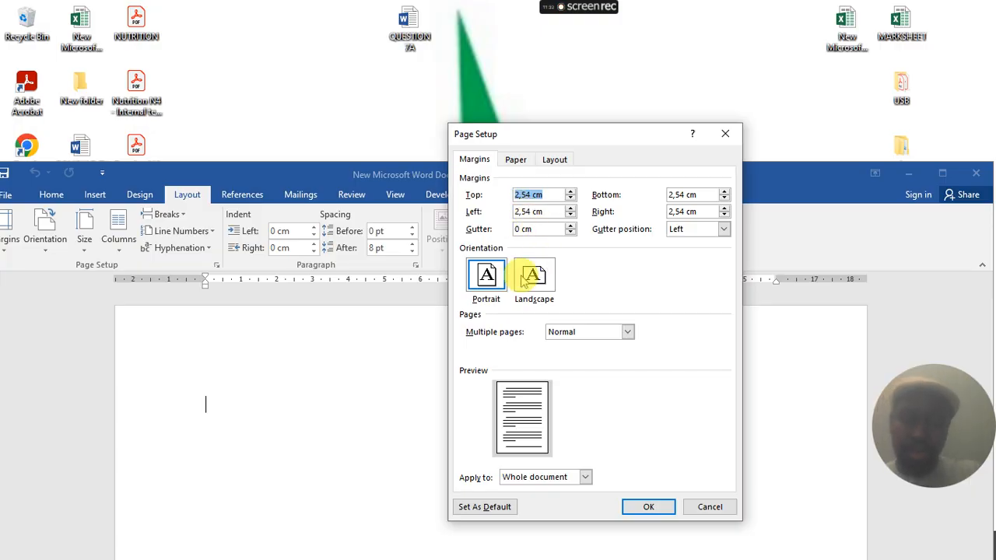
left_click(725, 134)
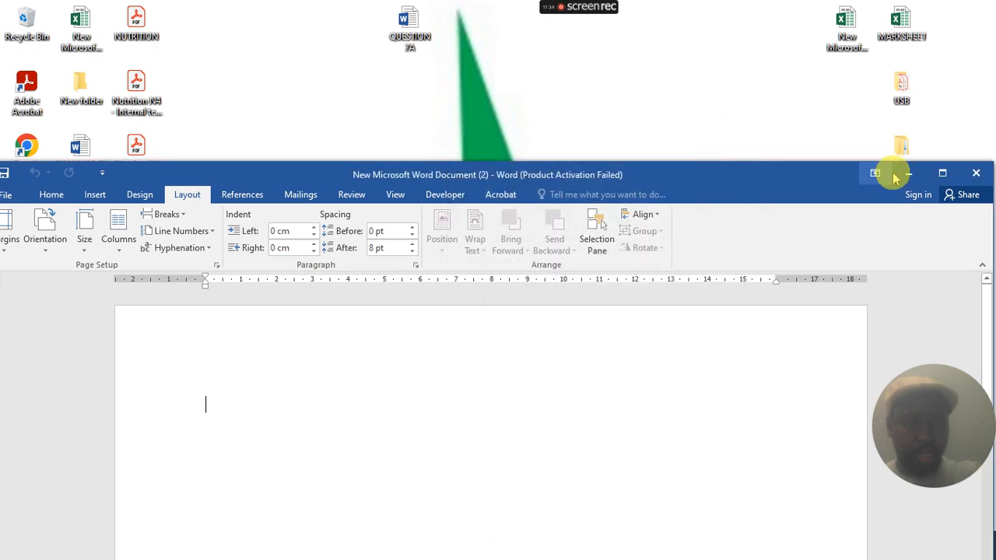
left_click(907, 172)
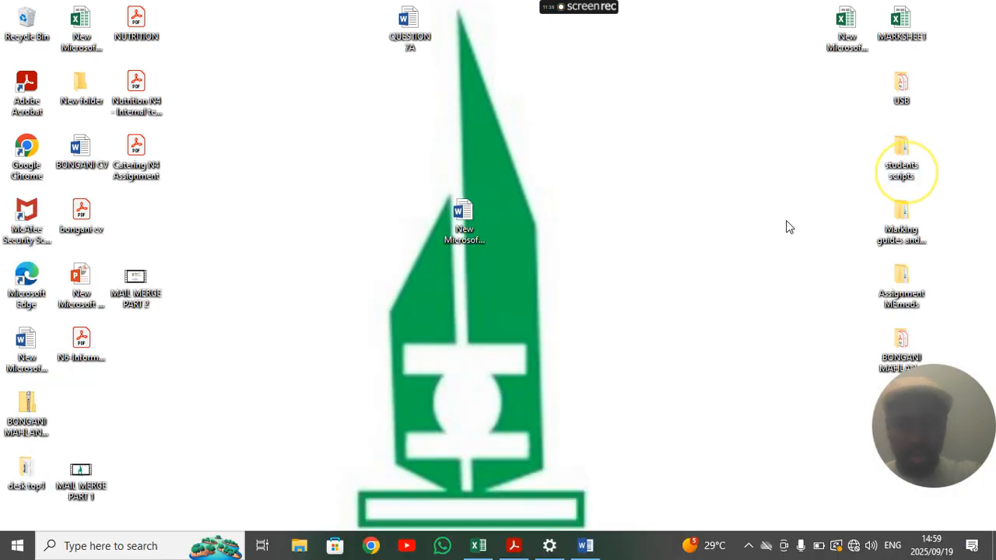
left_click(514, 546)
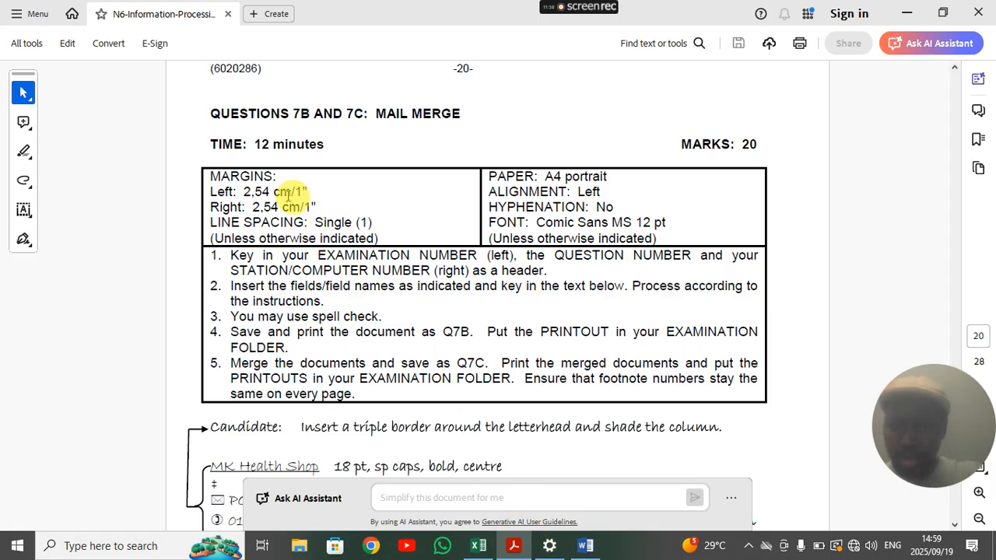
left_click_drag(246, 191, 310, 192)
left_click(301, 191)
left_click(313, 187)
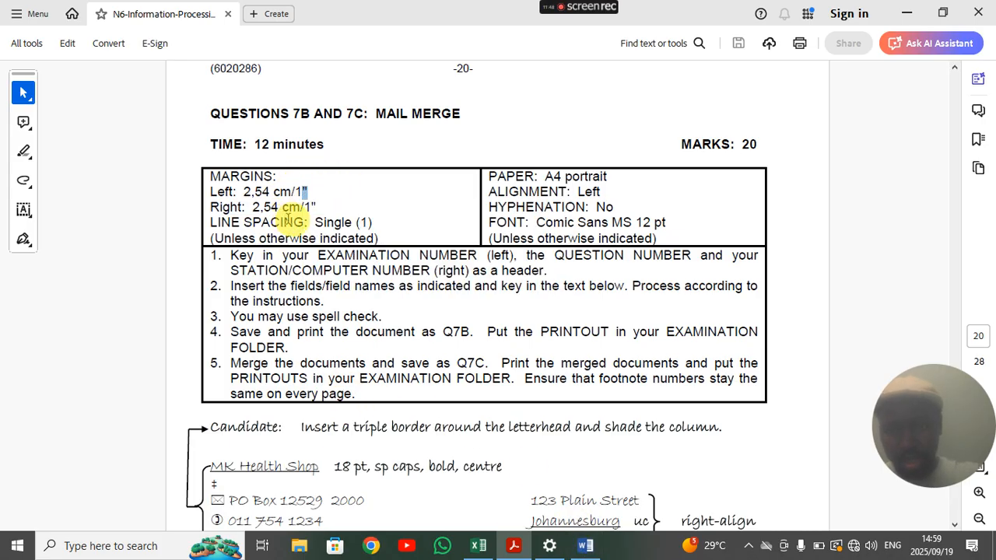
left_click(589, 544)
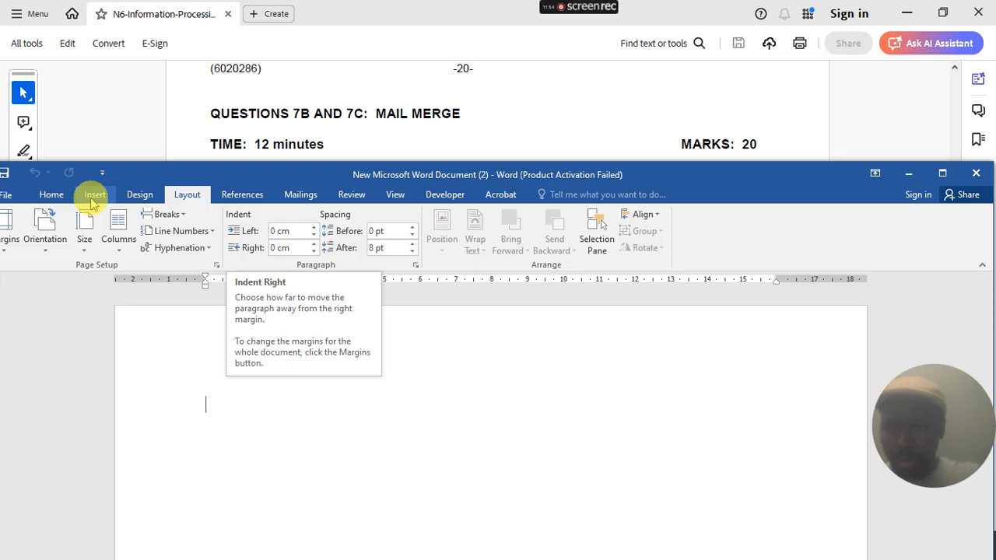
- Set single line spacing with no added space between same-style paragraphs, then recheck the PDF
left_click(50, 194)
left_click(377, 243)
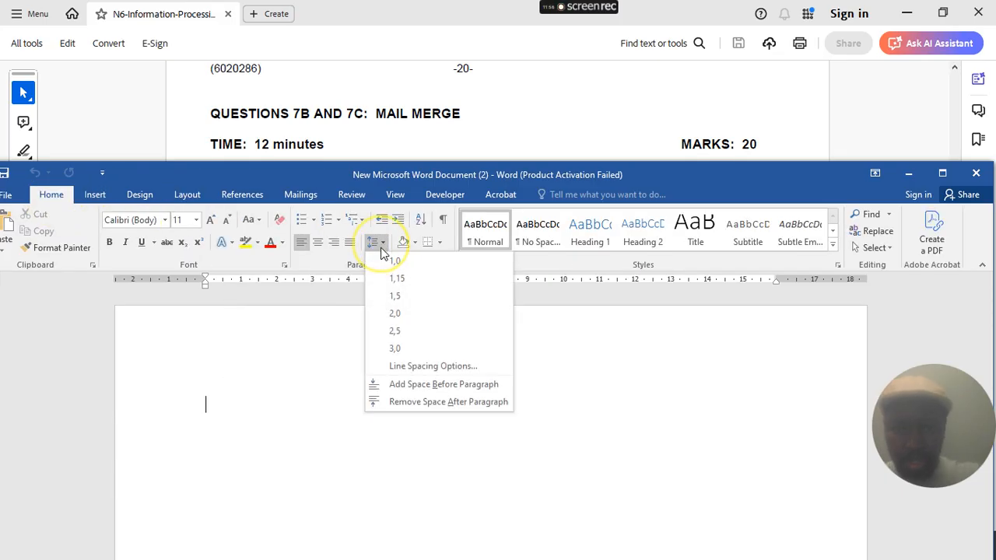
left_click(431, 365)
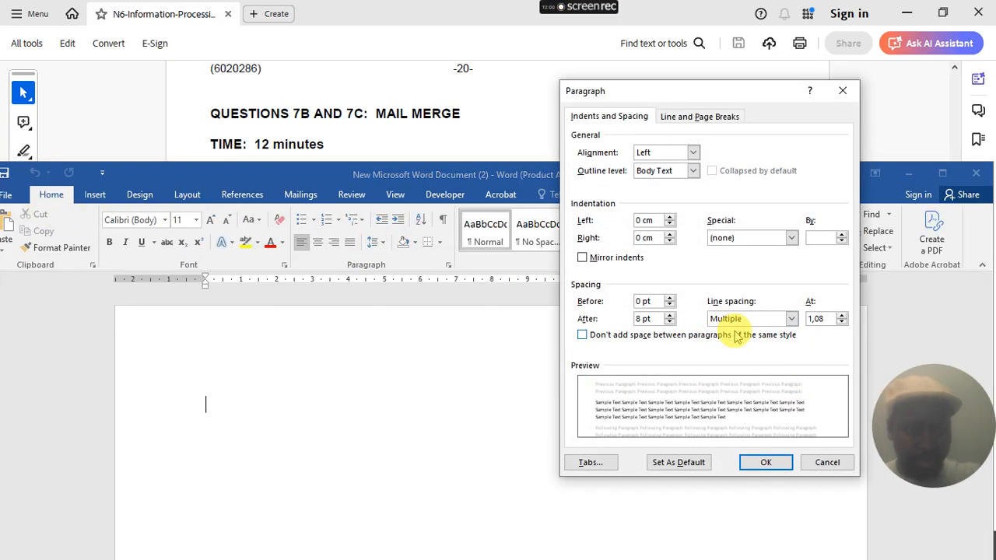
left_click(791, 319)
left_click(770, 332)
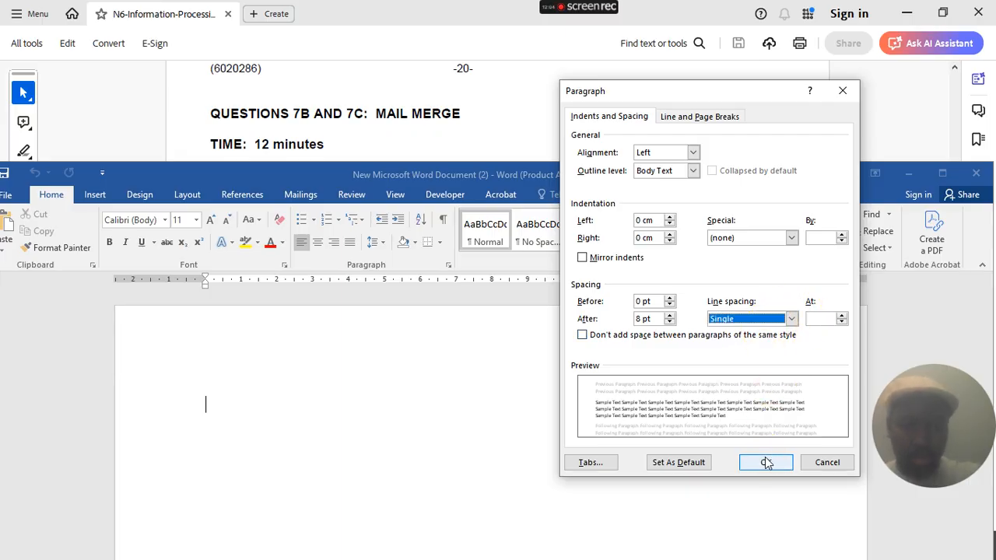
left_click(700, 343)
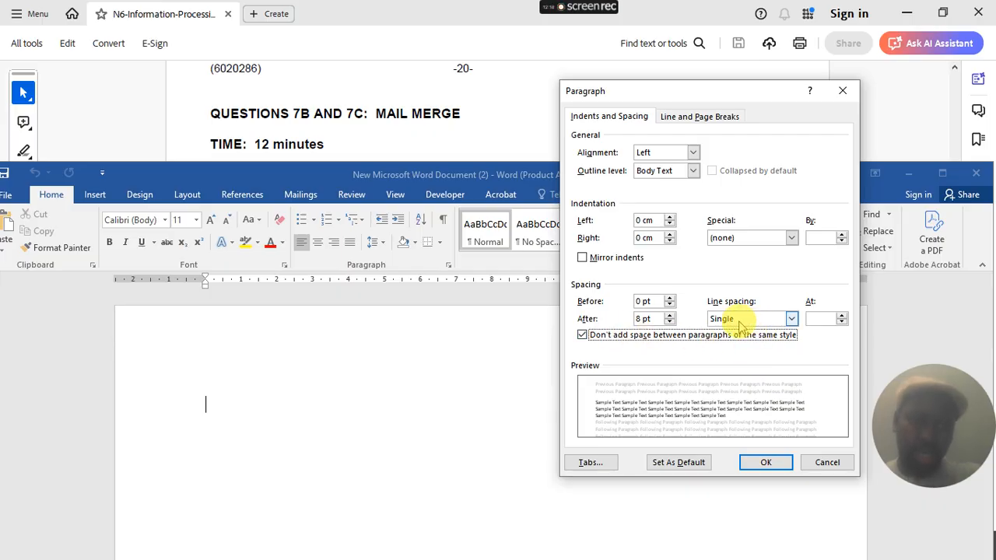
left_click(762, 465)
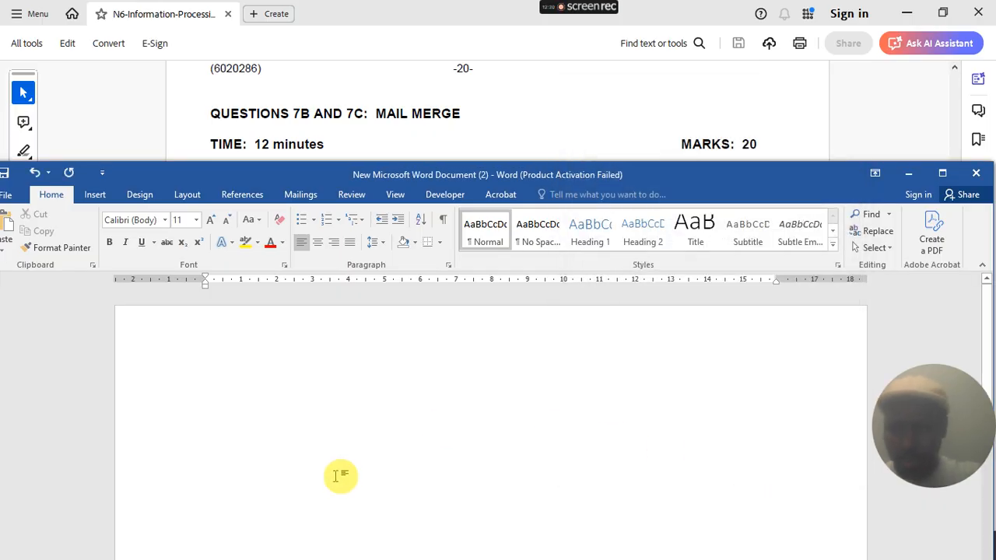
left_click(462, 142)
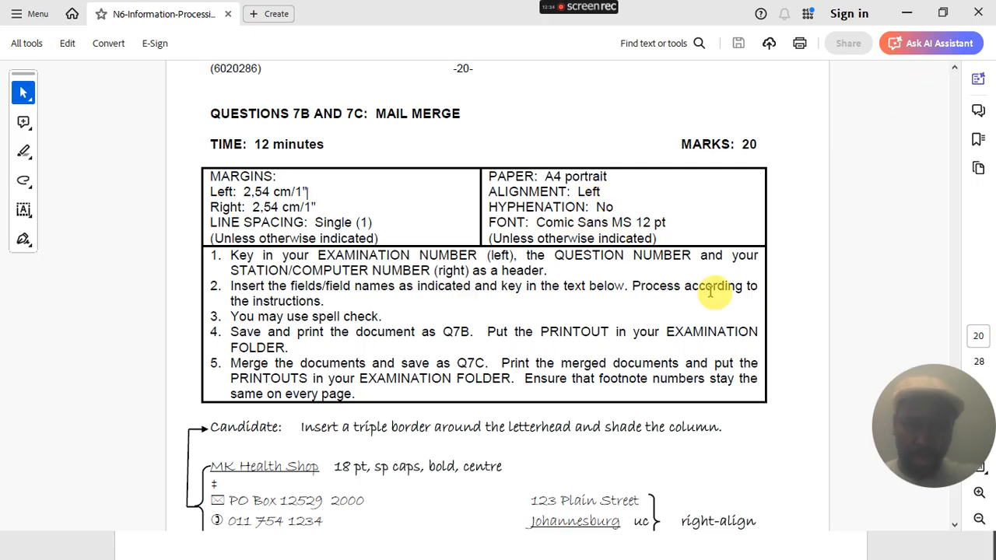
left_click(907, 14)
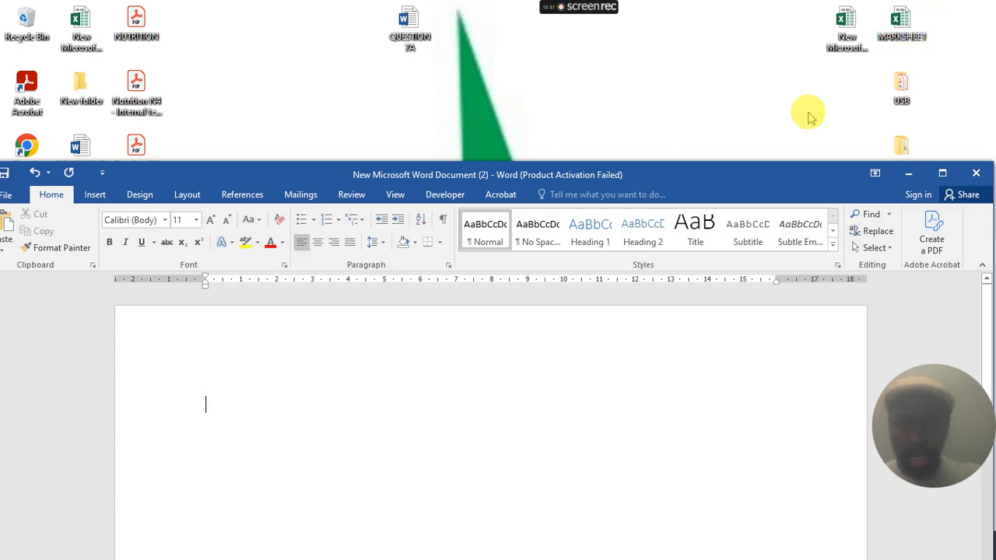
- Keep the page orientation set to Portrait
left_click(188, 194)
left_click(44, 232)
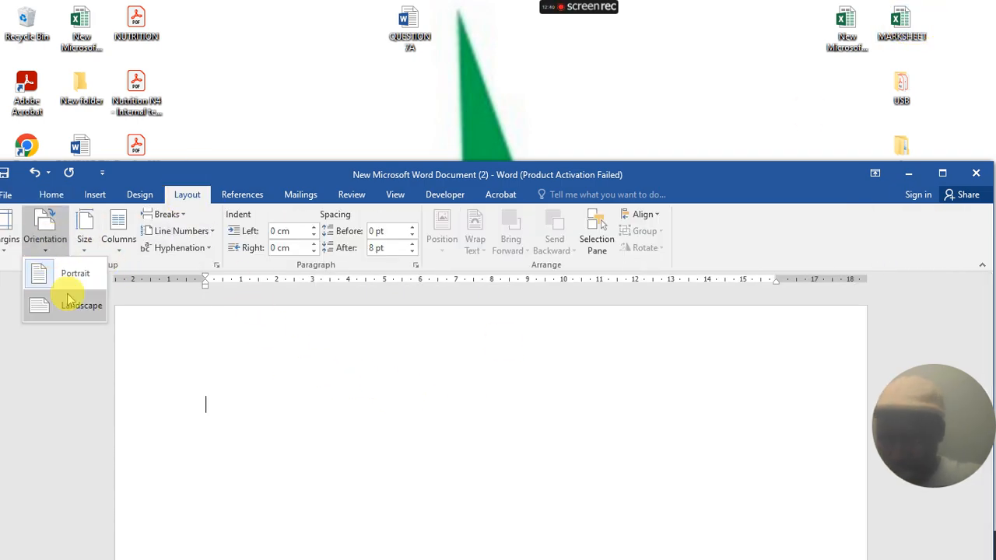
left_click(73, 273)
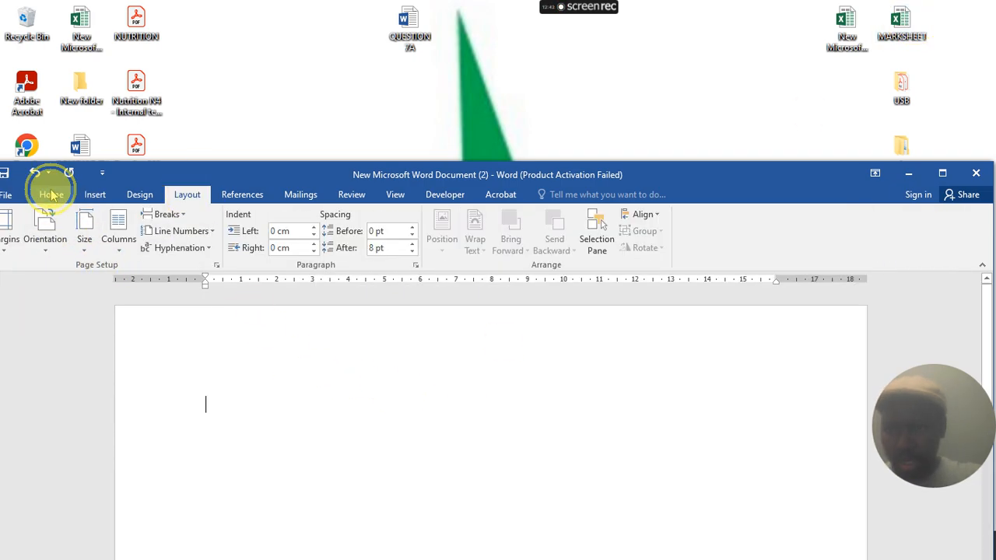
- Set the text to Comic Sans MS 12 pt, then bring the exam instructions PDF back up
left_click(51, 195)
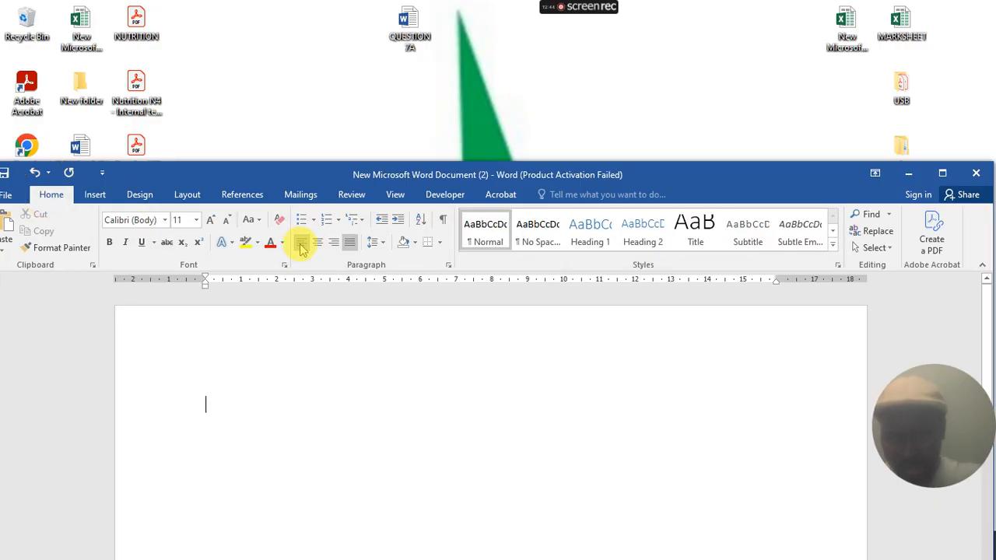
left_click(148, 220)
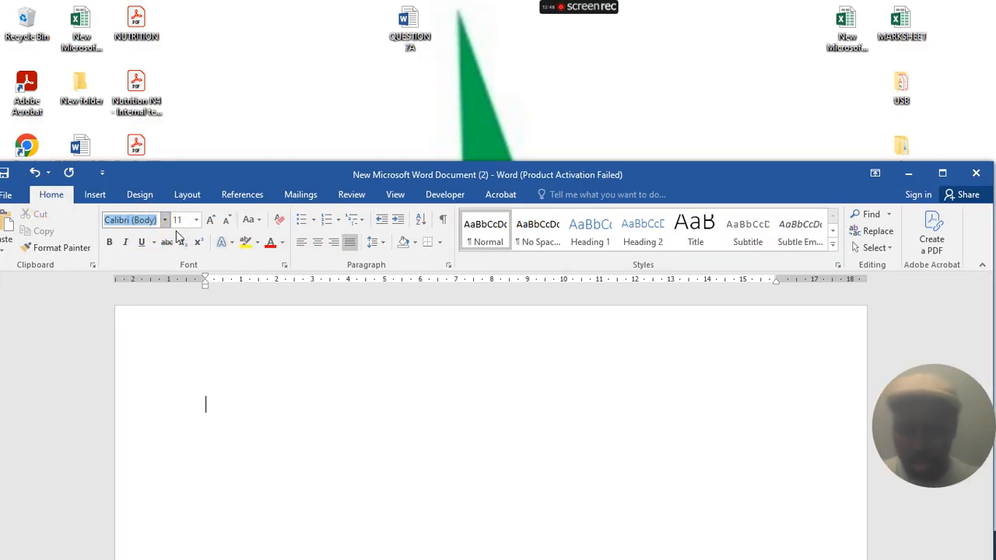
key("Return")
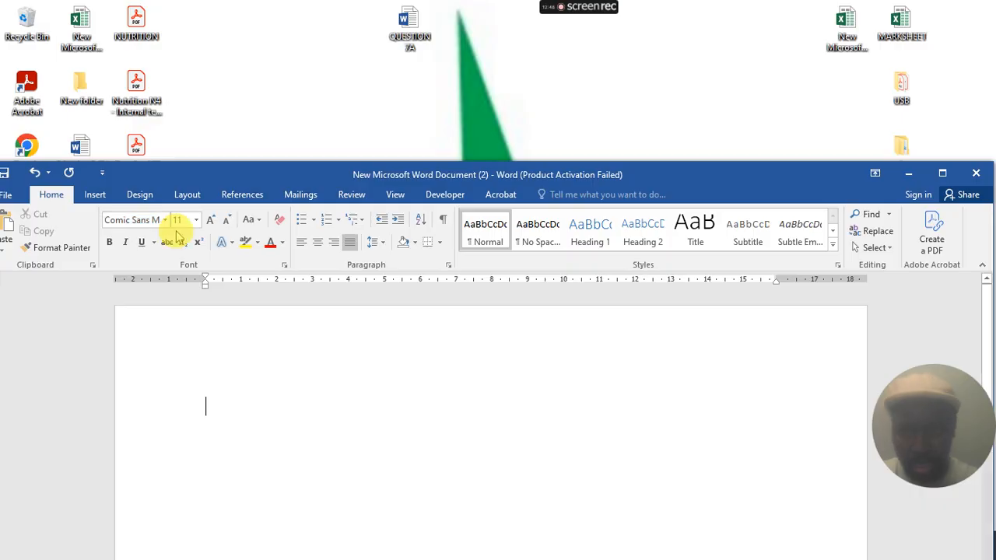
left_click(185, 221)
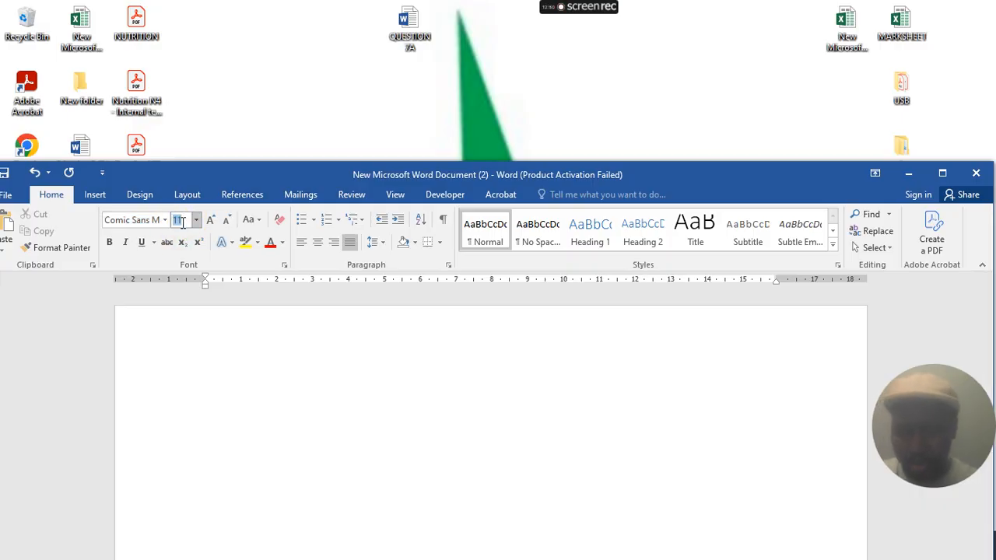
key("Return")
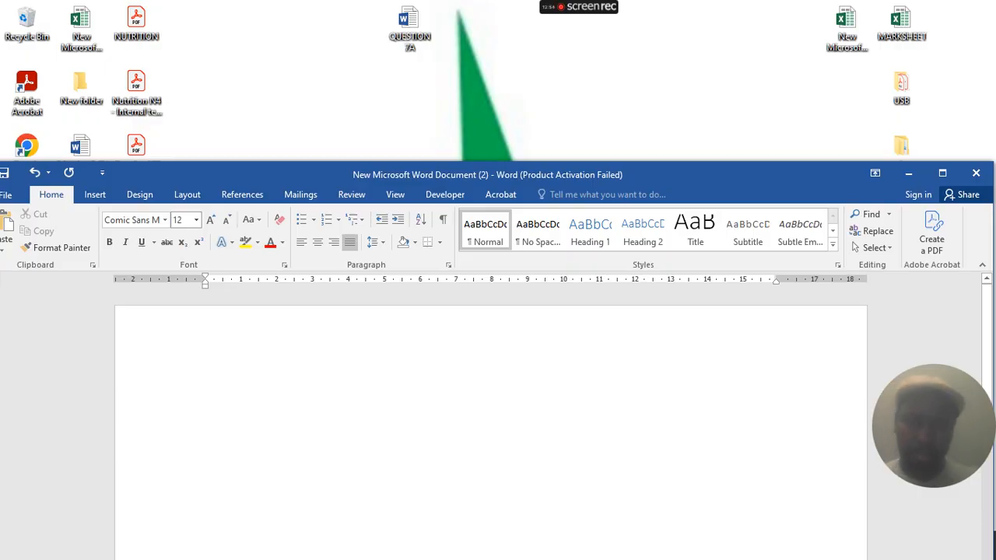
left_click(908, 172)
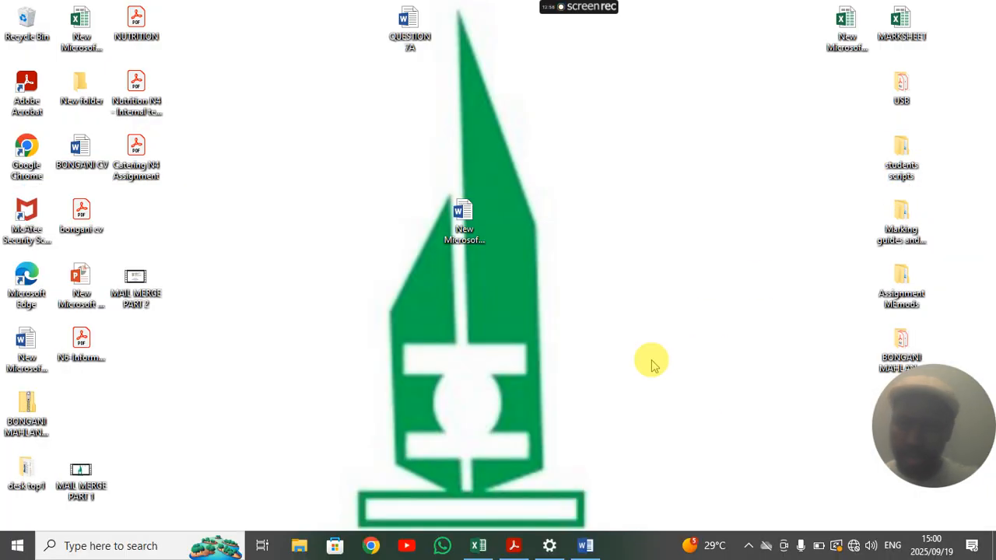
left_click(513, 545)
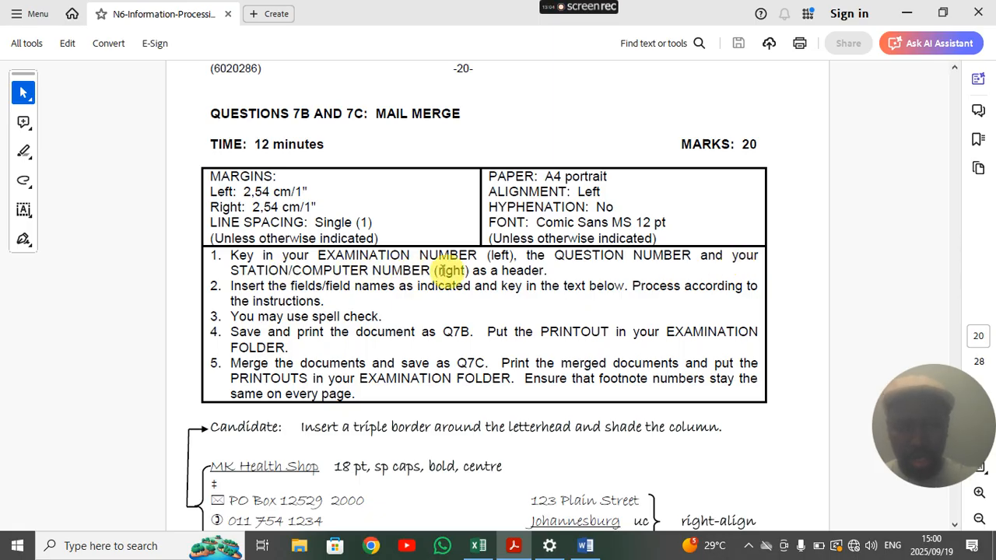
- Fill the header with the examination number left, QUESTION 7B centred and PCA24 right
left_click(584, 545)
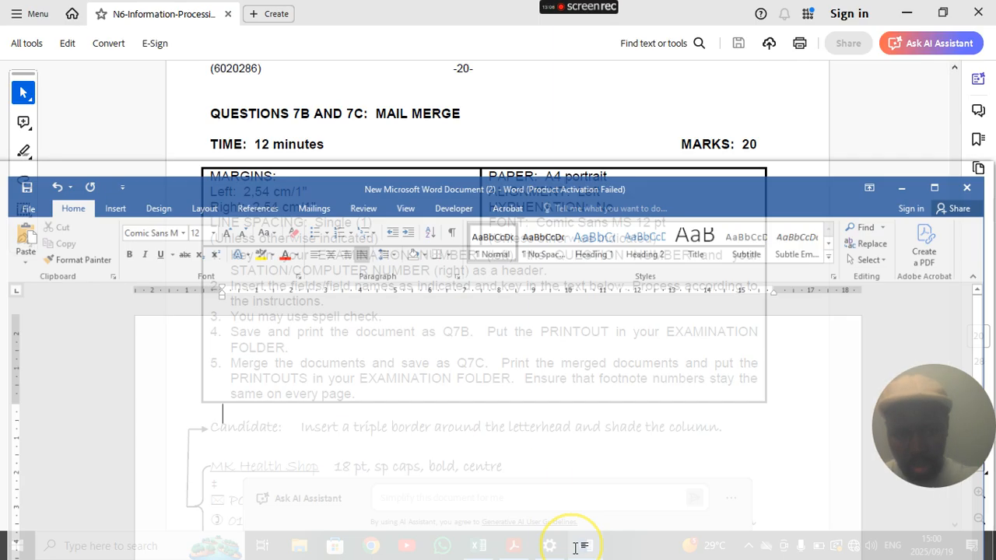
double_click(270, 321)
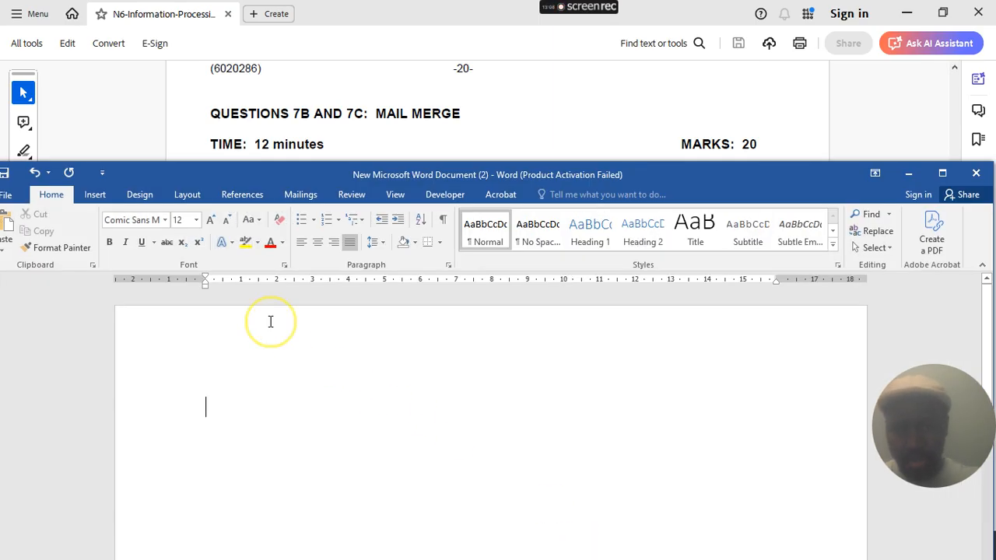
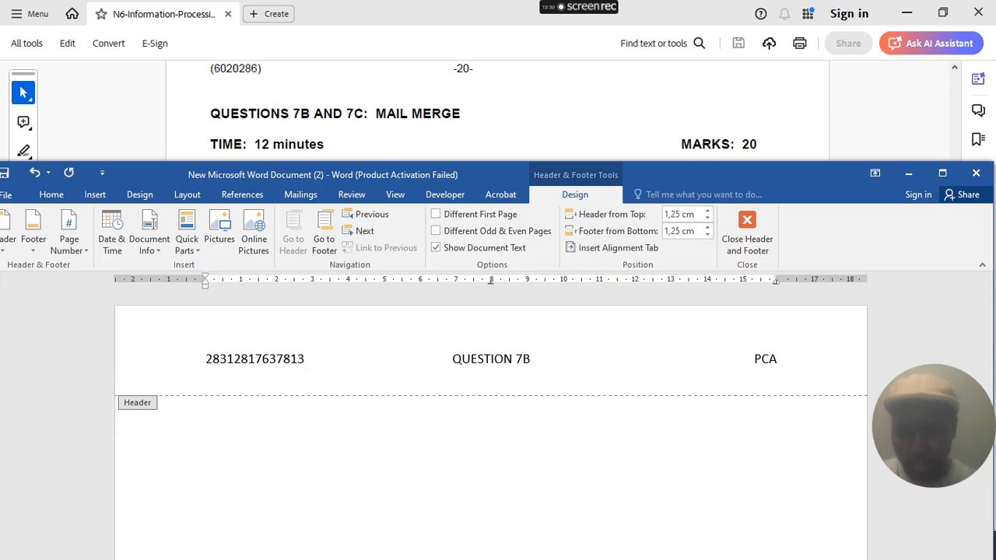
double_click(199, 413)
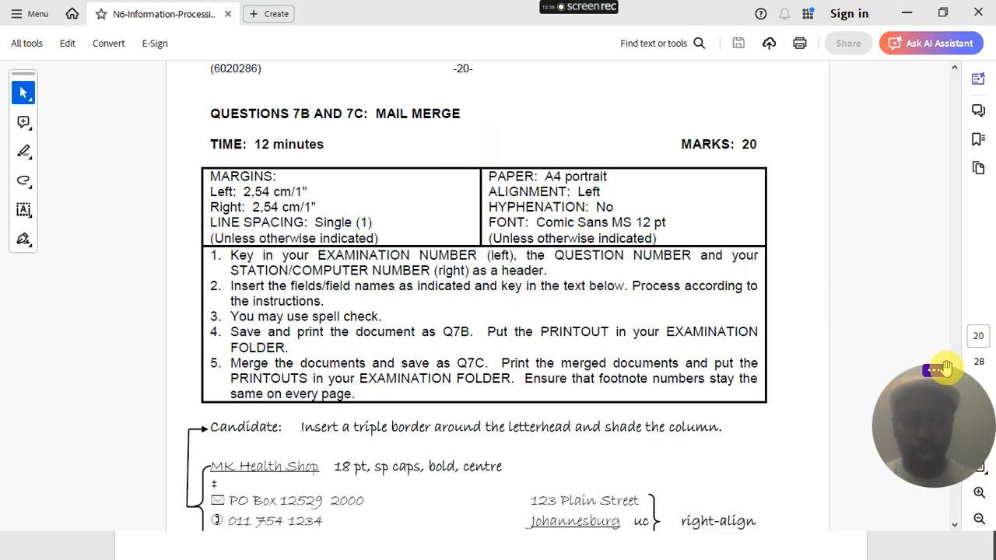
left_click(944, 369)
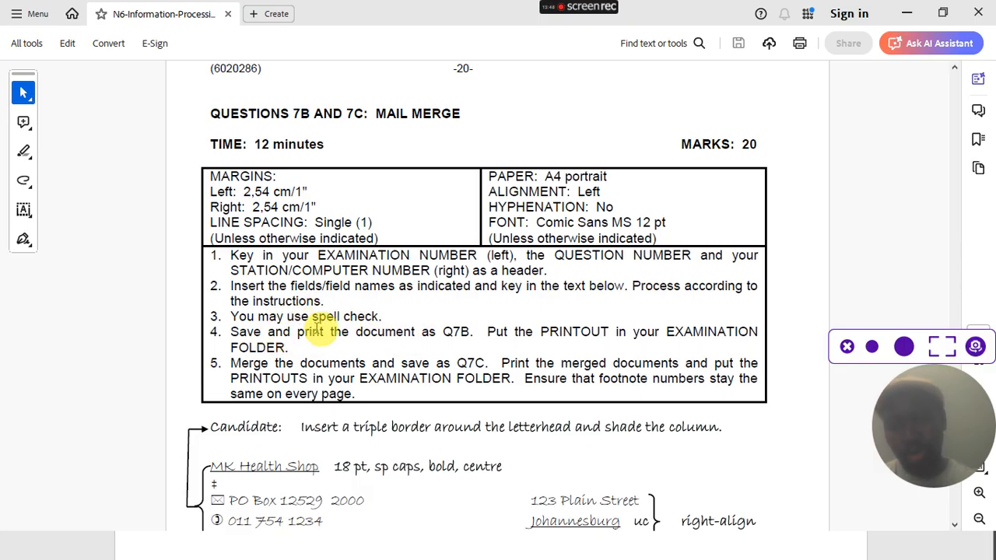
- Scroll through the exam paper's instructions, highlighting lines while reading them
left_click_drag(318, 321, 381, 328)
left_click(353, 362)
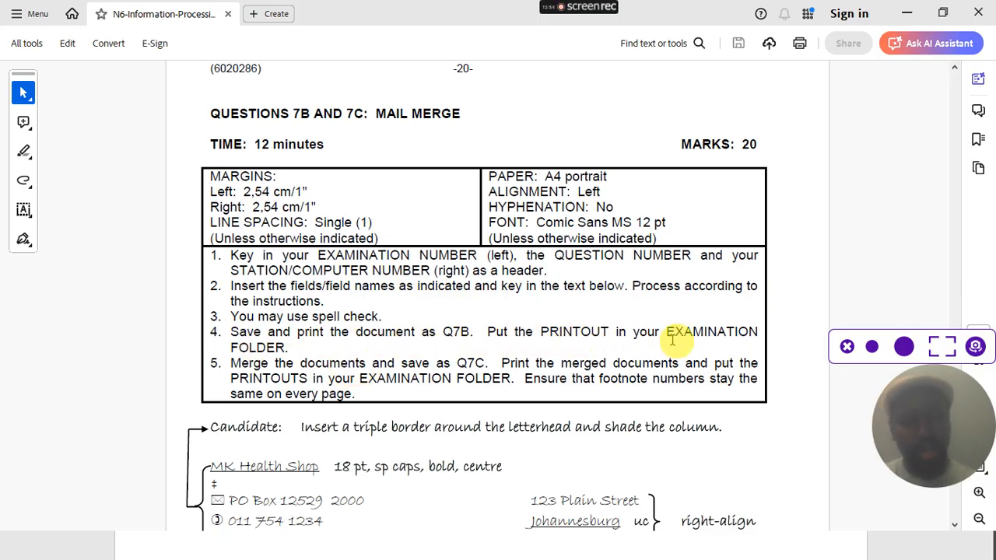
scroll(346, 348, "down", 1)
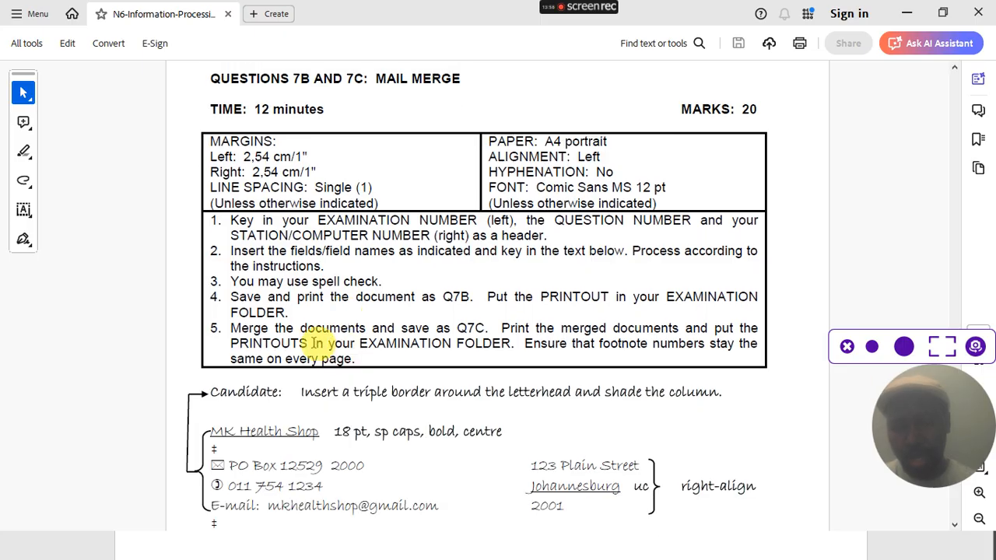
left_click_drag(401, 329, 511, 343)
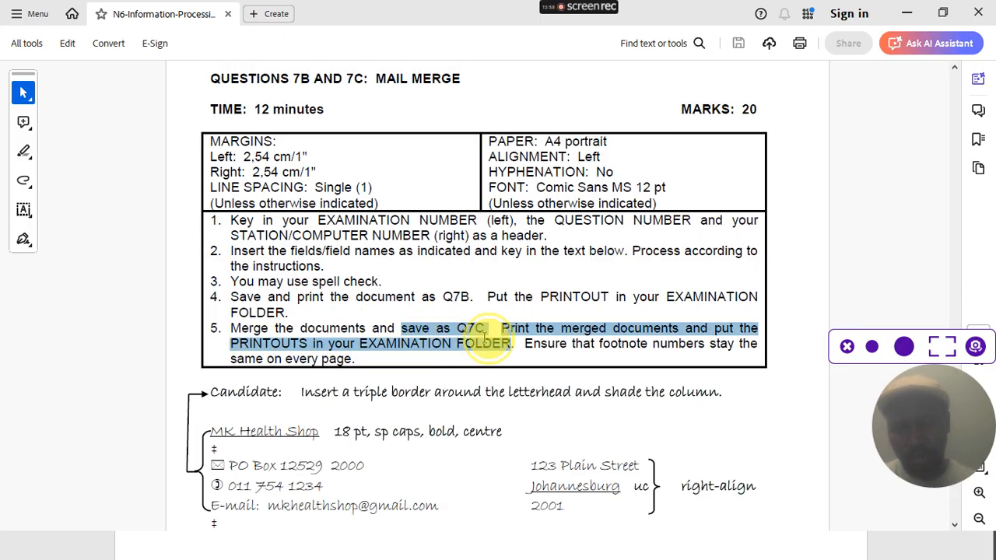
scroll(354, 330, "down", 3)
scroll(354, 330, "down", 4)
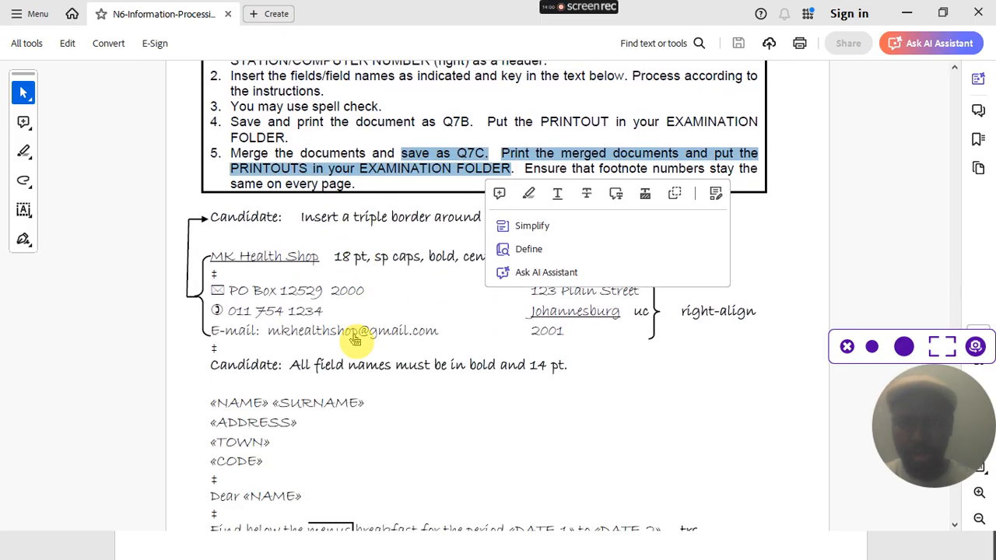
scroll(356, 339, "down", 1)
scroll(356, 340, "down", 1)
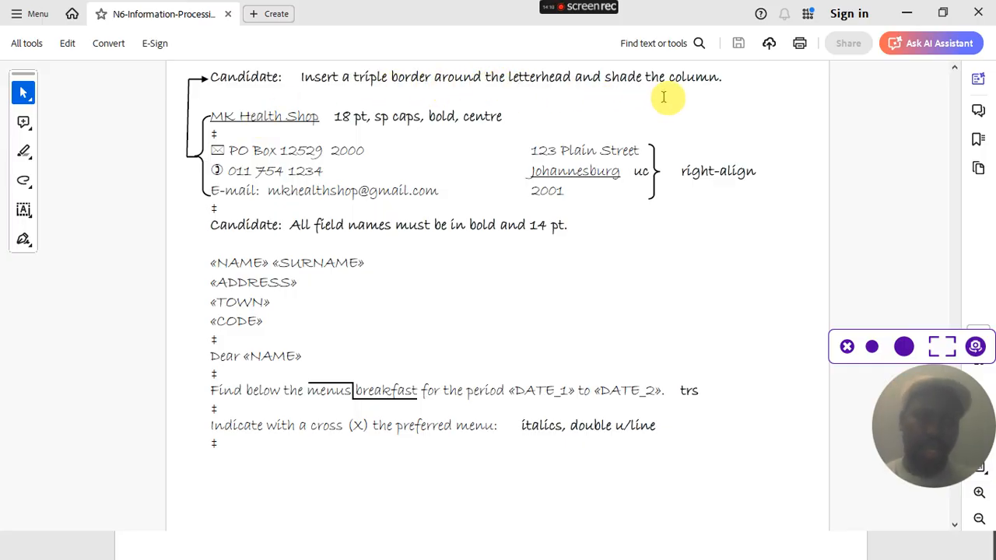
- Review the MK Health Shop letterhead lines in the paper, then minimize Acrobat
mouse_move(211, 115)
left_mouse_down()
mouse_move(221, 140)
mouse_move(277, 192)
mouse_move(751, 190)
left_mouse_up()
left_click(570, 226)
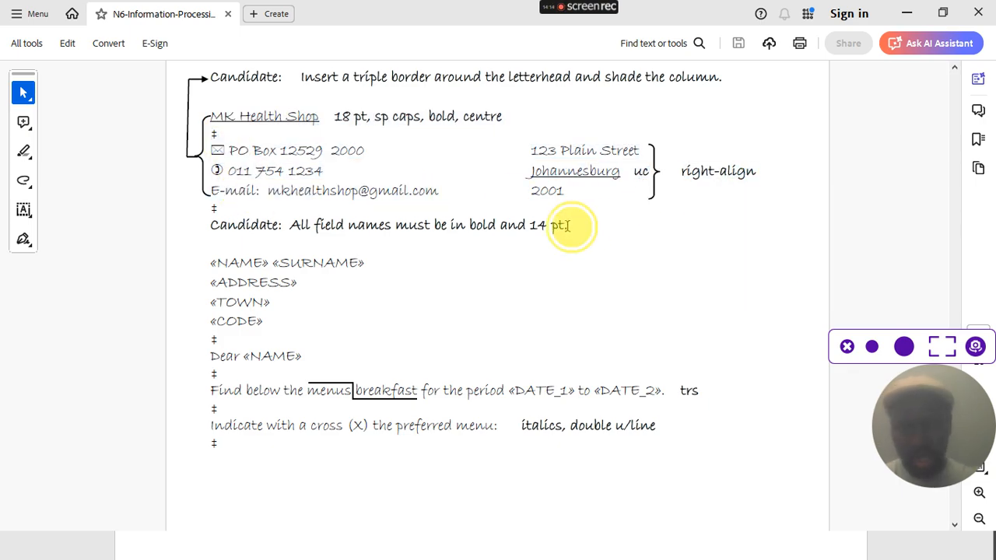
left_click(907, 13)
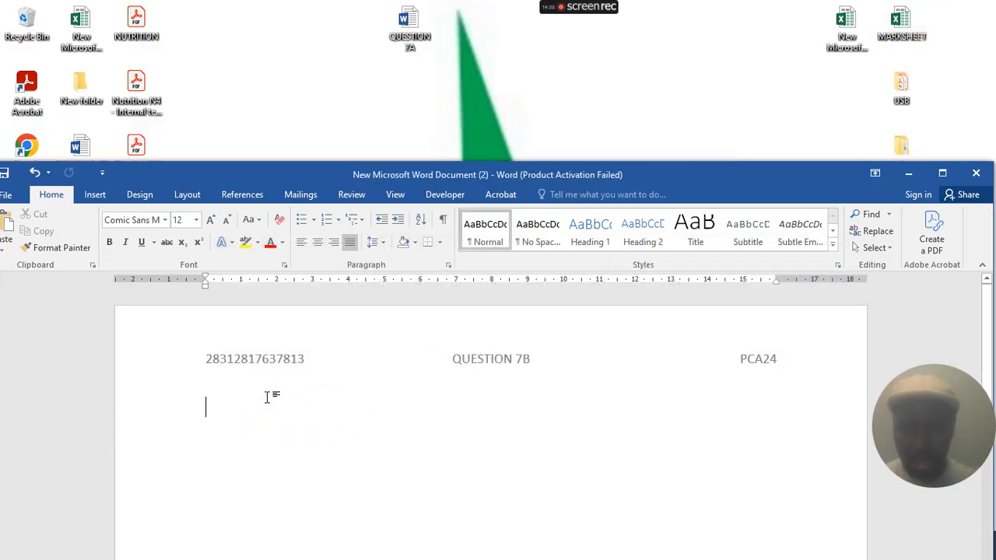
- Bring the exam paper and Word back up, shifting Word down to uncover the instructions
left_click(907, 174)
left_click(514, 545)
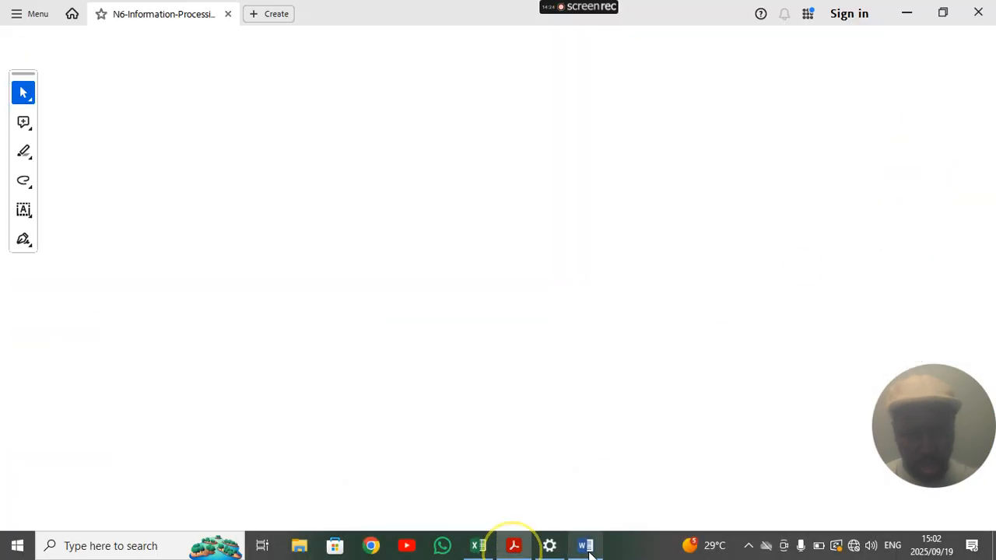
left_click(585, 545)
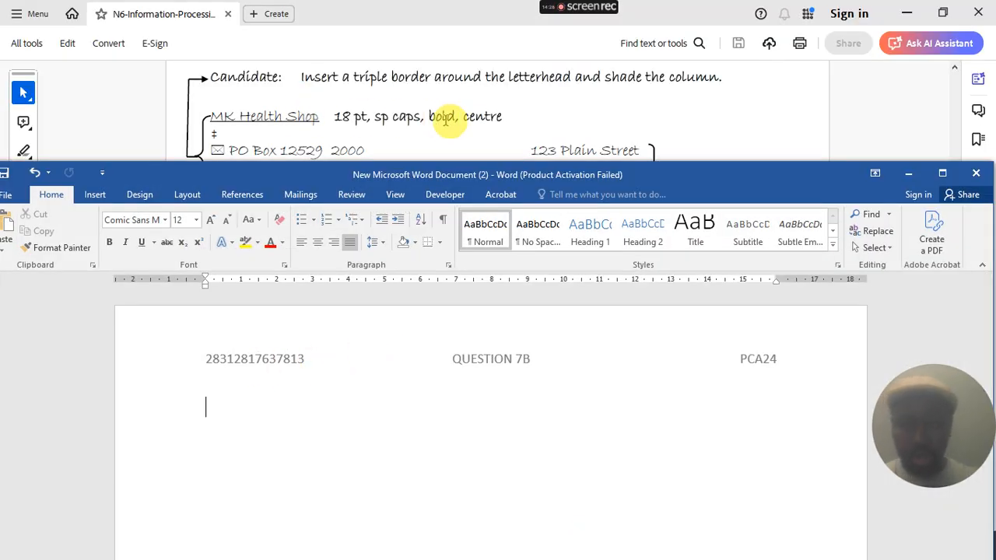
scroll(447, 121, "down", 1)
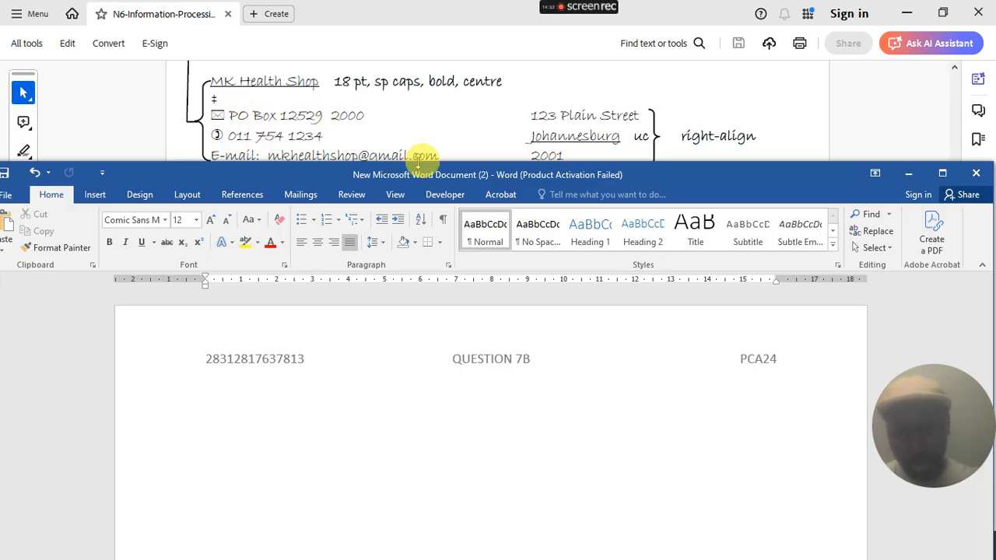
left_click_drag(418, 164, 424, 185)
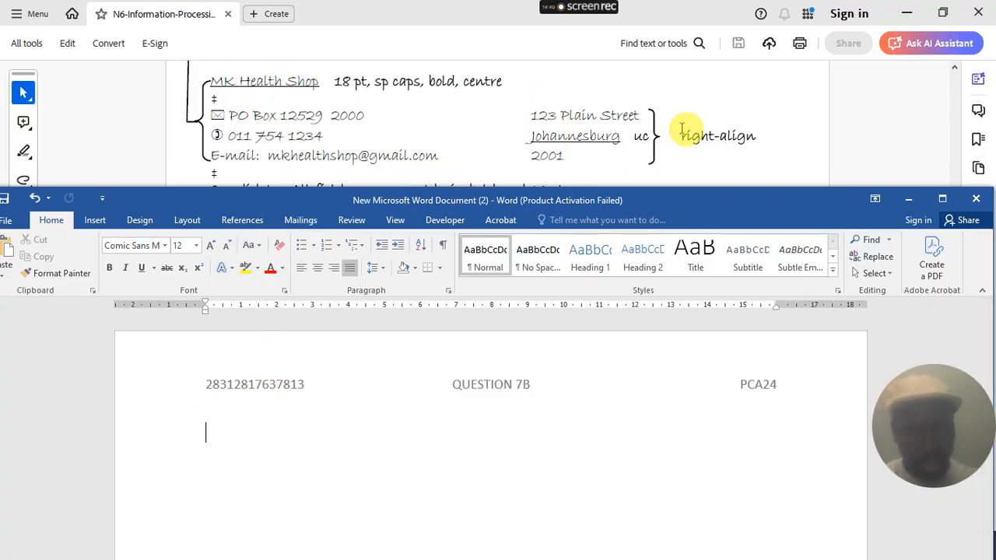
- Check the right-align instruction on the paper, then return to the Word document
left_click_drag(682, 134, 771, 138)
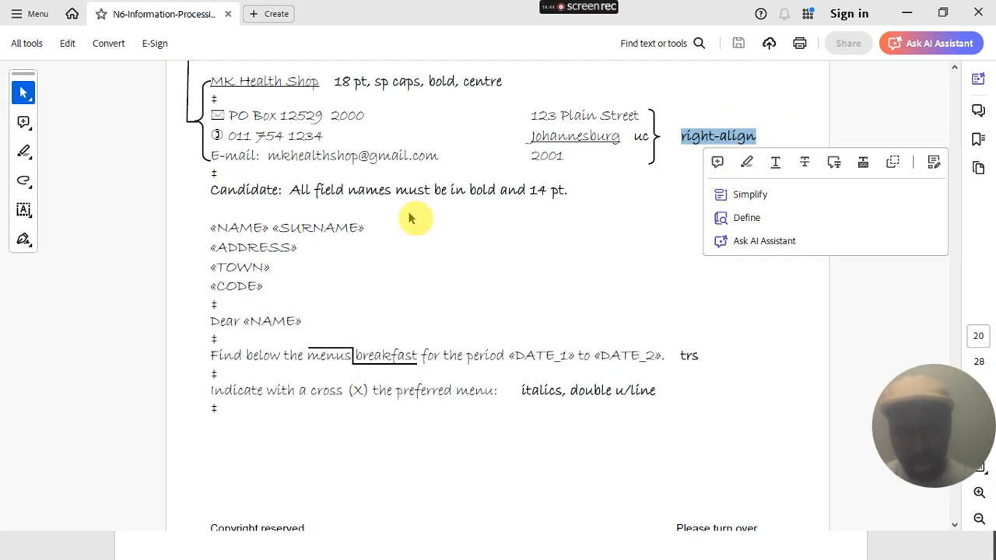
left_click(908, 13)
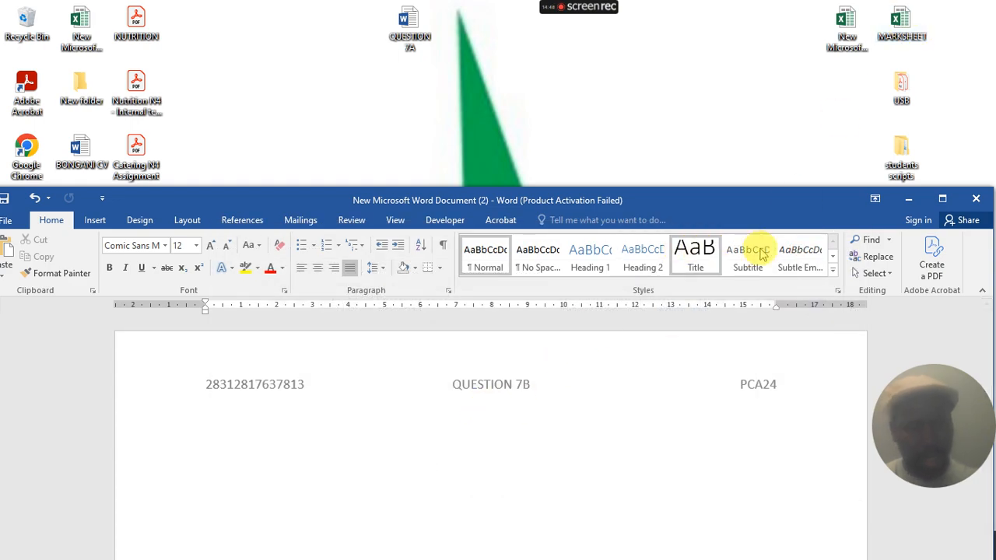
left_click(908, 199)
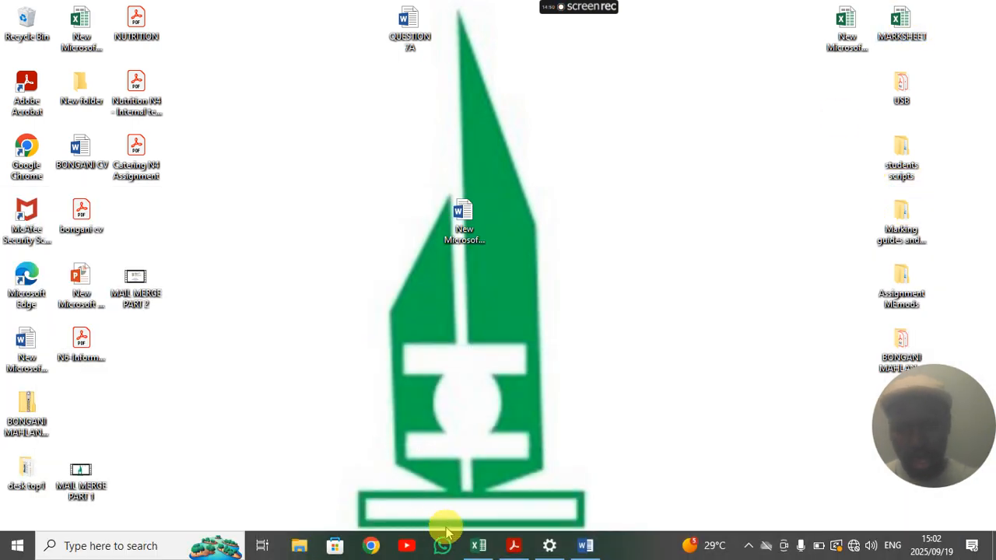
left_click(513, 545)
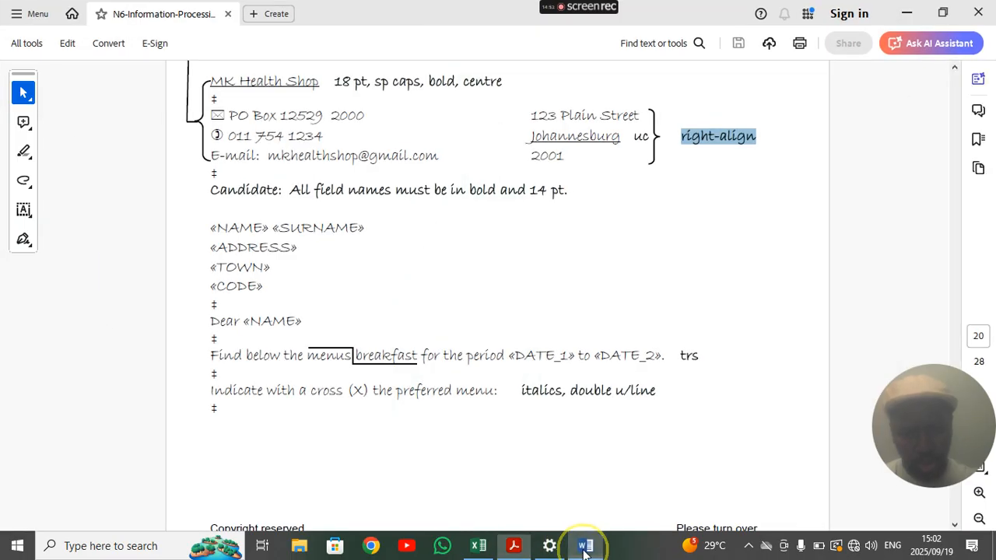
left_click(585, 547)
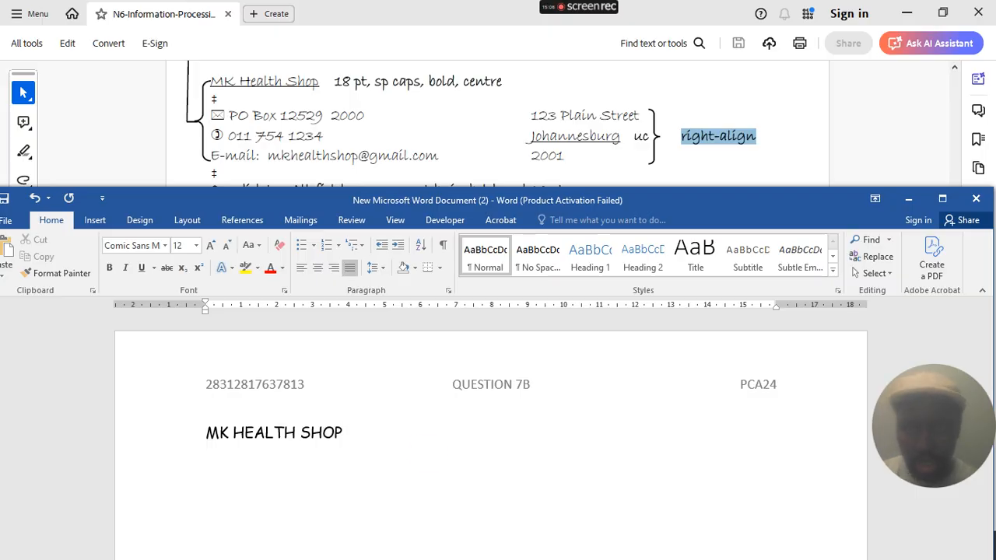
- Make the MK HEALTH SHOP heading 18 pt
left_click_drag(378, 438, 178, 433)
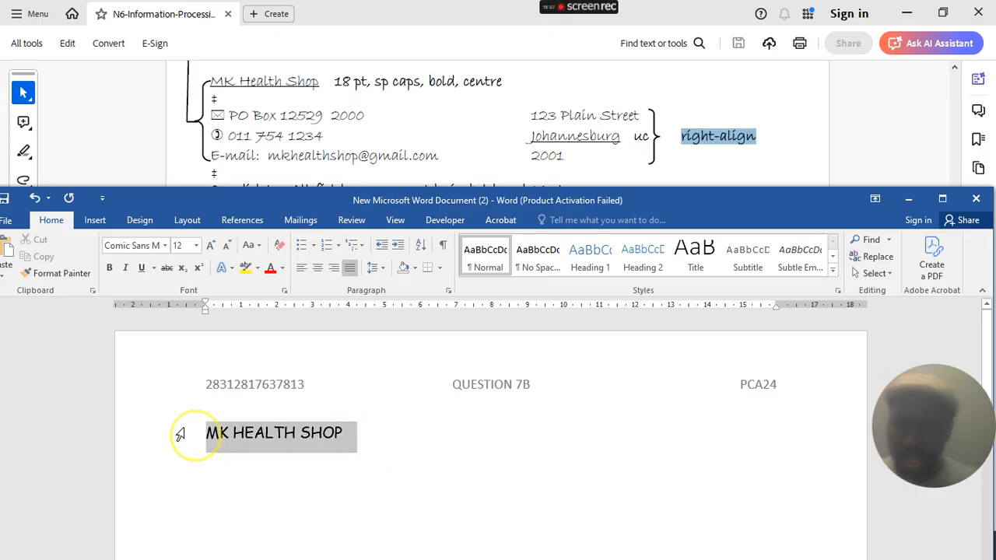
left_click(196, 245)
left_click(181, 363)
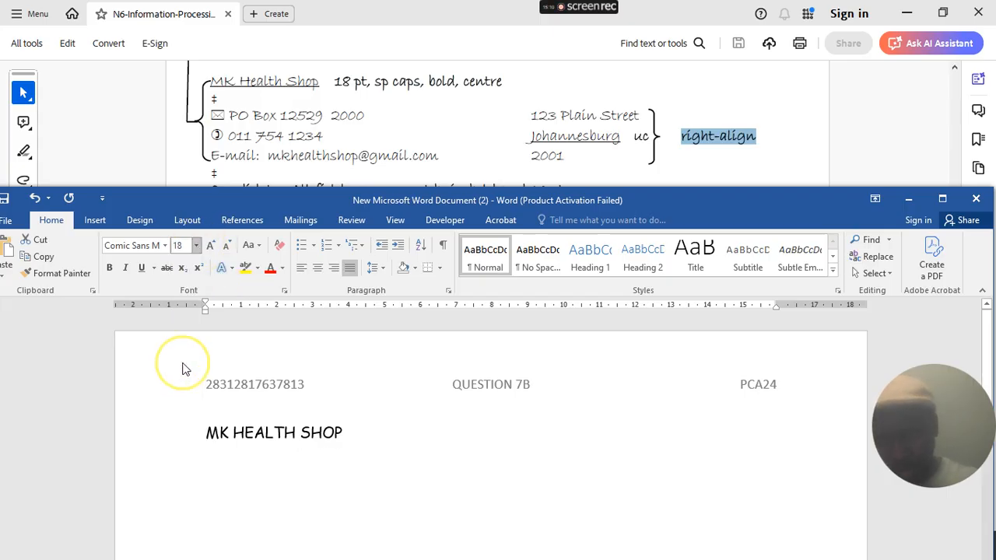
- Place the insertion point between each letter of MK HEALTH SHOP, ending after the heading
left_click(225, 440)
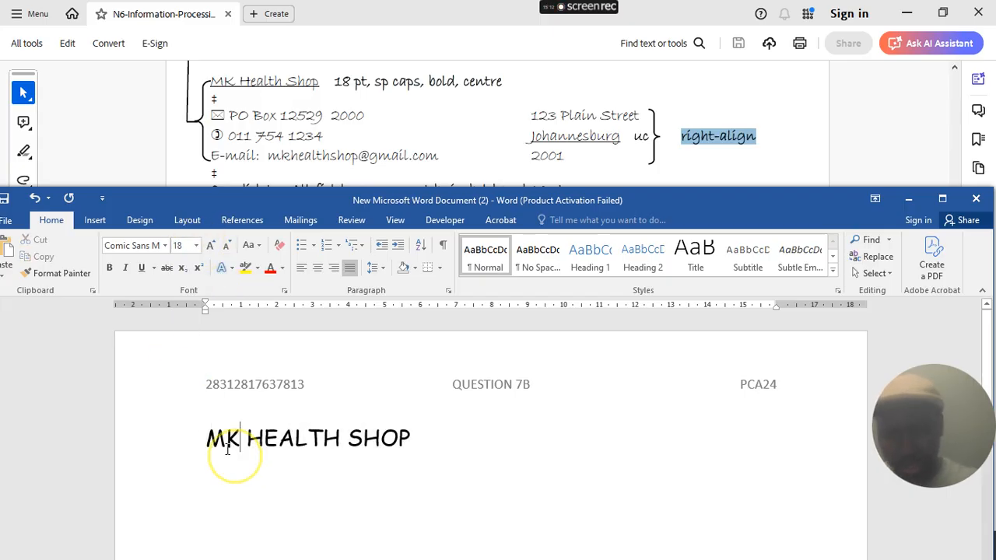
left_click(246, 439)
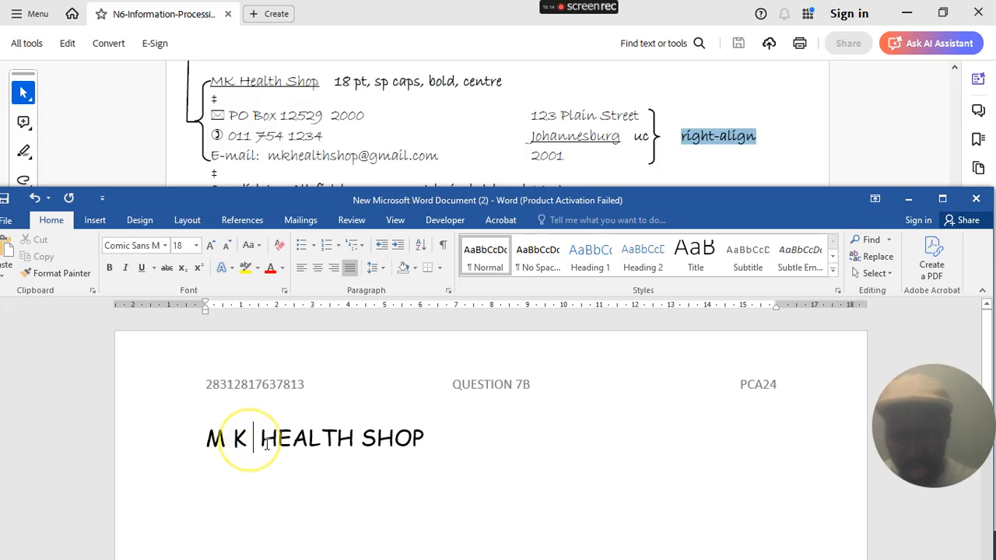
left_click(279, 440)
left_click(300, 439)
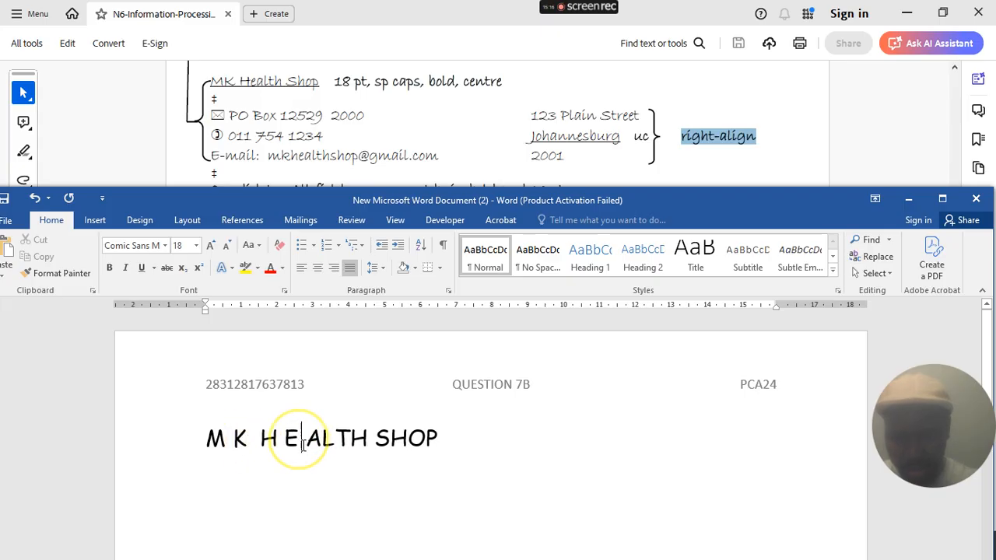
left_click(324, 440)
left_click(342, 439)
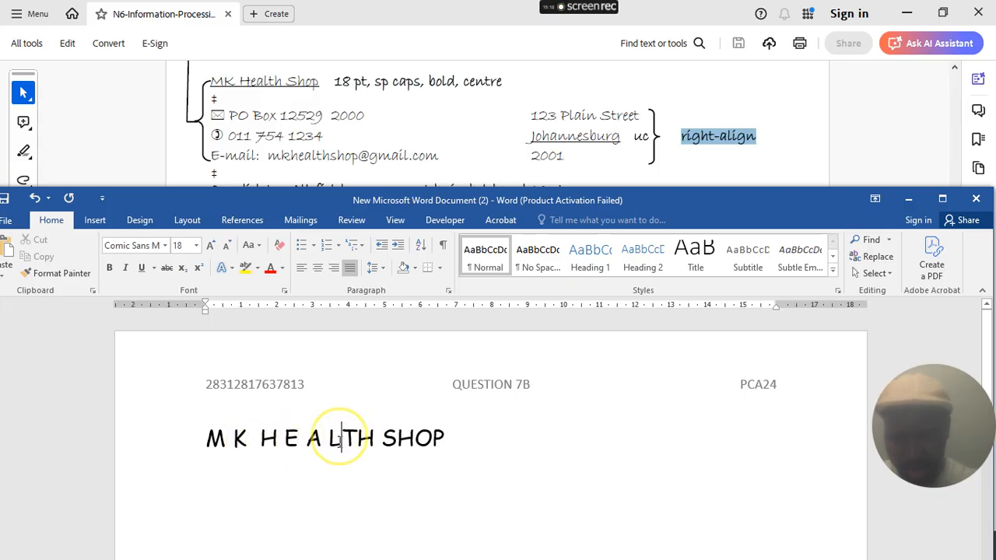
left_click(365, 440)
left_click(395, 440)
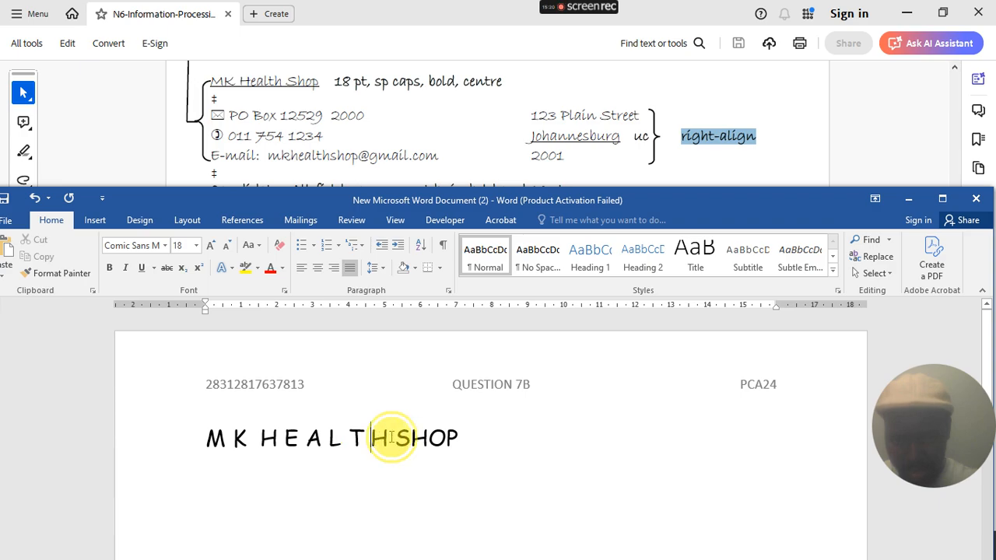
left_click(420, 441)
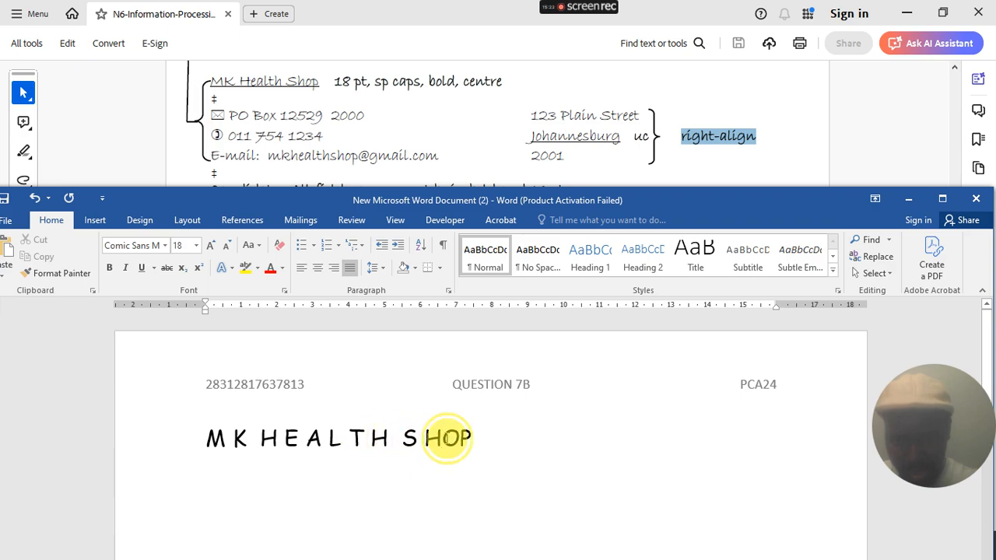
left_click(447, 440)
left_click(474, 441)
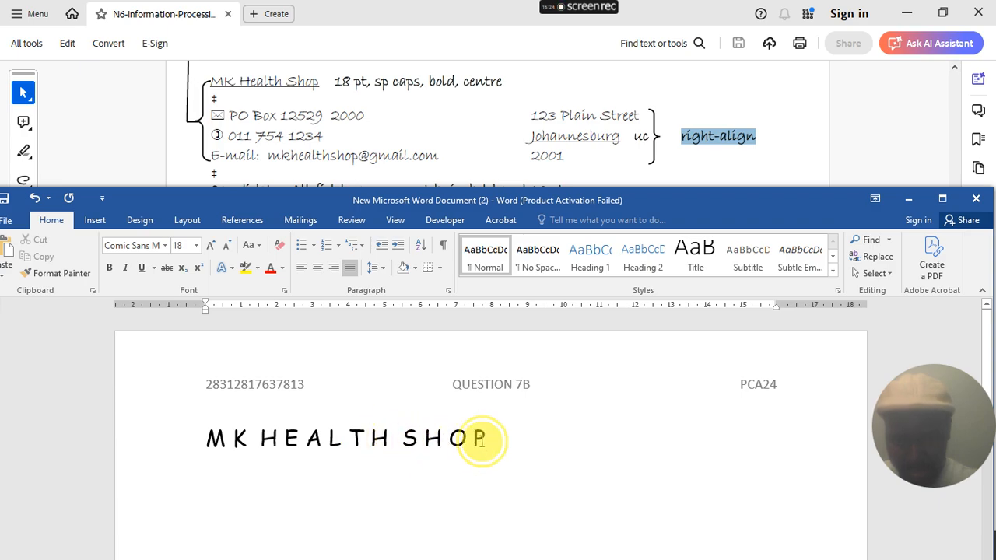
left_click(482, 441)
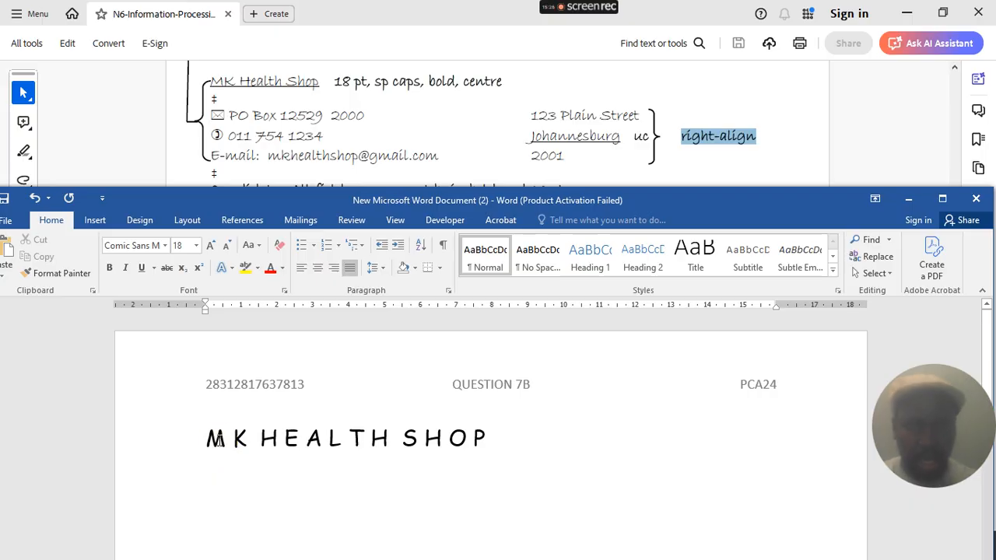
- Make the heading bold and centred, then bring the instruction PDF to the front
left_click_drag(482, 438, 202, 410)
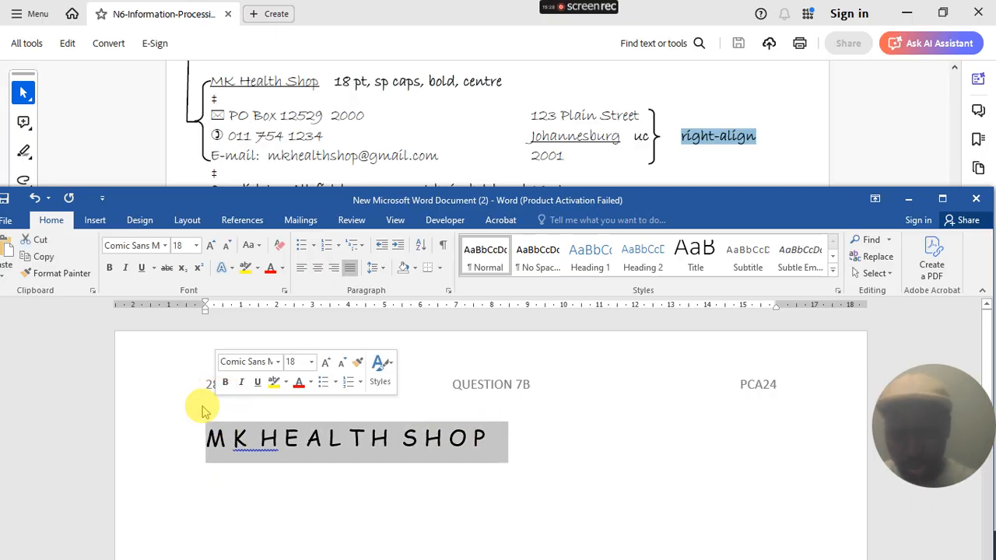
key("ctrl+b")
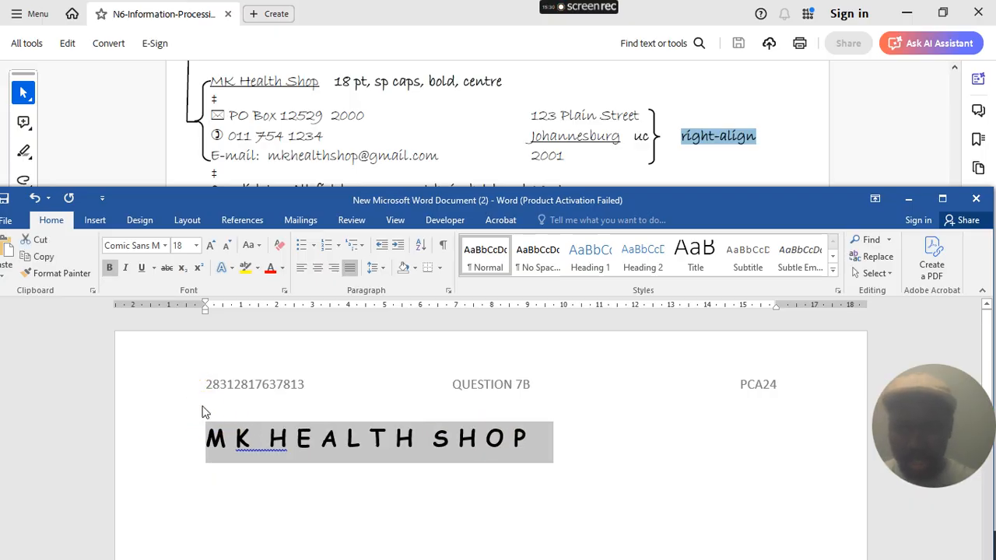
left_click(318, 266)
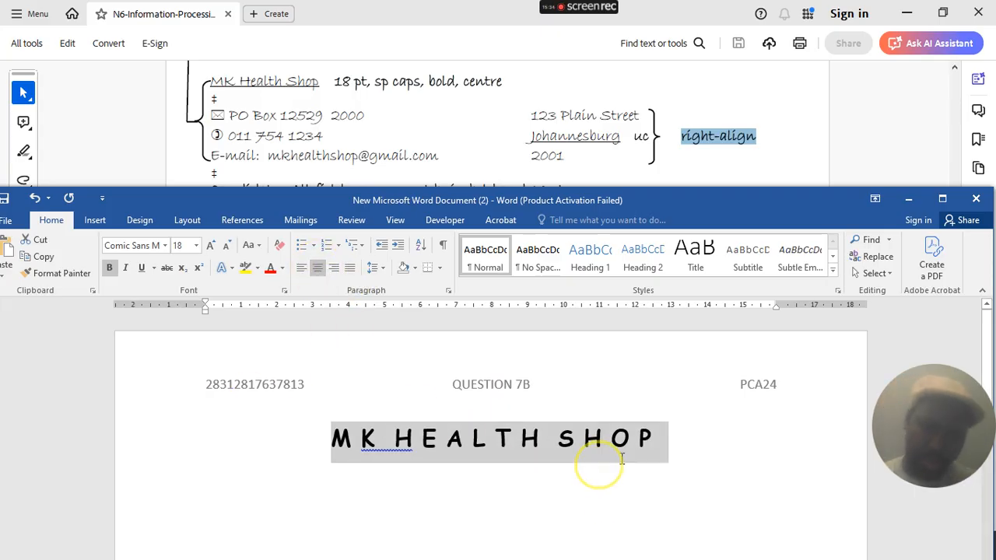
left_click(653, 437)
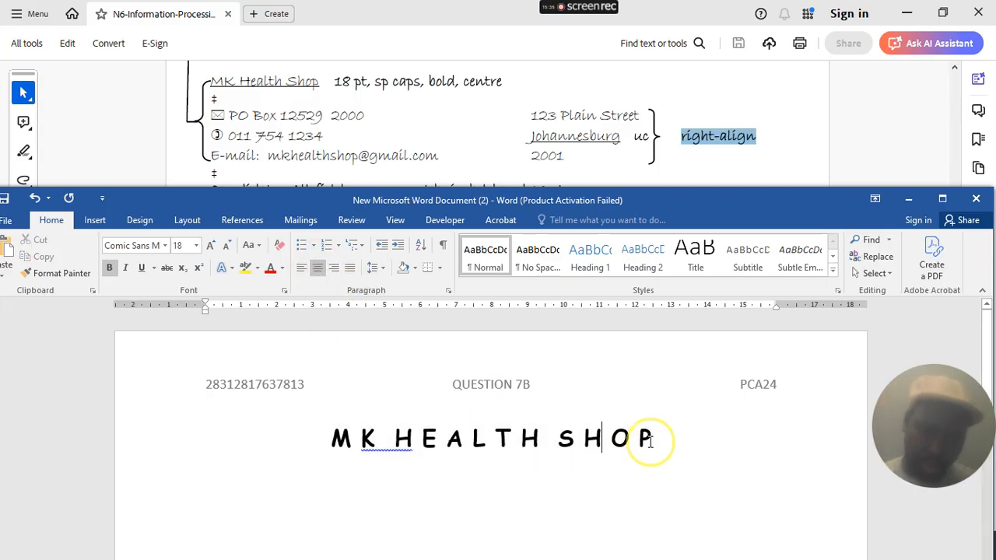
left_click(214, 97)
left_click_drag(226, 98, 210, 97)
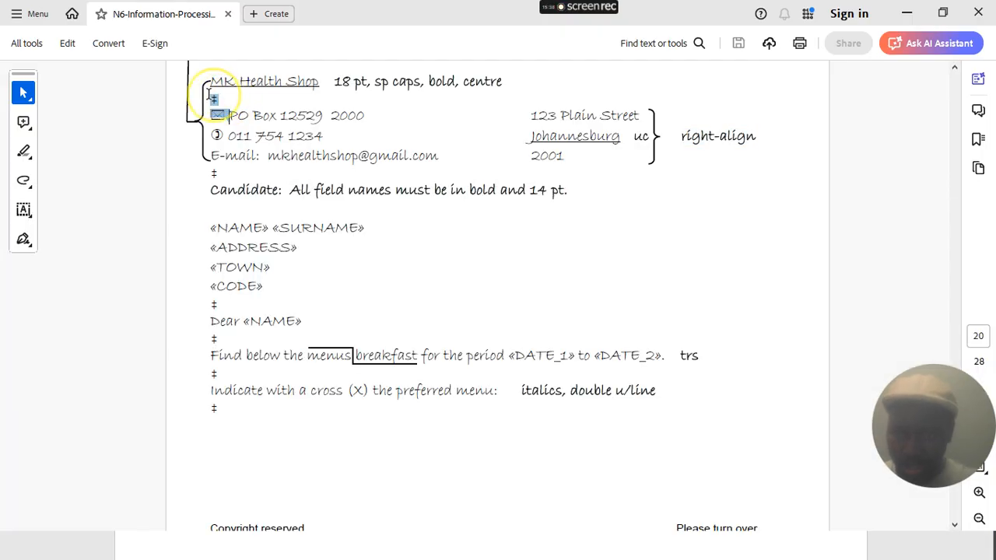
- Back in Word, remove the trailing spaces after SHOP and tidy the line below
left_click(235, 96)
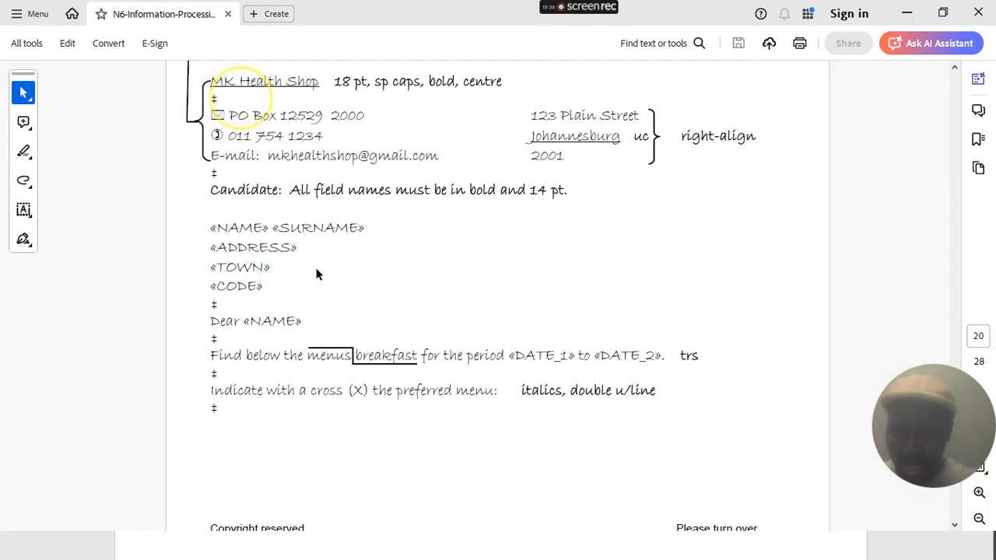
left_click(905, 13)
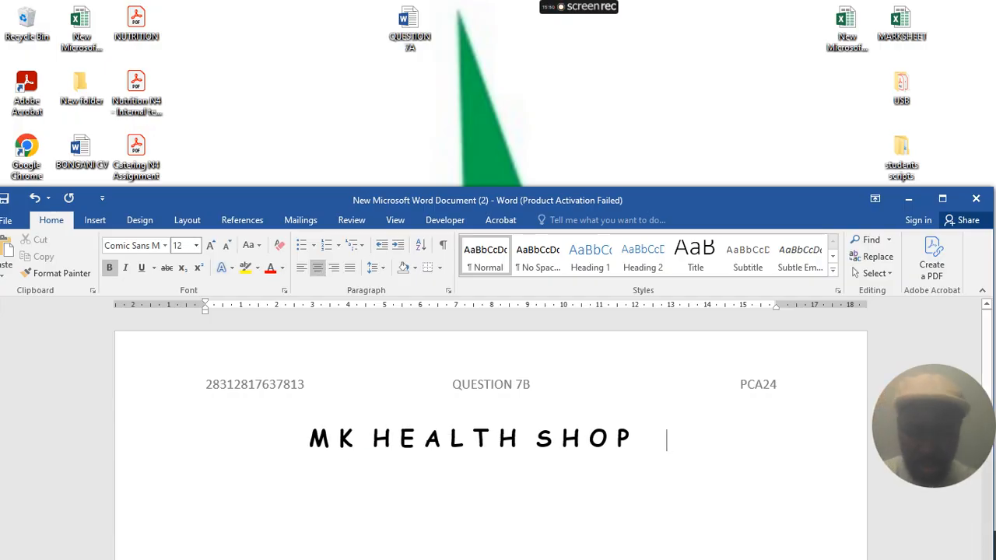
key("ctrl+z")
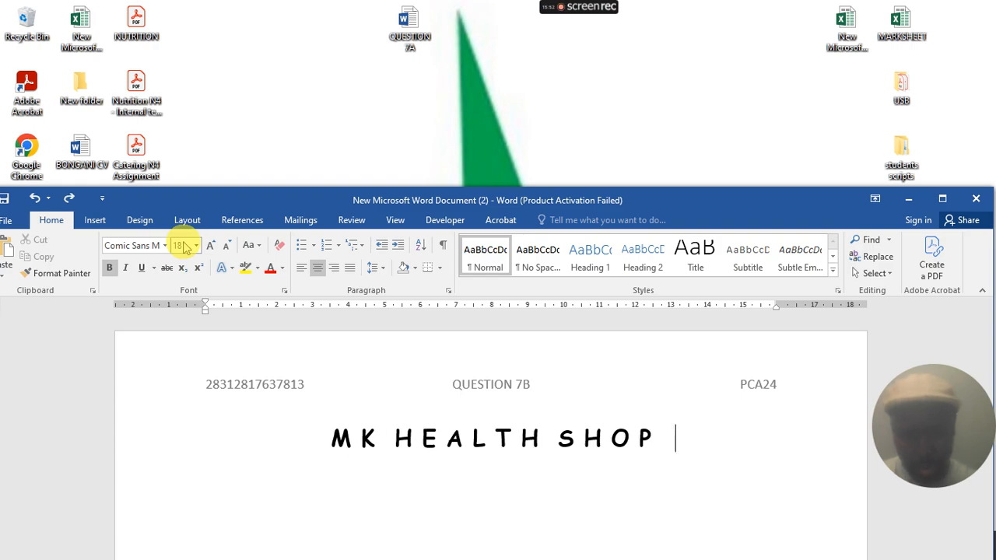
key("Return")
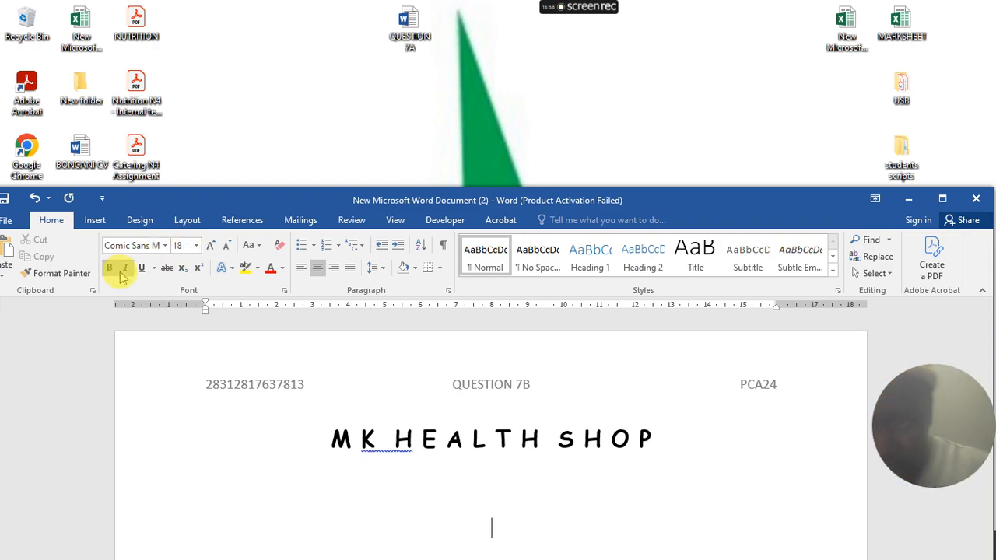
scroll(347, 355, "down", 2)
key("BackSpace")
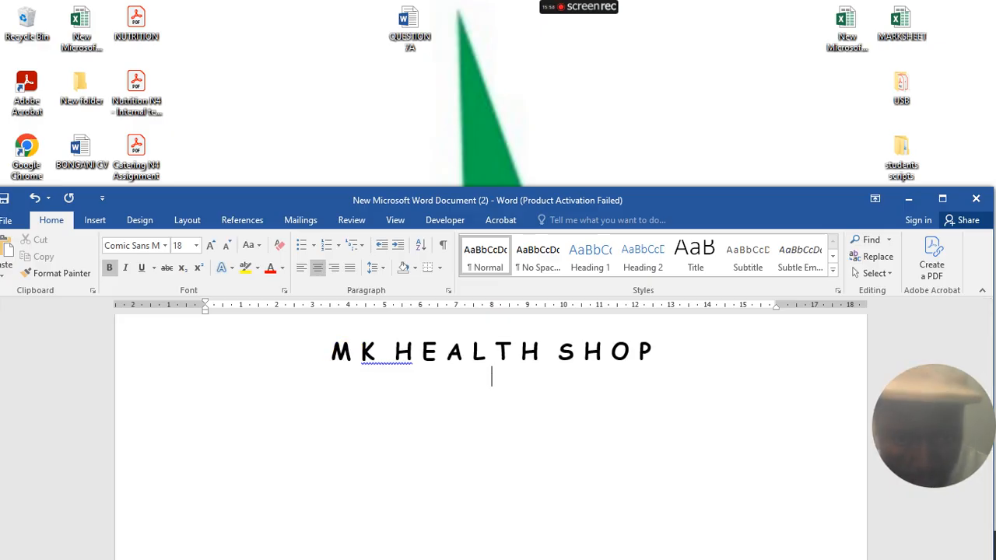
key("BackSpace")
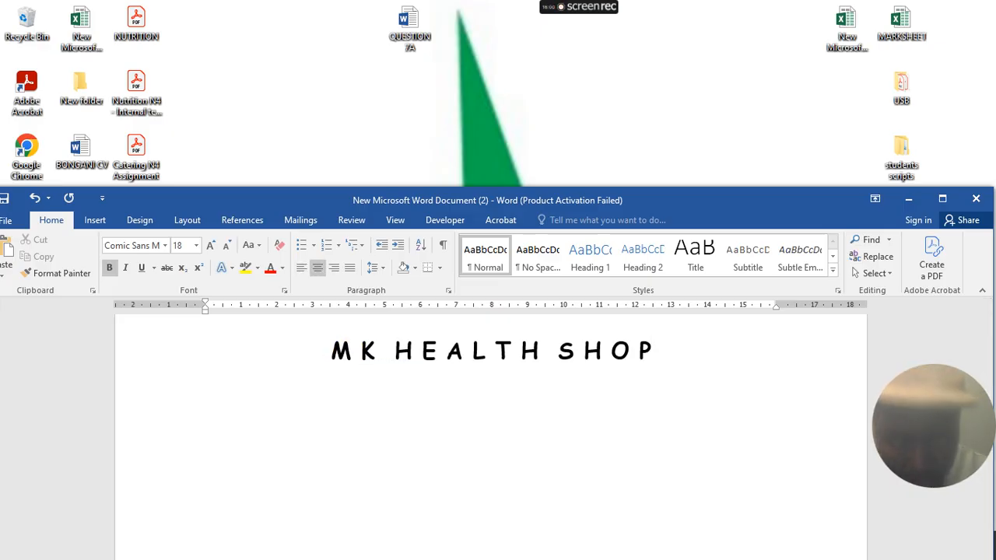
- Start a new 12 pt line under the heading and open the Paragraph settings
left_click(178, 245)
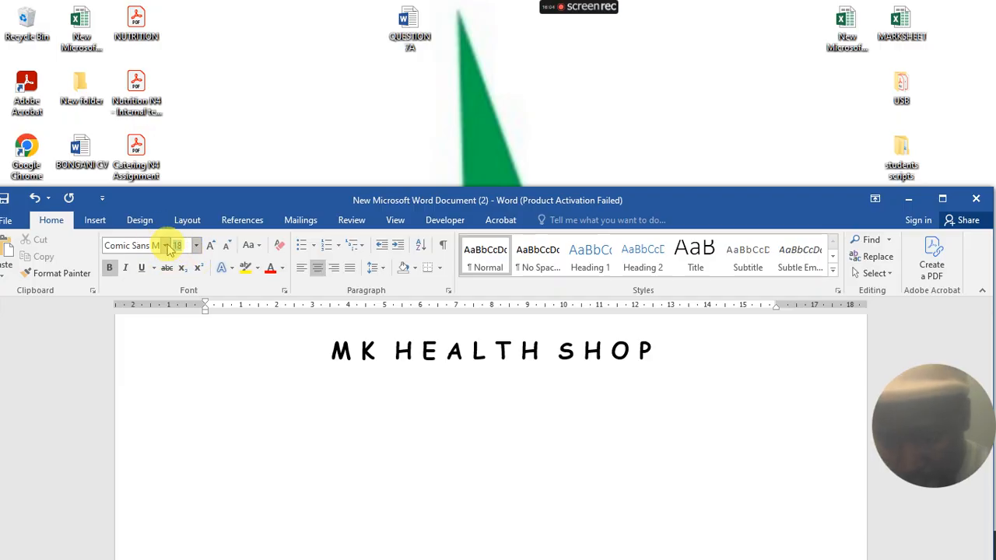
type("1")
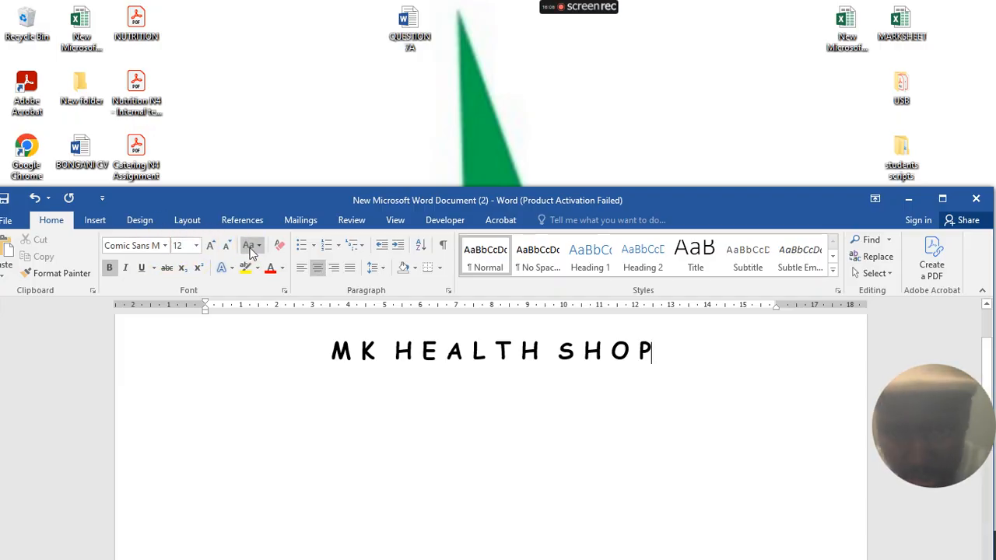
key("Return")
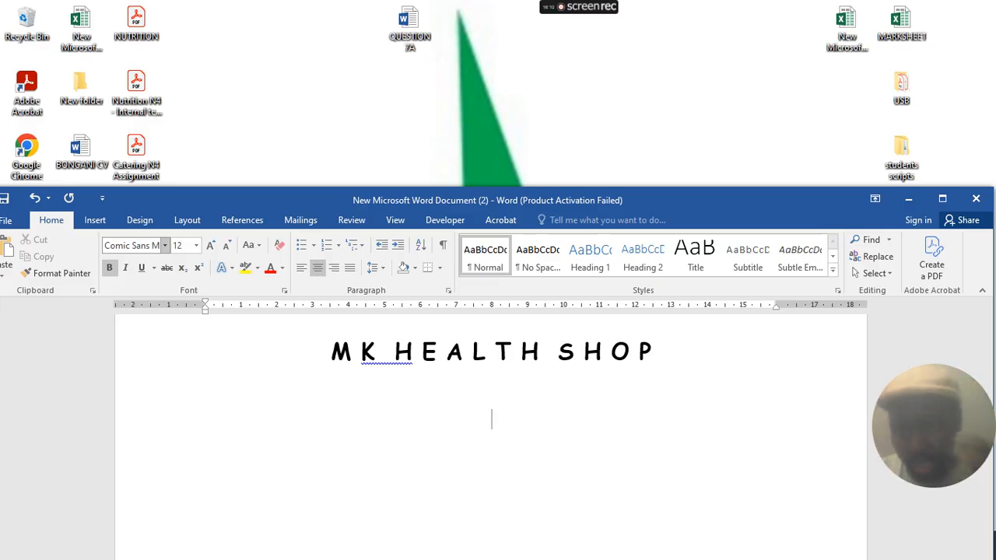
left_click(907, 200)
left_click(513, 545)
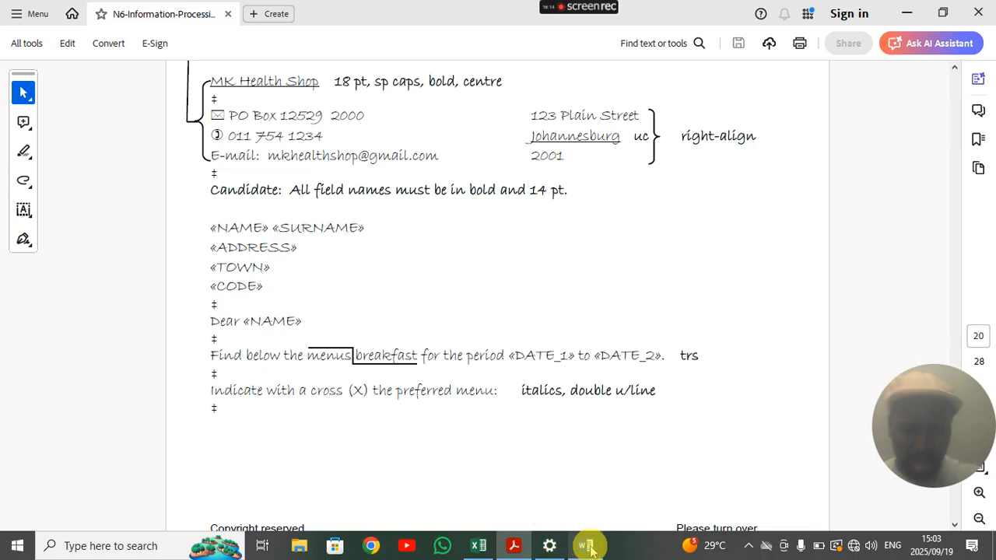
left_click(585, 545)
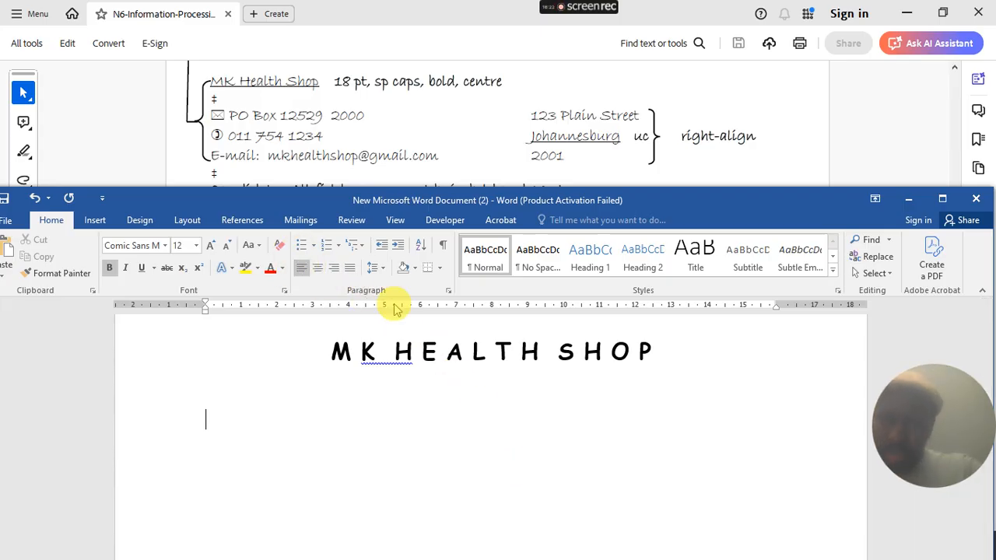
left_click(449, 291)
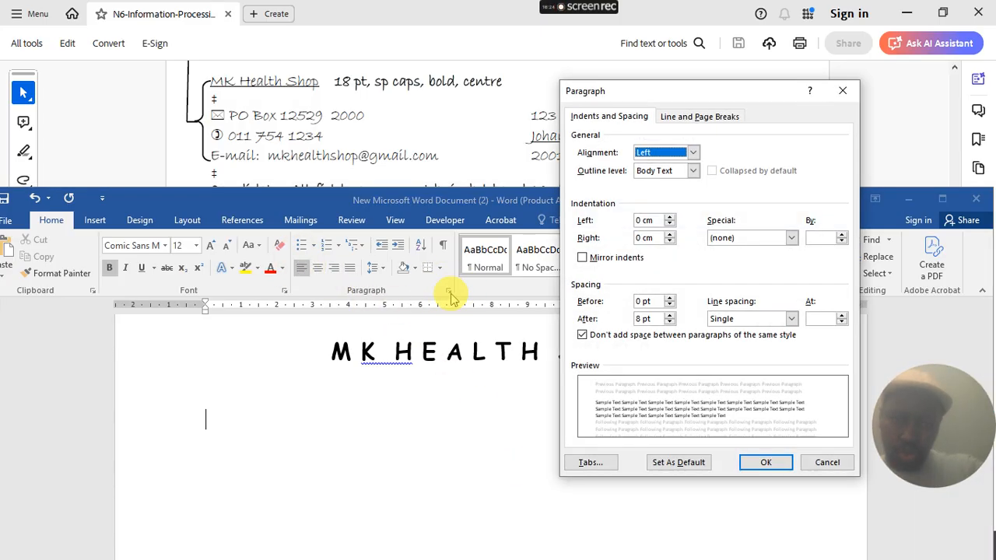
- In Tabs, clear all stops, then set a 0,5 cm left and 14 cm right tab
left_click(594, 464)
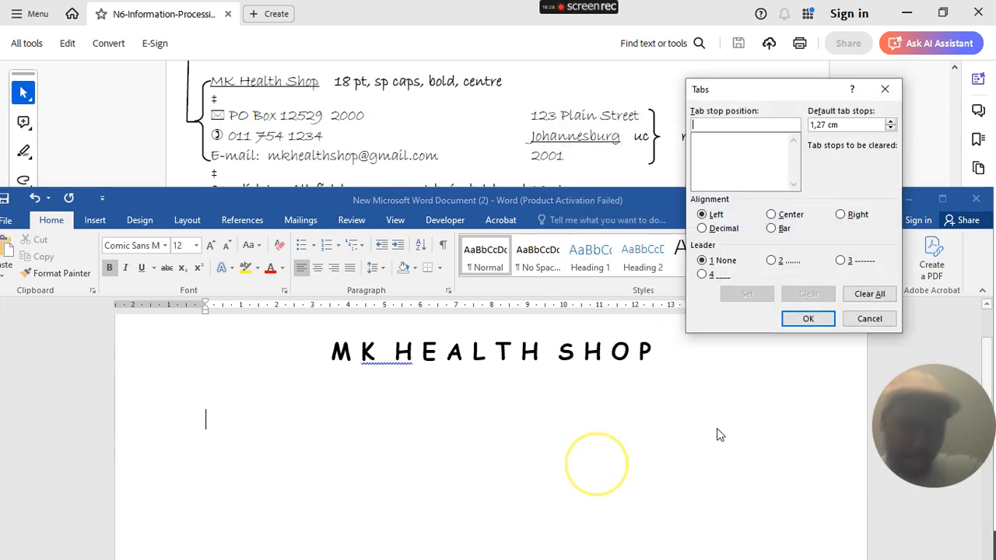
left_click(871, 297)
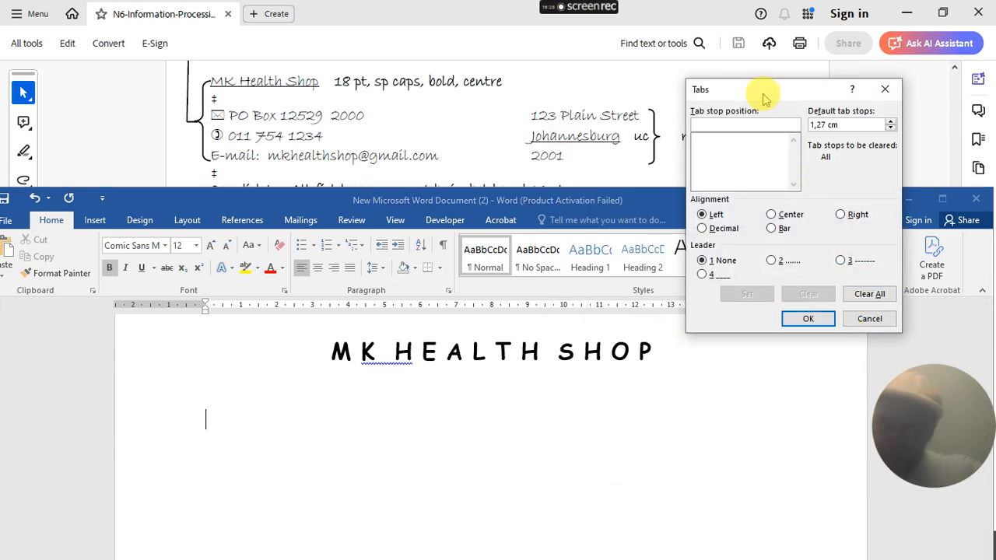
left_click_drag(763, 94, 723, 202)
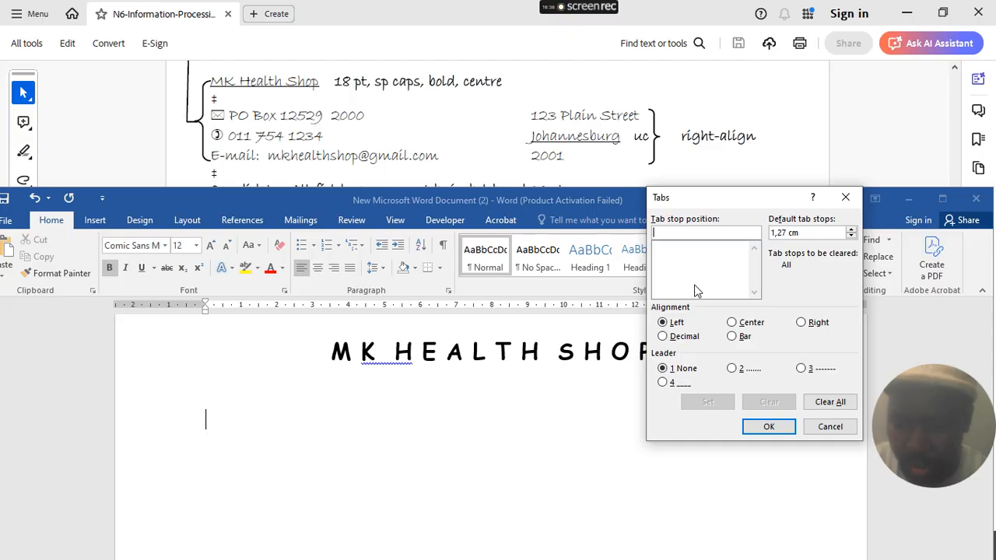
type("0,5")
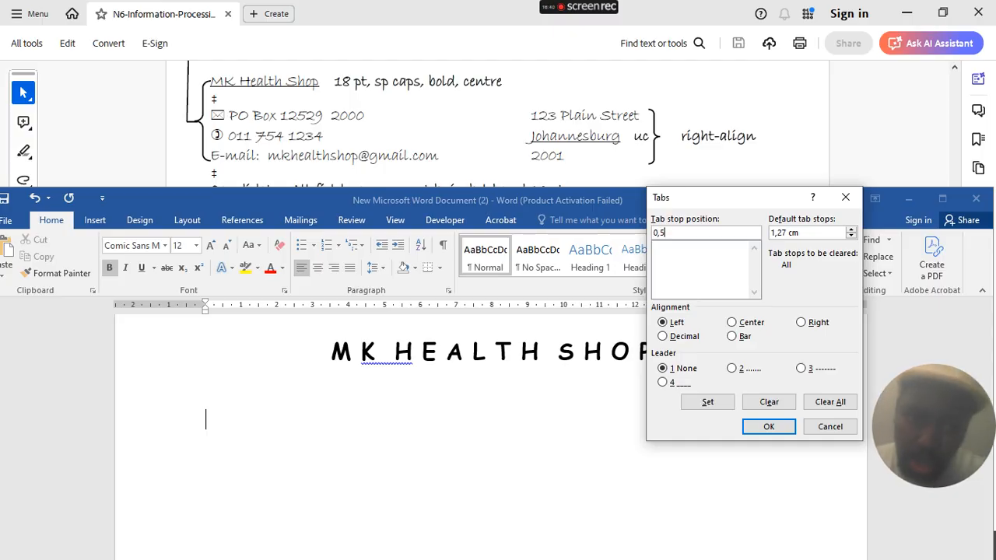
left_click(710, 402)
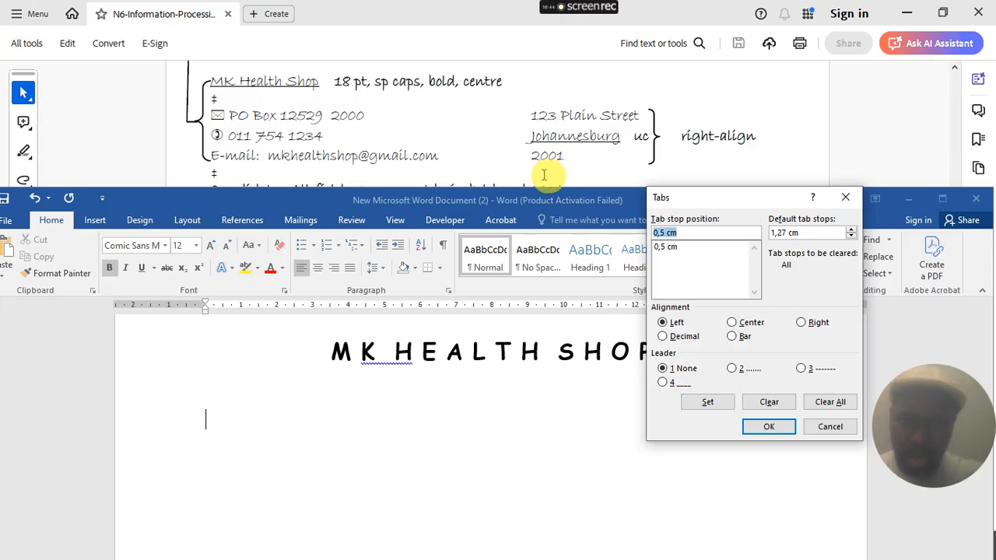
left_click_drag(743, 201, 722, 292)
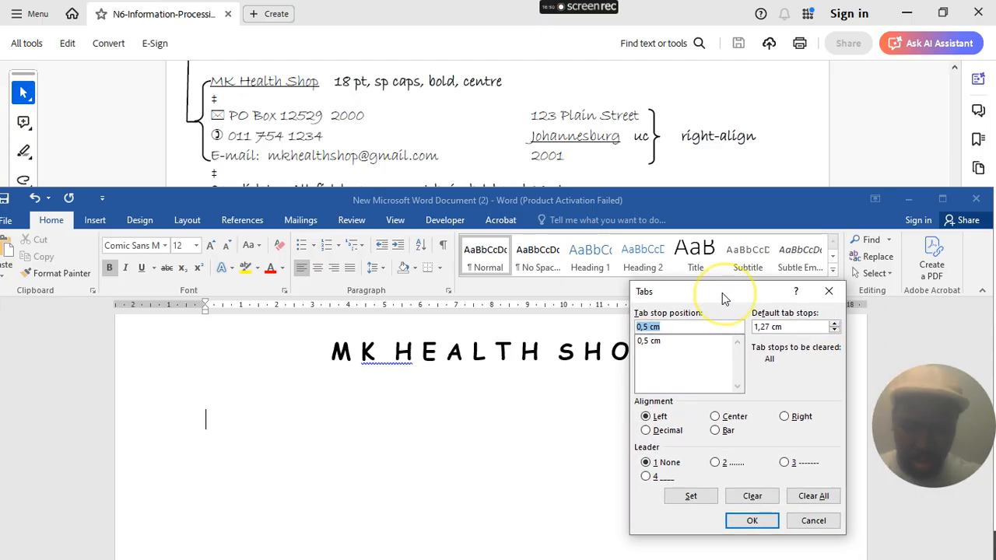
type("14")
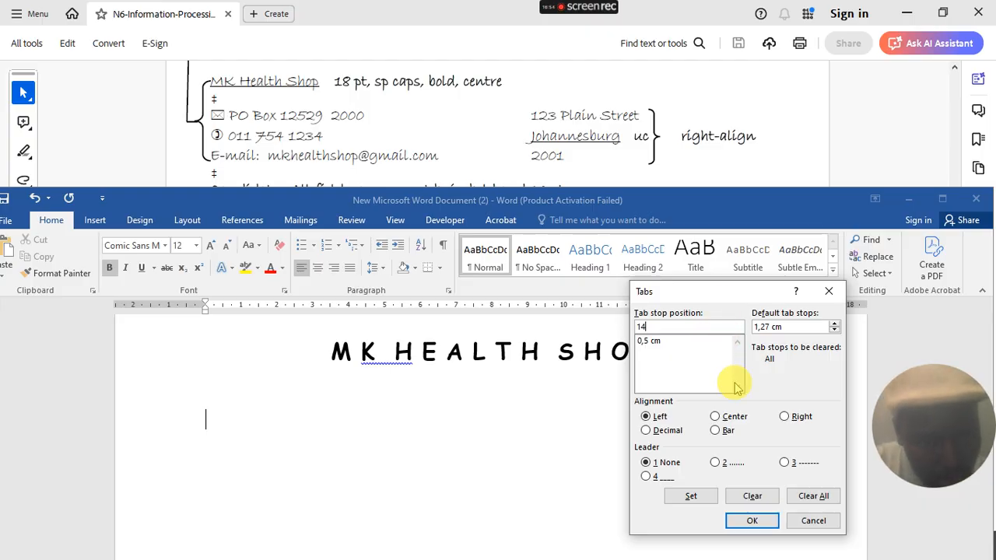
left_click(786, 417)
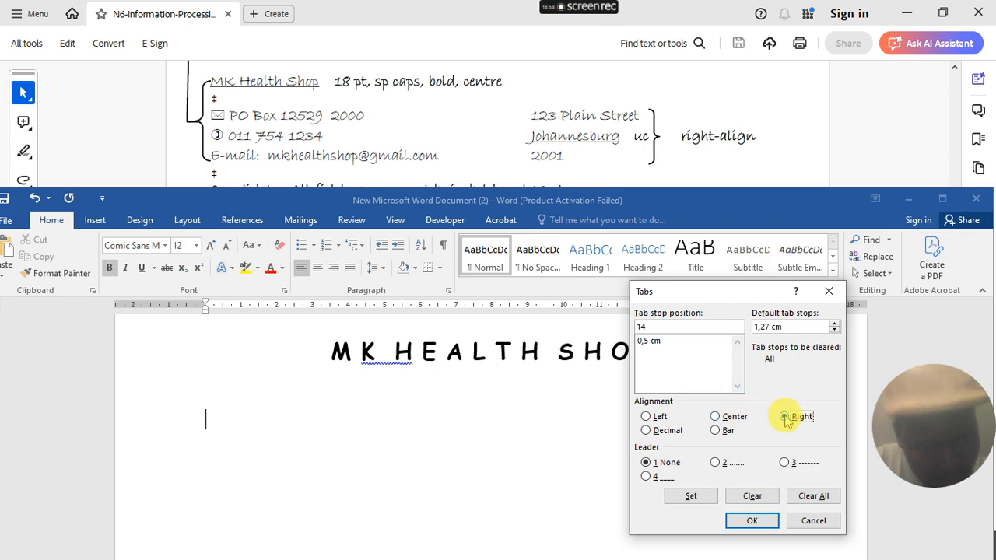
left_click(691, 496)
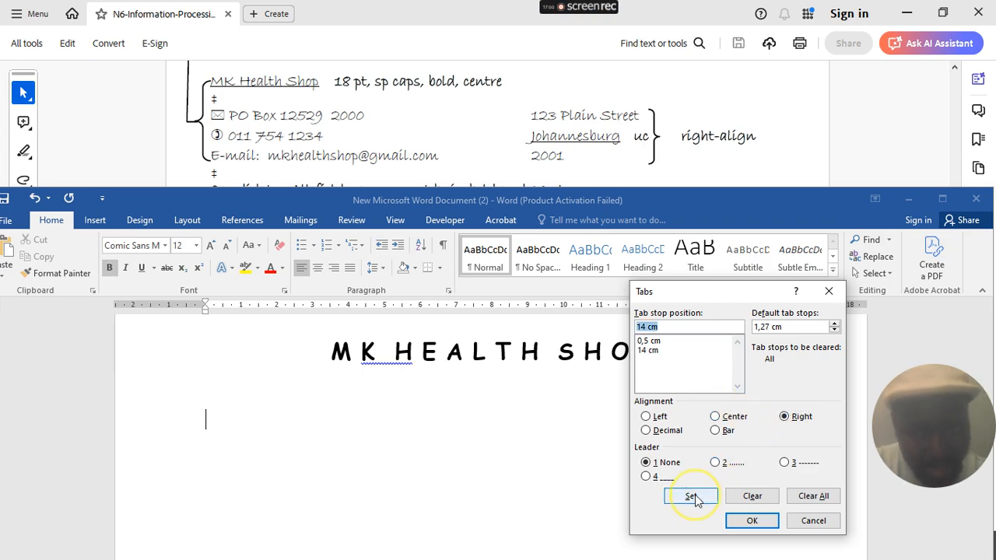
left_click(749, 520)
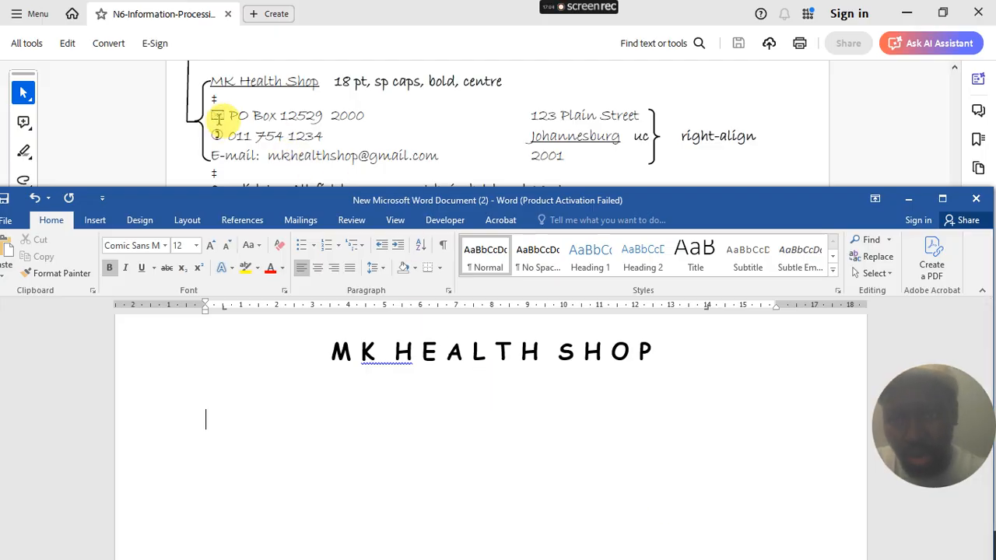
- Insert an envelope symbol at the start of the line under the heading
left_click(95, 220)
left_click(934, 263)
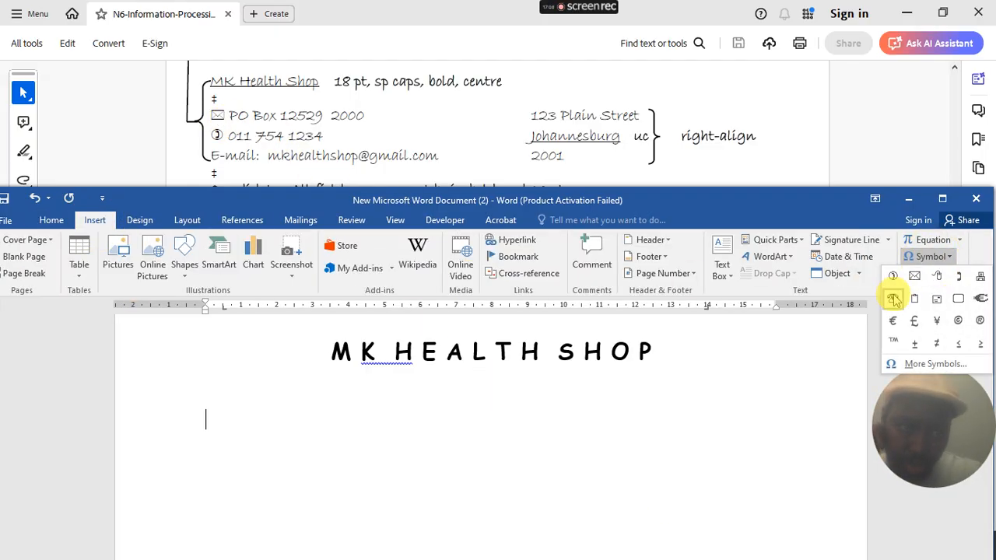
left_click(914, 278)
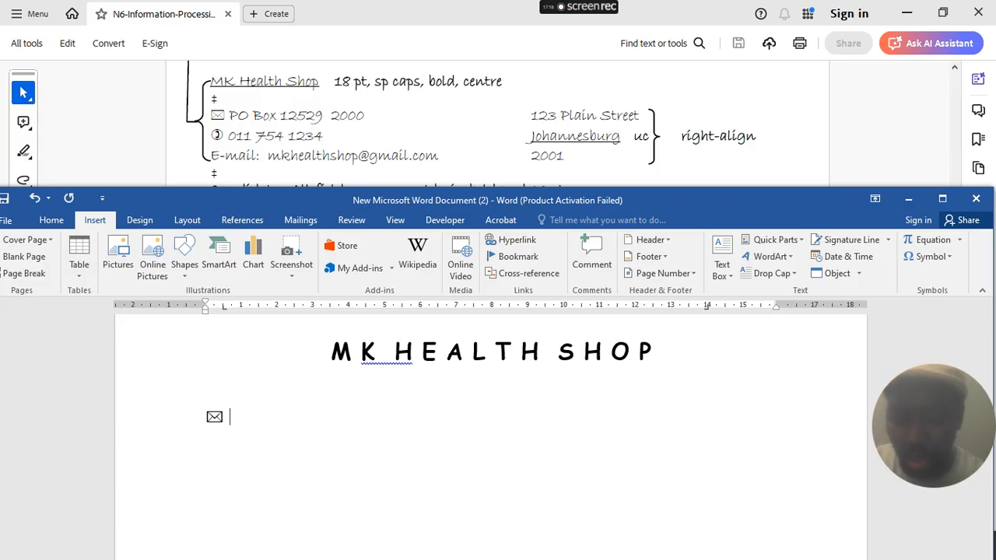
- Type the shop's PO box and postal code unbolded, separated by a tab, then tab on
type("PO")
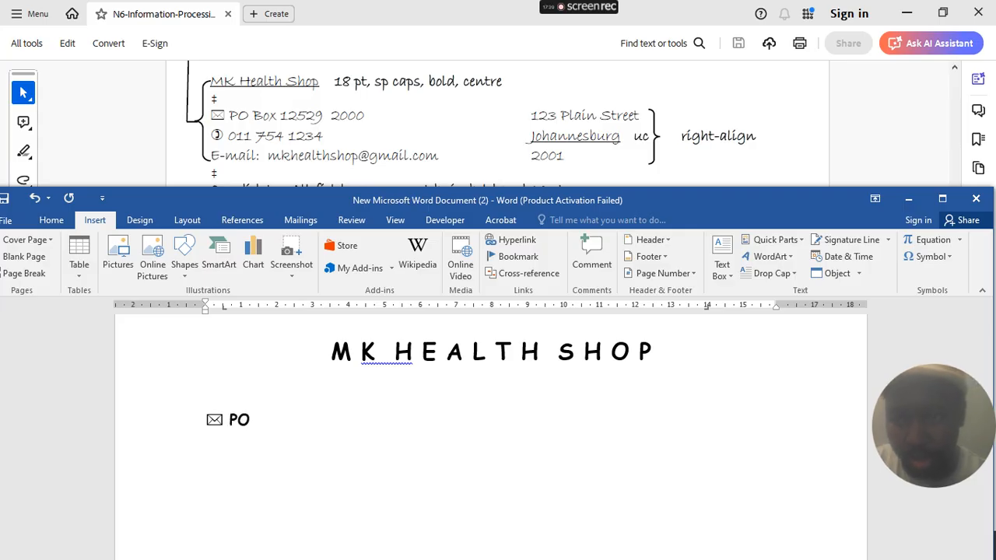
left_click(53, 223)
key("BackSpace")
key("BackSpace")
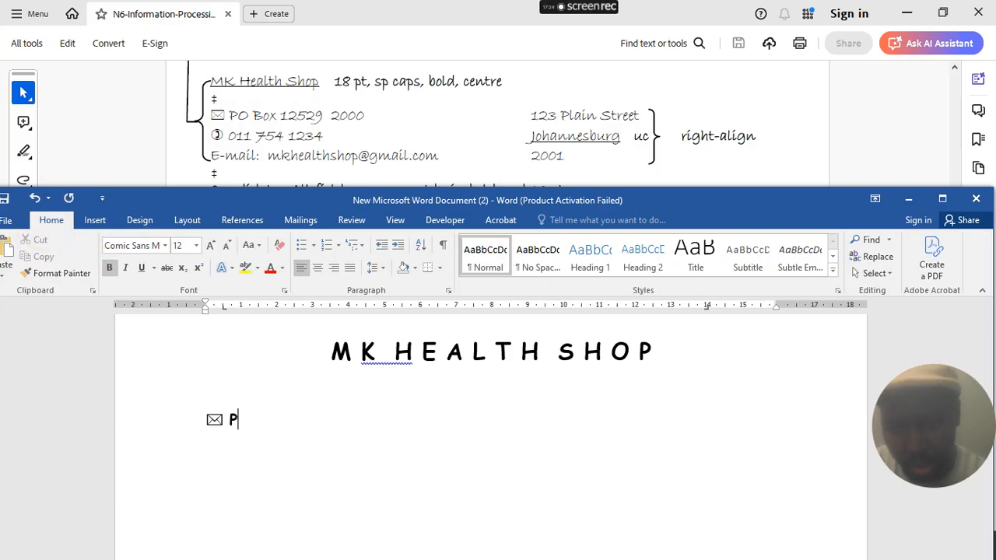
key("ctrl+b")
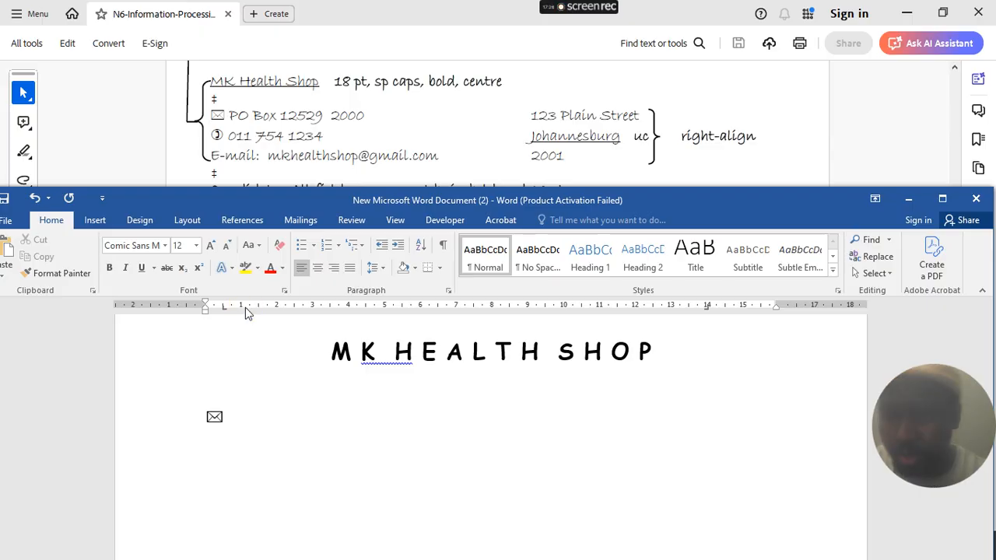
type("PO ")
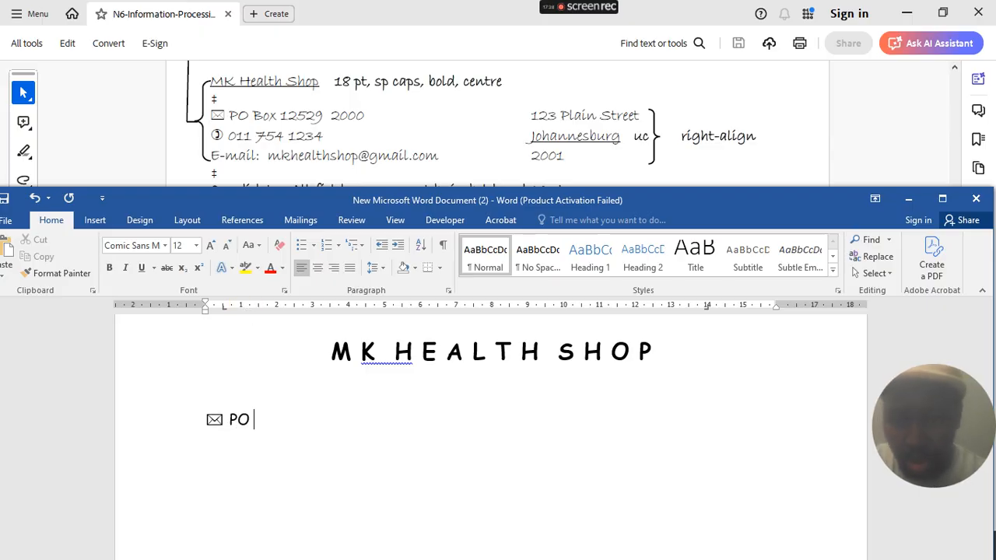
type("b")
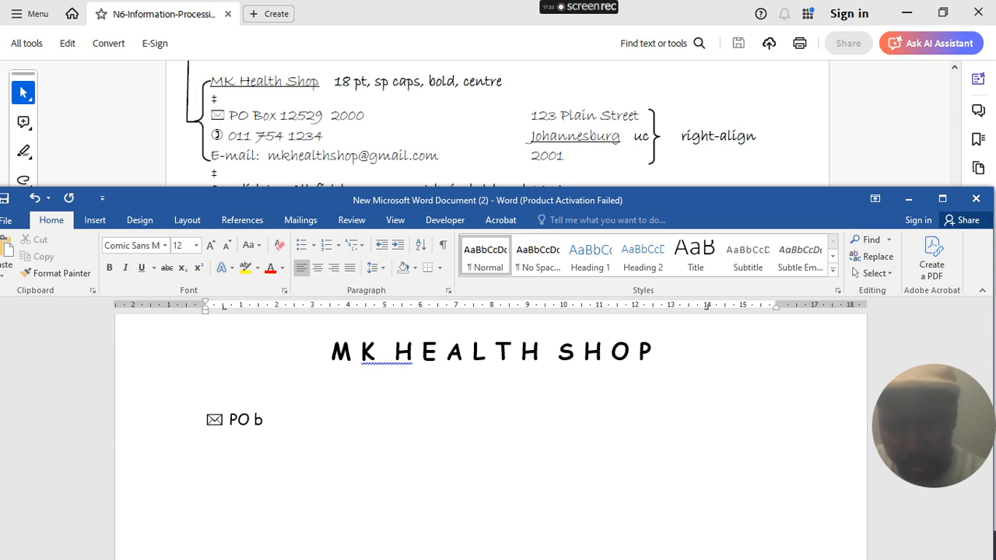
type("Oox 12529")
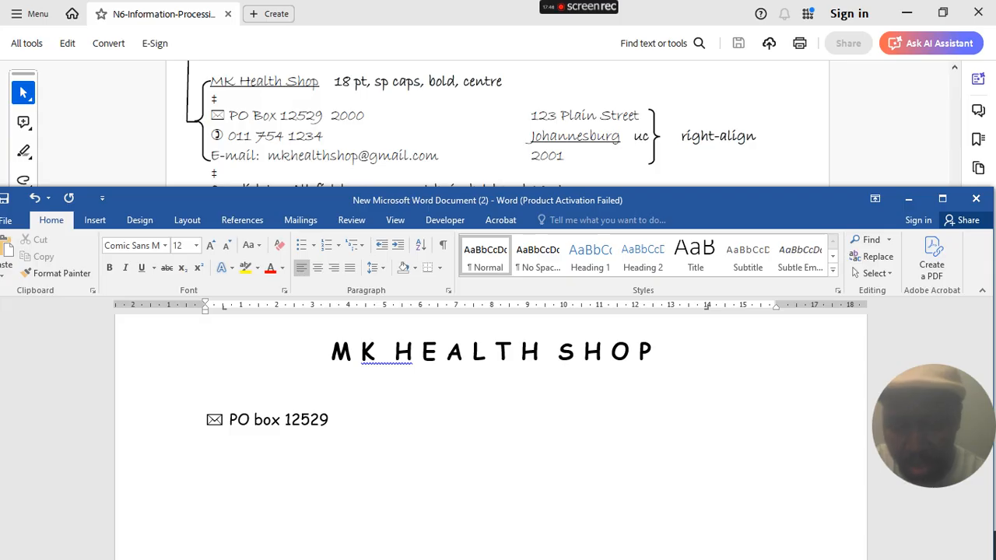
type("000")
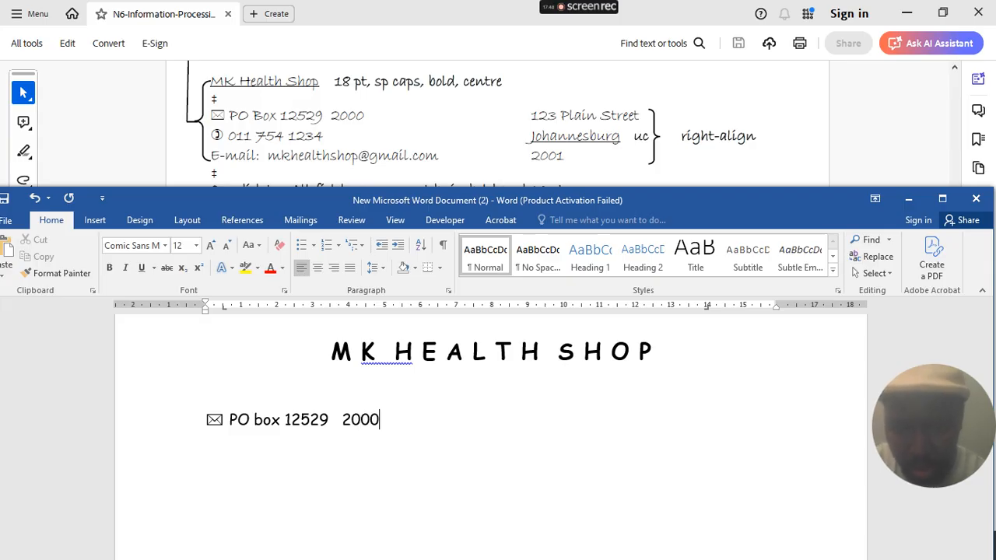
key("Tab")
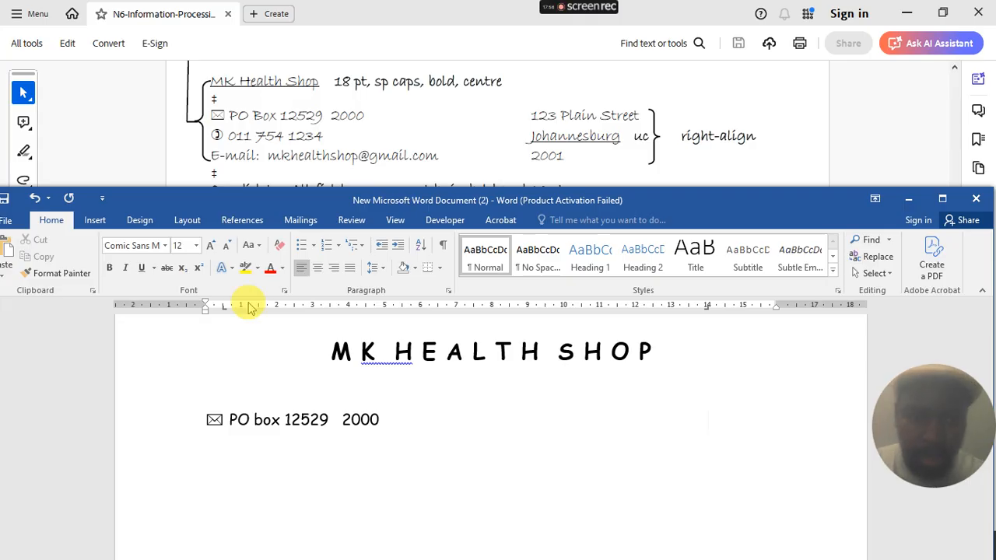
- Move the right tab stop from 14 cm to 15 cm in the Tabs dialog
double_click(708, 307)
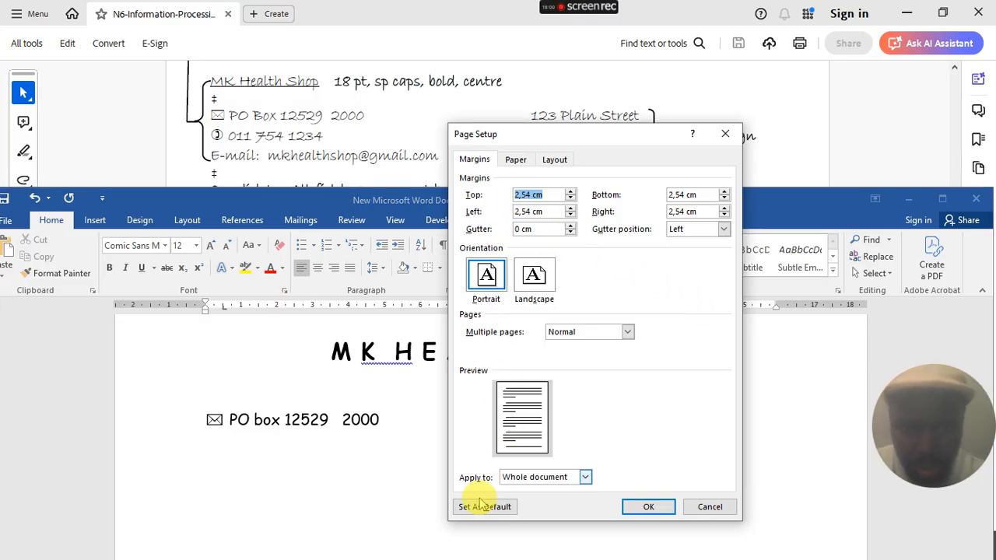
left_click(723, 134)
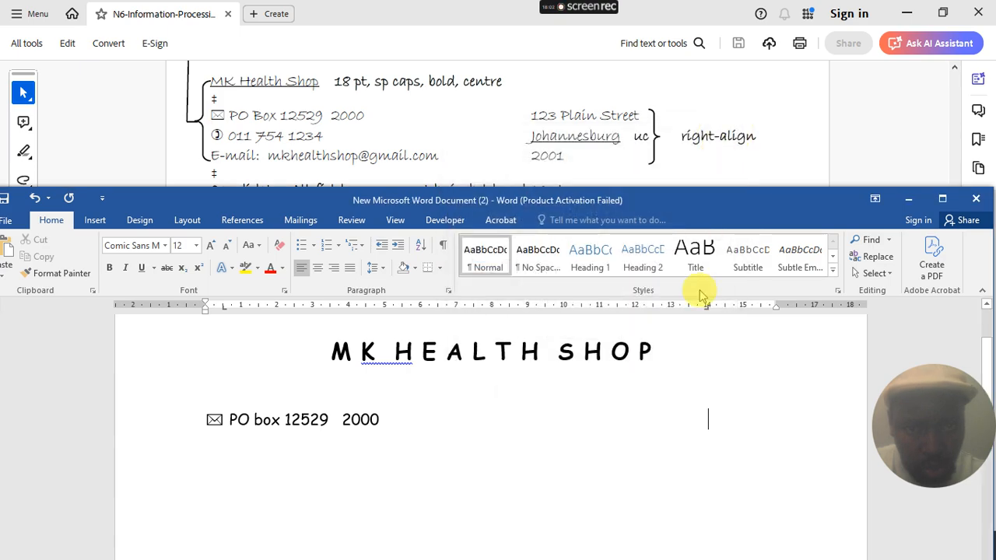
double_click(703, 304)
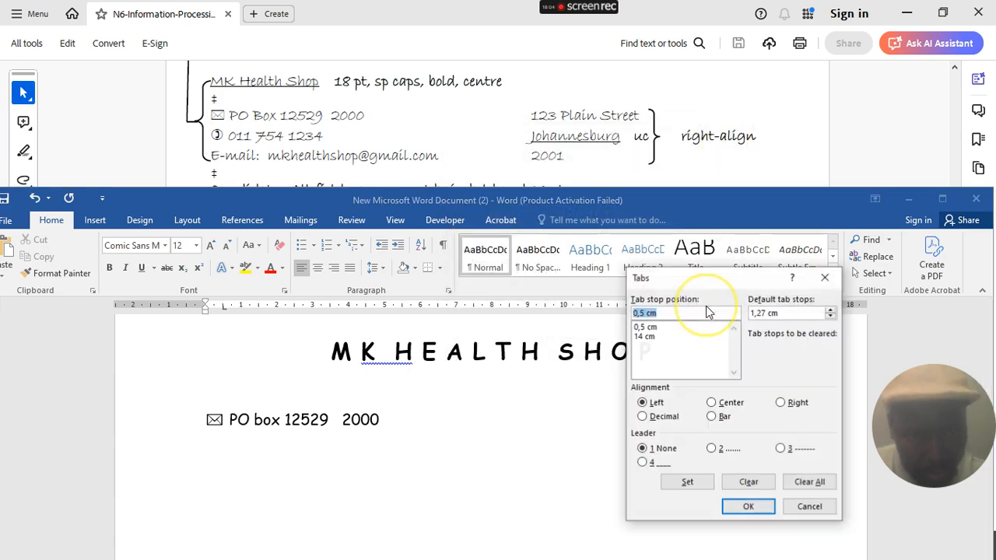
left_click(645, 336)
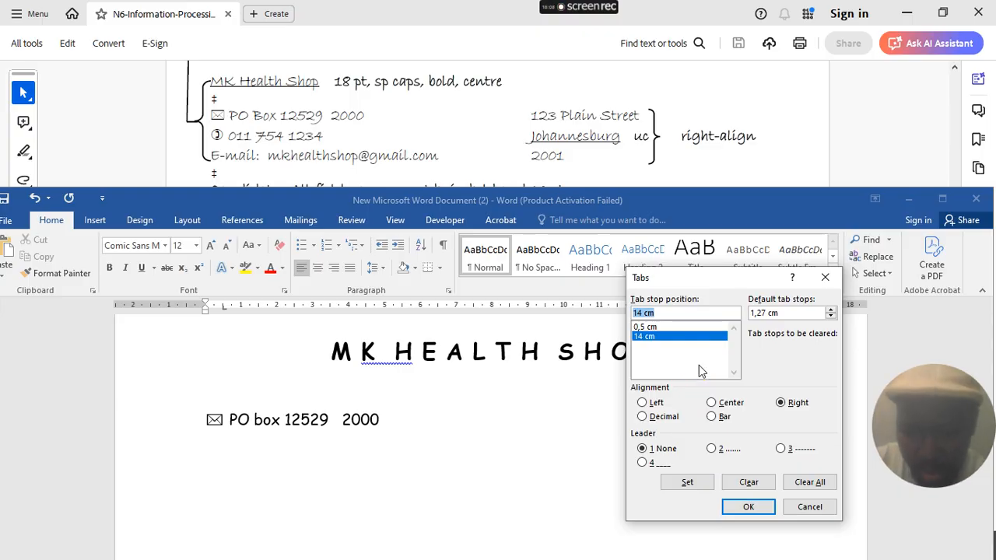
type("15")
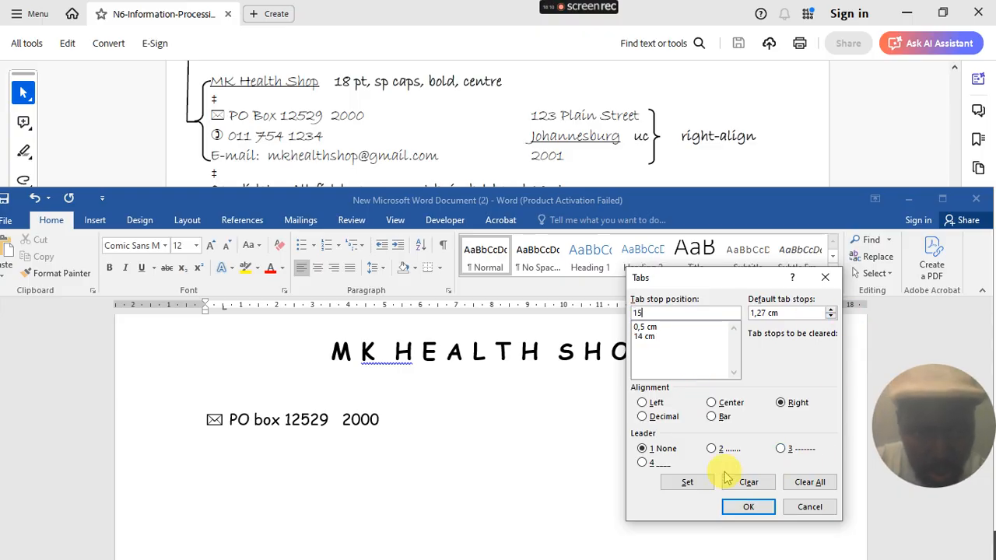
left_click(689, 482)
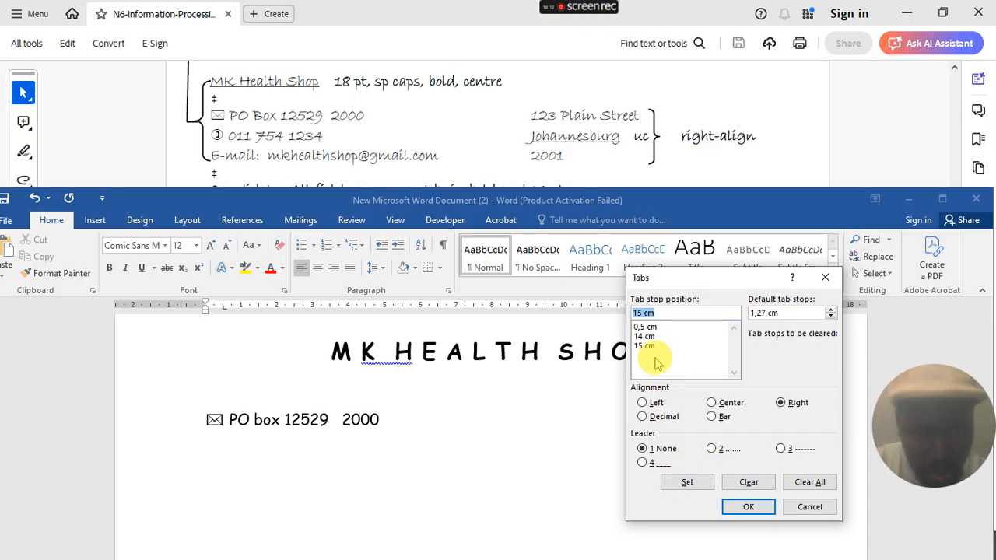
left_click(645, 336)
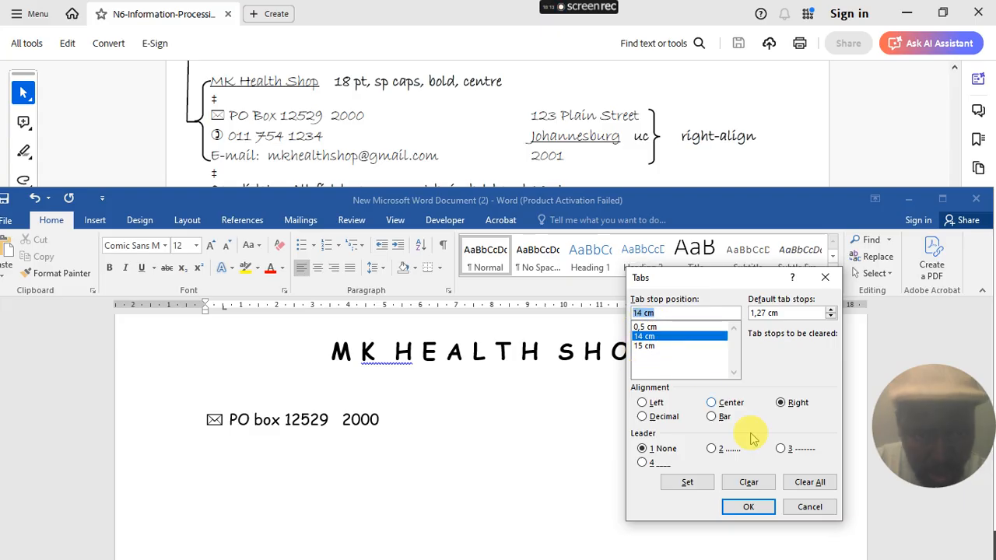
left_click(752, 483)
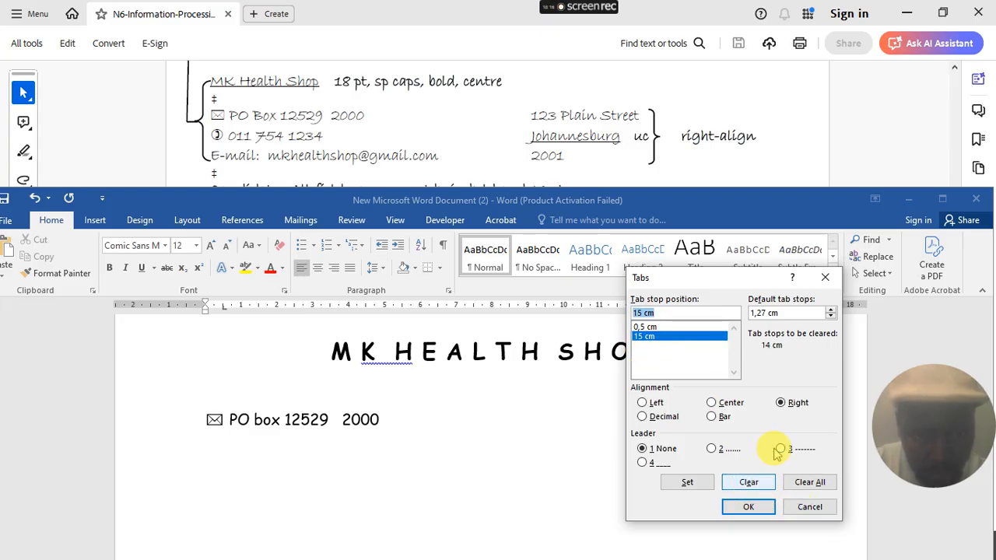
left_click(755, 506)
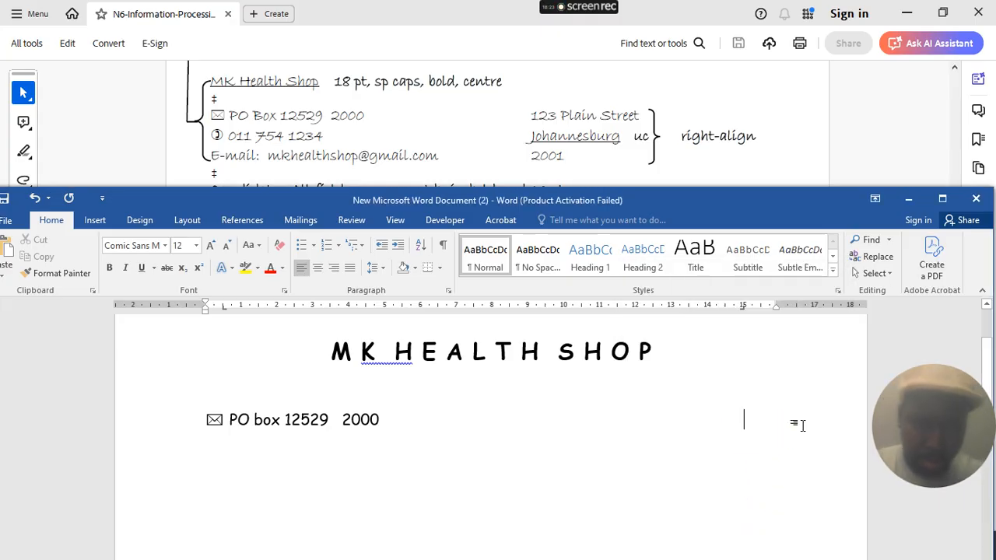
- Add the shop's street address at the right tab stop and indent the PO box line
key("Tab")
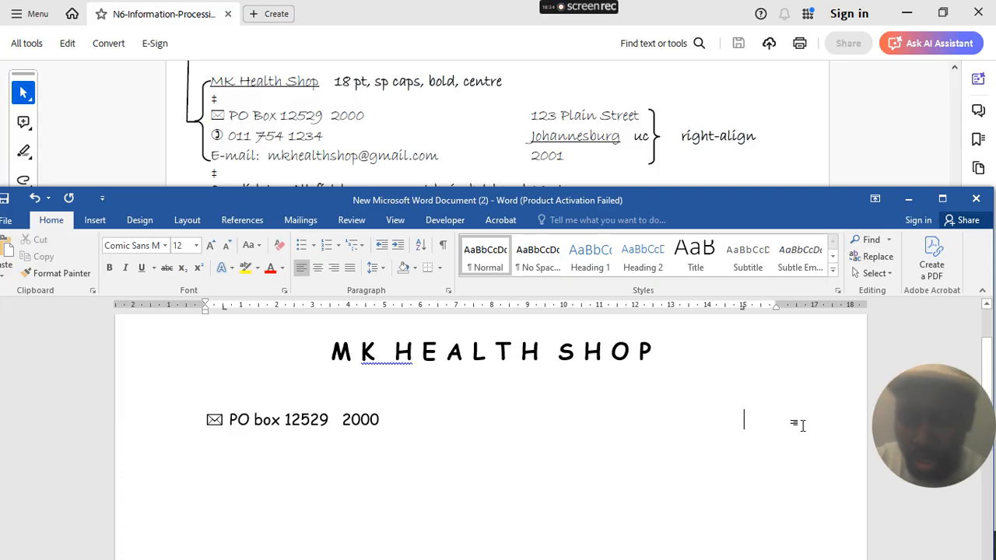
type("123 Plain ")
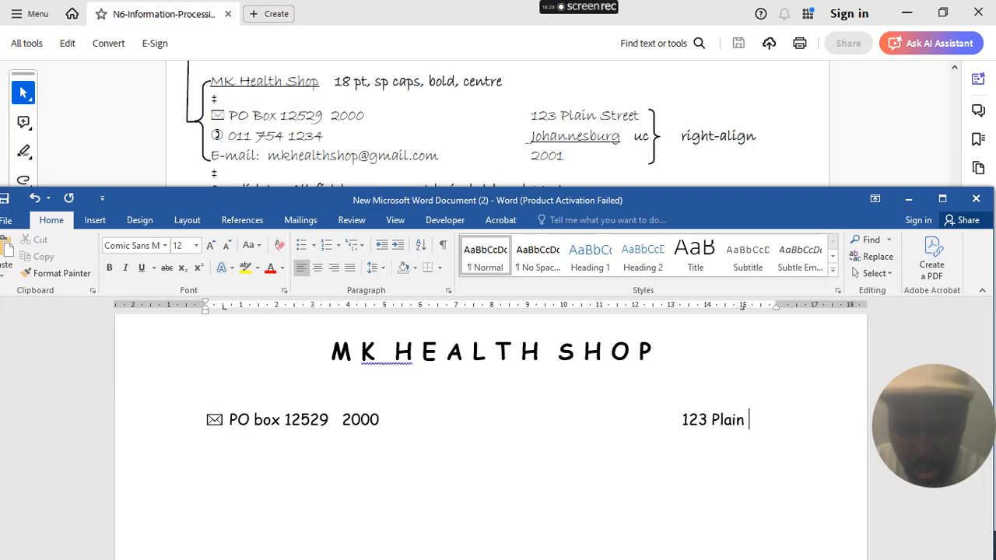
type("Street")
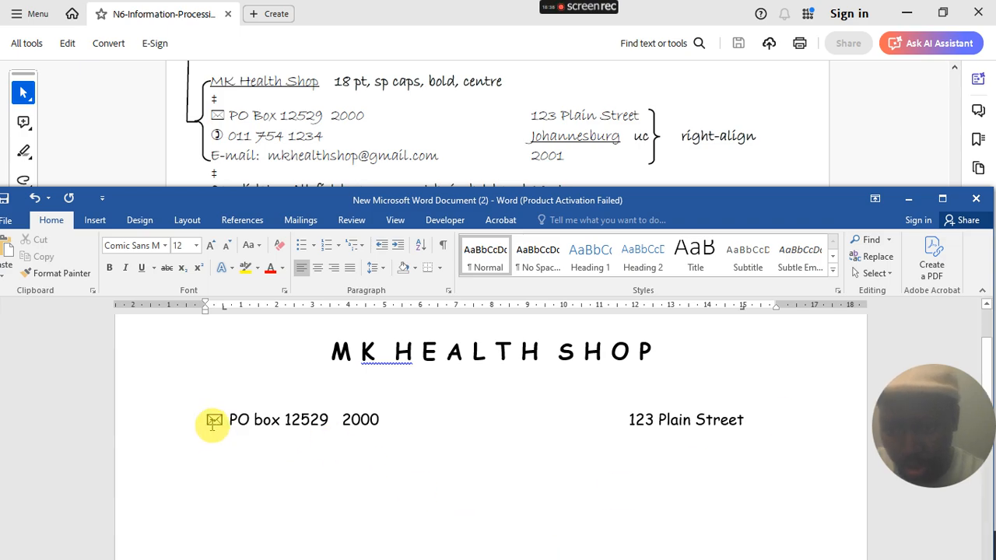
left_click(207, 420)
key("Tab")
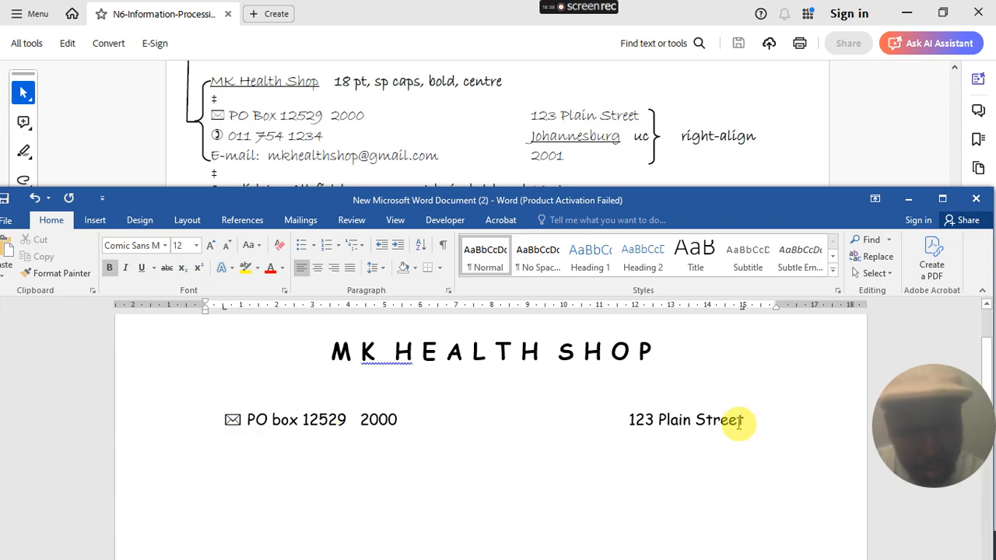
- Start the next line with a telephone symbol and begin the phone number
left_click(717, 446)
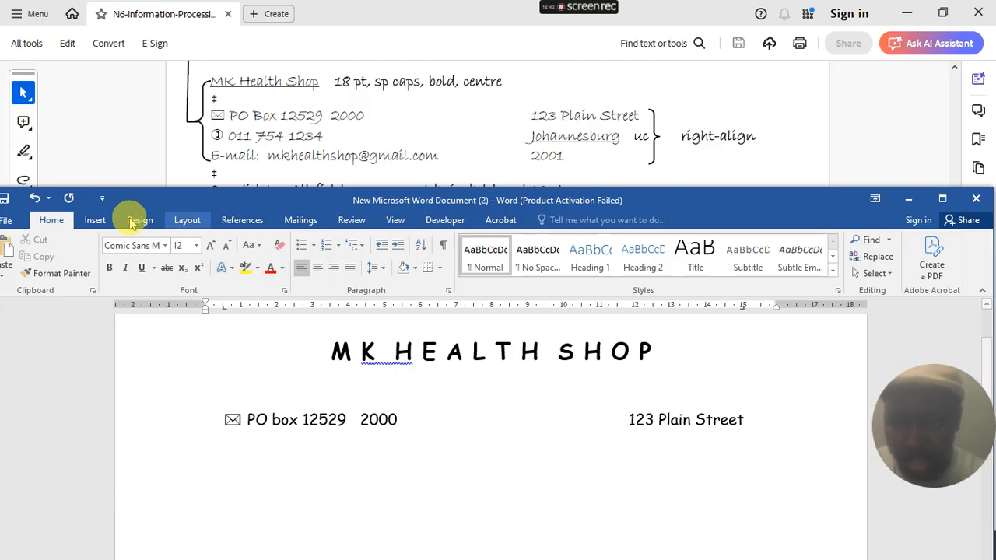
left_click(95, 220)
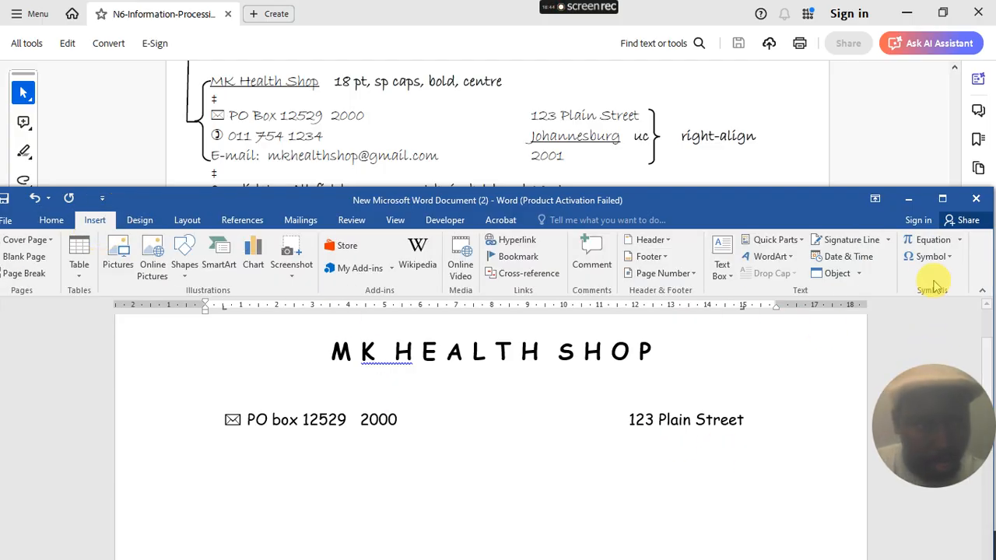
left_click(929, 255)
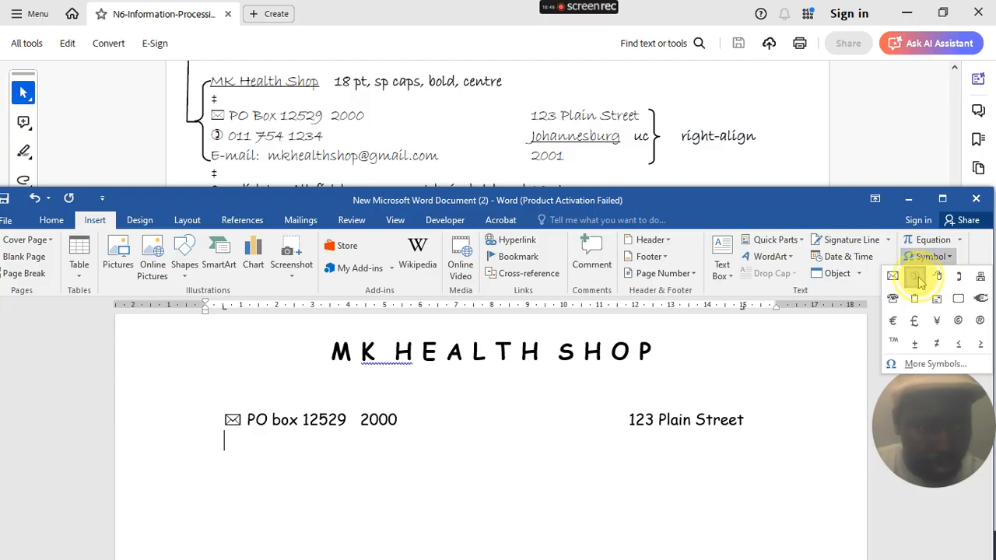
left_click(915, 276)
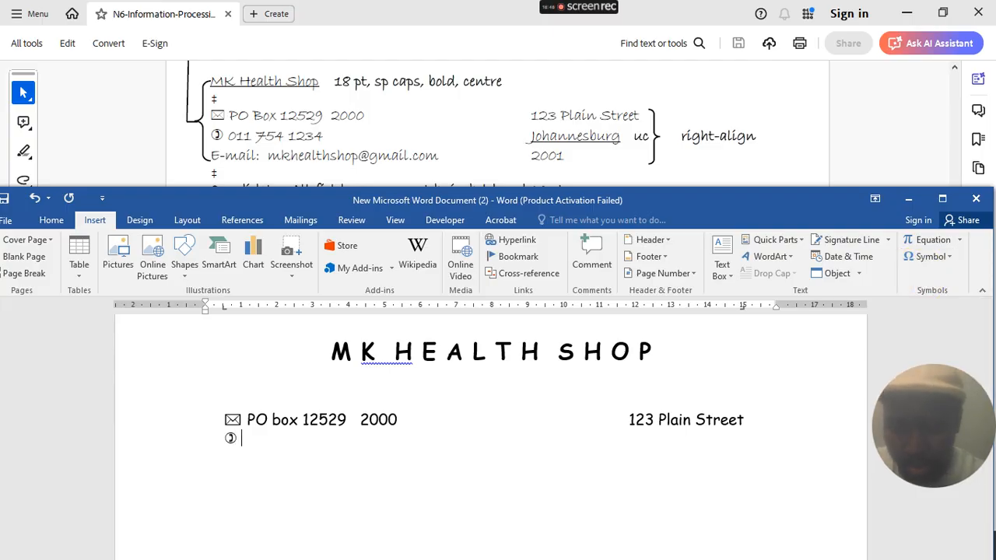
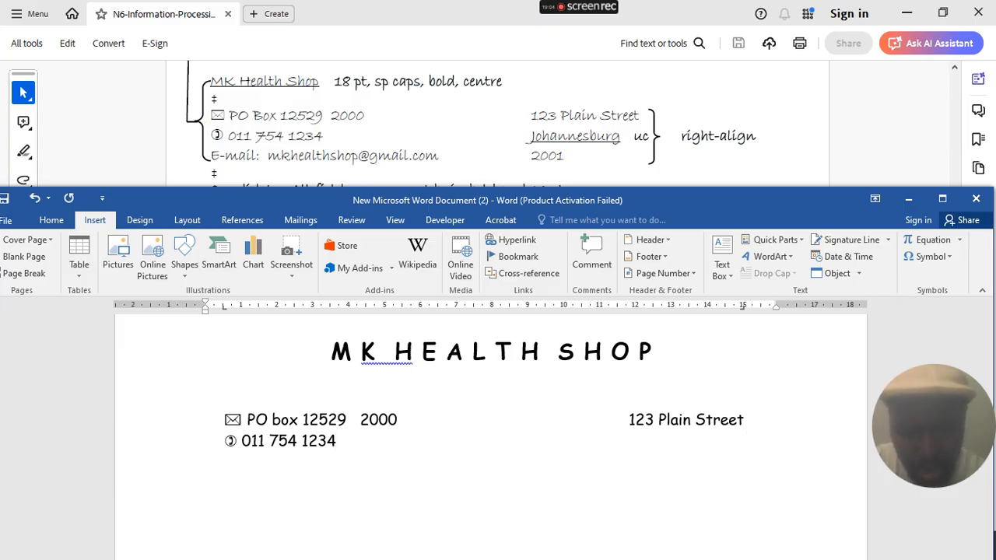
- Correct the misspelled town name under 123 Plain Street to 'Johannesburg'
key("BackSpace")
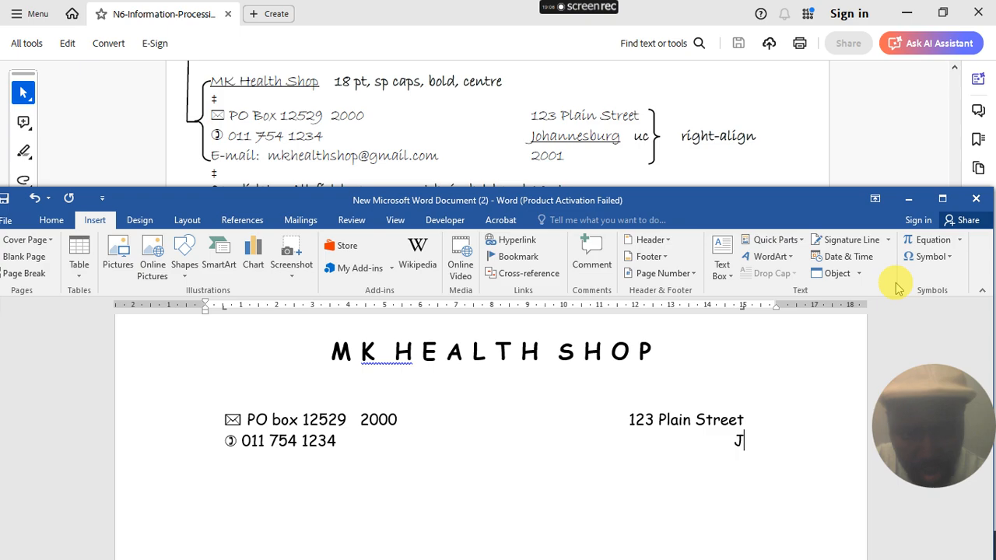
type("oha")
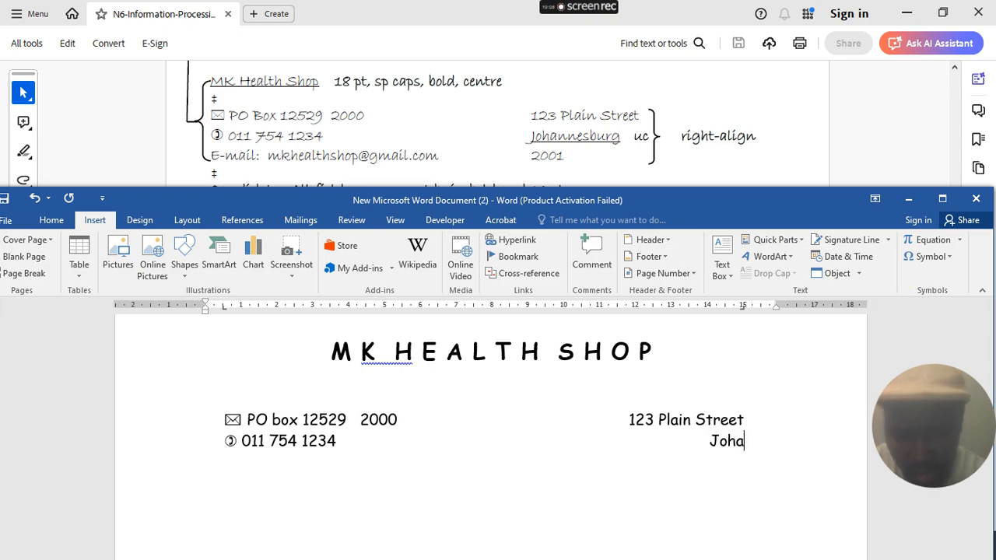
type("sburg")
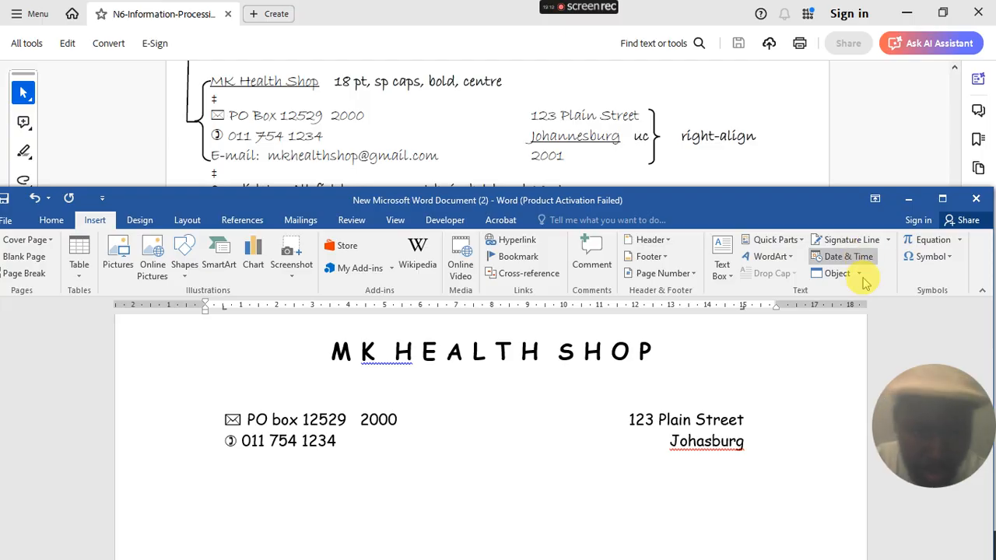
right_click(709, 443)
left_click(709, 443)
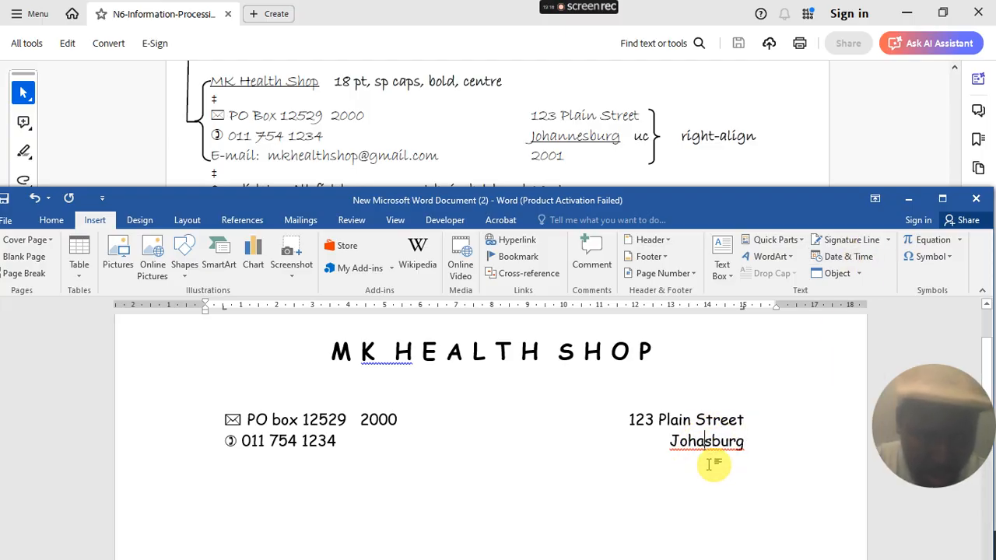
type("nne")
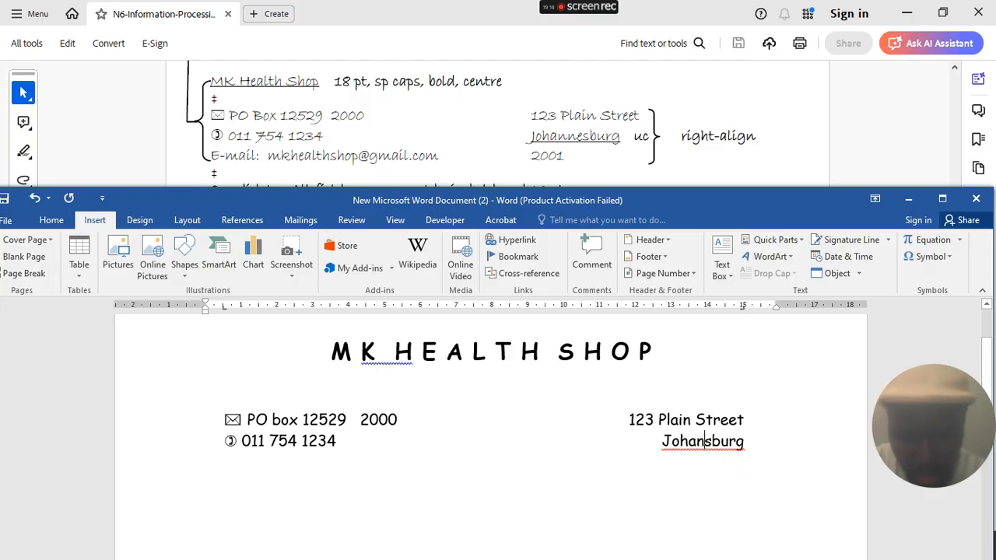
left_click(582, 422)
left_click(704, 461)
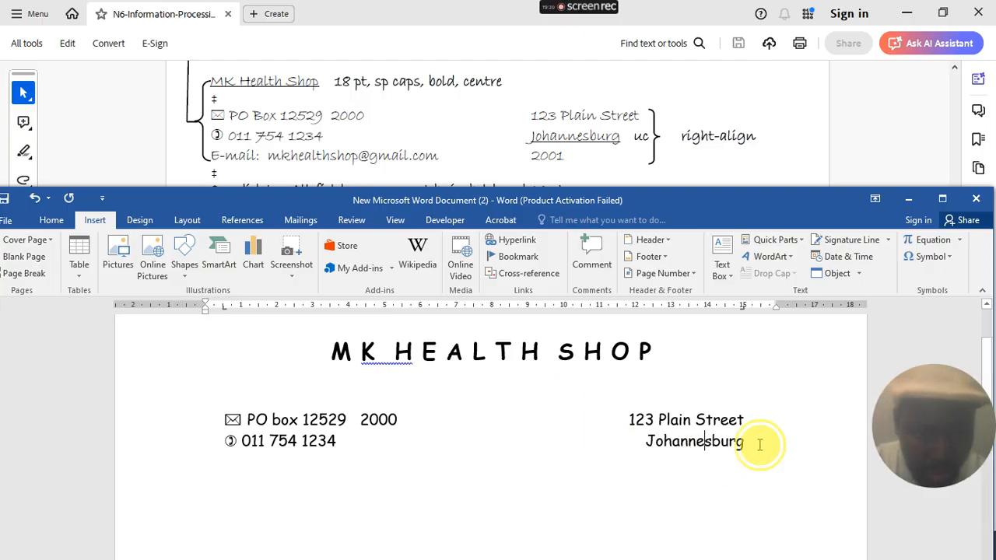
- Change Johannesburg to UPPERCASE and begin the next line with 'E-mail:'
left_click_drag(757, 444, 627, 438)
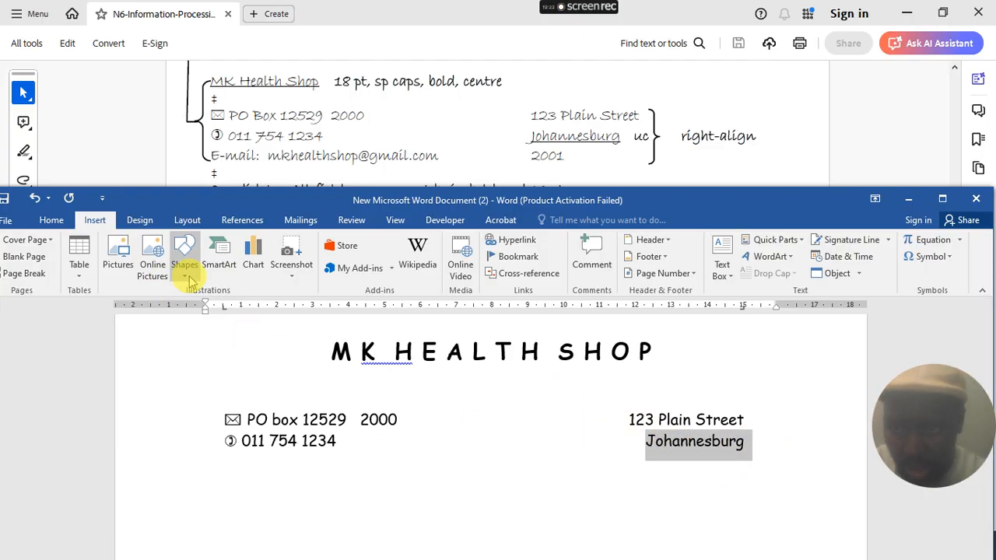
left_click(138, 221)
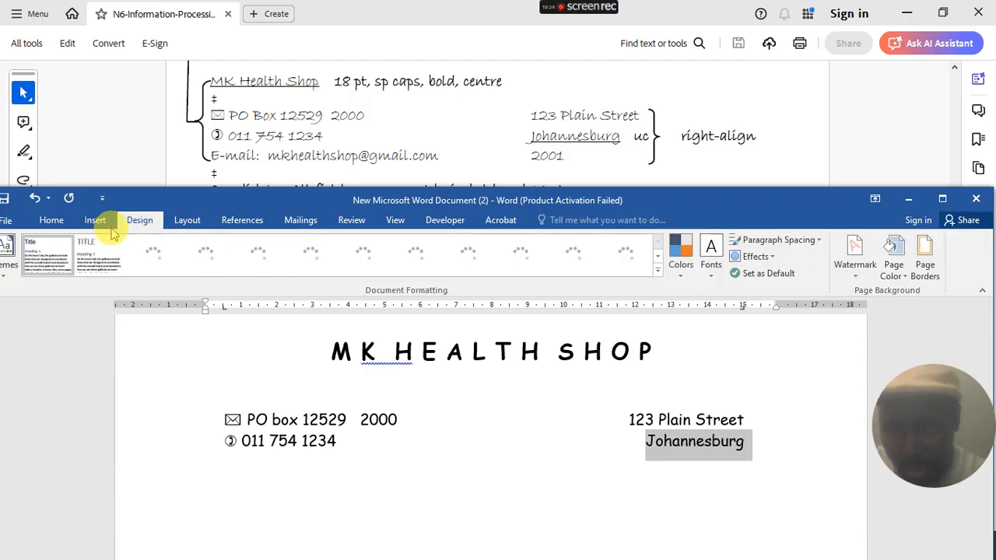
left_click(52, 220)
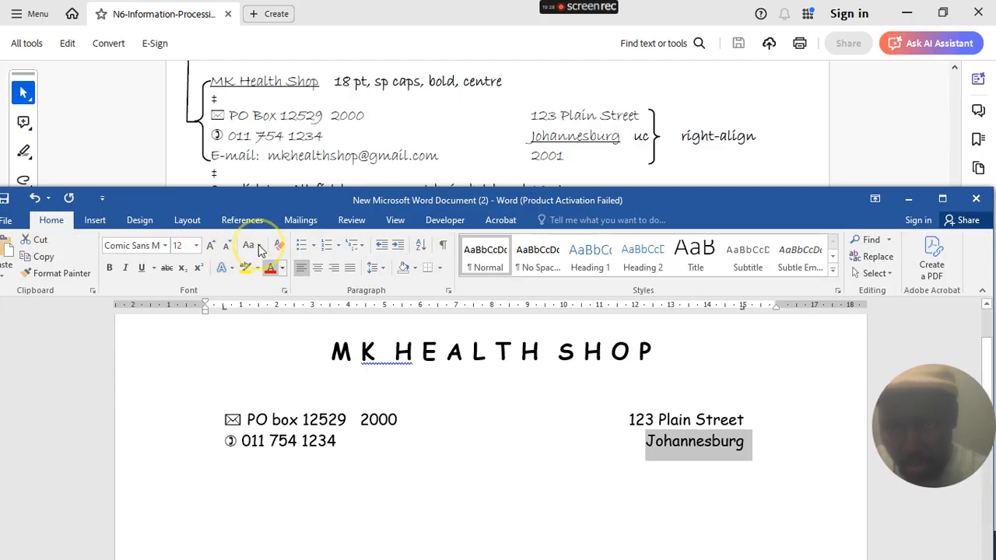
left_click(260, 247)
left_click(272, 300)
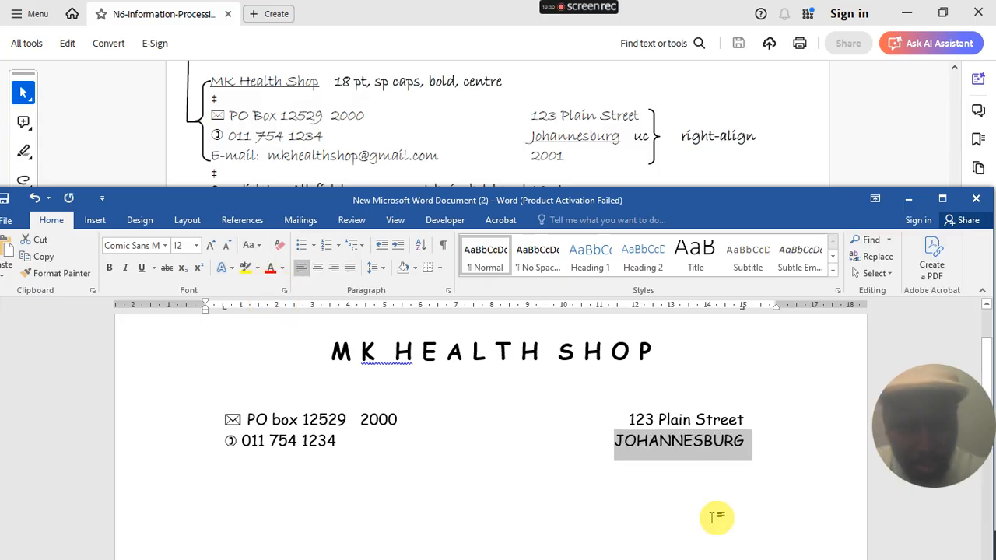
left_click(748, 443)
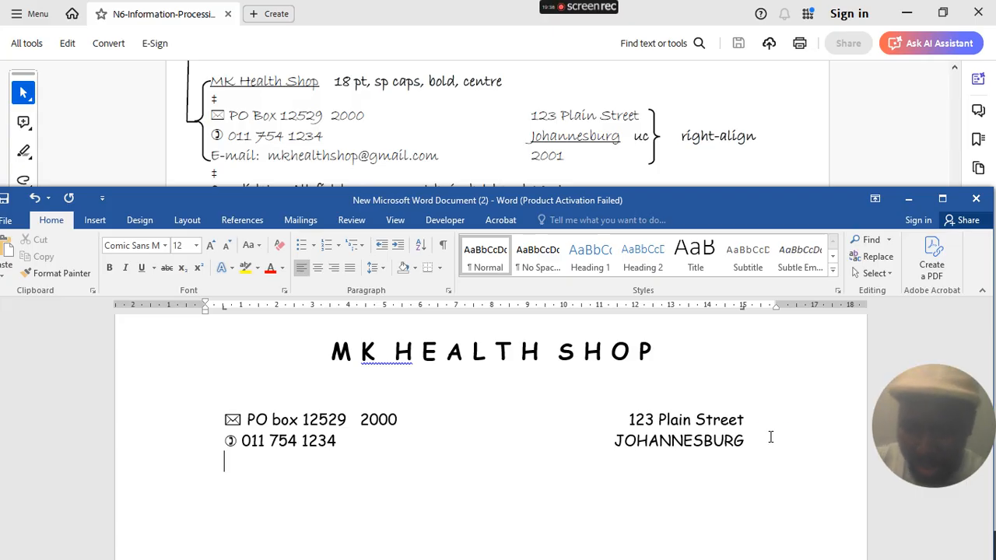
type("E-")
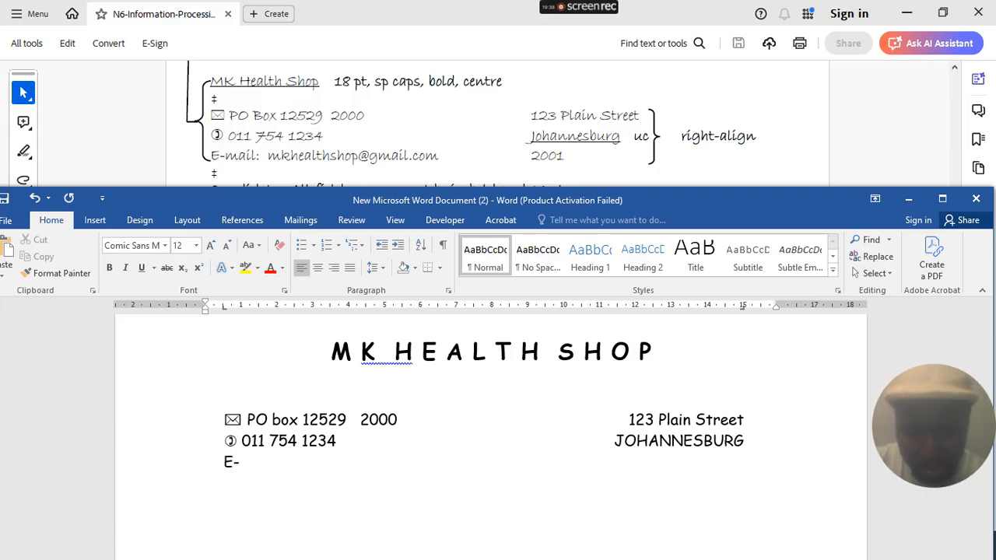
type("mail:")
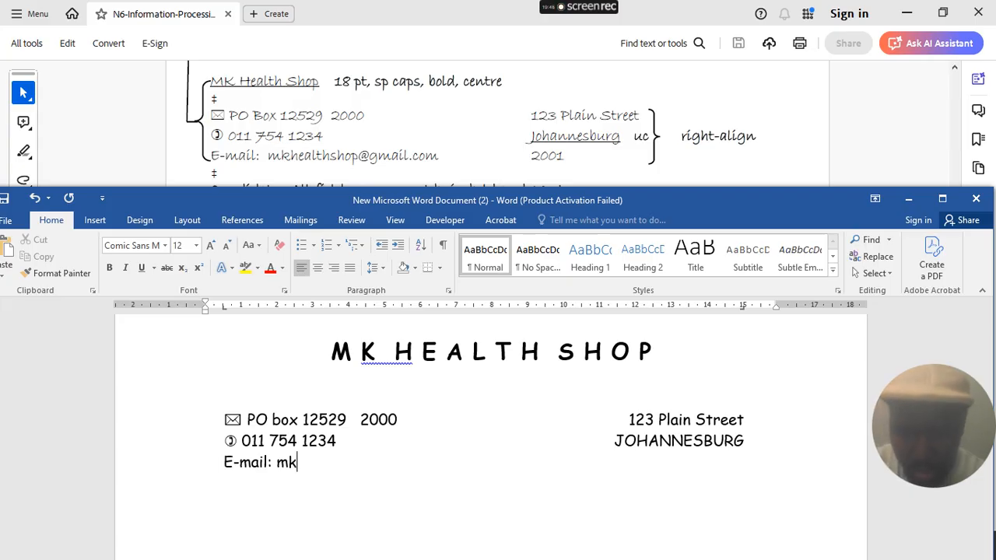
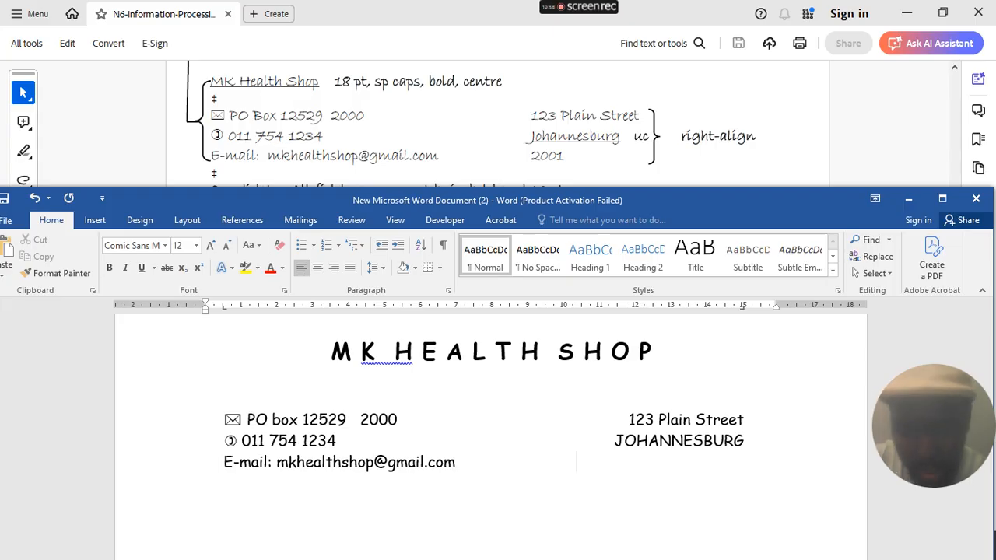
- Enter the shop's e-mail address after 'E-mail:', with postal code 2001 at the right tab stop
key("Tab")
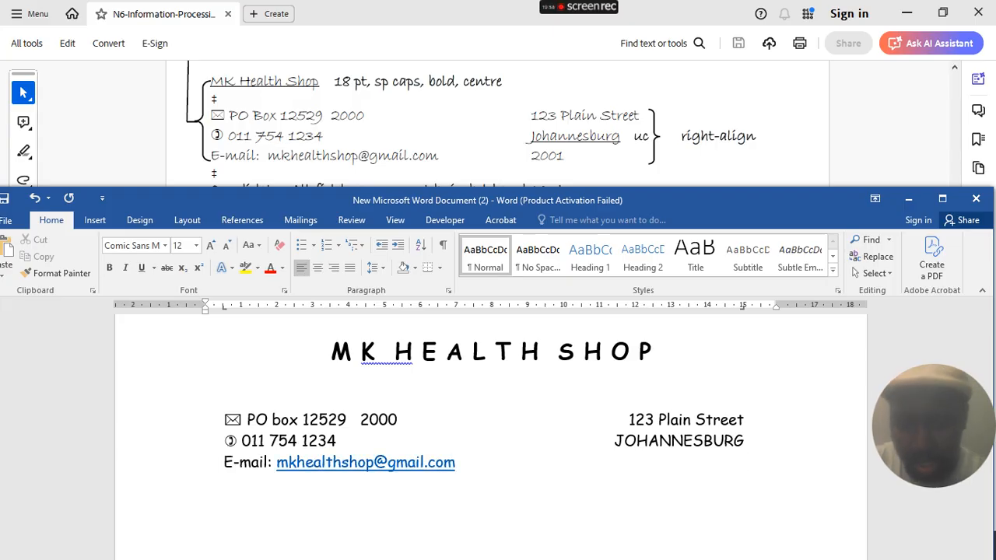
type("2001")
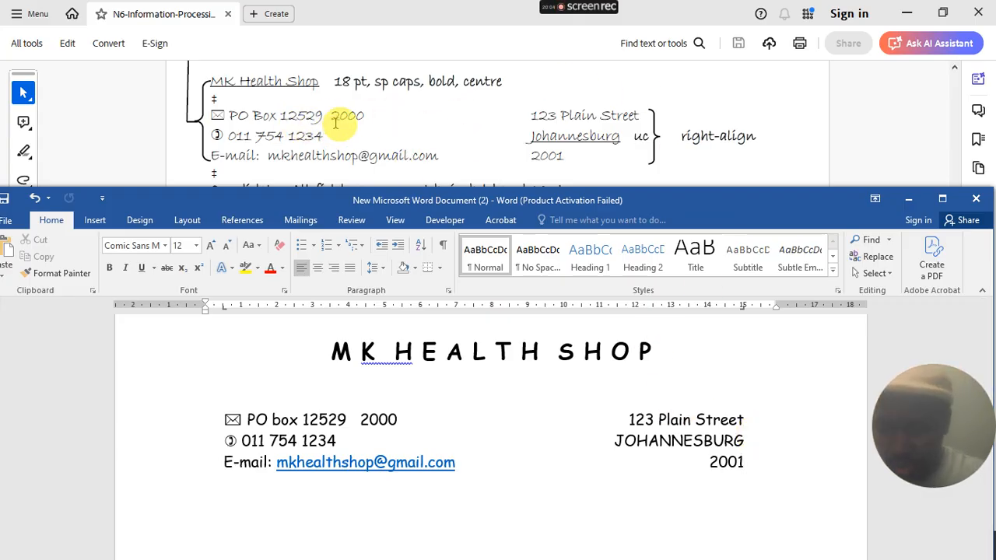
- Highlight the triple-border instruction in the exercise PDF, then restore both windows
scroll(336, 124, "down", 1)
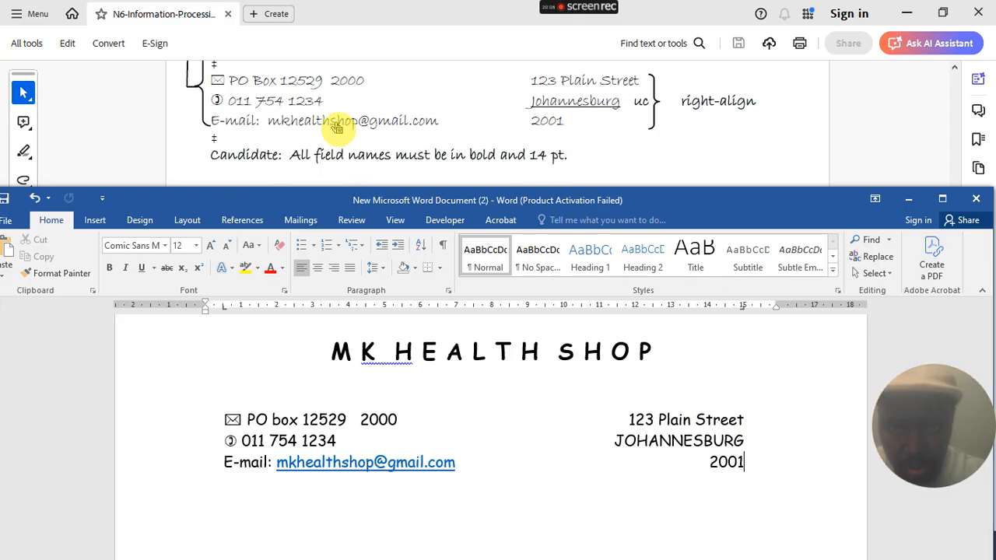
scroll(340, 116, "up", 2)
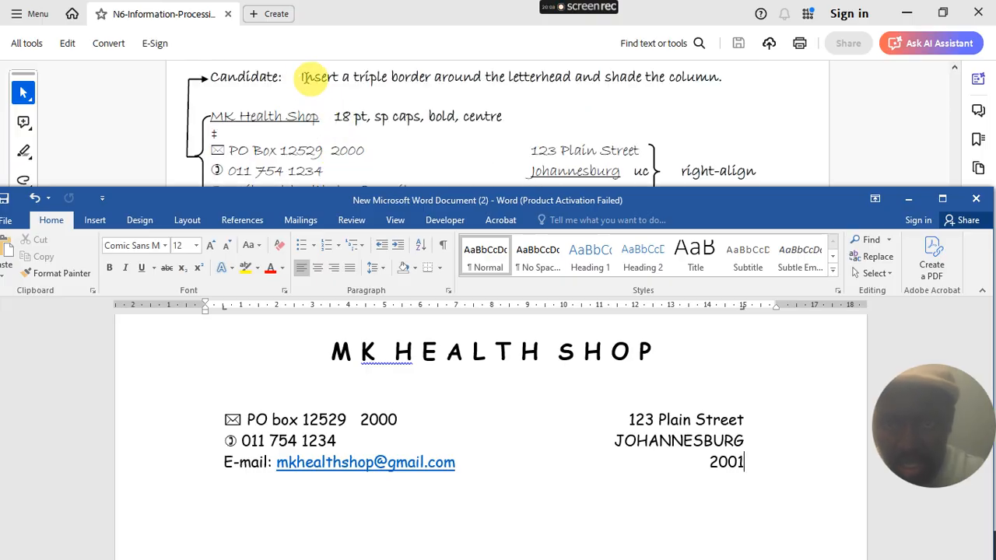
left_click_drag(301, 77, 722, 82)
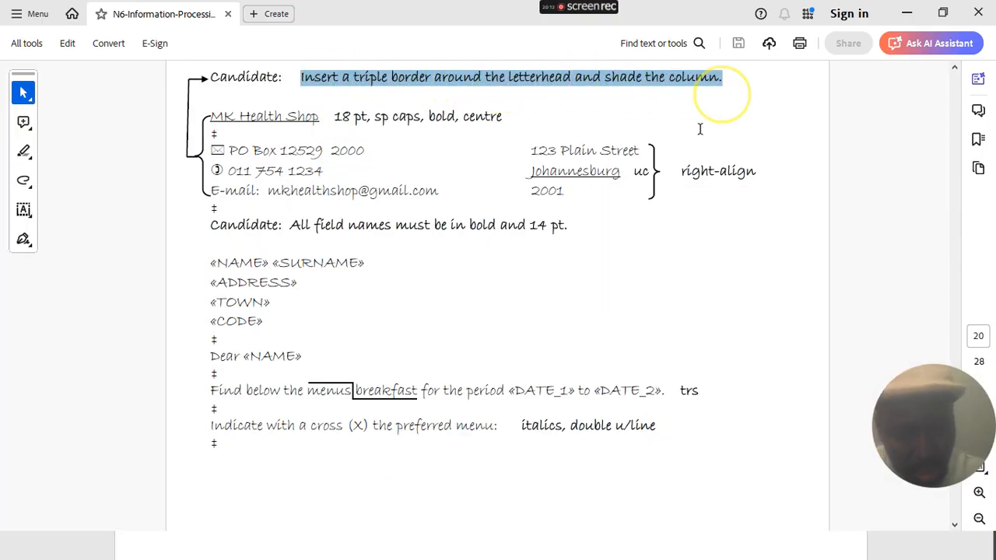
left_click(906, 14)
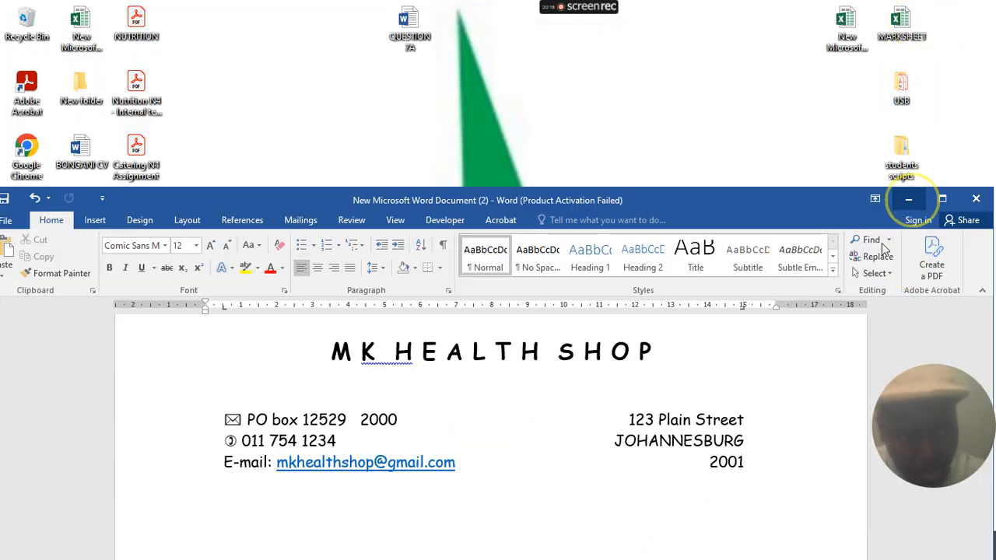
left_click(908, 201)
left_click(513, 546)
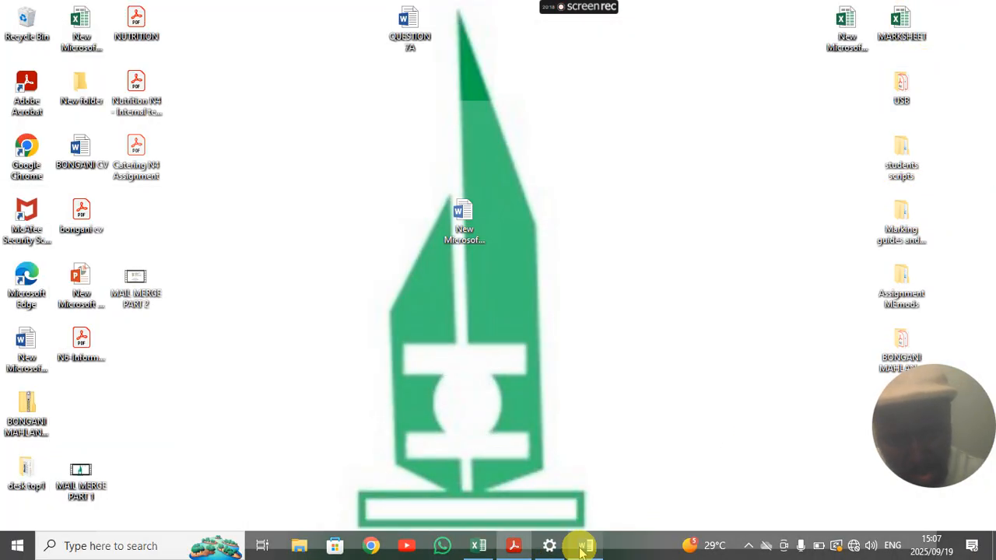
left_click(583, 544)
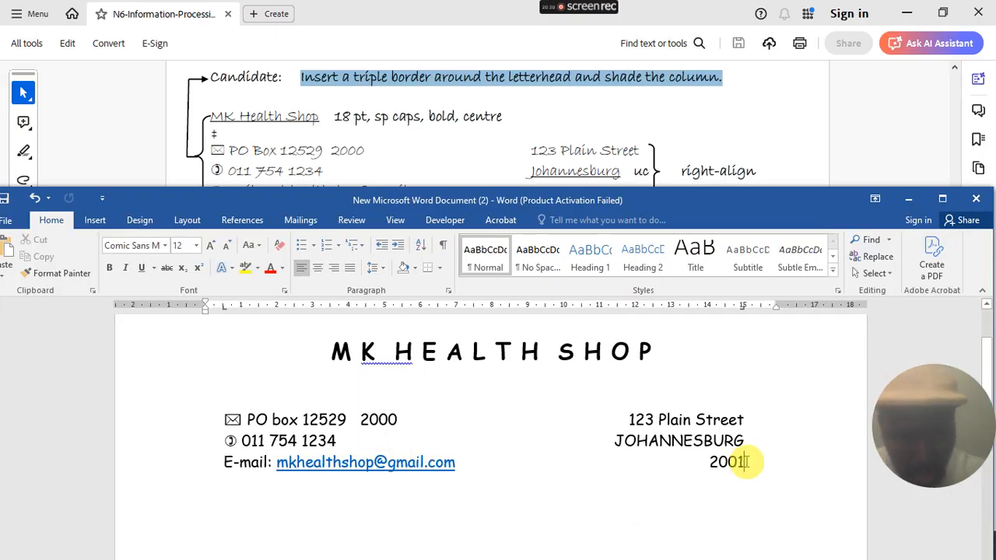
- Select the letterhead and give it a triple-line Box border in Borders and Shading
mouse_move(451, 422)
left_mouse_down()
mouse_move(178, 368)
mouse_move(182, 354)
left_mouse_up()
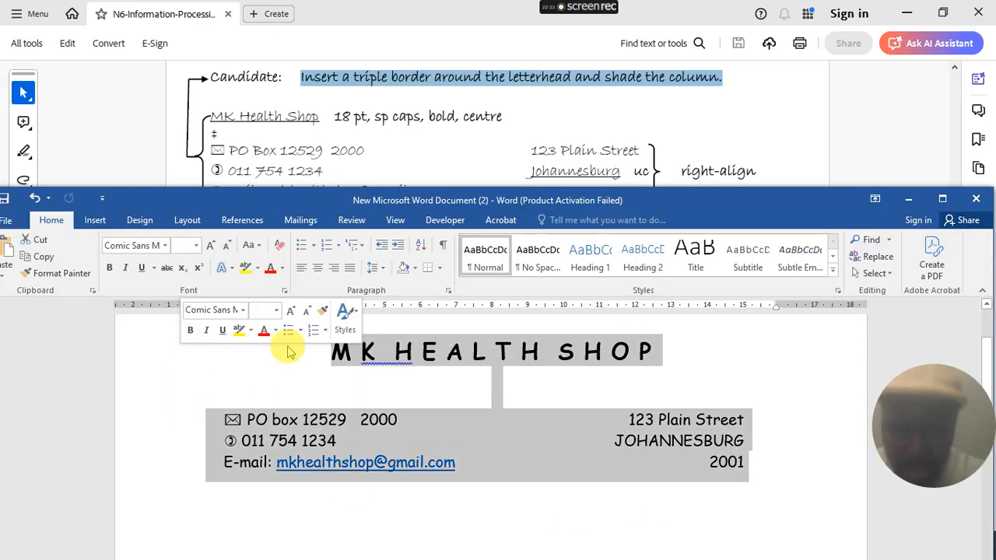
left_click(439, 268)
left_click(458, 258)
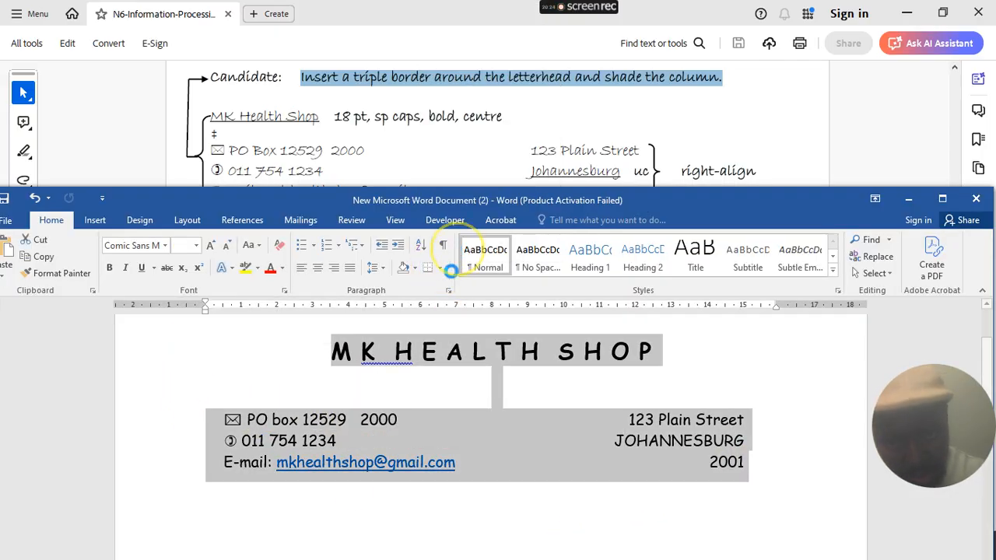
left_click(589, 189)
left_click(558, 188)
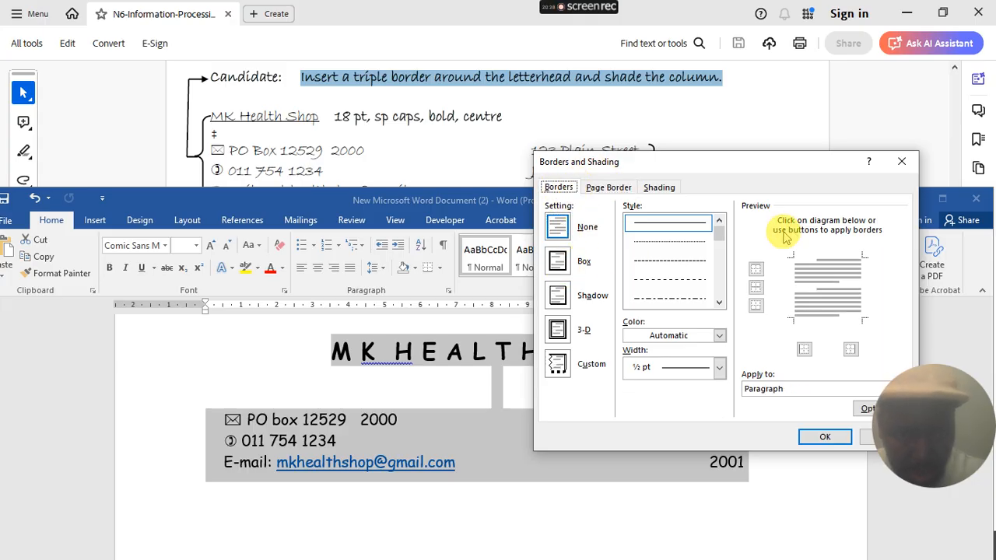
left_click(720, 303)
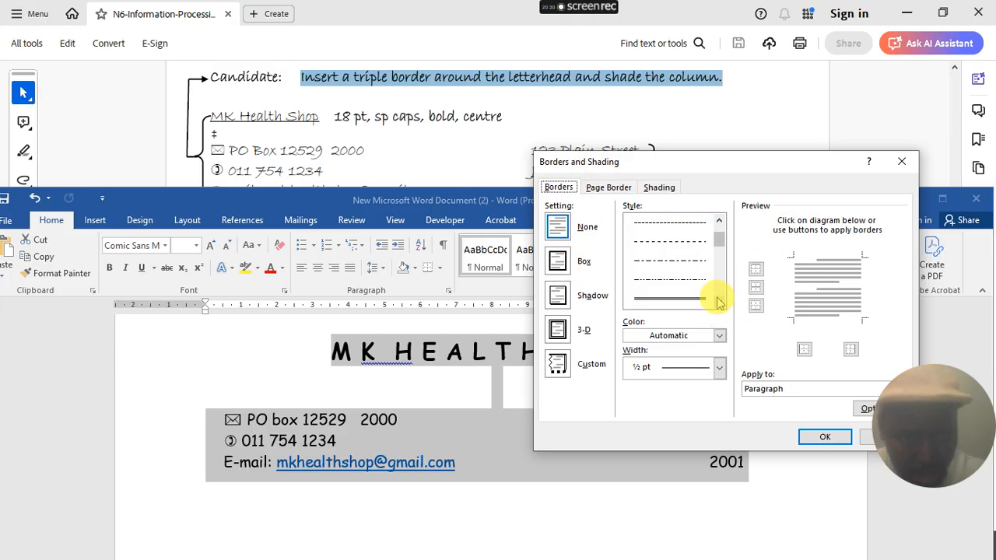
left_click(718, 302)
left_click(694, 300)
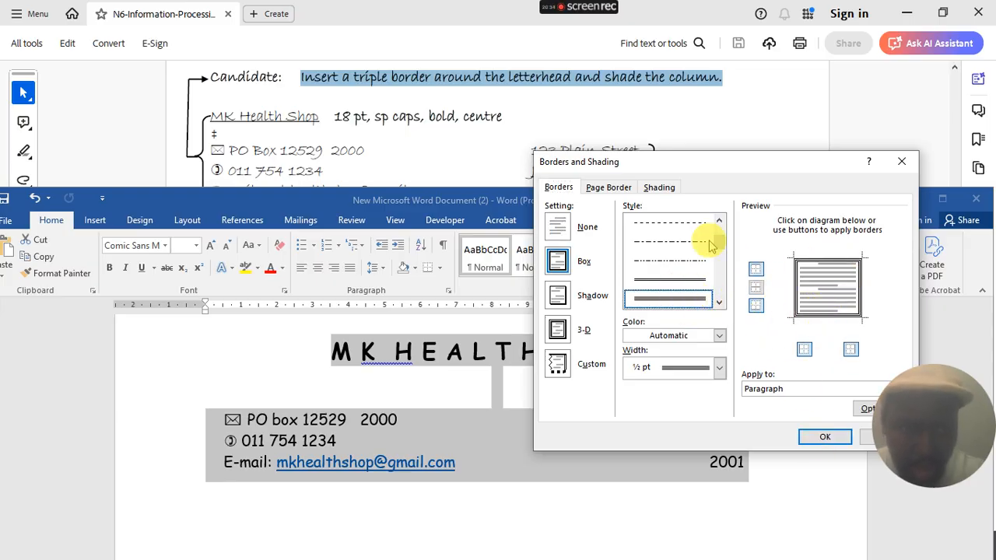
- Add grey shading, apply the border and shading, and dismiss the heading's spelling suggestions
left_click(660, 189)
left_click(632, 223)
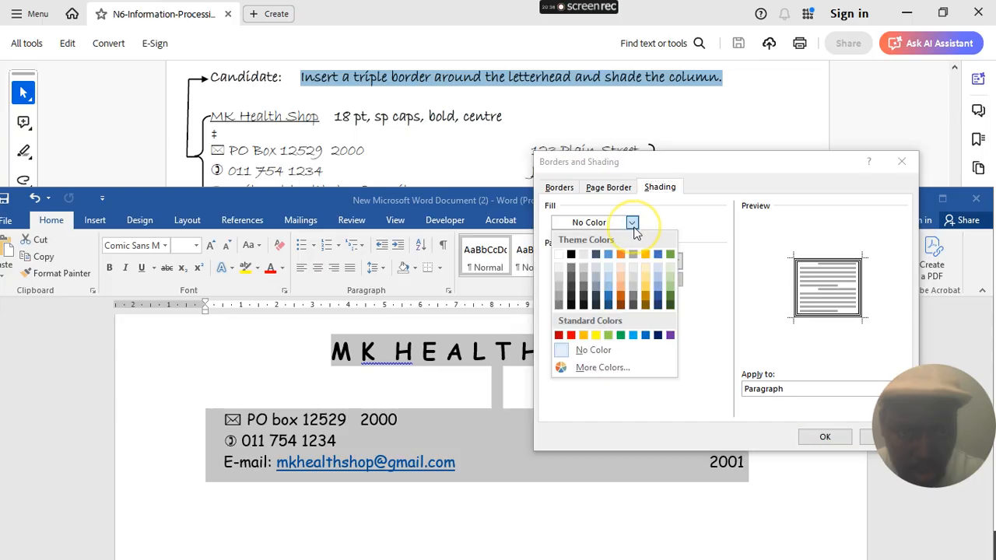
left_click(559, 289)
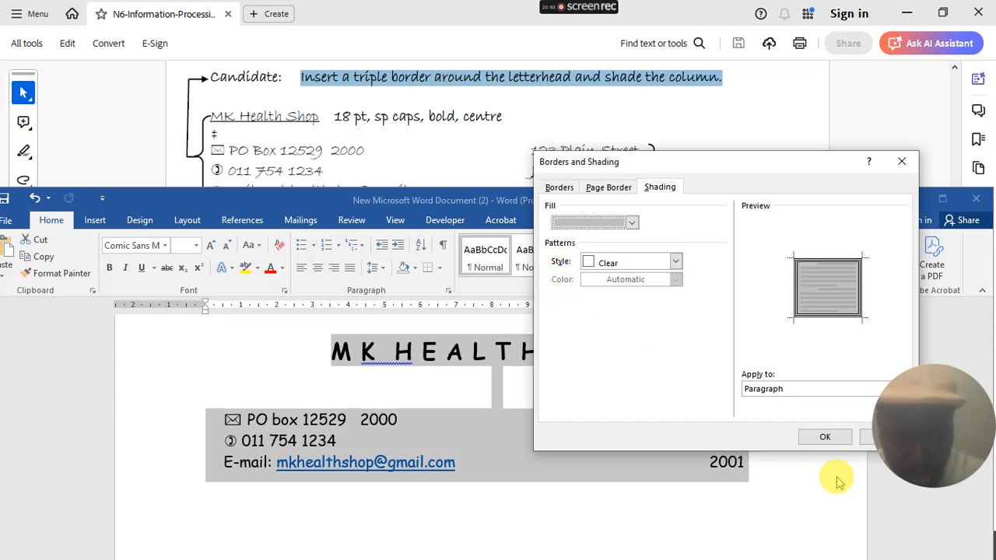
left_click(808, 436)
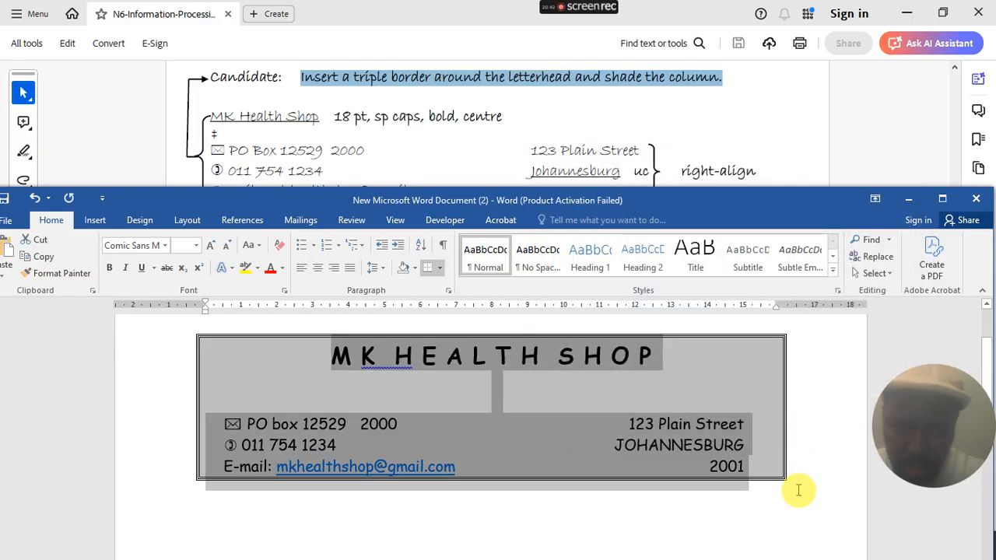
left_click(813, 492)
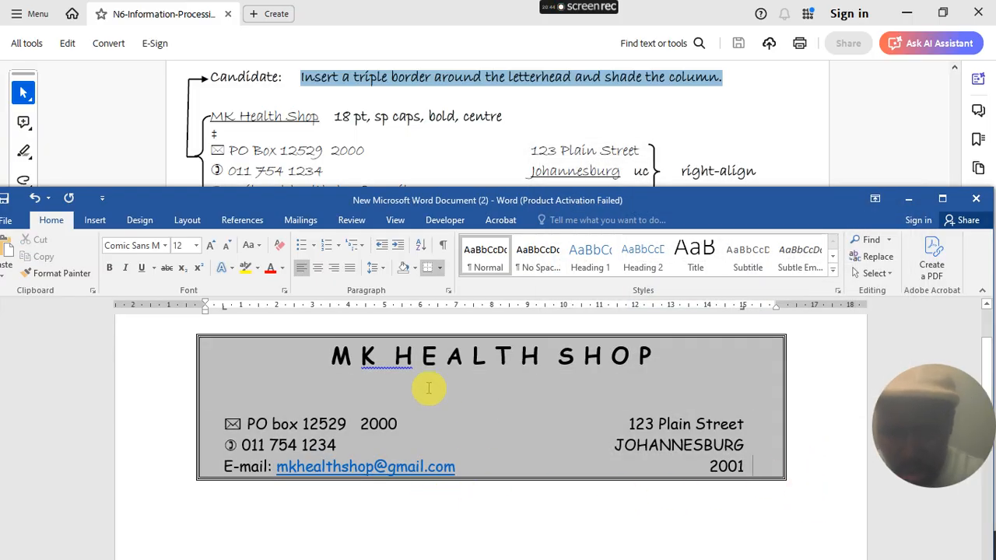
right_click(391, 367)
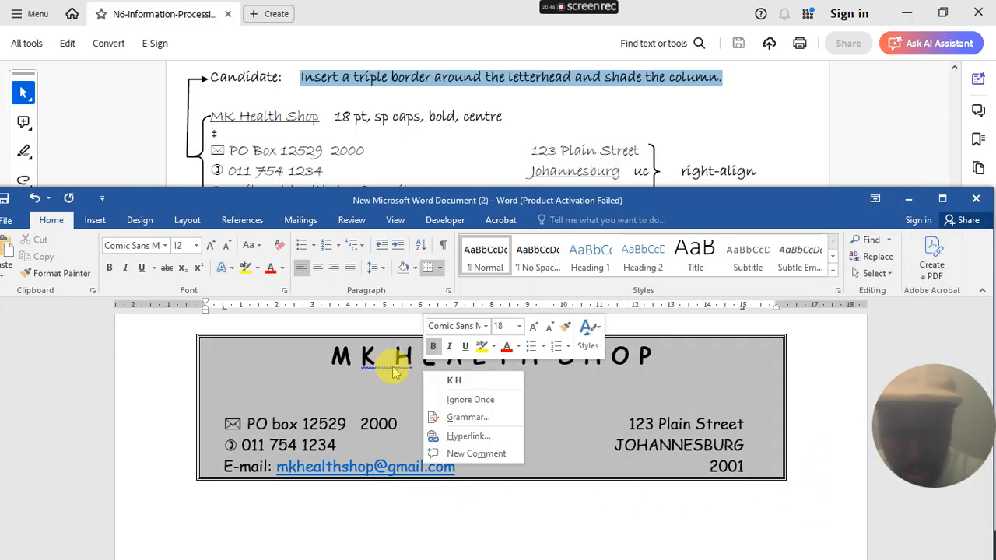
left_click(626, 375)
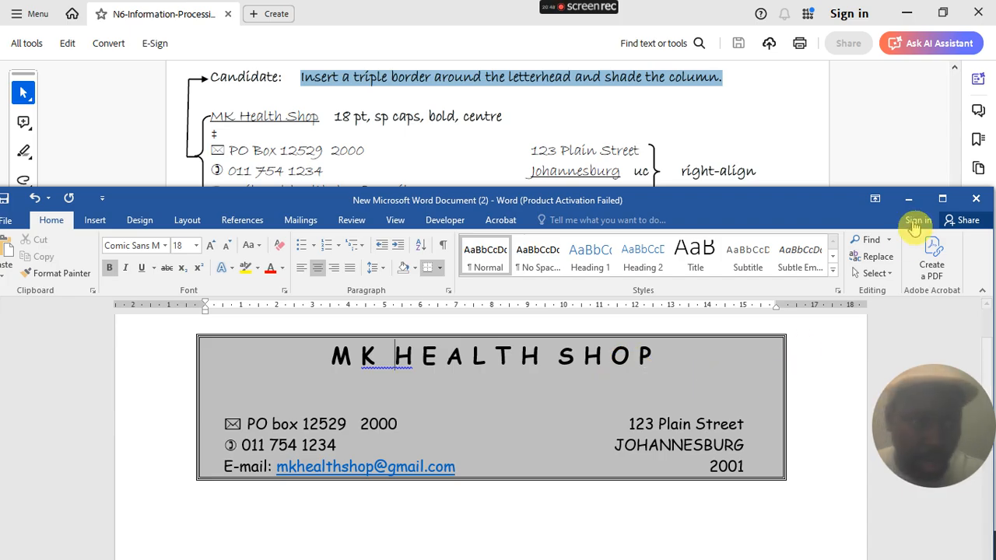
- Maximize Word and add an empty line below the bordered letterhead, then check the PDF brief
left_click(942, 199)
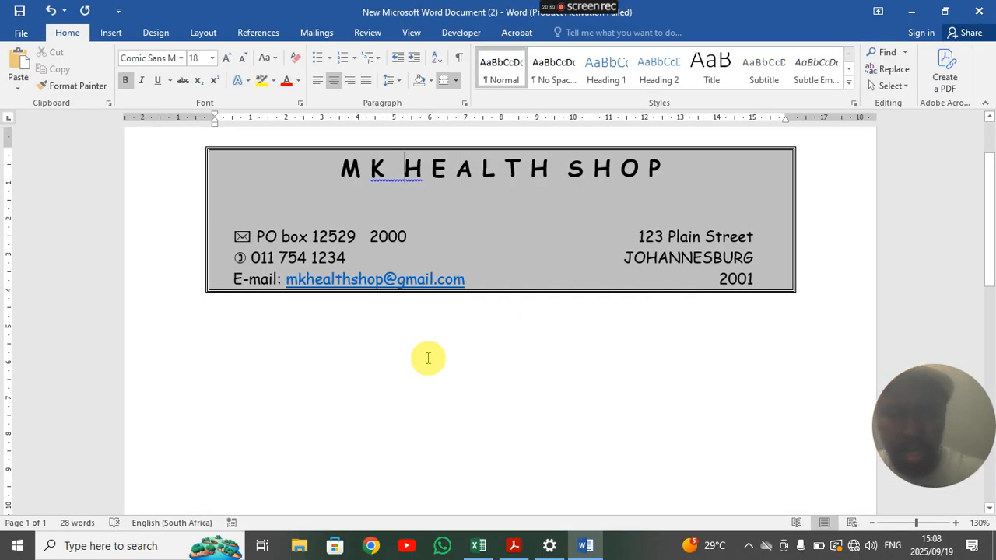
left_click(465, 391)
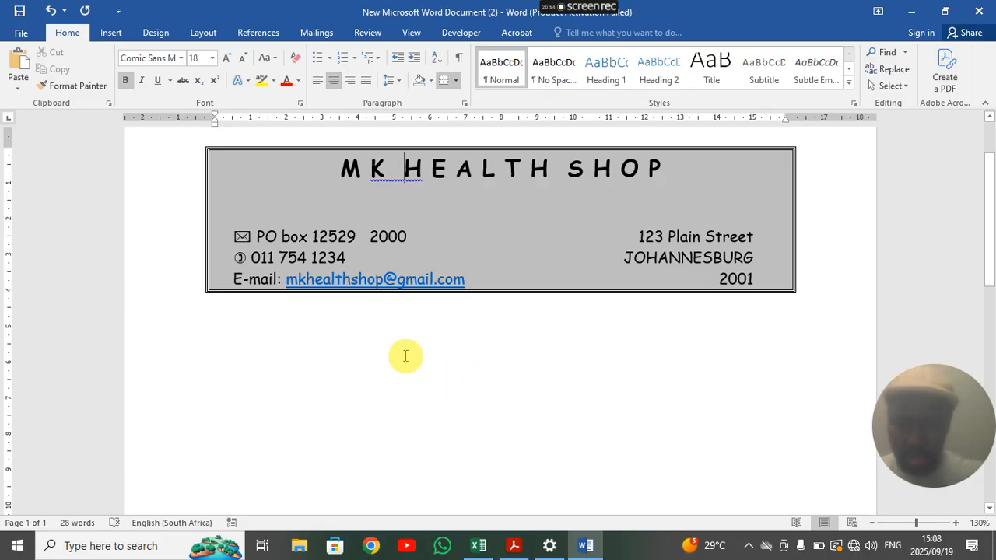
left_click(215, 325)
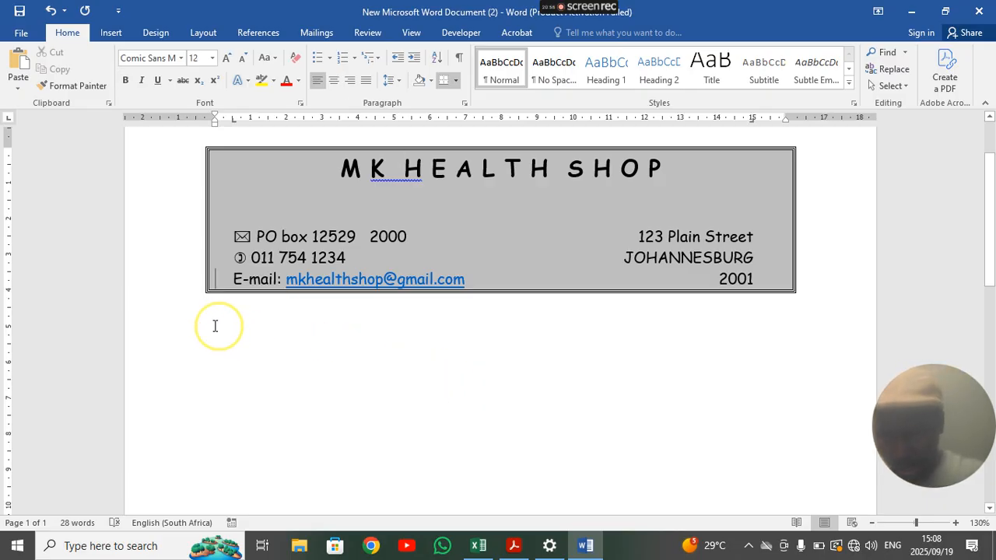
key("Return")
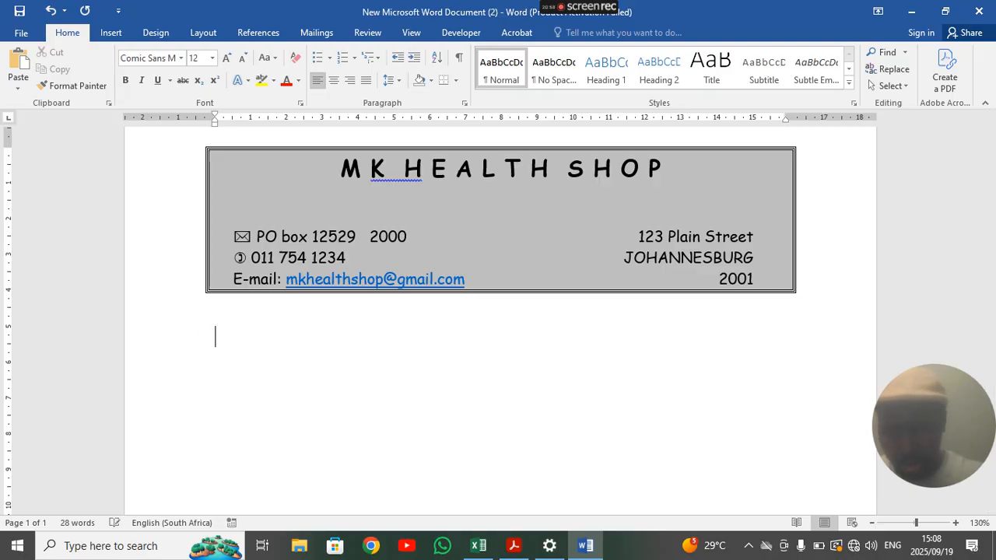
left_click(909, 12)
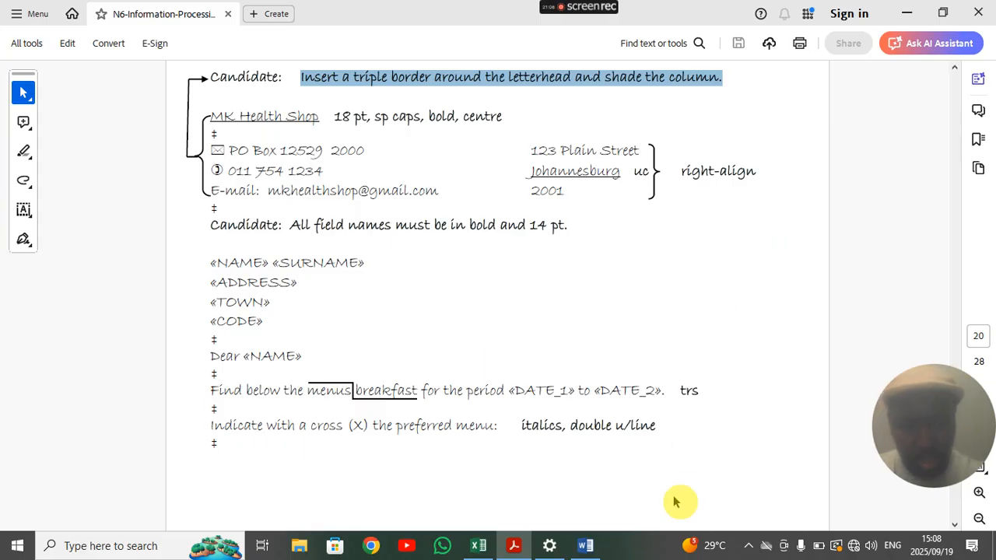
left_click(585, 545)
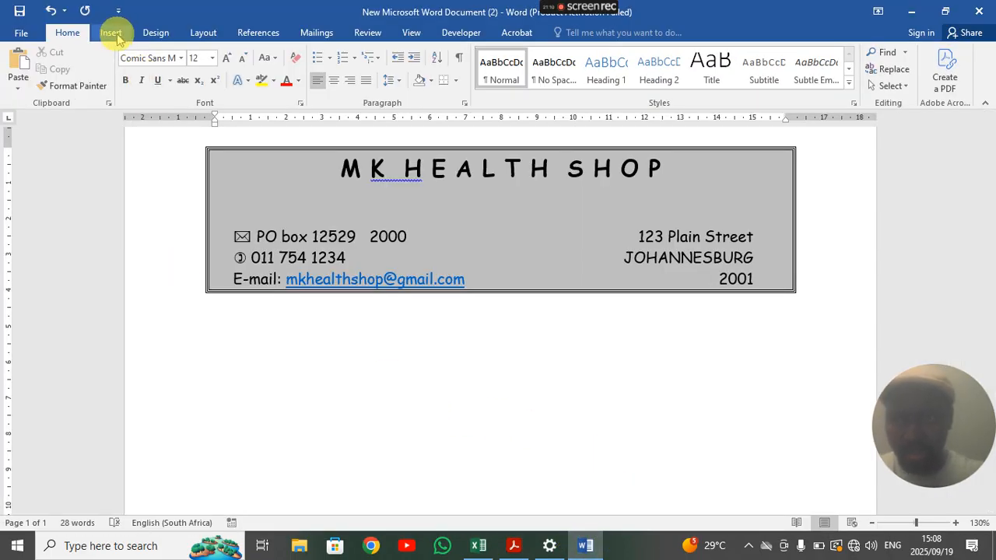
- Use the existing QUESTION 7A file on the Desktop as the mail merge recipient list
left_click(313, 35)
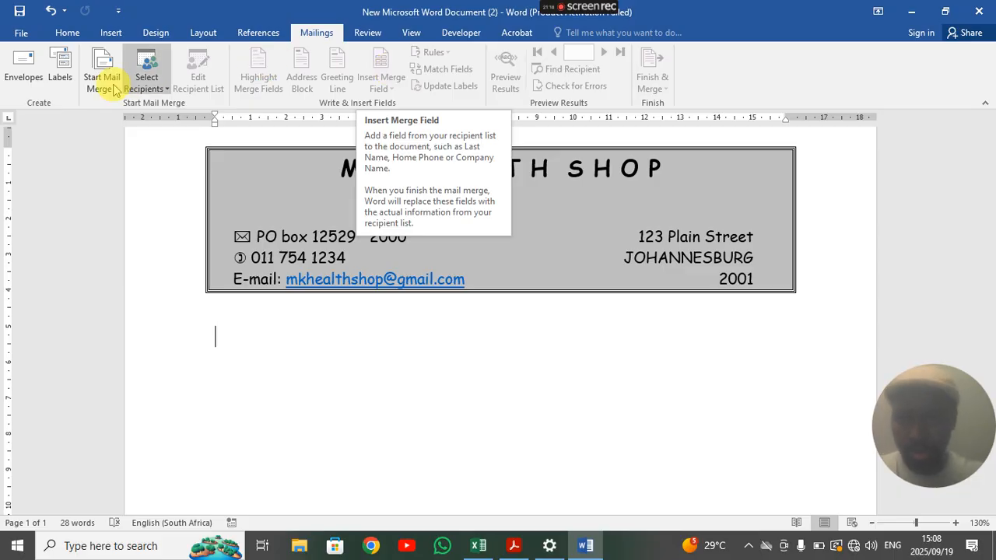
left_click(146, 87)
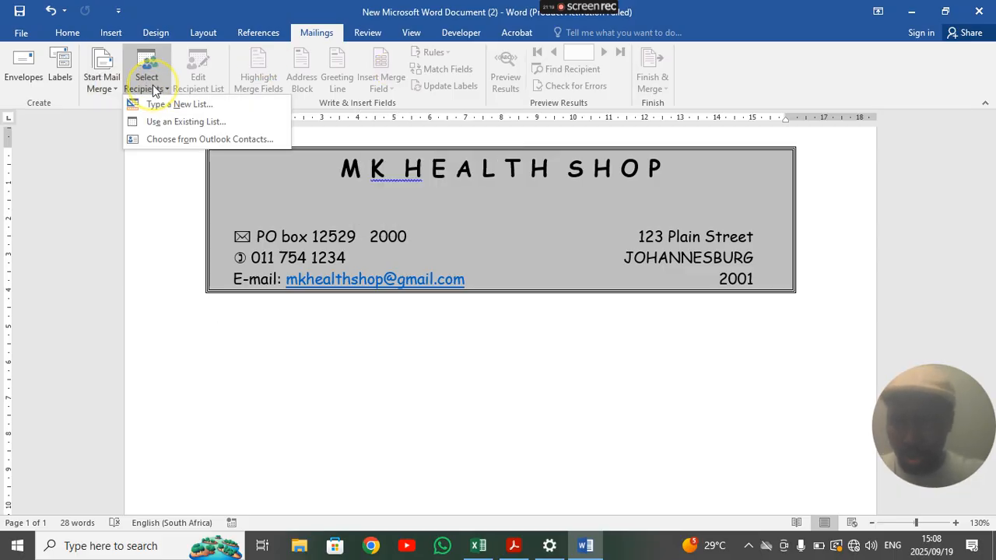
left_click(173, 122)
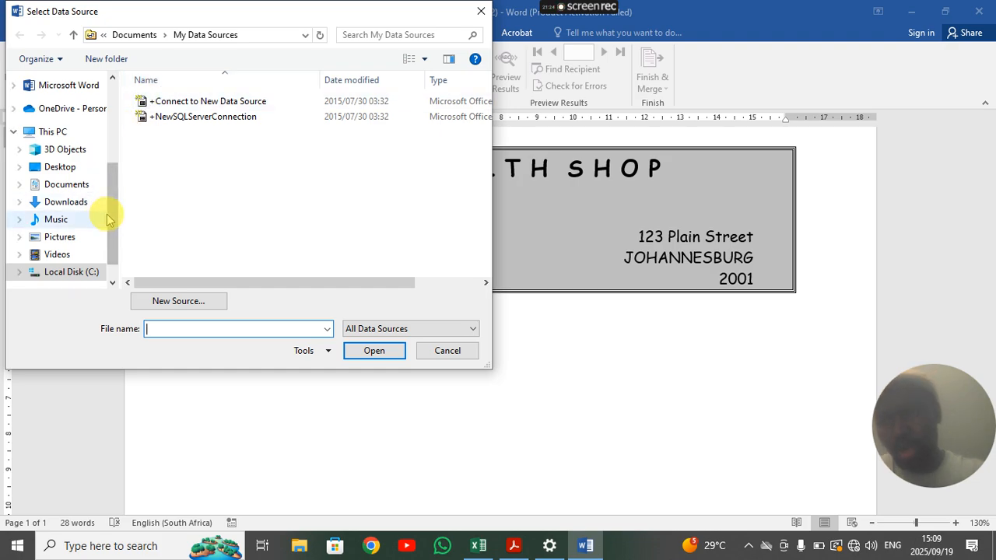
left_click(70, 167)
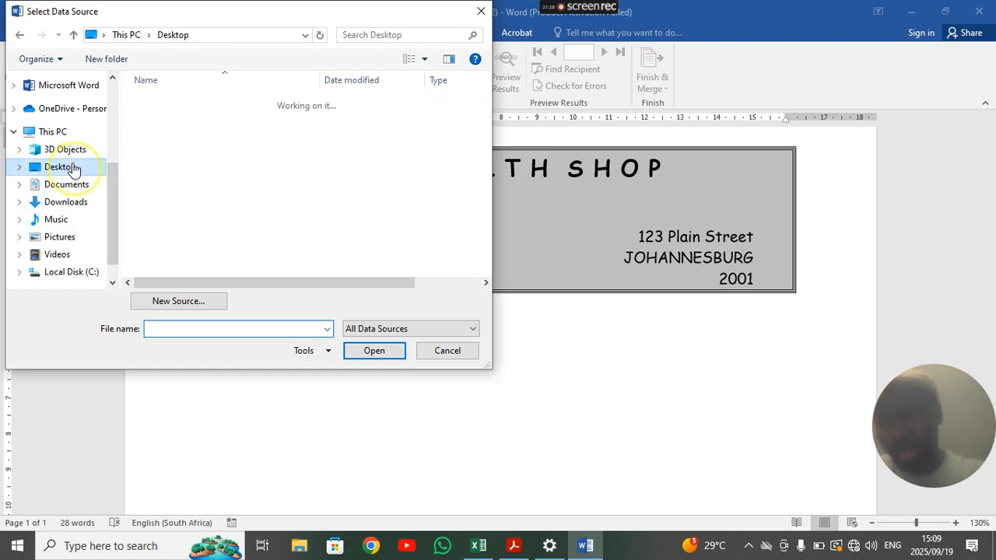
scroll(262, 160, "down", 1)
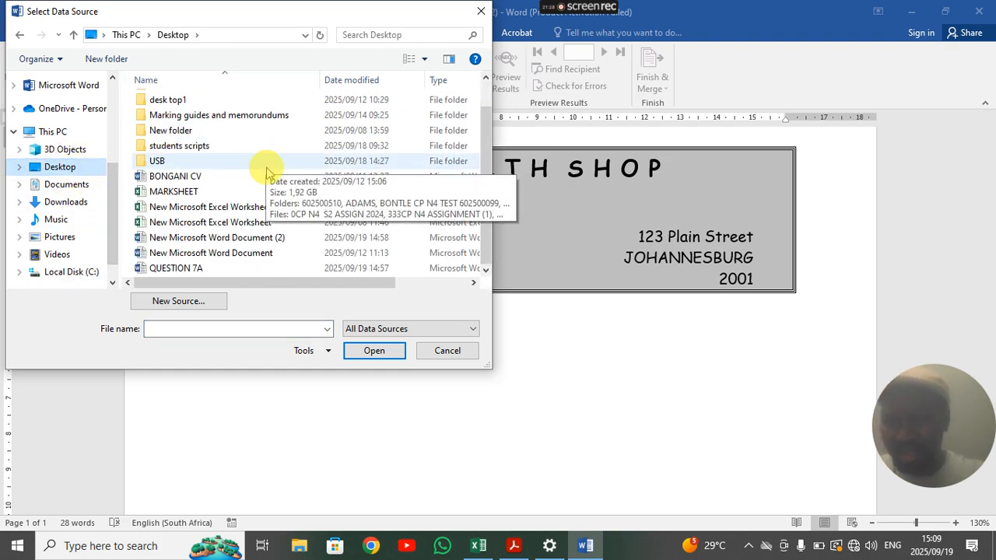
left_click(186, 268)
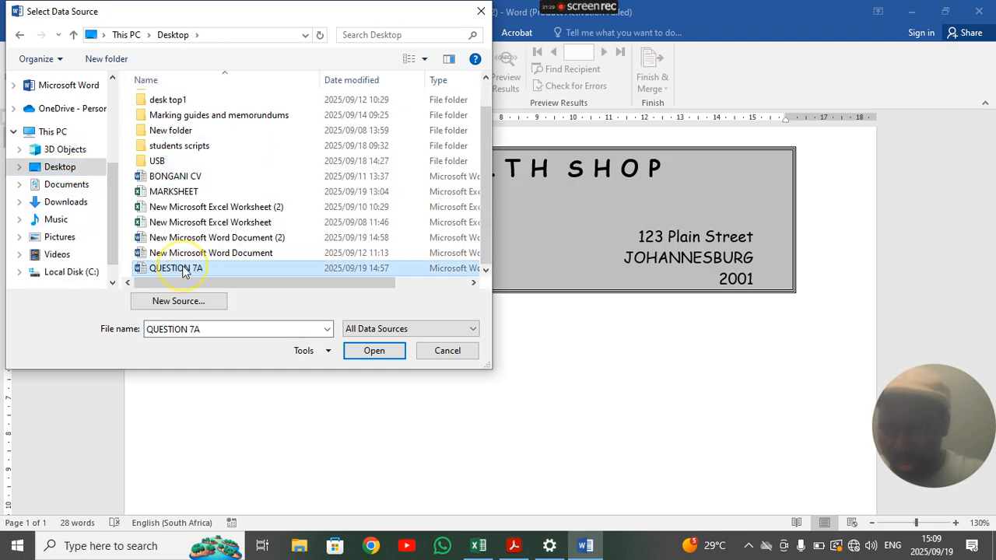
left_click(385, 356)
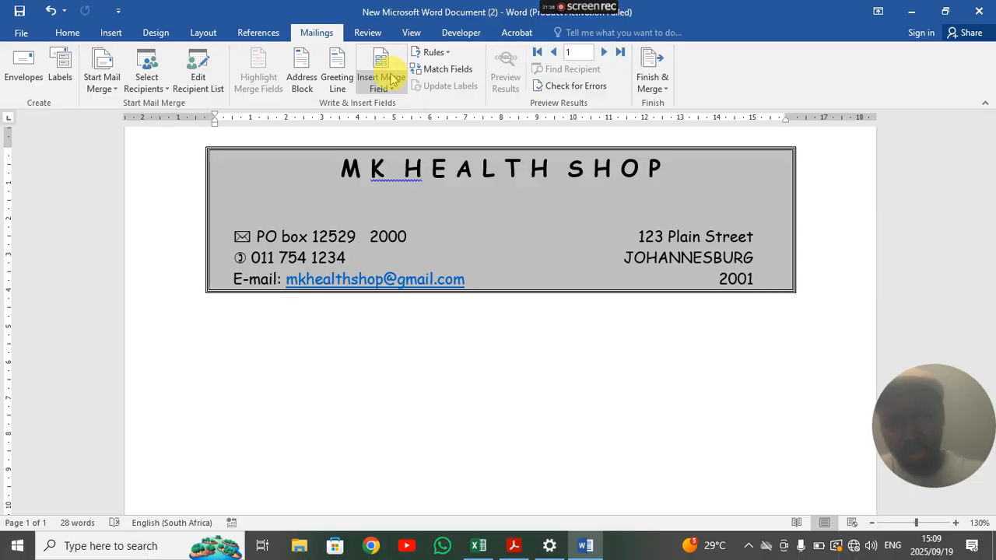
- Insert the «Name_» and «Surname_» merge fields below the letterhead
left_click(944, 11)
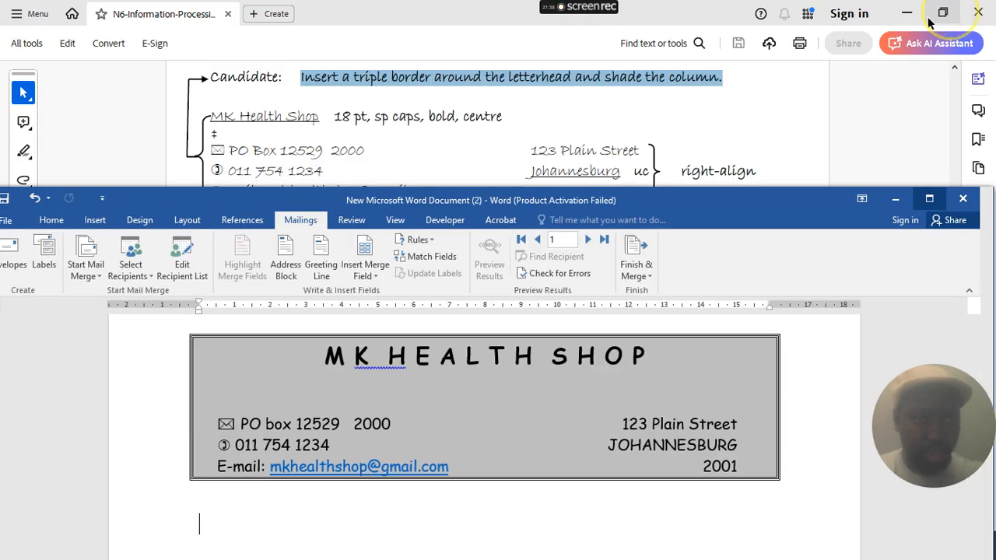
scroll(385, 140, "down", 5)
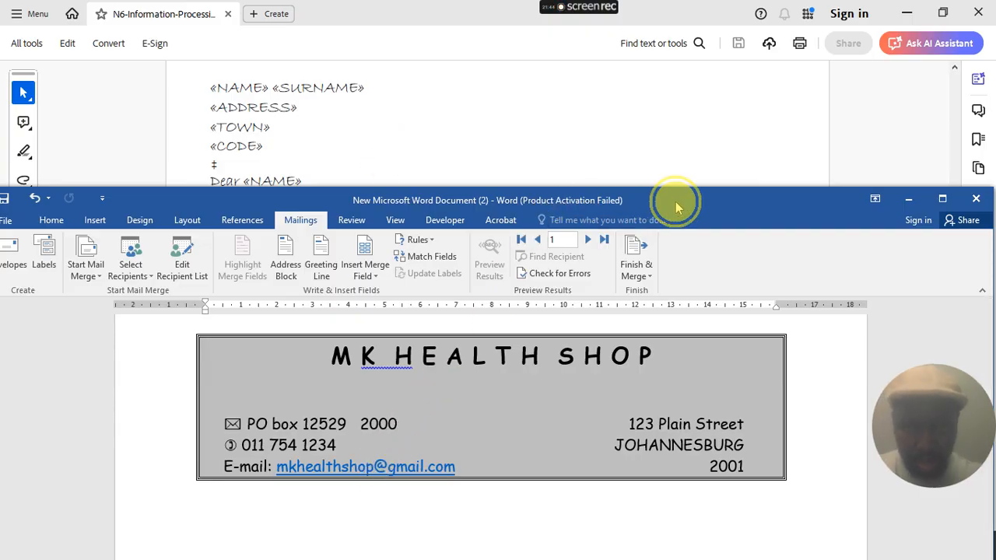
left_click_drag(673, 203, 678, 195)
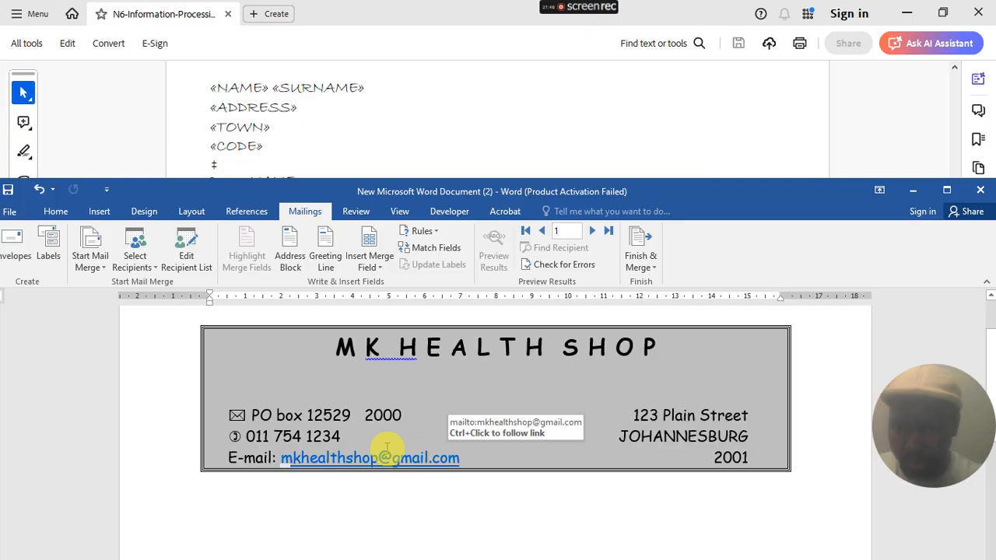
left_click(375, 267)
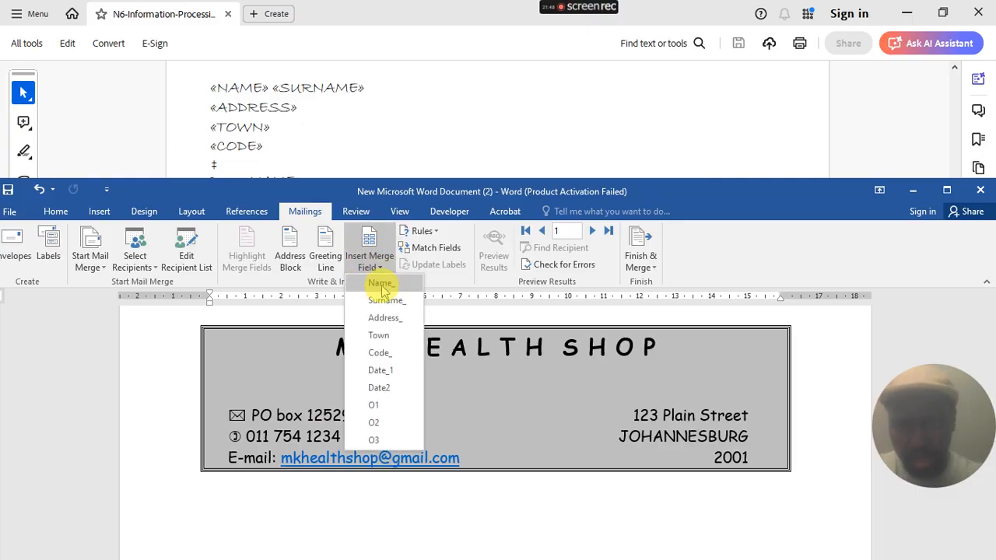
left_click(380, 283)
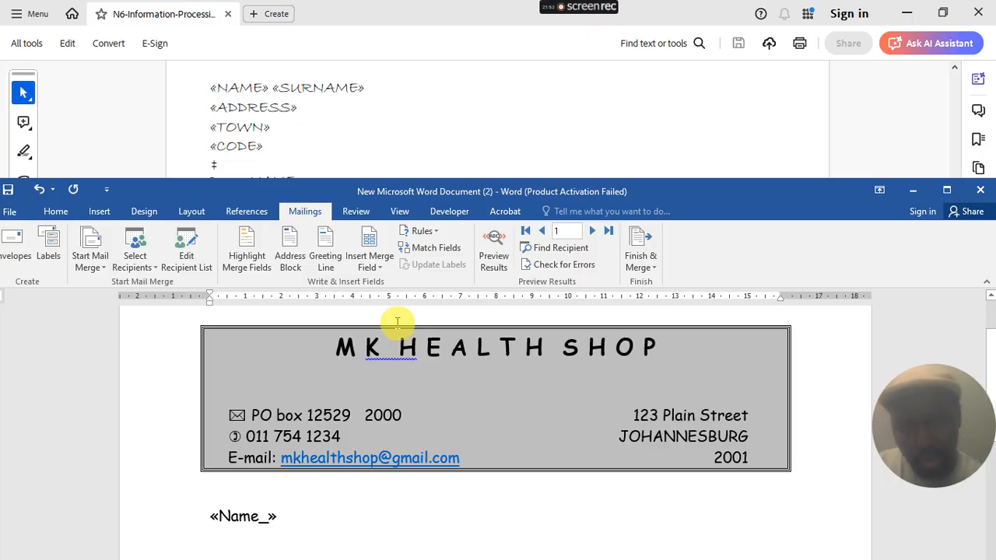
left_click(381, 267)
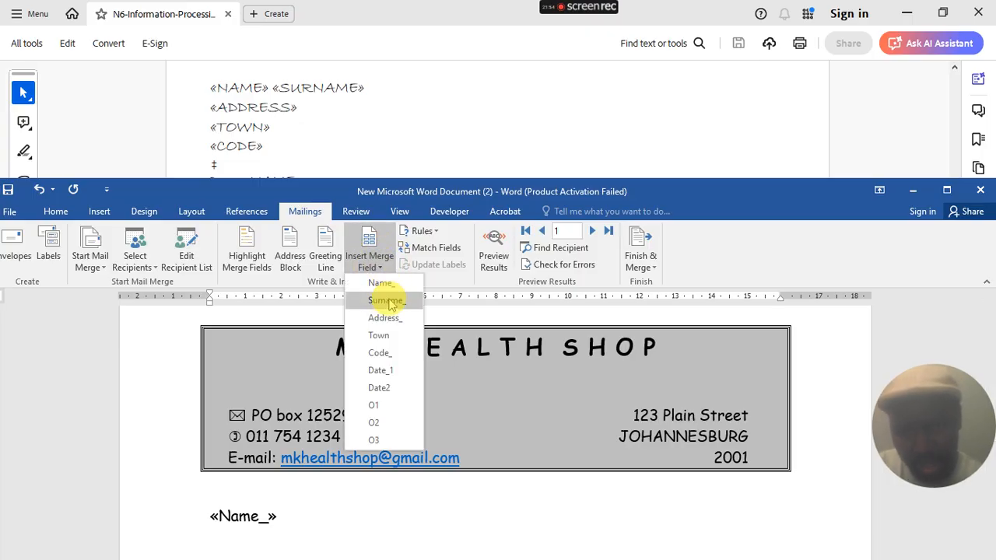
left_click(386, 300)
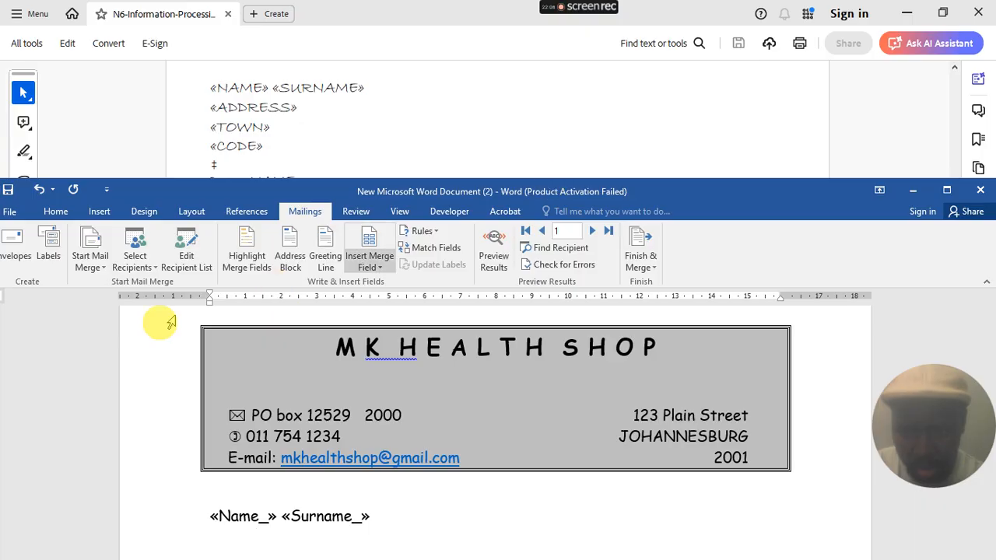
- Indent the name line, undo it, then delete the whole «Name_» «Surname_» line
left_click(205, 524)
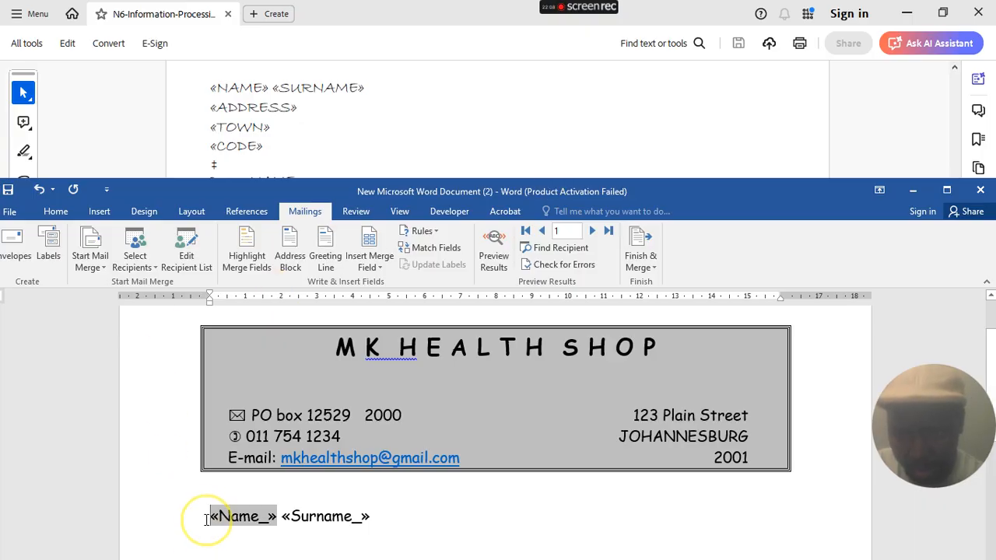
key("Tab")
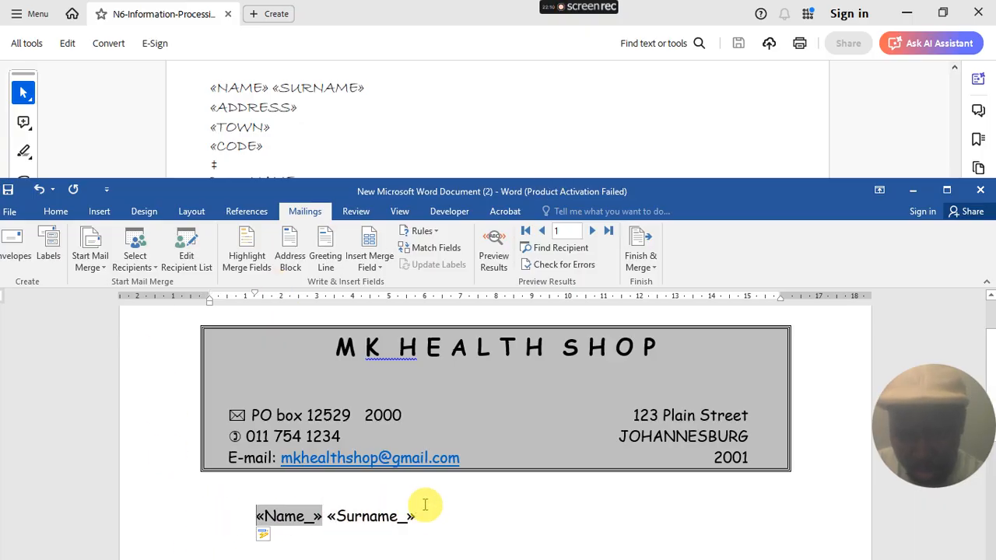
scroll(433, 488, "down", 2)
key("ctrl+z")
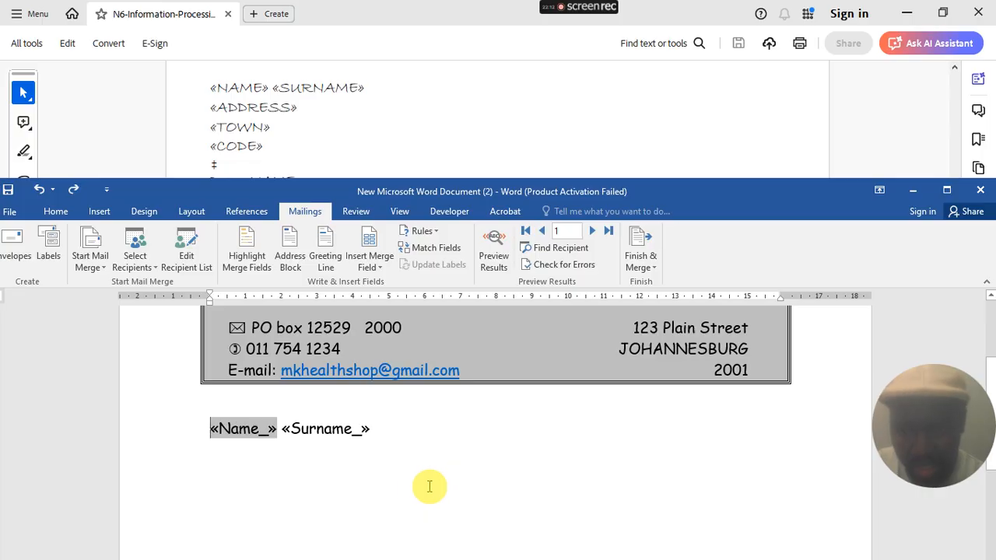
double_click(140, 426)
key("Delete")
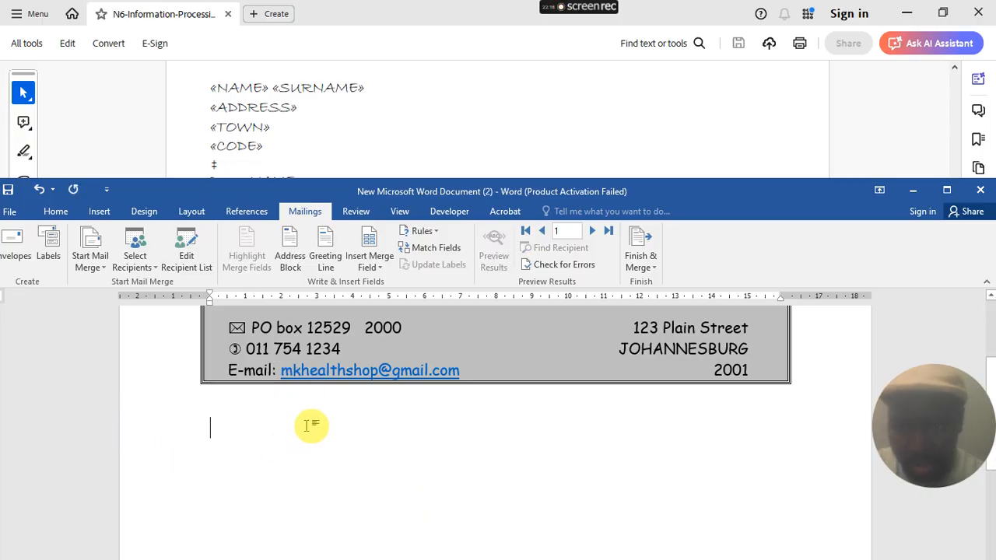
scroll(311, 423, "up", 1)
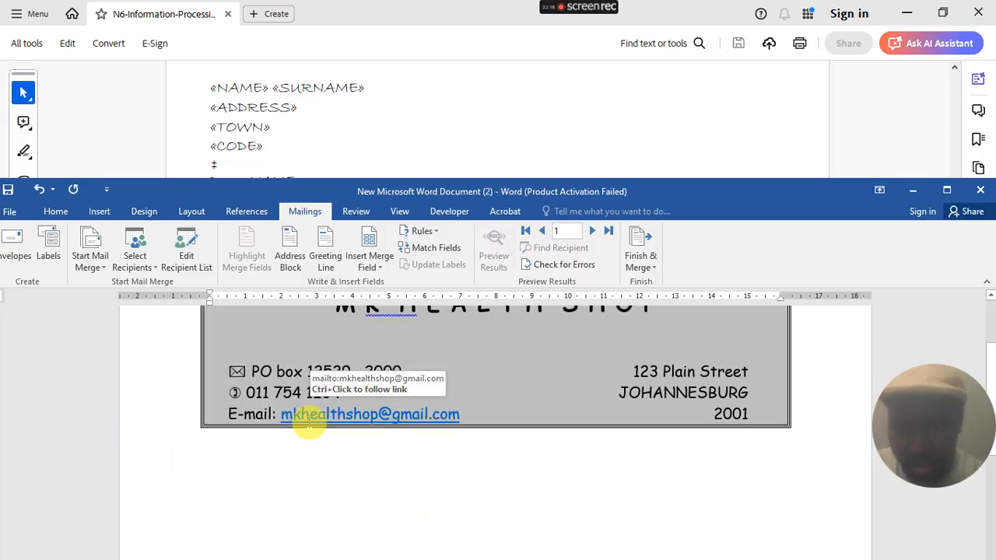
- Clear all existing tab stops and set a single 0,5 cm tab stop
left_click(56, 210)
left_click(453, 283)
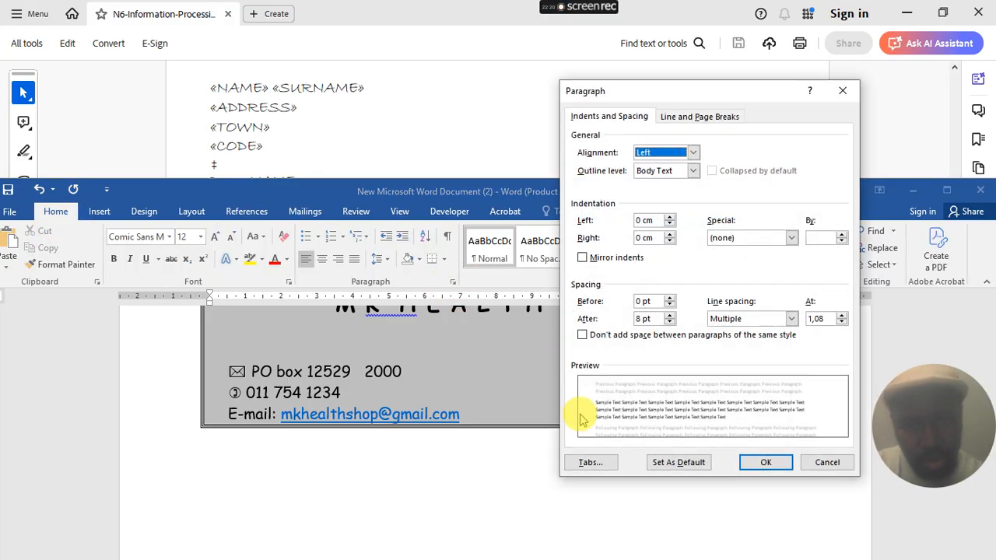
left_click(589, 462)
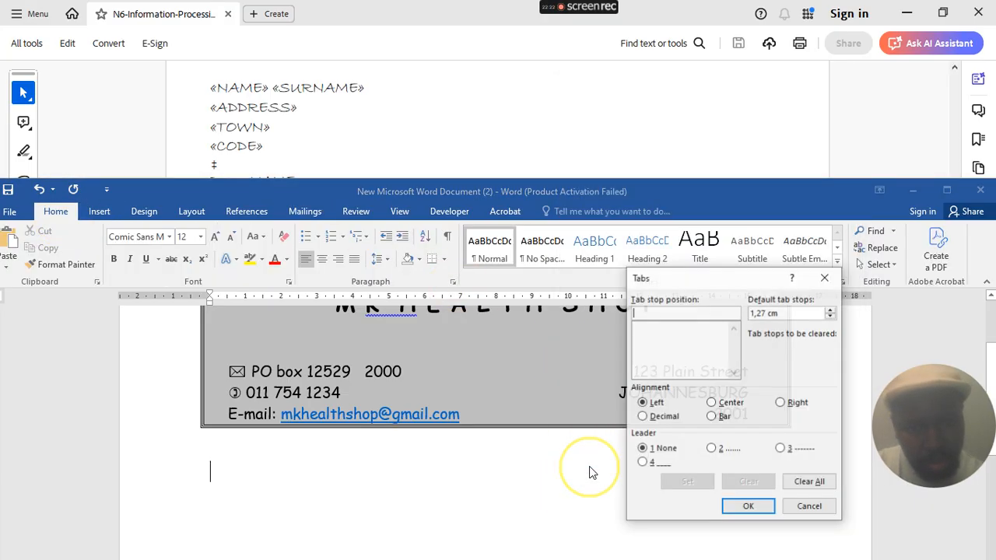
left_click(808, 482)
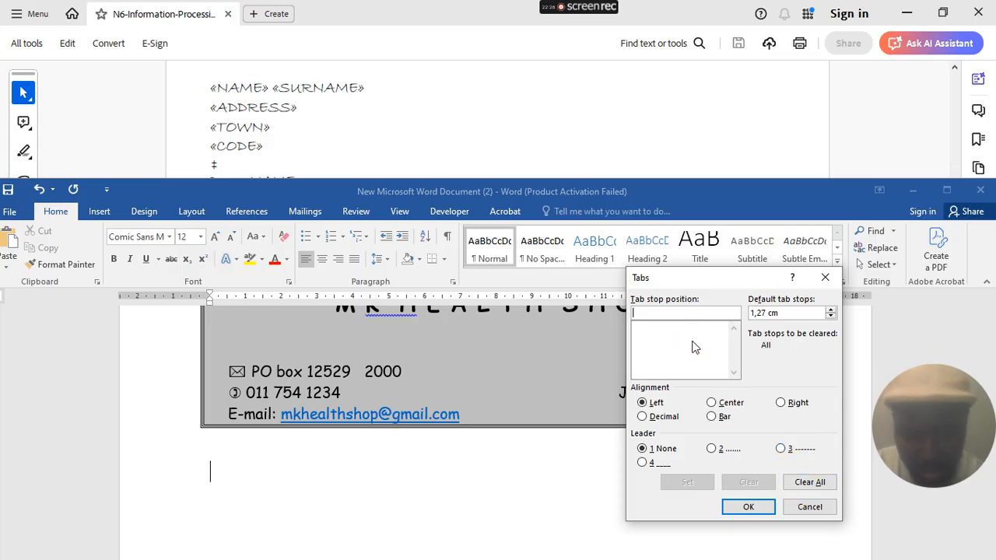
type("0,5")
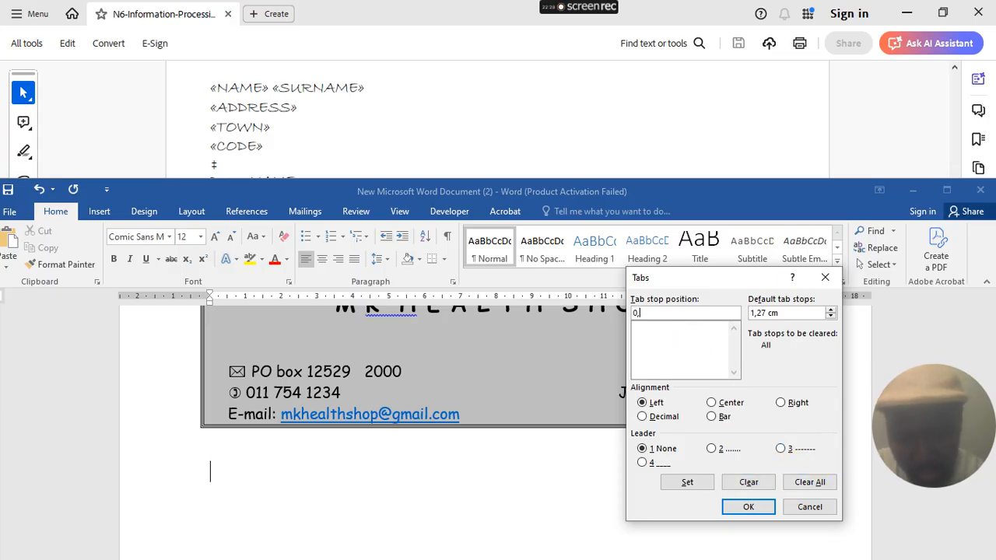
left_click(698, 484)
left_click(739, 505)
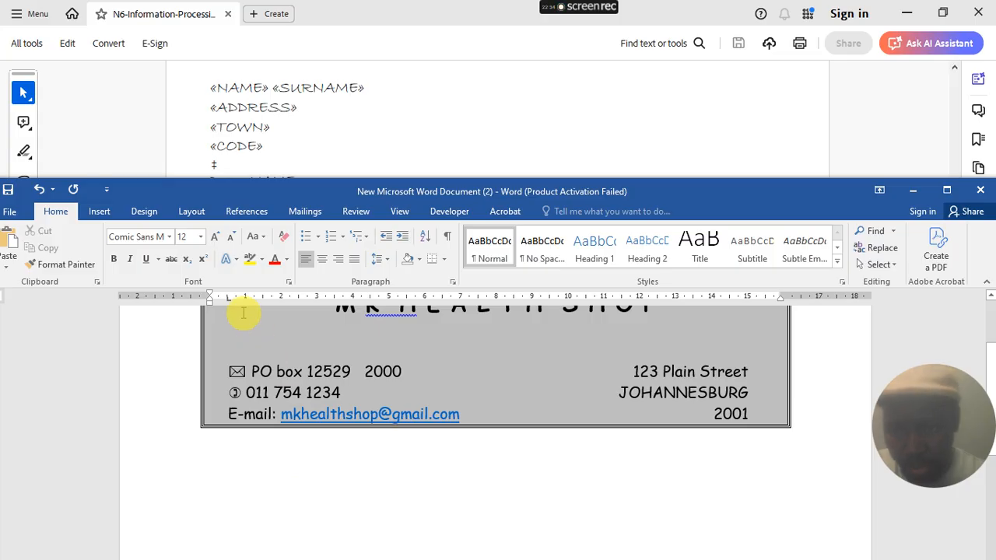
left_click(227, 504)
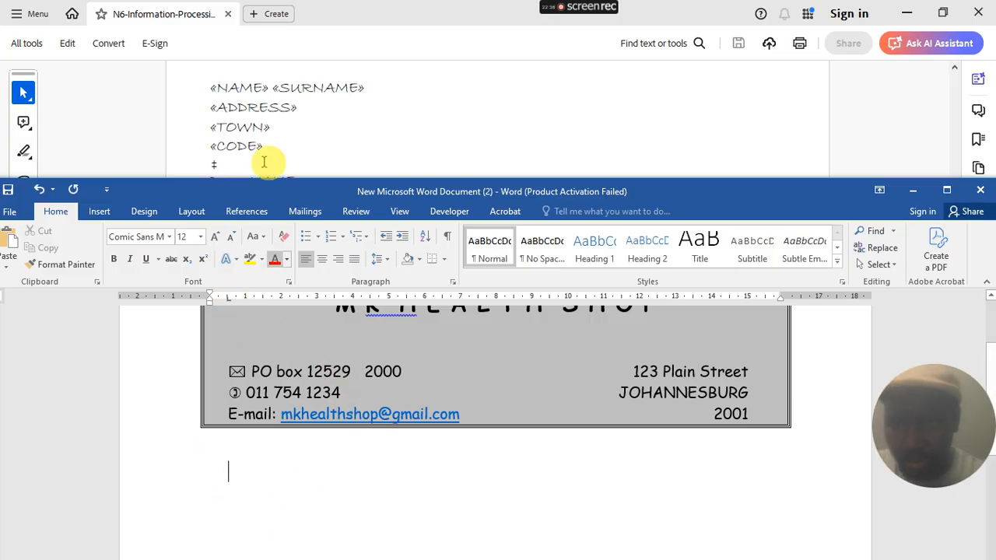
- Insert the «Name_» and «Surname_» merge fields on the first line
left_click(304, 211)
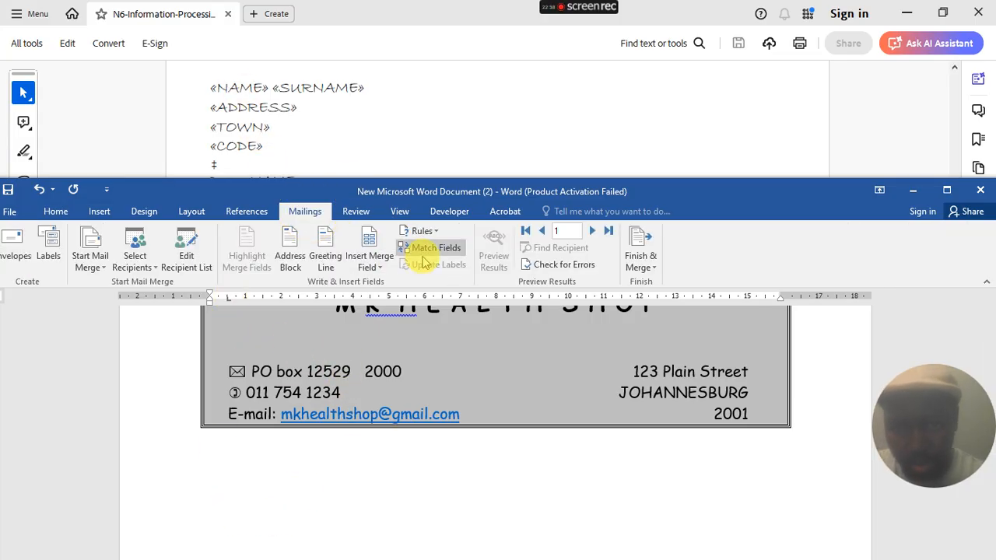
left_click(369, 263)
left_click(381, 283)
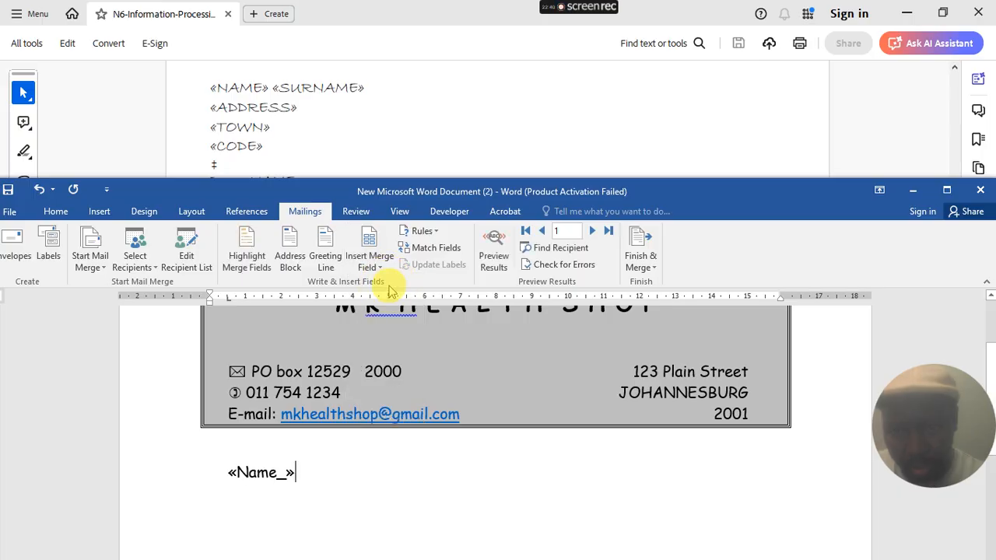
left_click(372, 263)
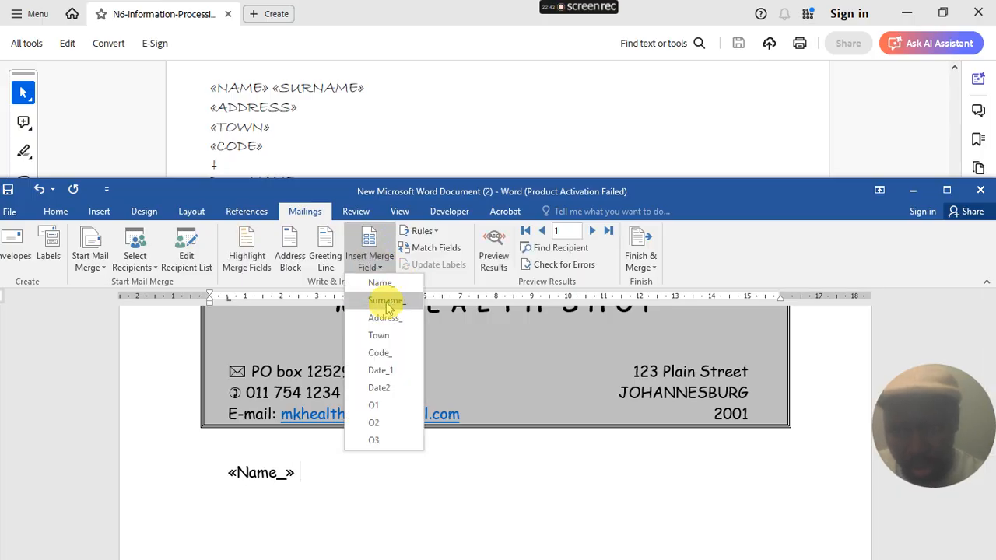
left_click(381, 298)
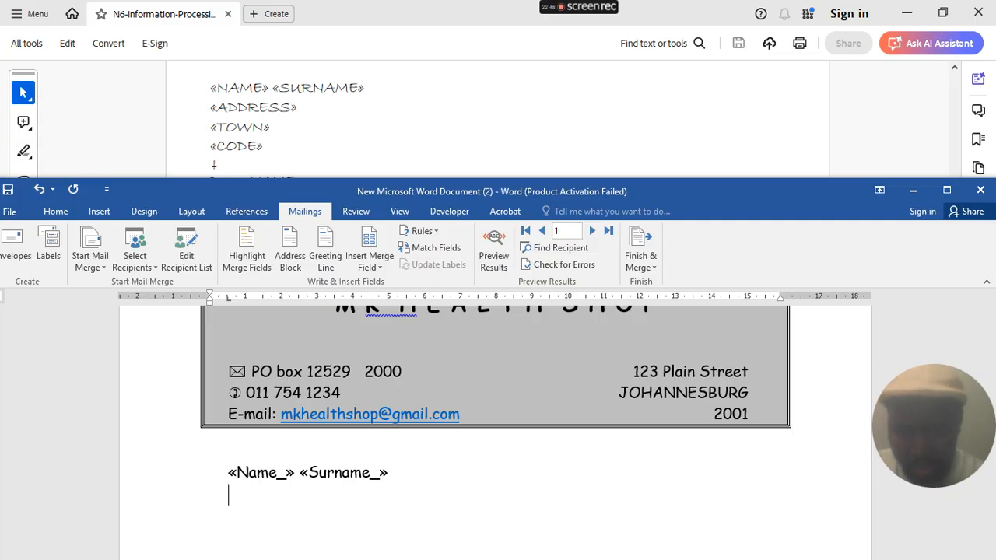
- Add the «Address_», «Town» and «Code_» merge fields, each on its own line
left_click(370, 261)
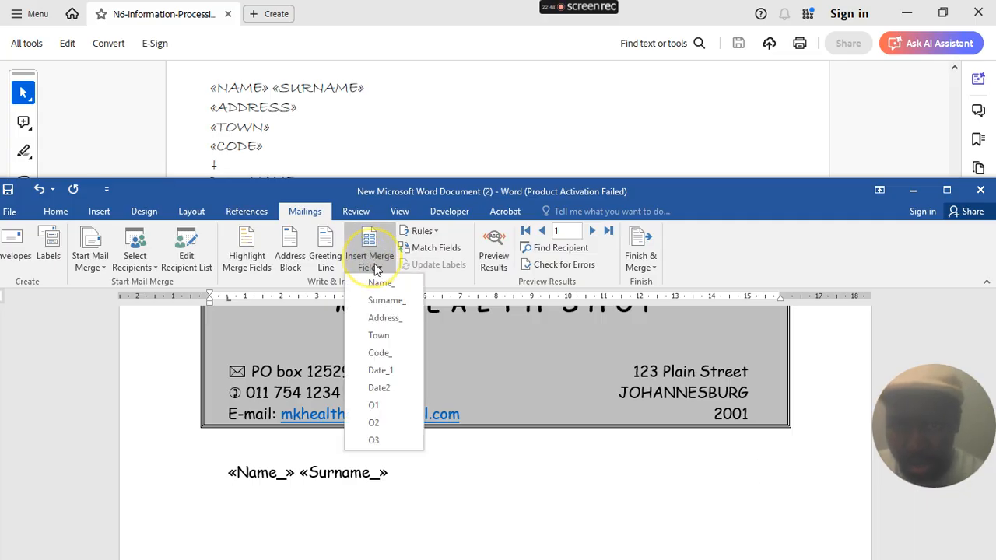
left_click(383, 318)
key("Tab")
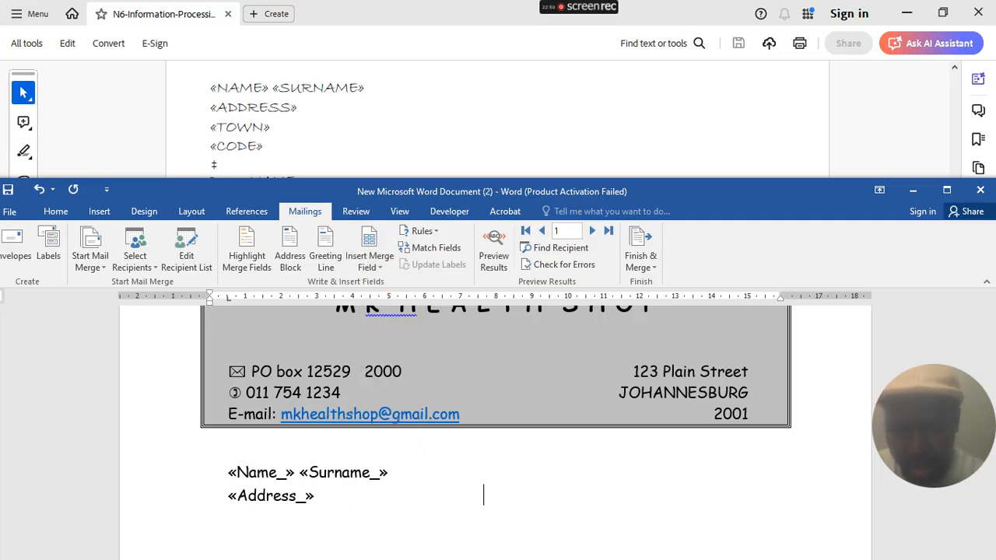
key("Tab")
key("Tab")
key("Tab")
key("Tab")
key("Tab")
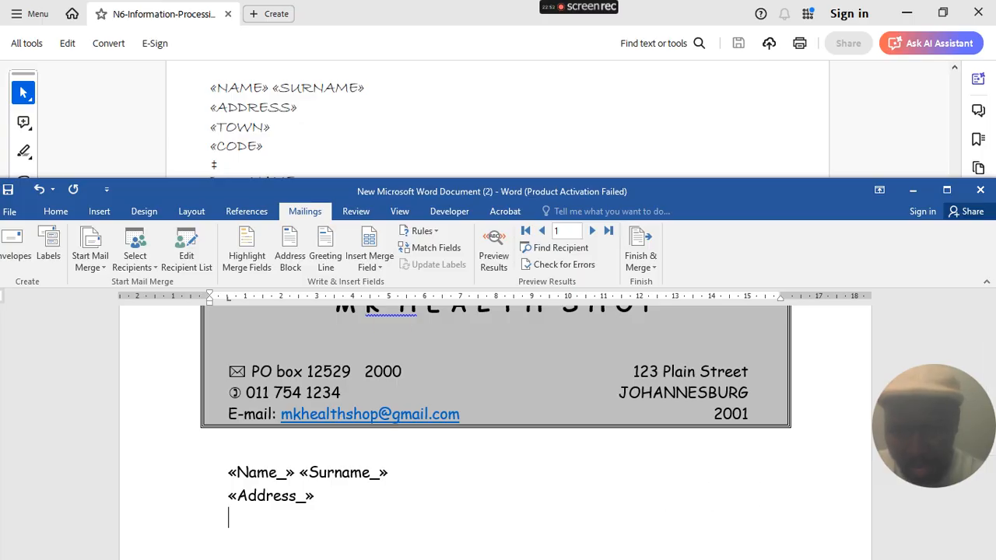
left_click(370, 263)
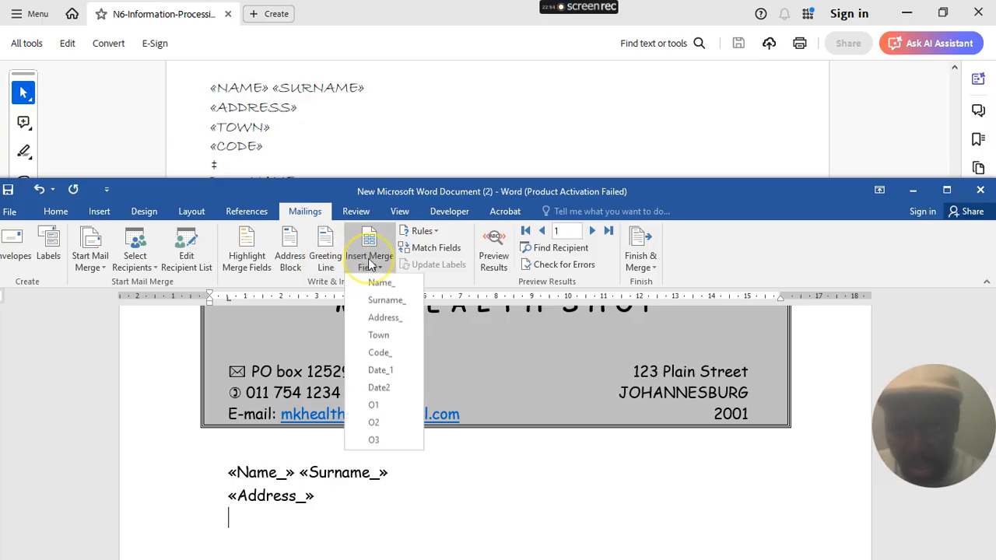
left_click(379, 335)
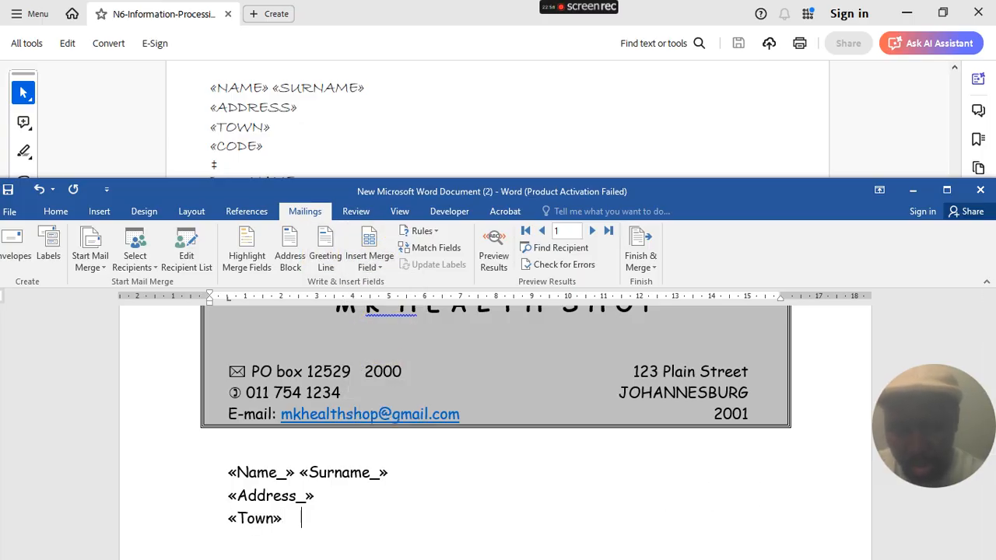
key("Tab")
key("Tab")
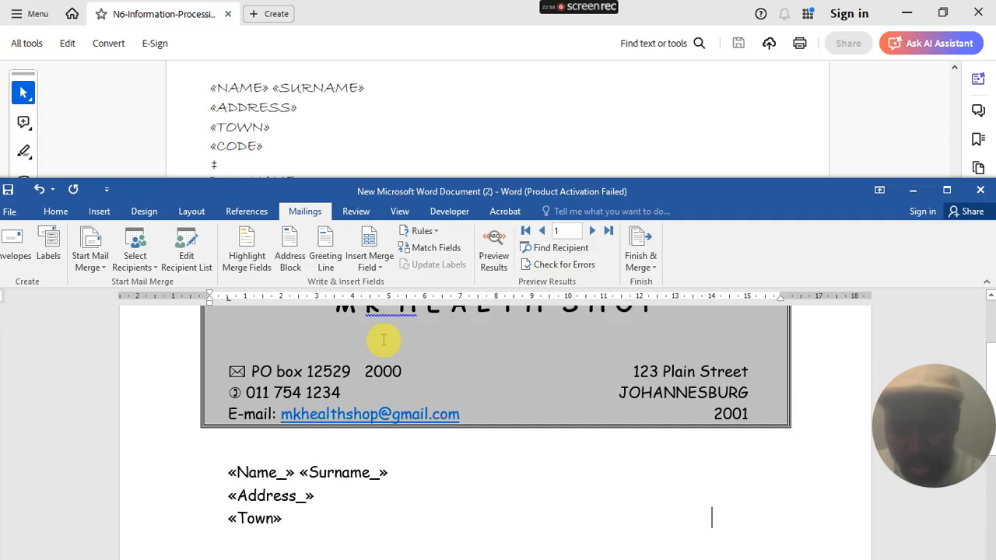
left_click(372, 266)
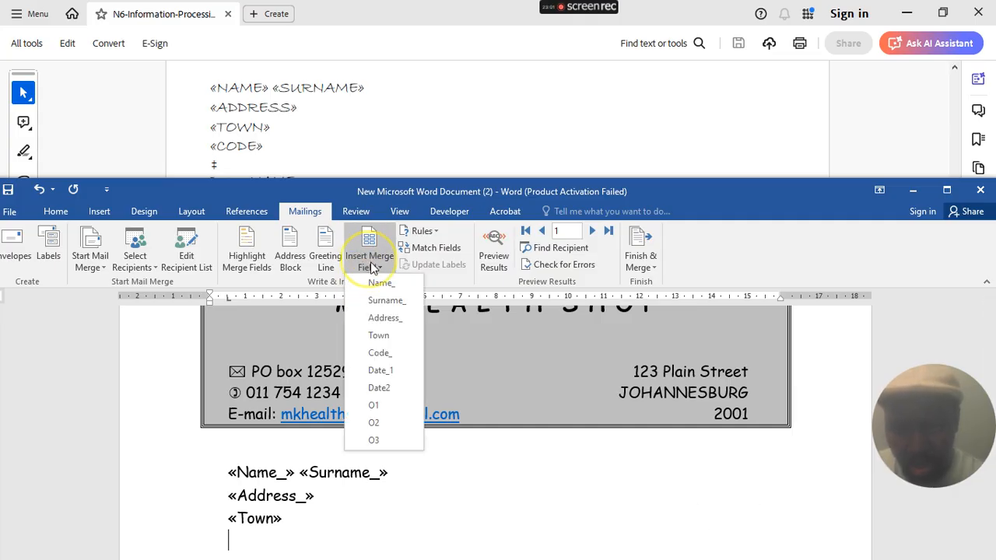
left_click(380, 353)
scroll(406, 350, "down", 3)
scroll(405, 350, "down", 1)
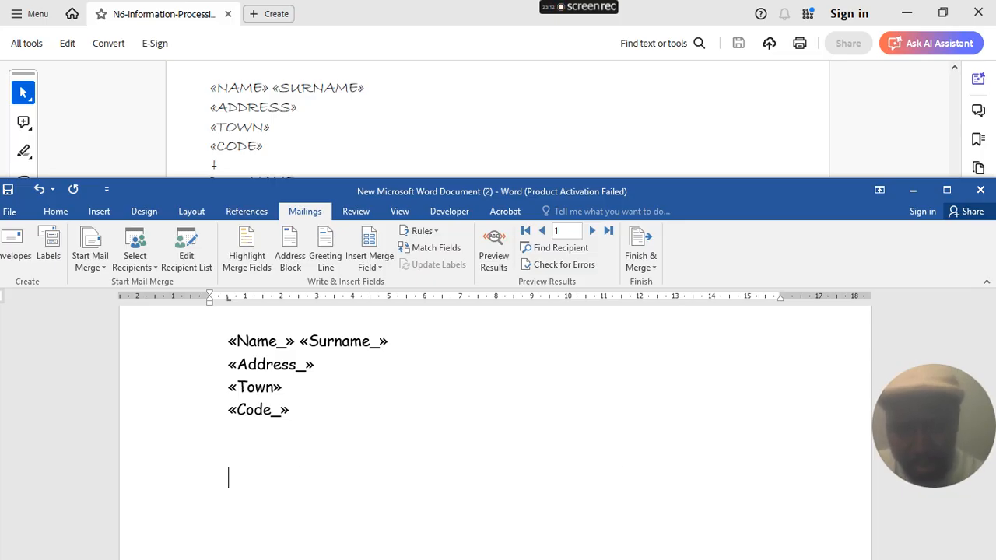
scroll(365, 156, "down", 2)
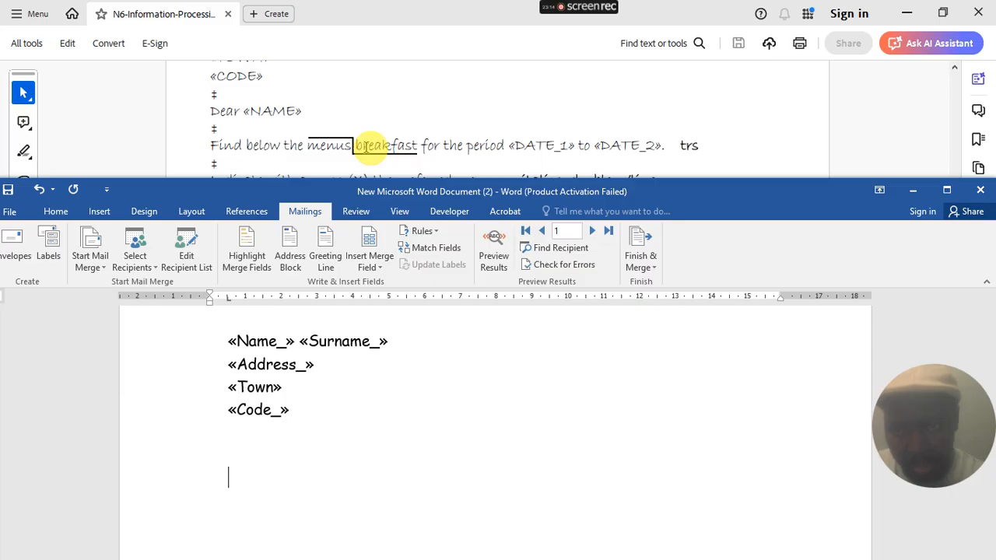
- Type 'Dear' and insert the «Name_» merge field after it
scroll(366, 148, "down", 1)
left_click(367, 191)
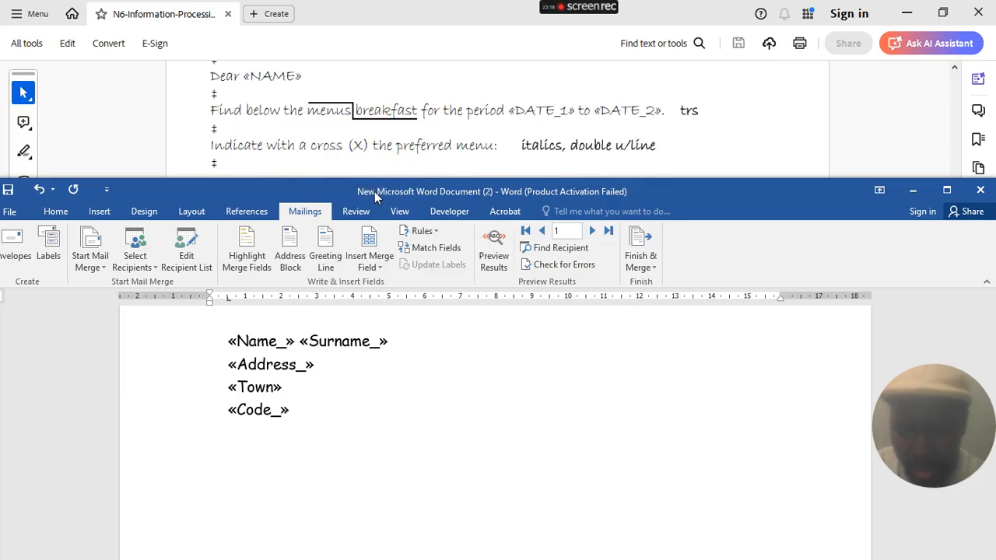
type("Dear")
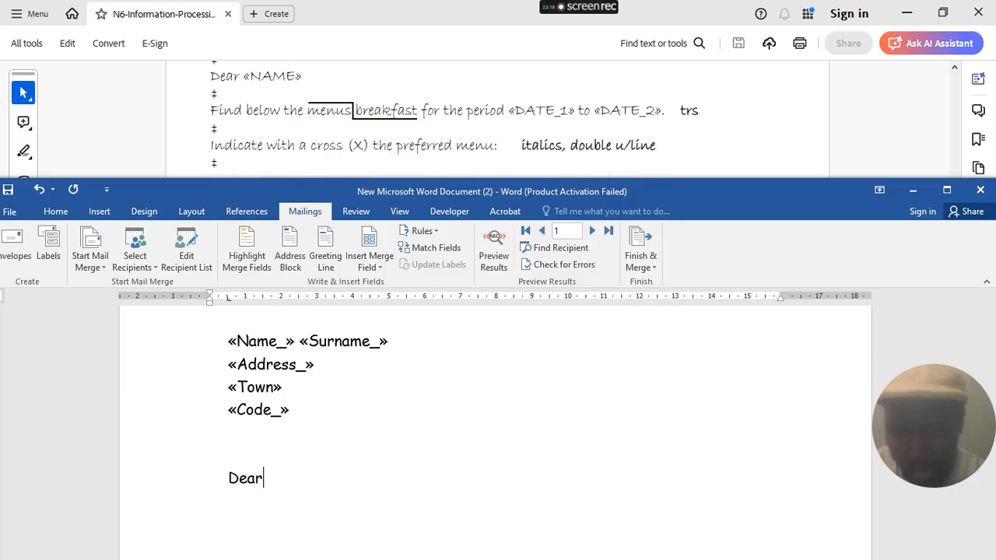
left_click(368, 245)
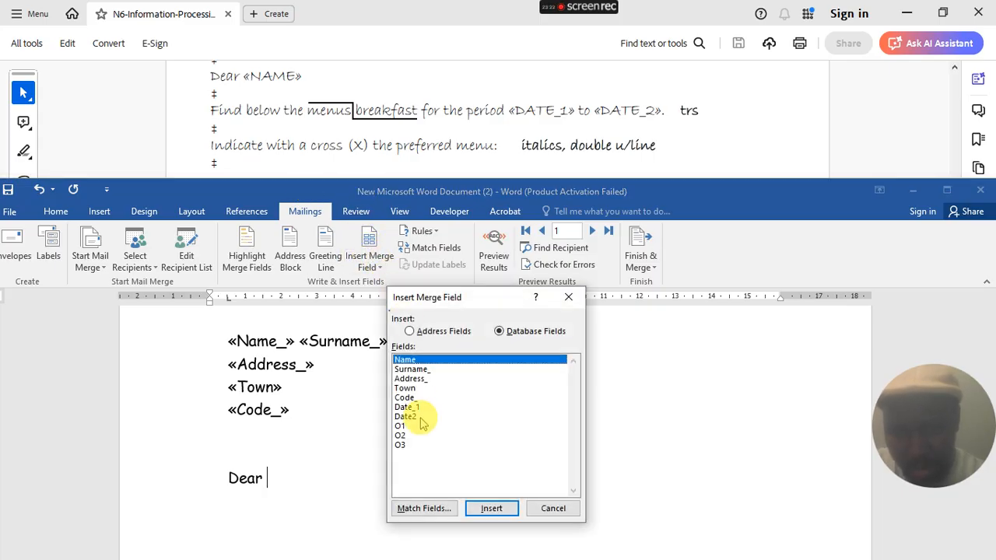
left_click(490, 509)
left_click(553, 510)
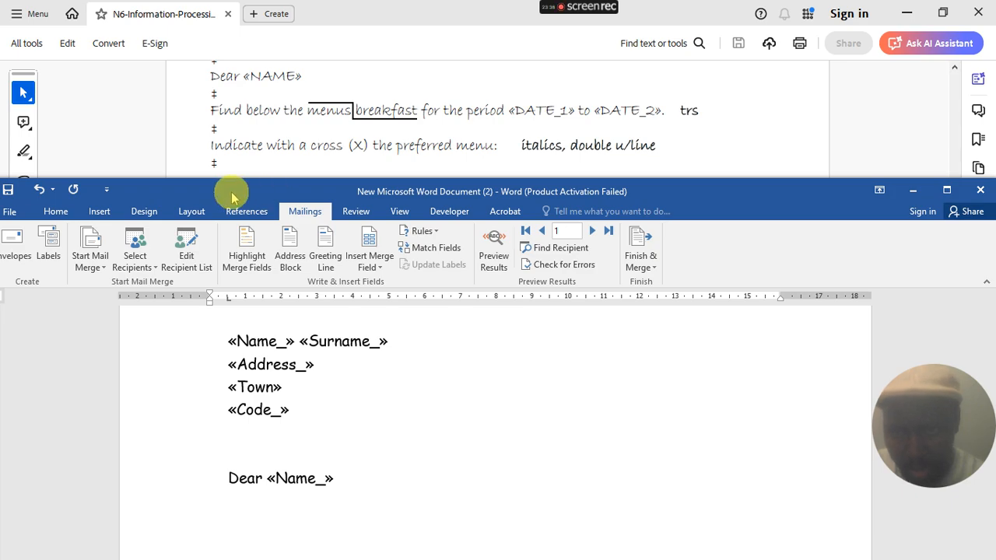
left_click(58, 210)
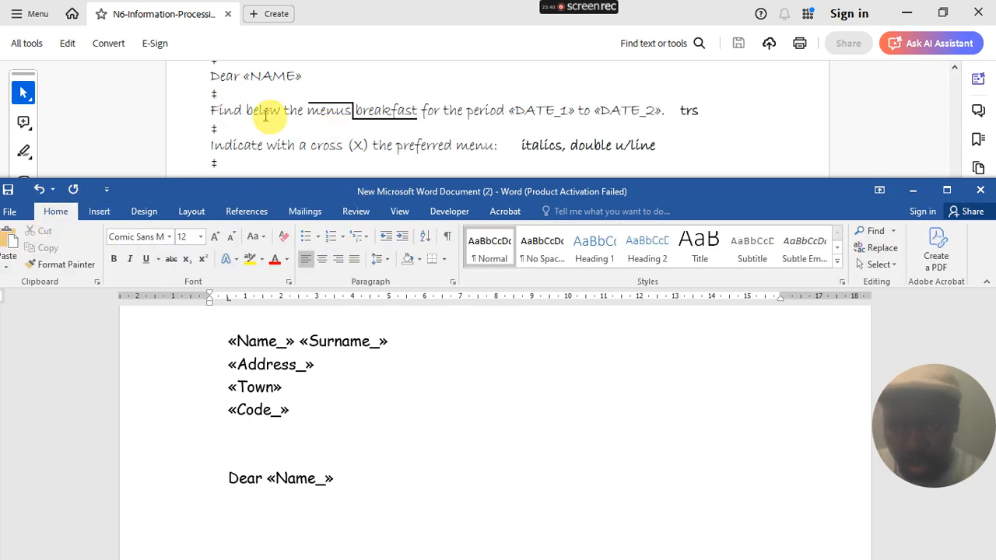
- Check the menu wording in the PDF instructions, then bring the Word letter back in front
left_click_drag(310, 110, 418, 110)
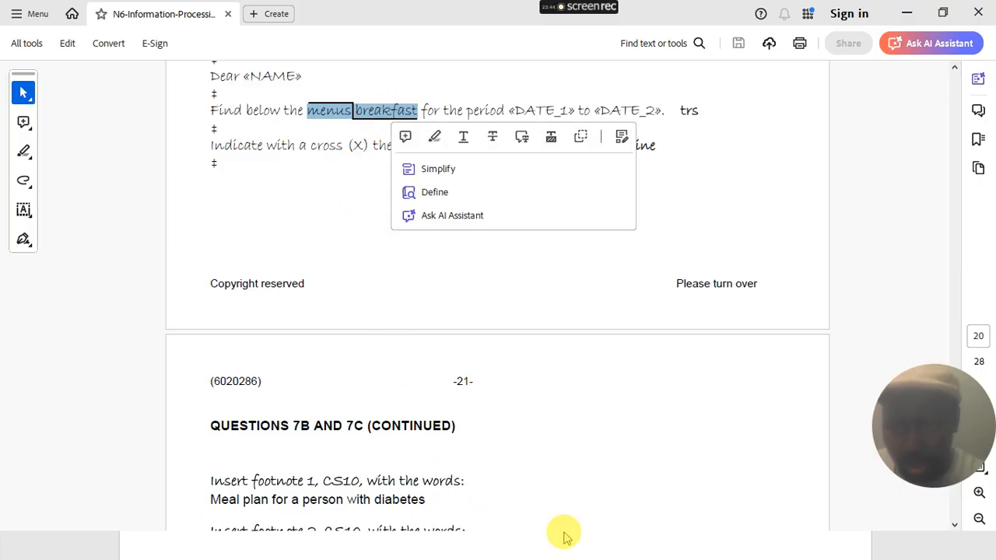
left_click(906, 13)
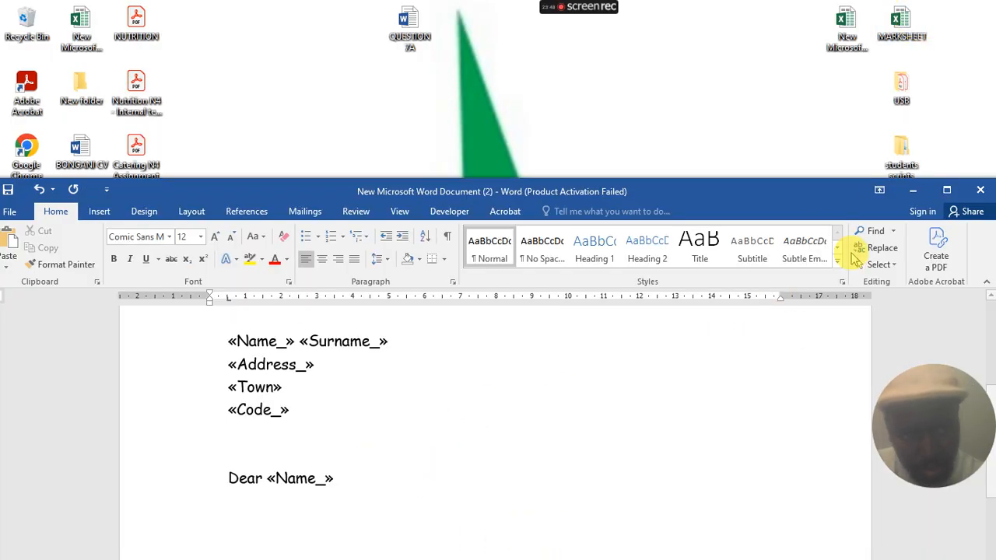
left_click(912, 189)
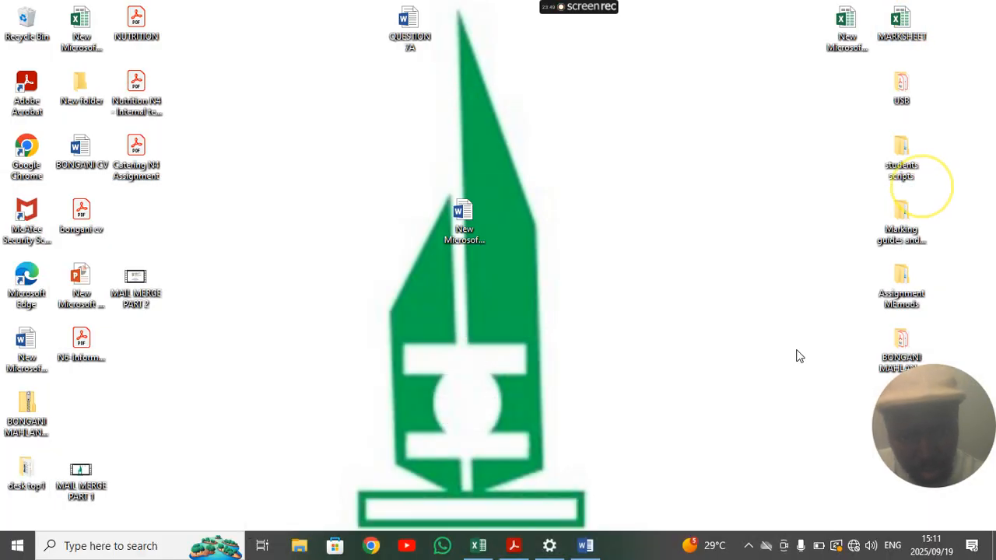
left_click(514, 545)
left_click(585, 545)
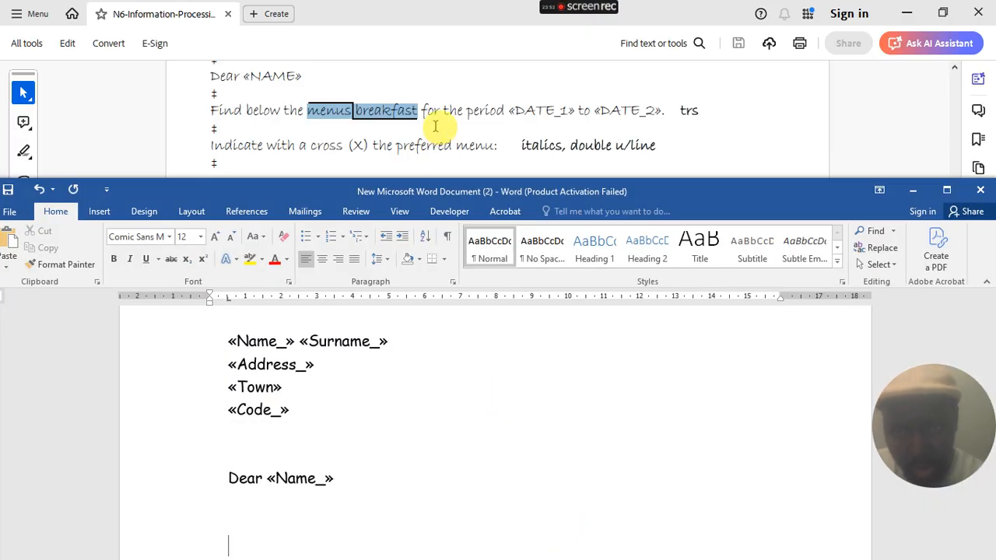
- Type 'find below the breakfast menu for the period', insert the Date_1 field, then 'to'
scroll(378, 433, "down", 5)
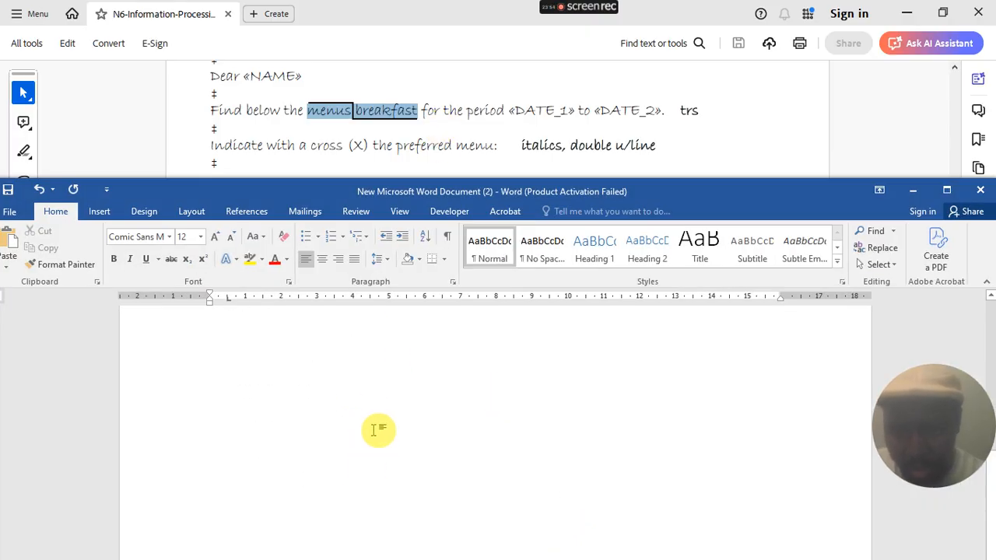
type("find below the breakfast menu  for the period")
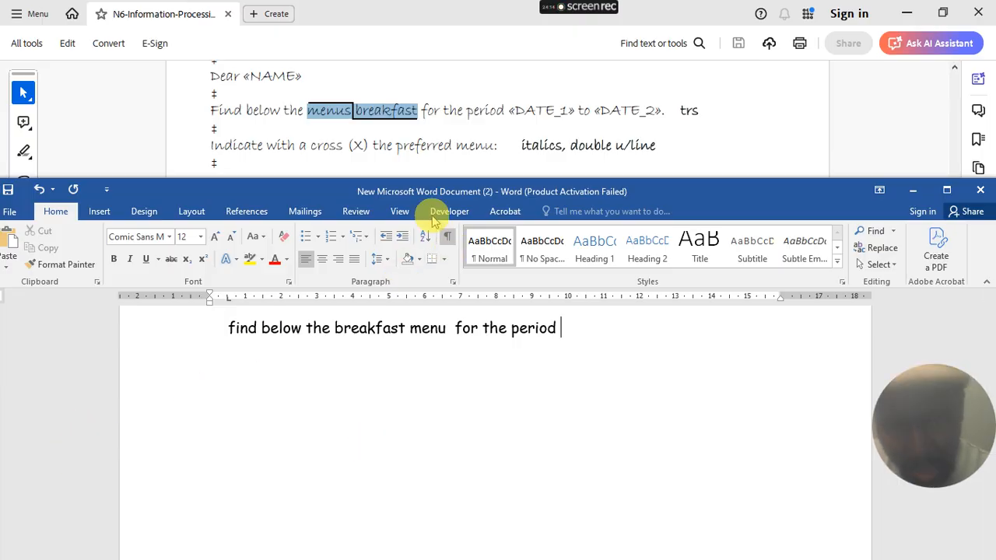
left_click(305, 210)
left_click(370, 263)
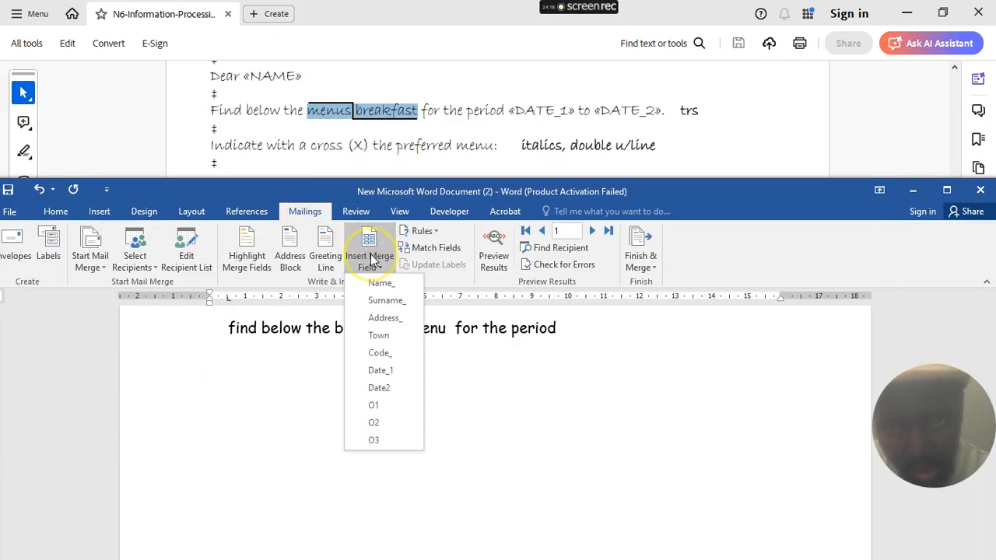
left_click(381, 371)
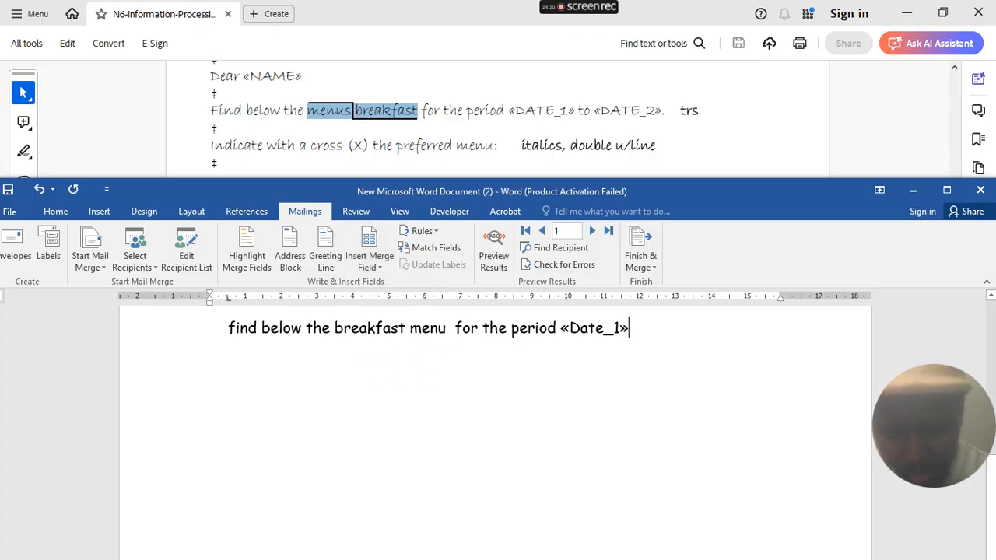
type("to")
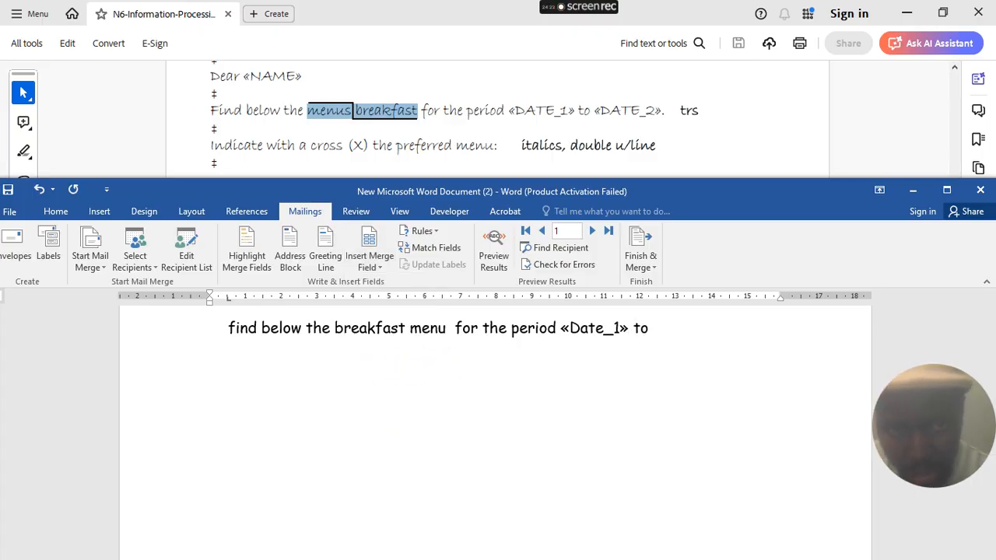
- Insert the Date2 merge field after 'to' and tab the caret onto the next line
left_click(363, 250)
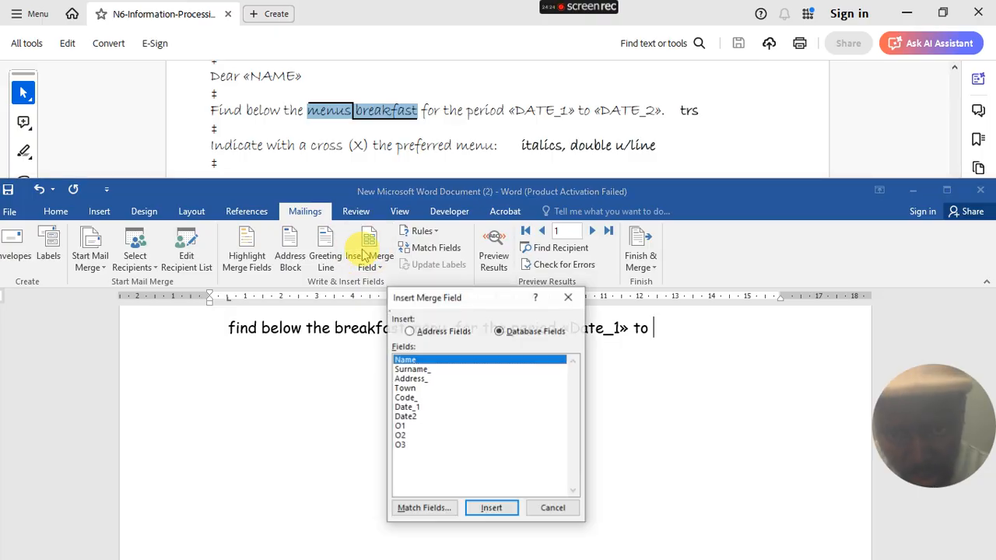
left_click(420, 416)
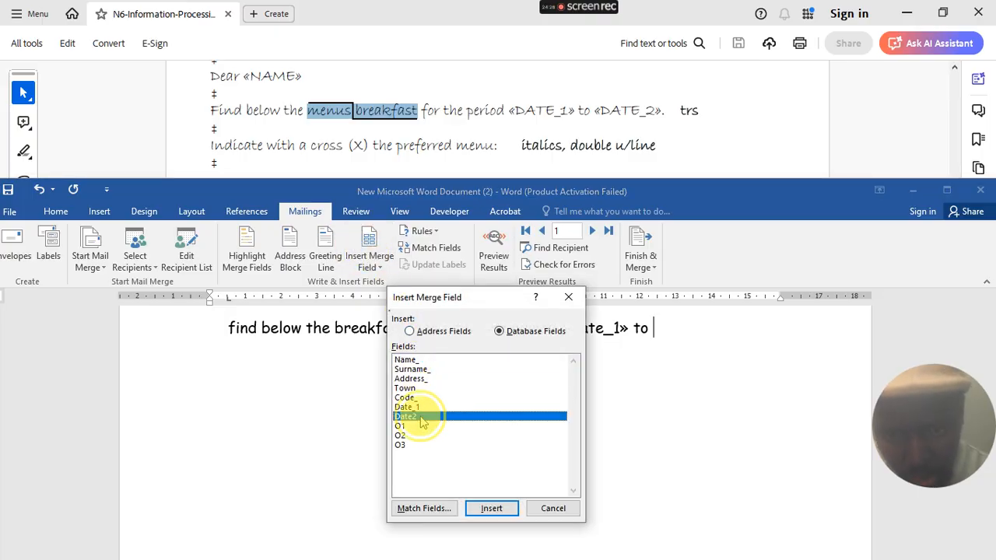
left_click(502, 513)
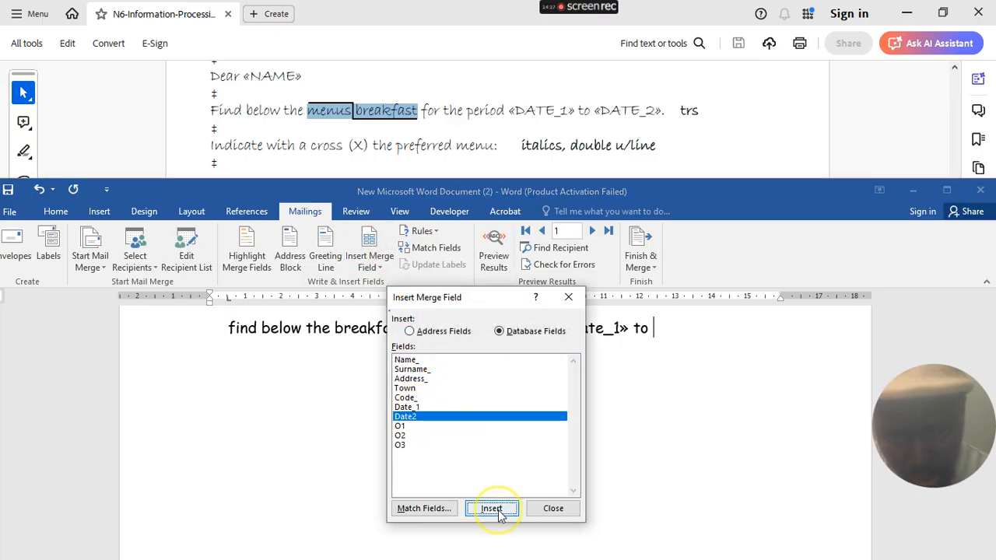
left_click(548, 507)
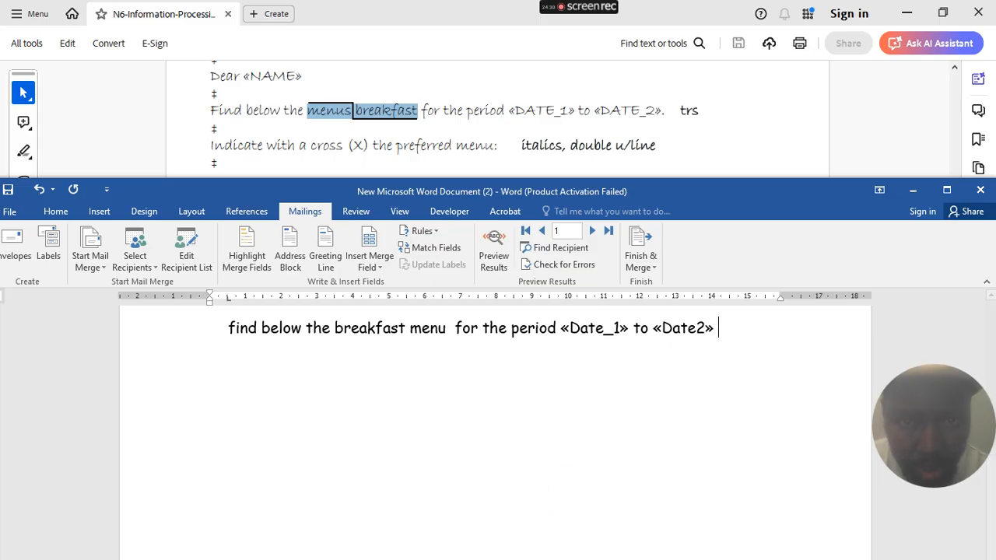
key("Tab")
key("Tab")
key("Tab")
key("Tab")
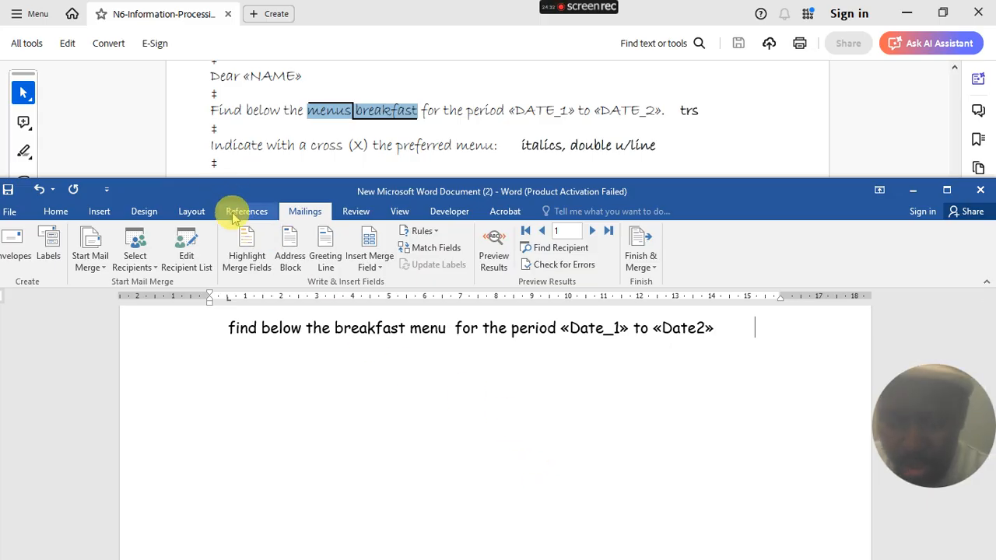
key("Tab")
key("Tab")
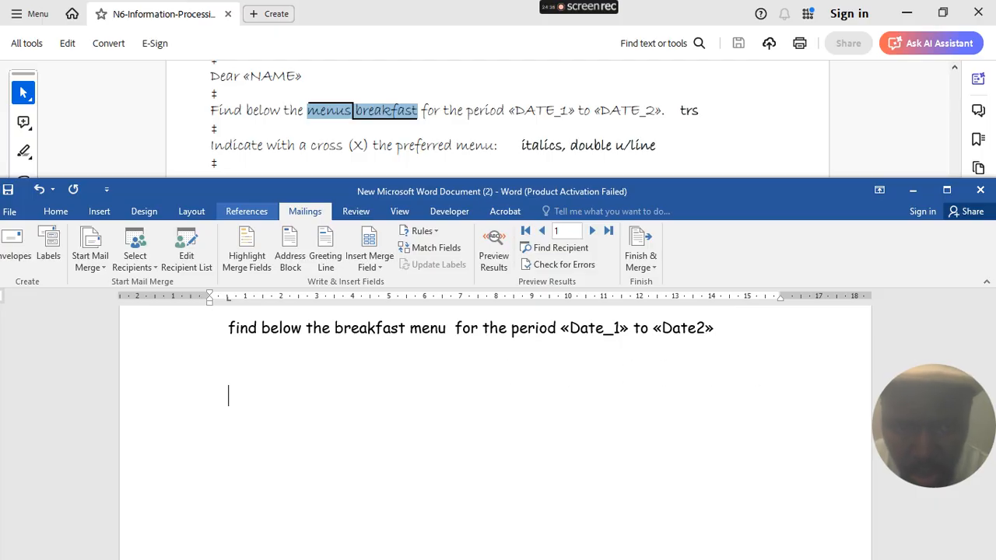
- Make 'Indicate with a cross (X) the perfect menu:' italic with a double underline
scroll(251, 152, "down", 1)
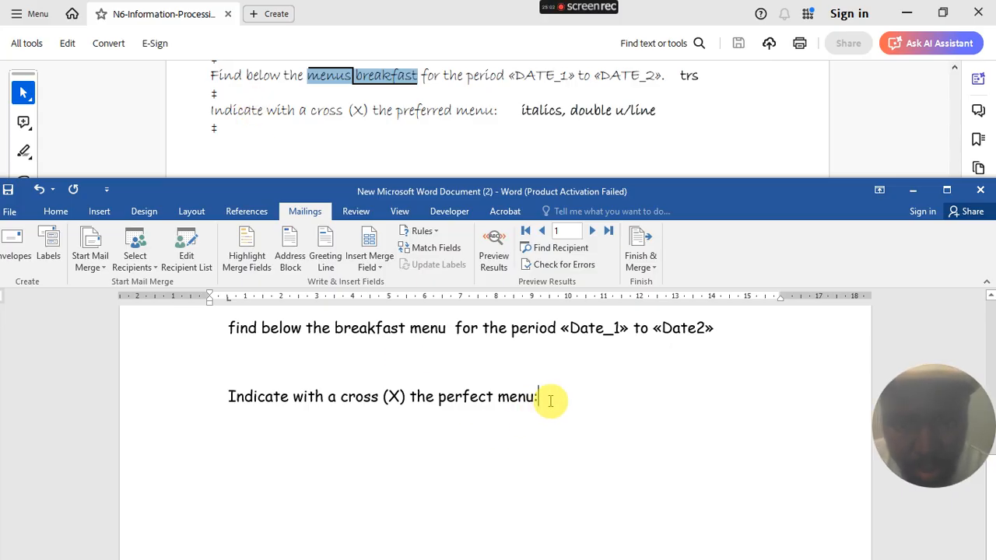
left_click_drag(542, 398, 233, 398)
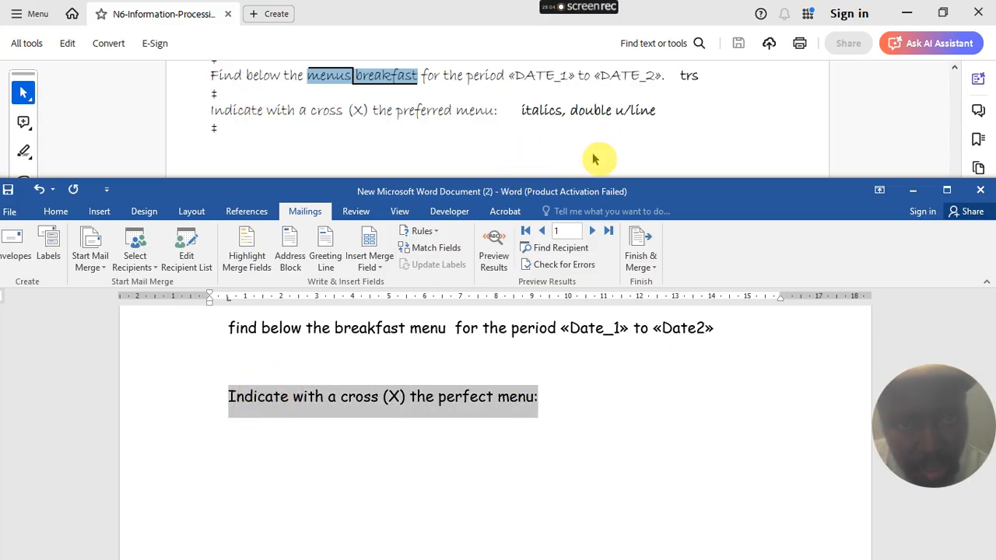
left_click(52, 211)
left_click(158, 259)
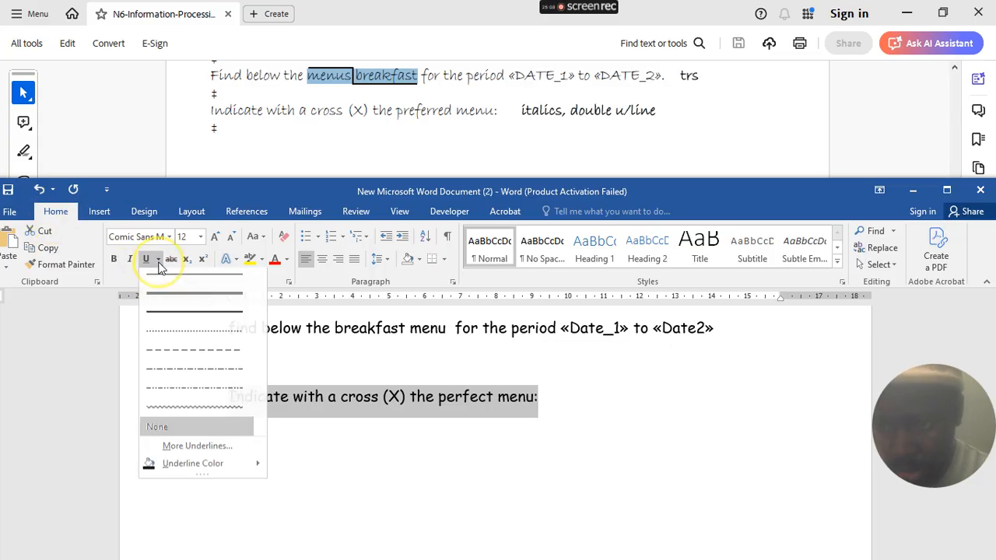
left_click(172, 303)
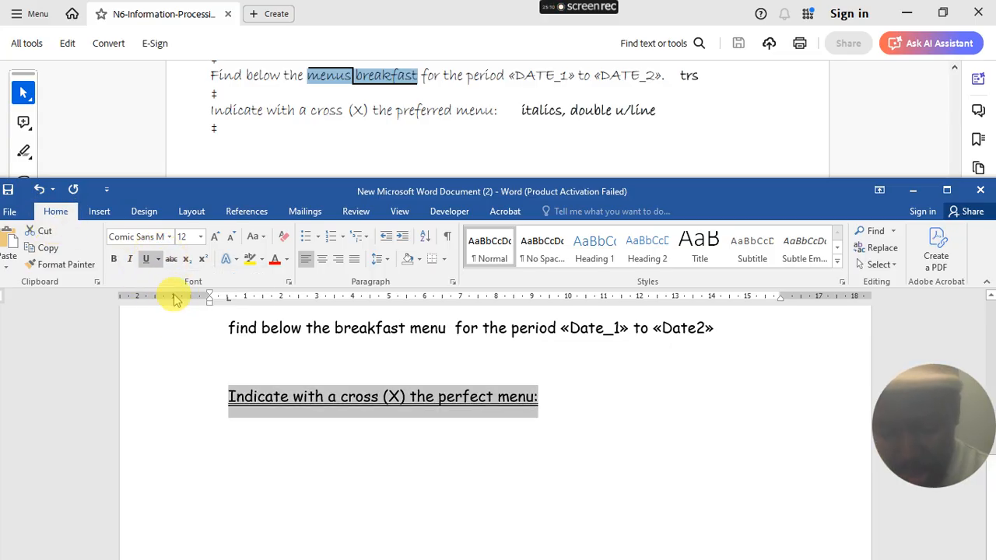
key("ctrl+i")
key("ctrl+b")
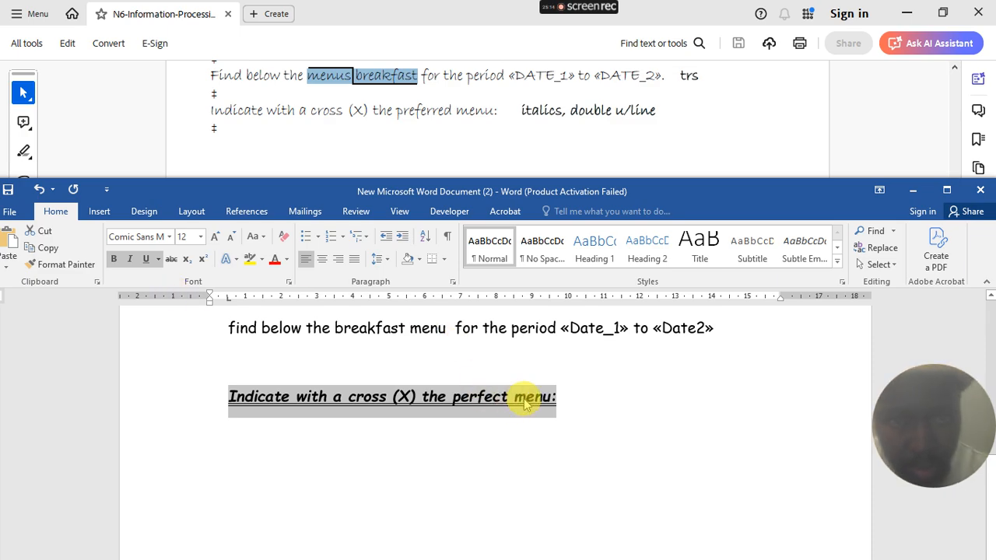
key("ctrl+b")
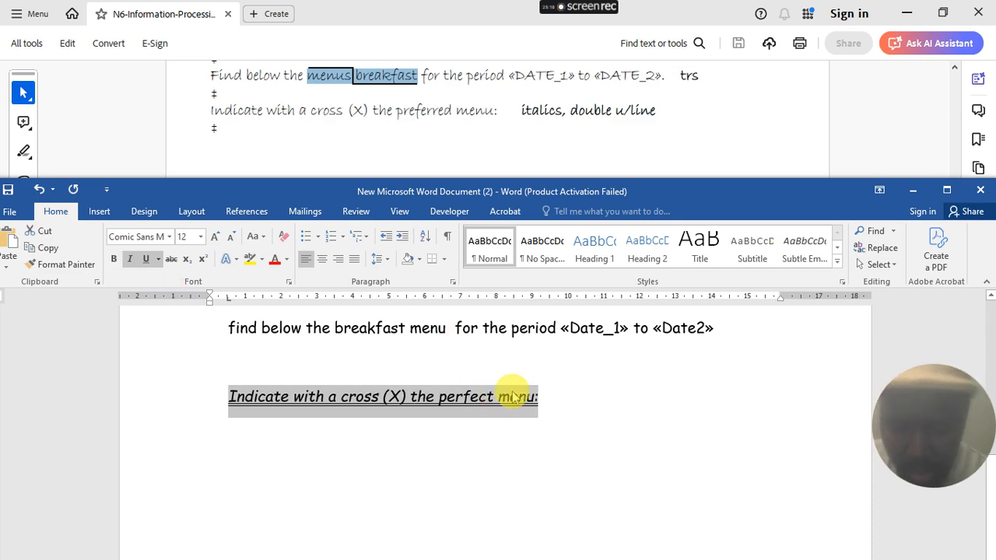
- Start a new line below it with italics and underline turned off
left_click(554, 402)
key("Return")
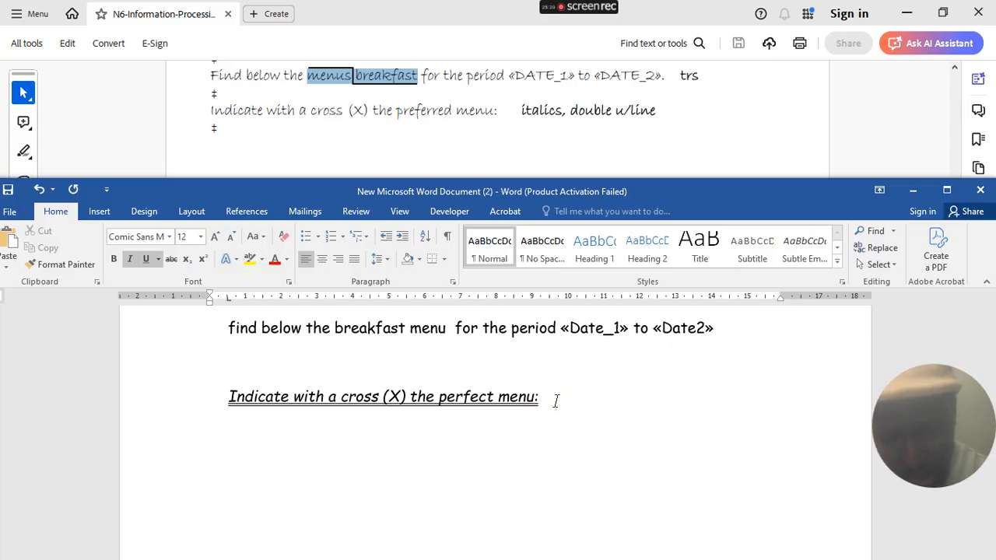
key("ctrl+i")
key("ctrl+u")
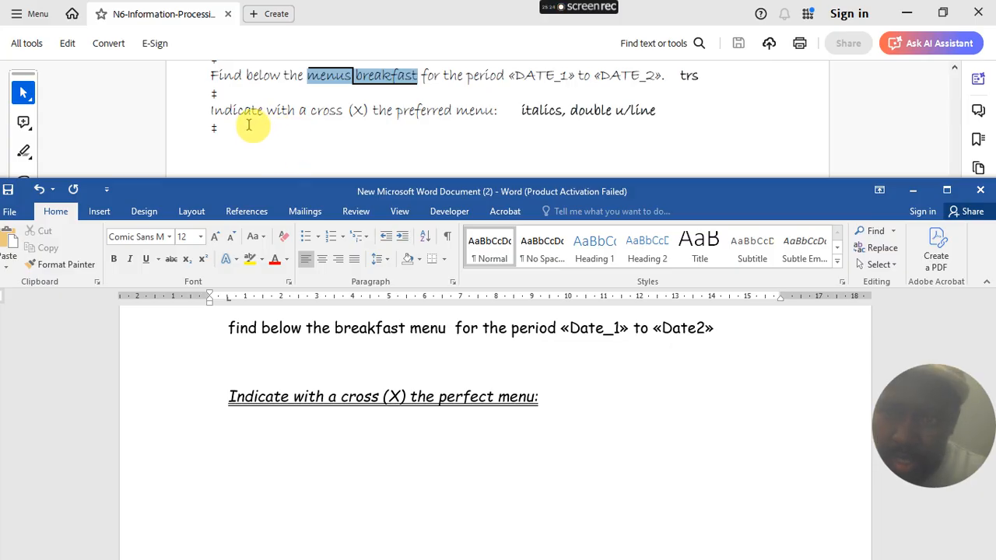
- Scroll the PDF down to the footnote instructions and the boxed O1–O3 Breakfast layout
scroll(261, 121, "down", 5)
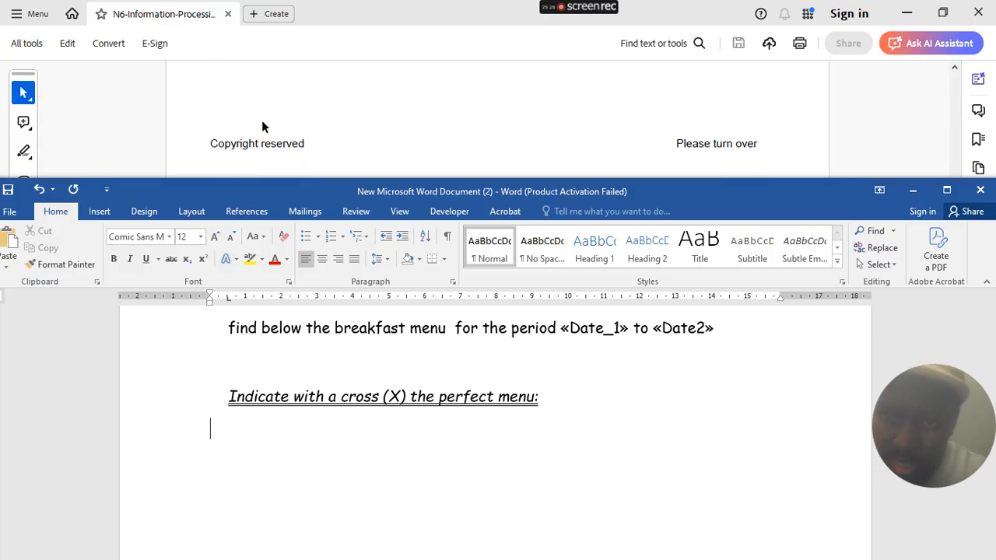
scroll(261, 121, "down", 3)
scroll(262, 121, "down", 4)
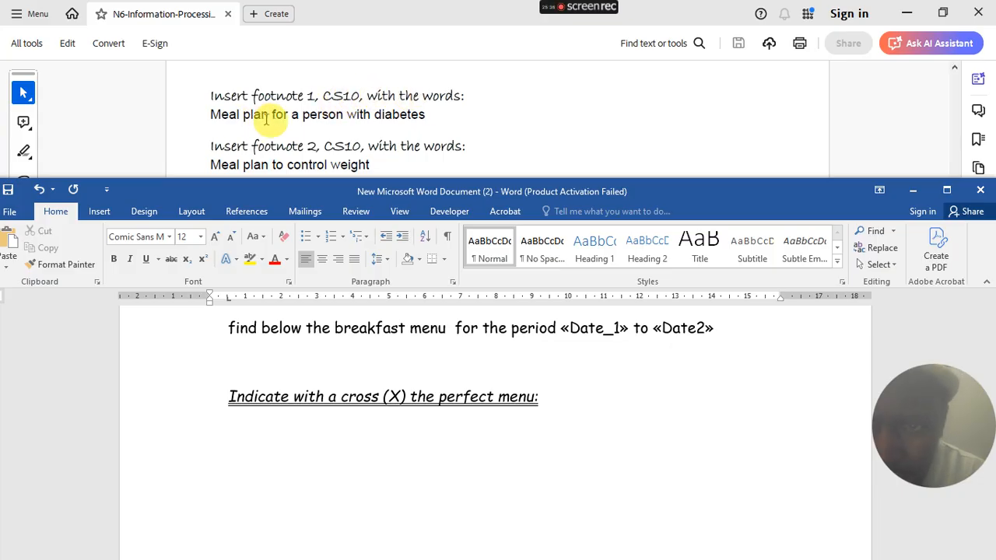
scroll(296, 134, "down", 1)
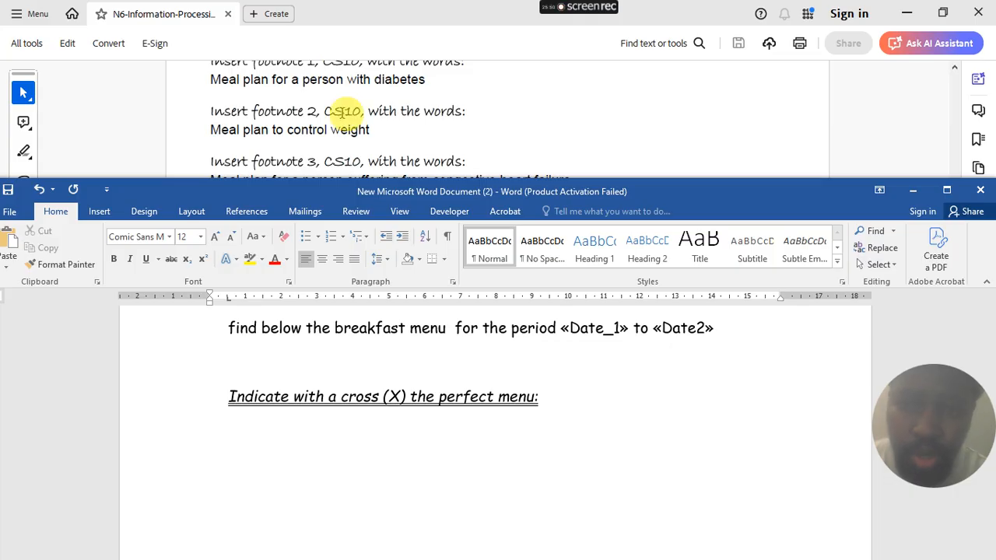
scroll(340, 112, "down", 2)
scroll(264, 109, "down", 1)
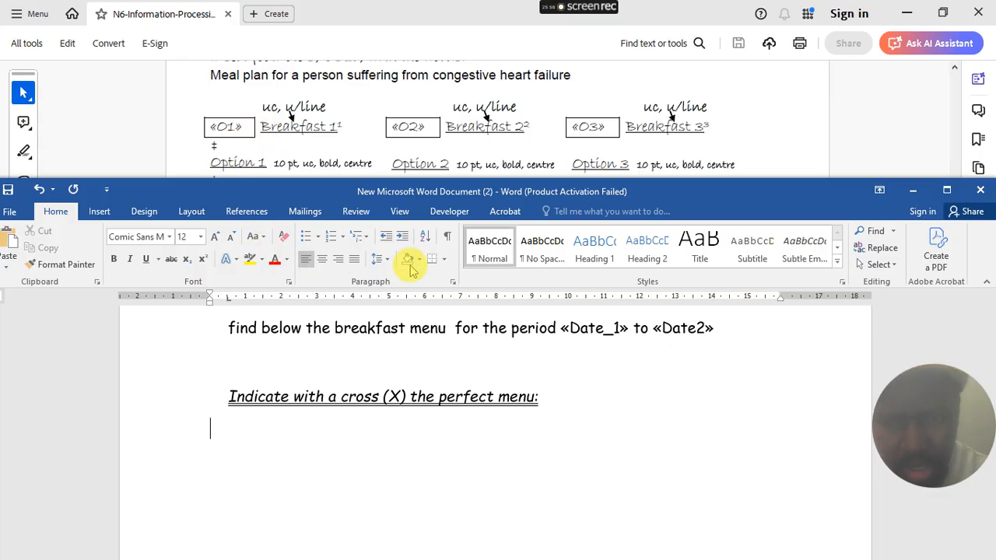
- Insert the «O1» merge field on the new line and type Breakfast right after it
left_click(304, 212)
left_click(379, 265)
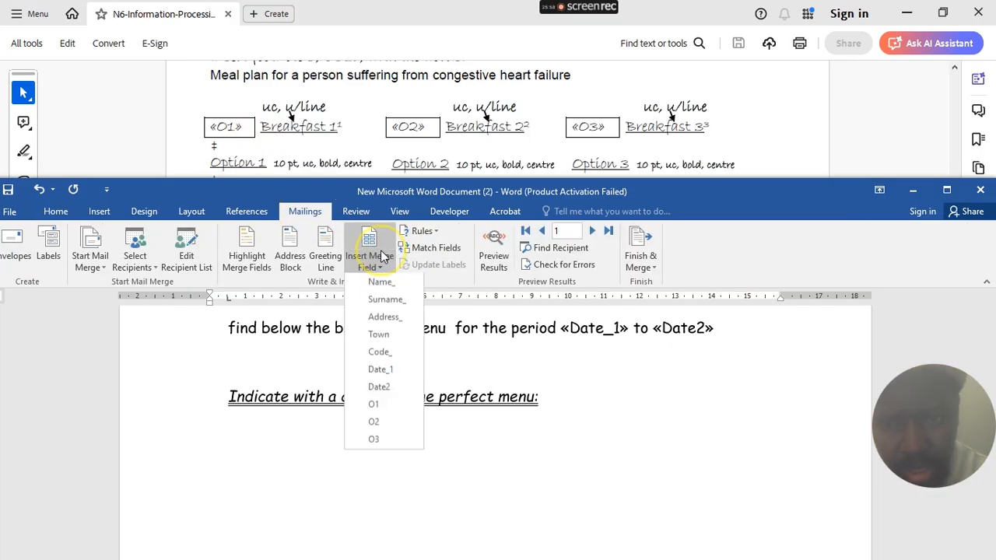
left_click(381, 406)
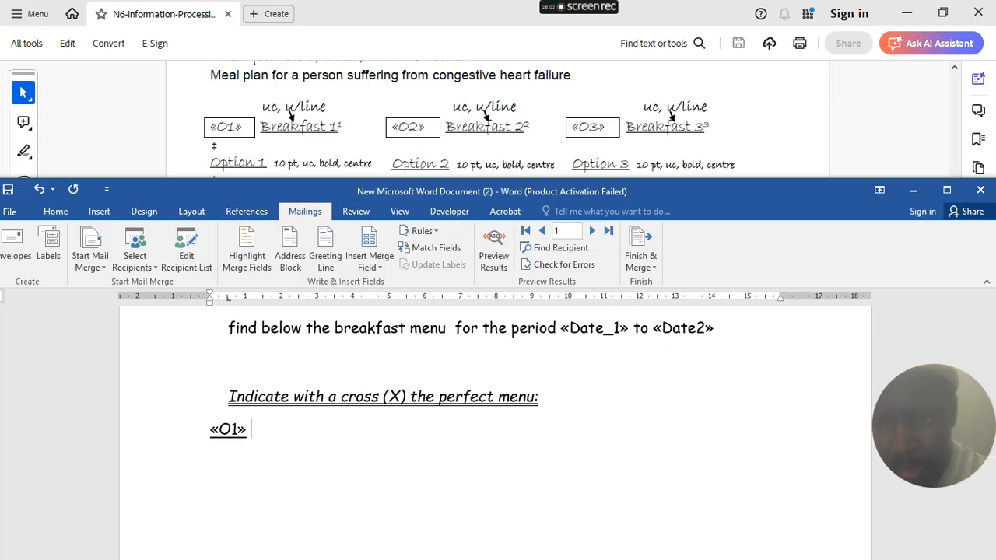
left_click(182, 434)
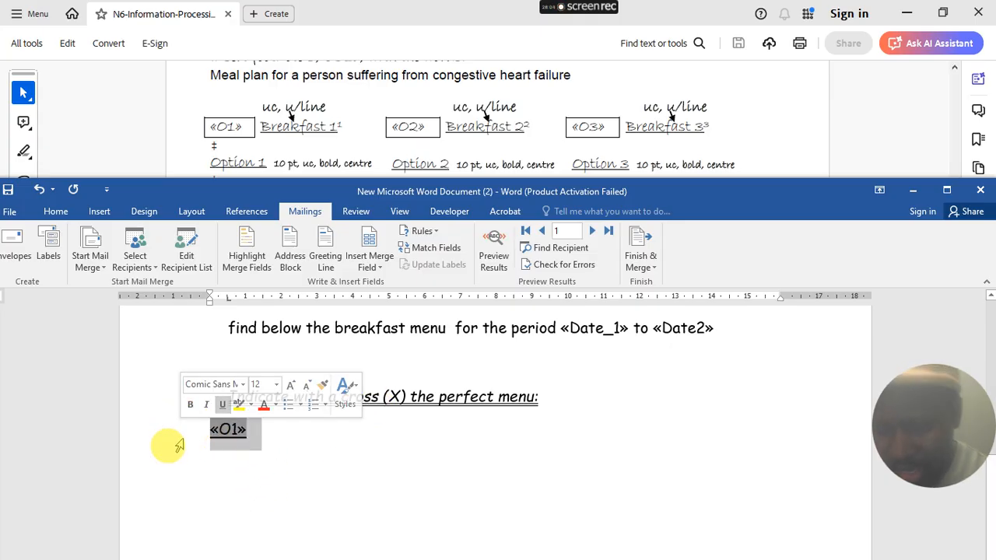
left_click(281, 434)
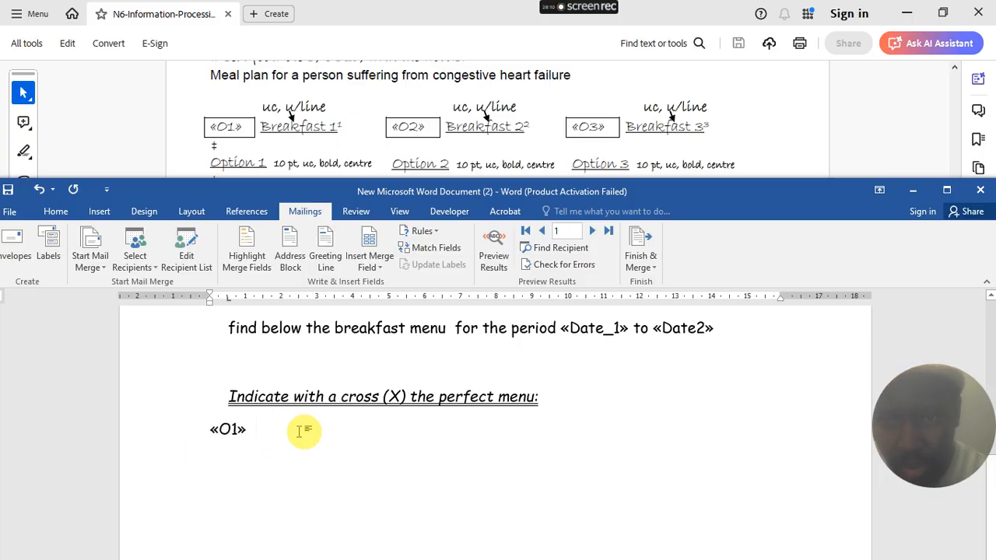
type("Breakfast")
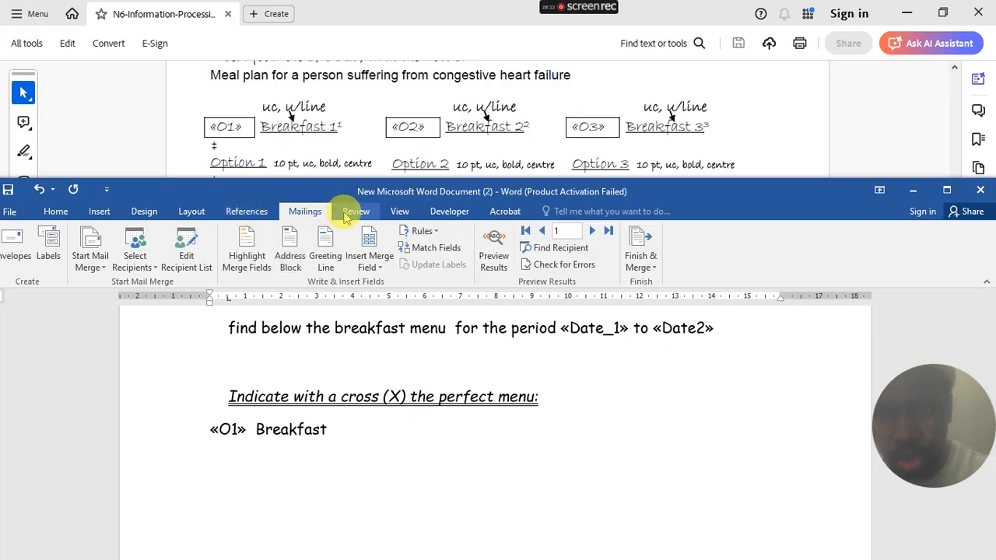
left_click(251, 213)
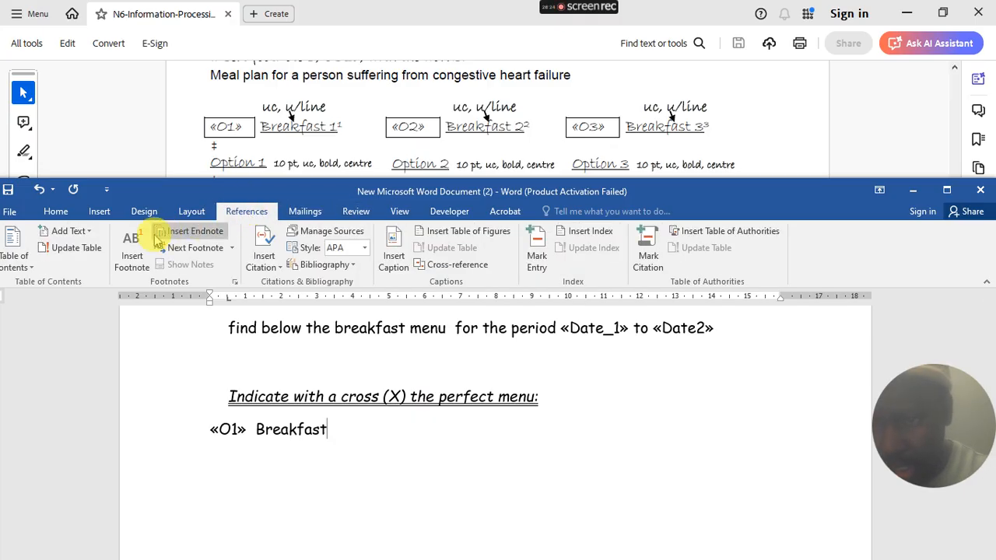
- Insert footnote 1 after Breakfast and maximize the Word window
left_click(132, 261)
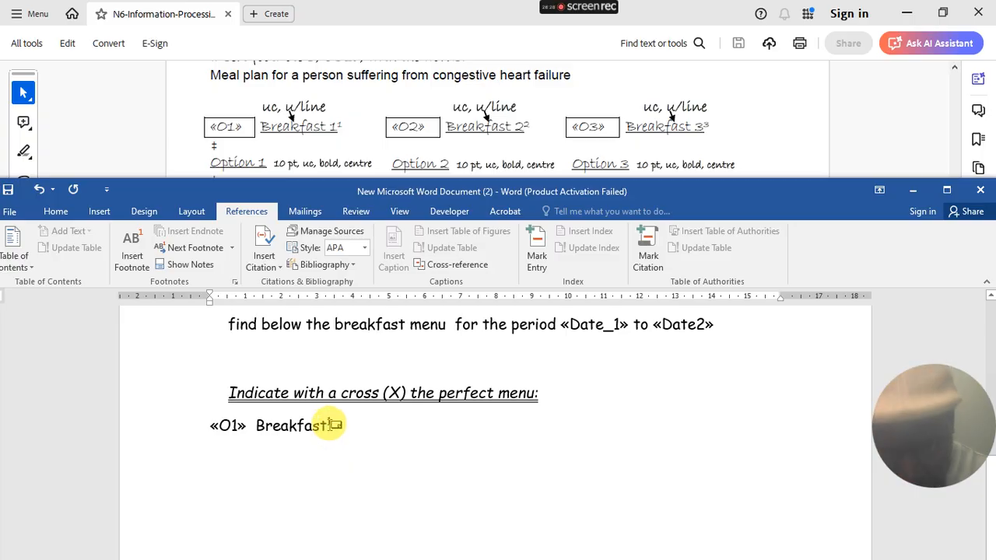
left_click(947, 190)
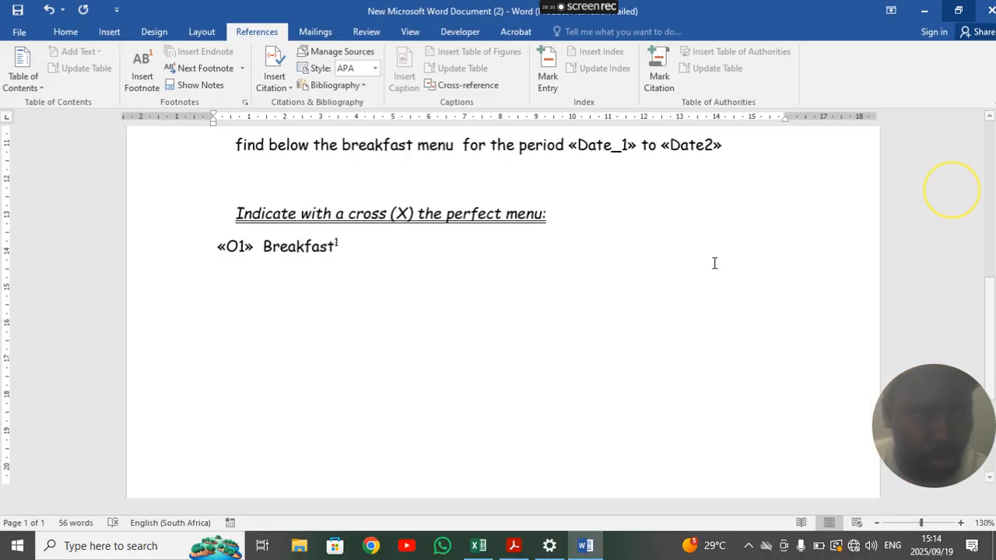
scroll(366, 311, "down", 5)
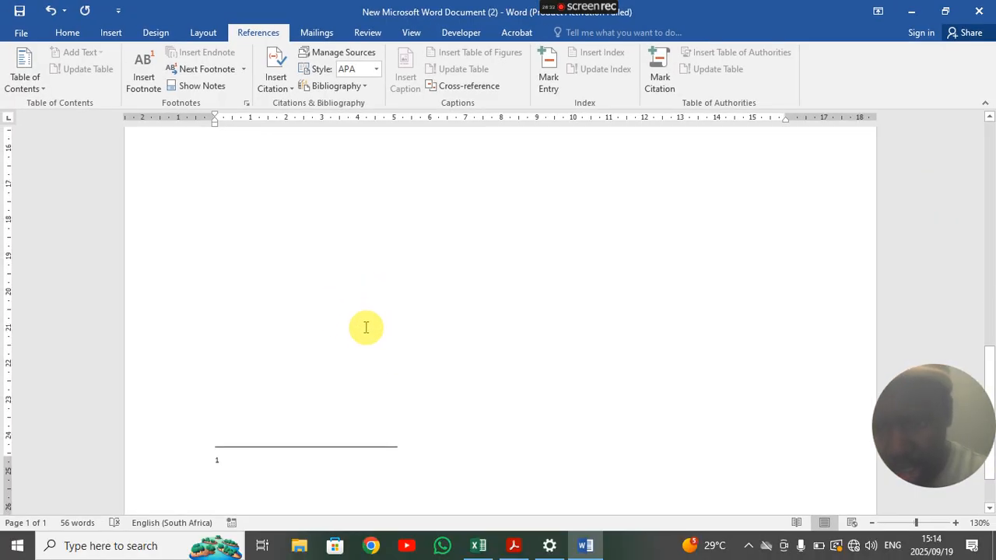
- Check the Breakfast label in the PDF instructions, then hide the PDF
left_click(945, 11)
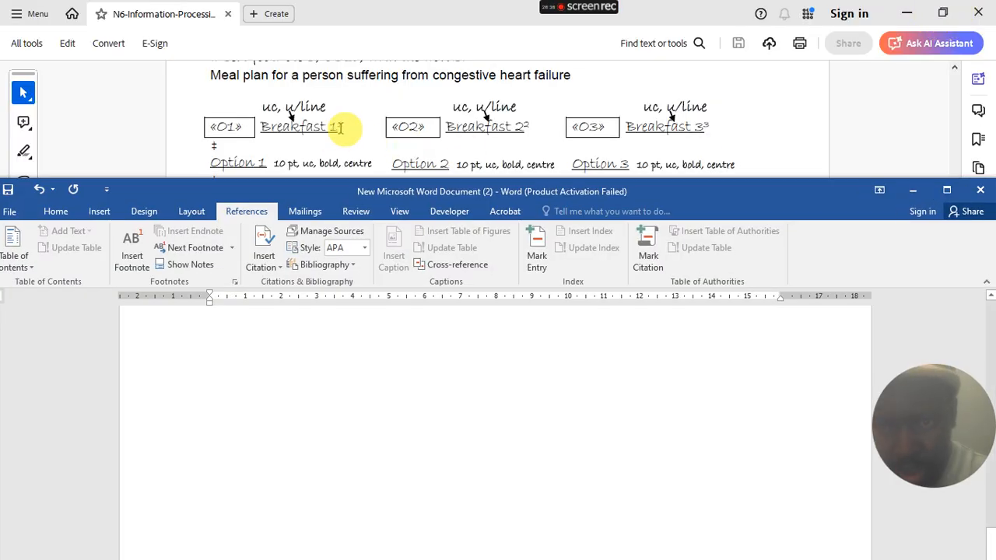
double_click(284, 130)
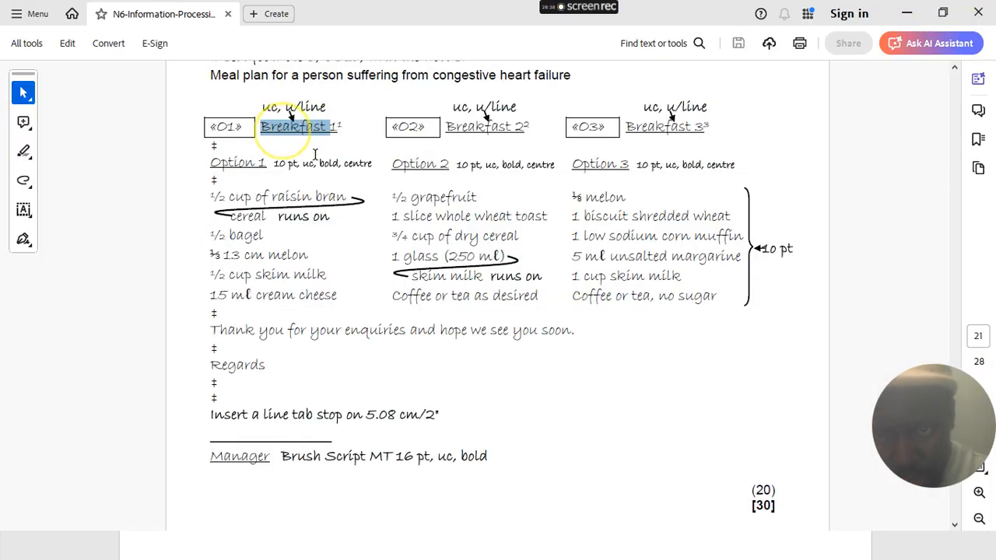
scroll(389, 184, "up", 5)
scroll(357, 181, "up", 1)
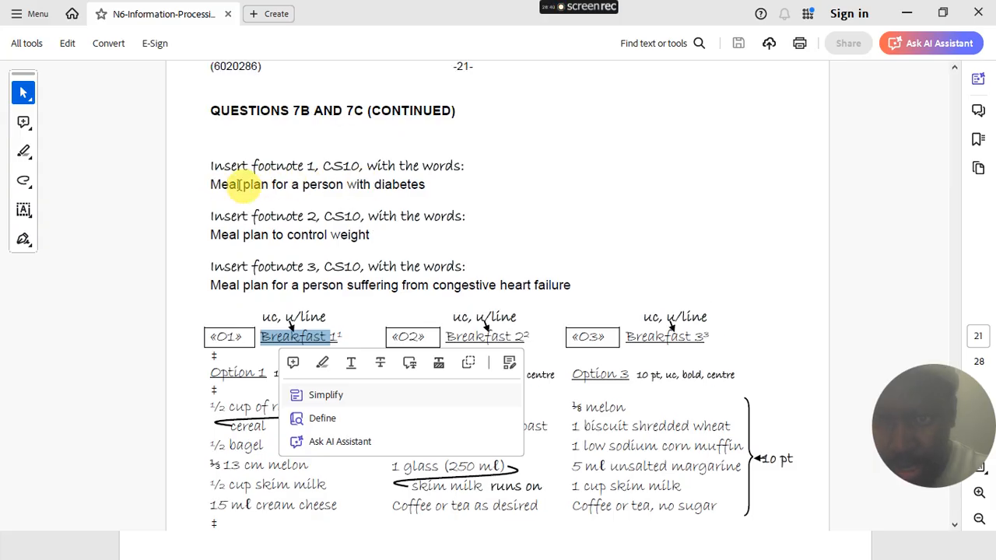
left_click(908, 15)
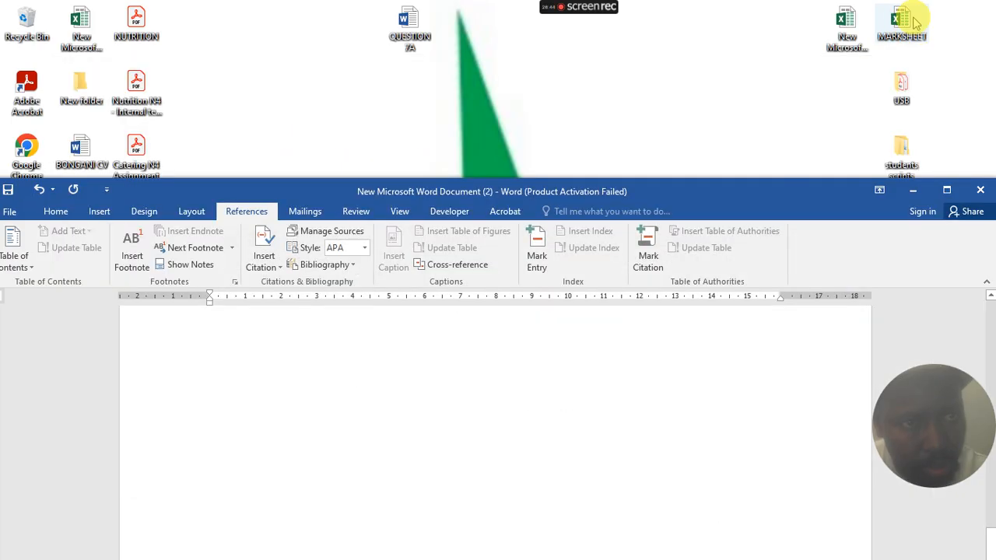
- Bring Word back in front and type 'Meal plan for a person with diabetes' as footnote 1
left_click(916, 189)
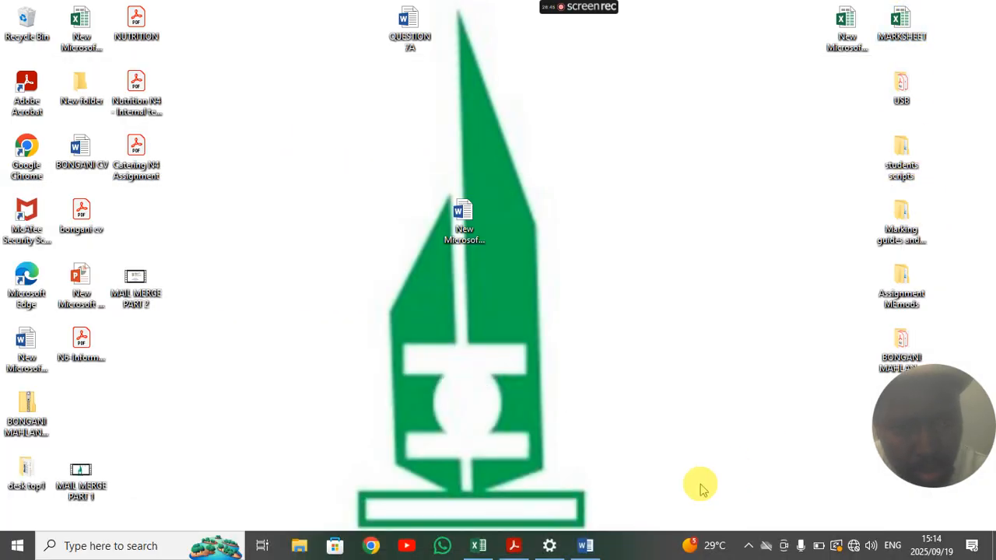
left_click(513, 545)
left_click(585, 546)
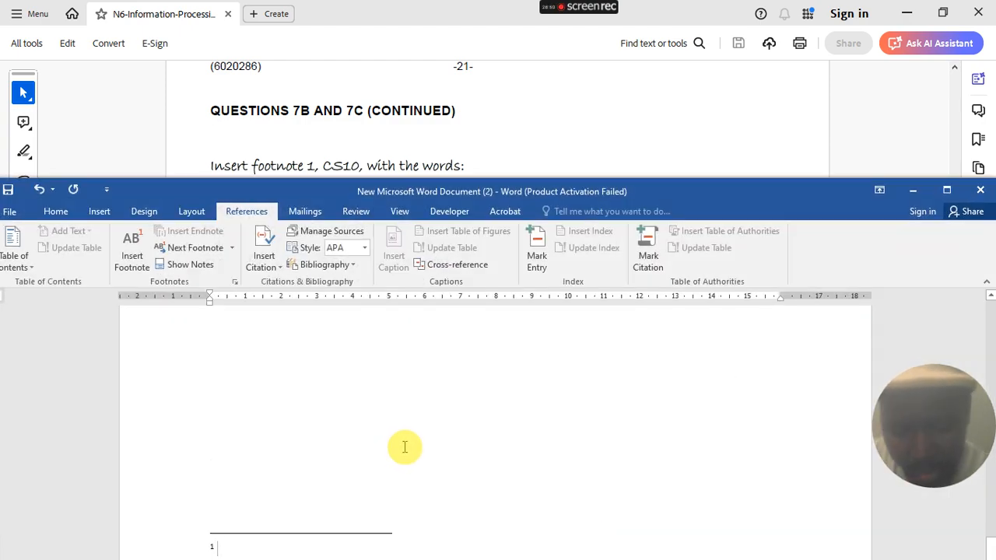
type("meal")
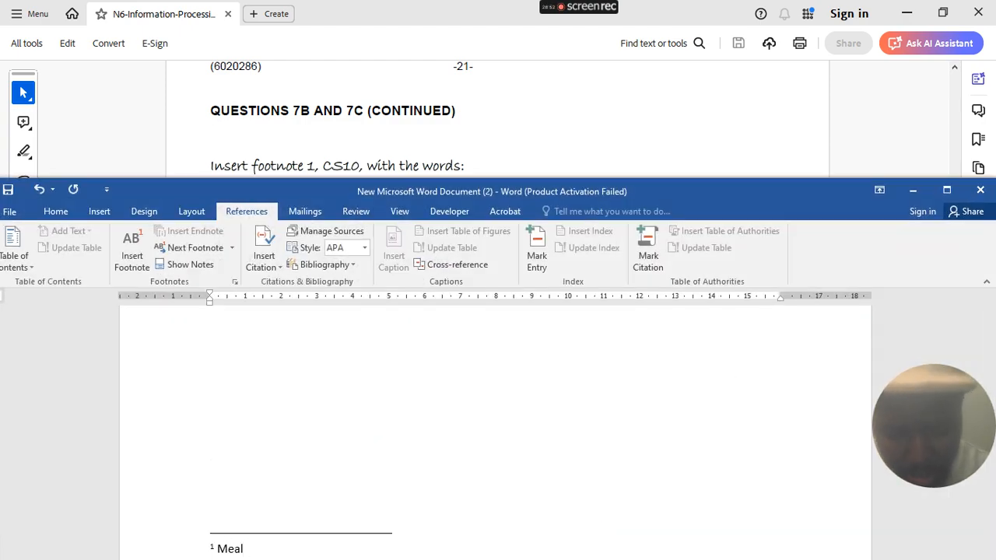
type(" plan for a person with diabetes")
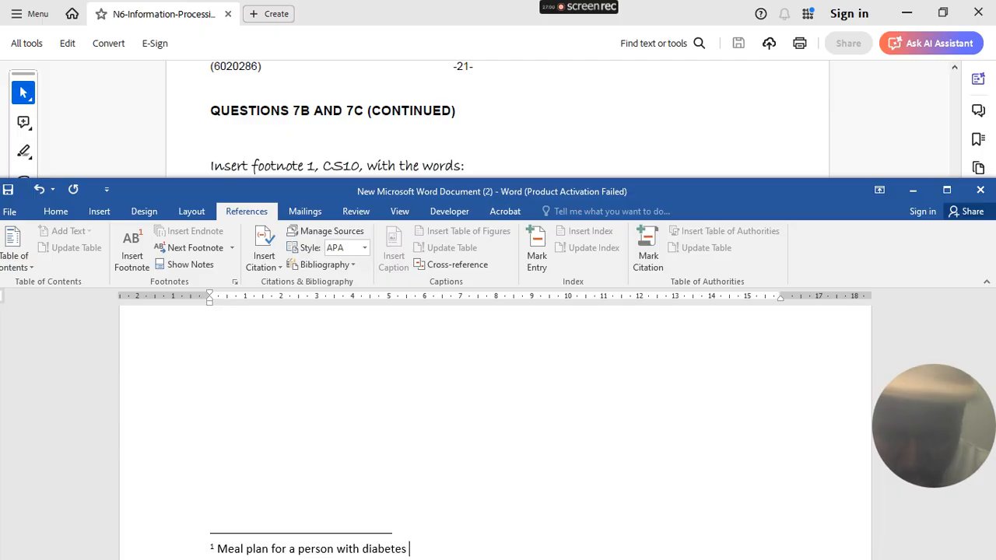
- Scroll back up and place the caret after Breakfast¹
scroll(380, 365, "up", 3)
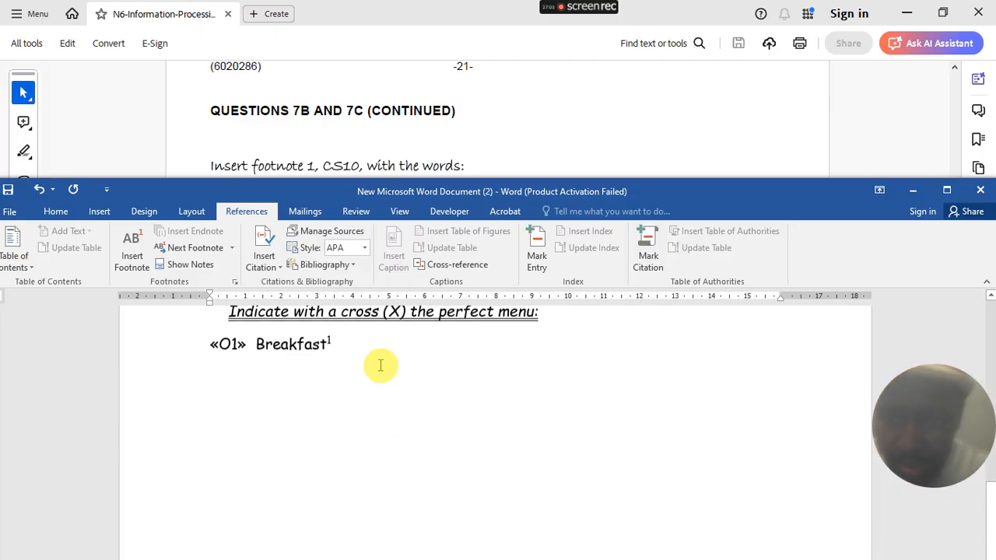
scroll(381, 365, "up", 3)
left_click(336, 477)
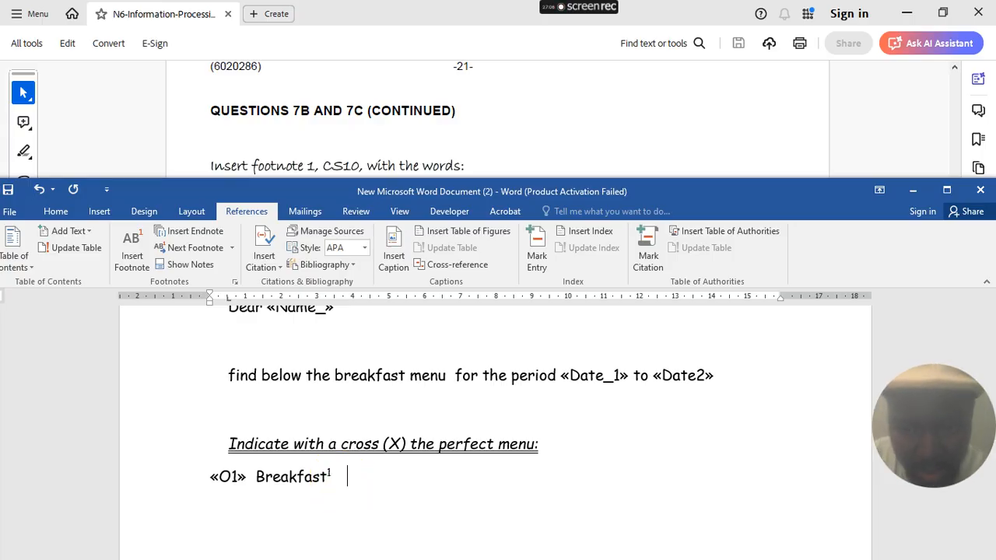
- Tab along the line and insert the «O2» merge field followed by Breakfast
key("Tab")
key("Tab")
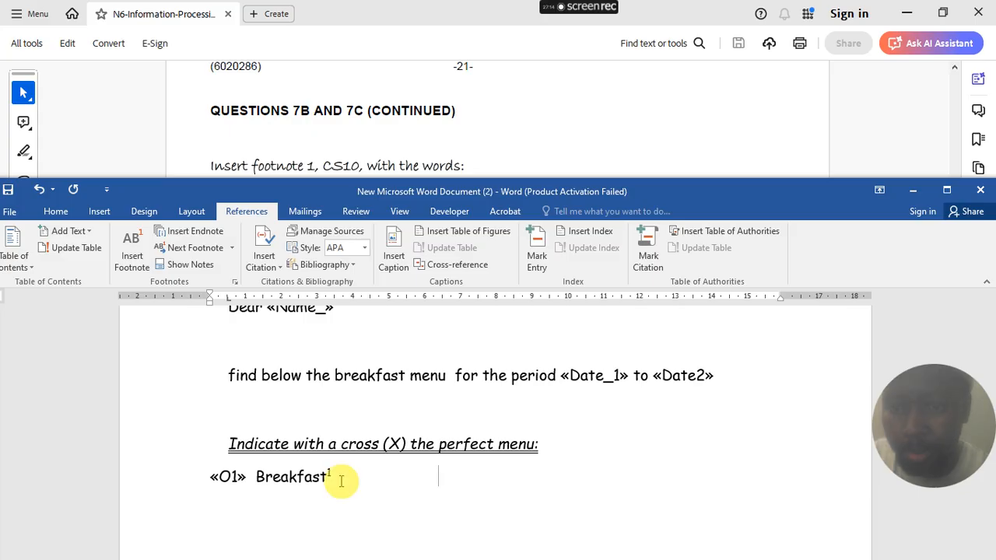
scroll(395, 137, "down", 5)
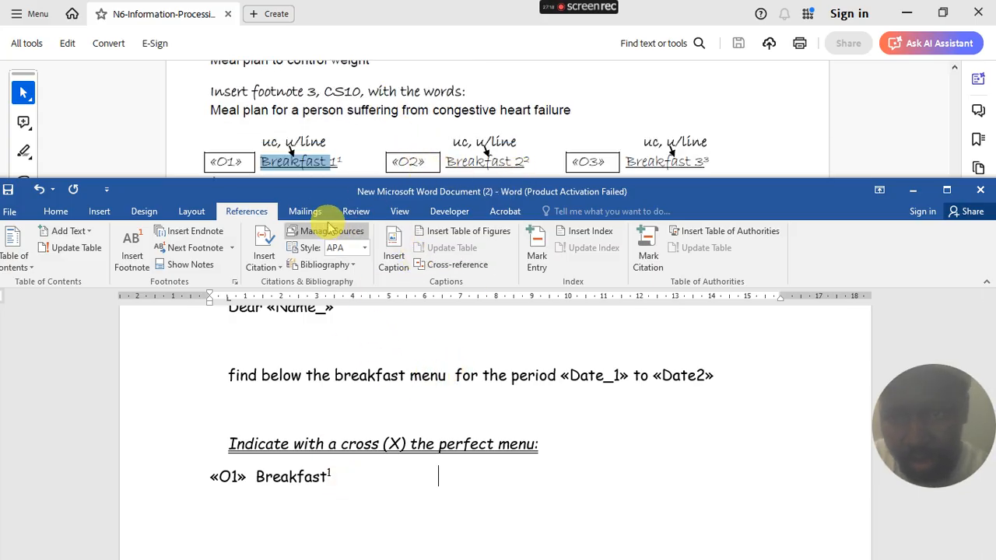
left_click(304, 211)
left_click(370, 261)
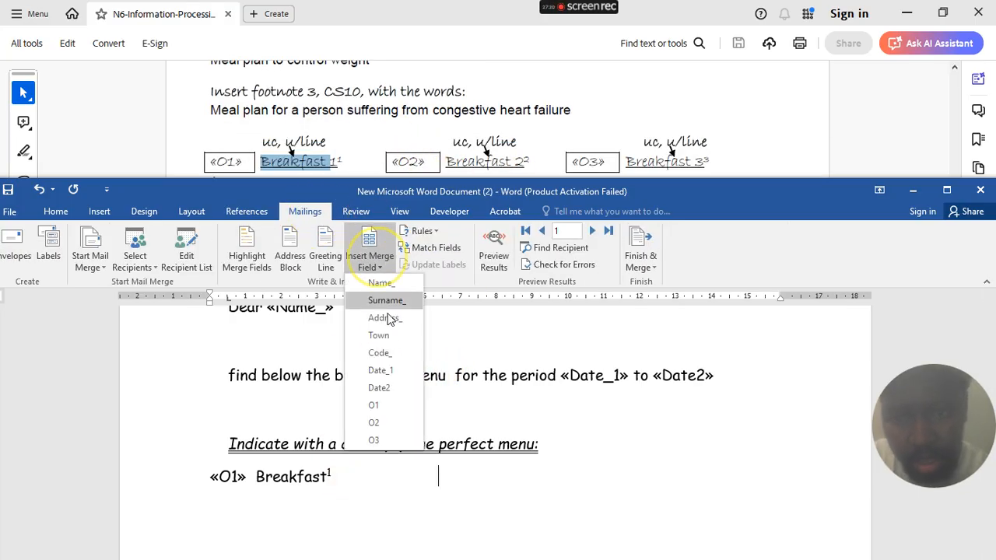
left_click(375, 422)
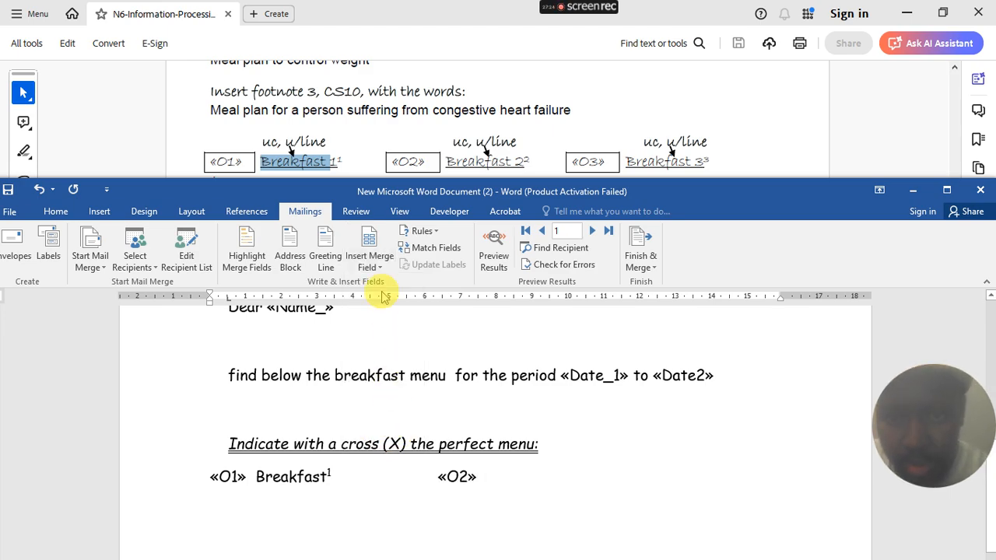
left_click(367, 266)
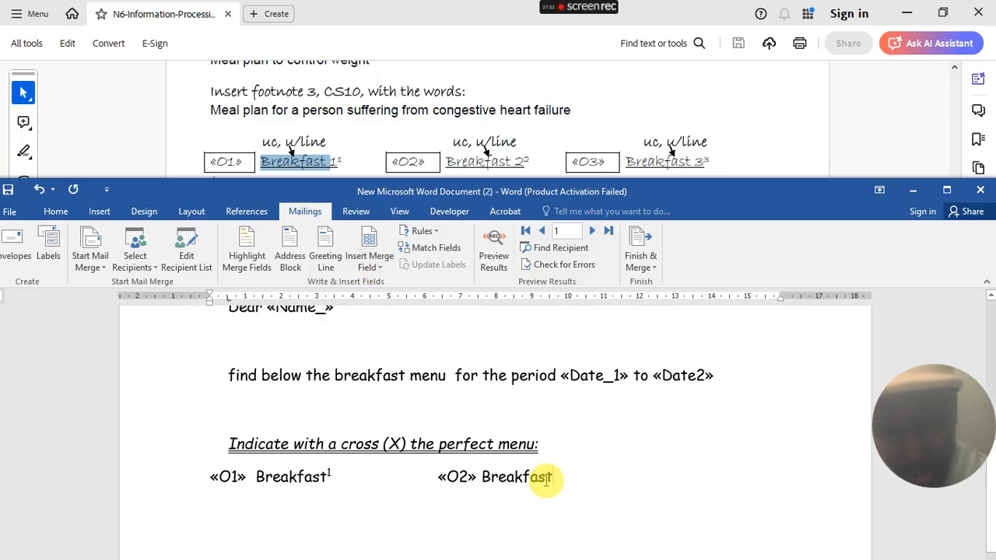
- Add footnote 2 reading 'Meal plan for control weight', correcting 'weght' to 'weight'
left_click(246, 211)
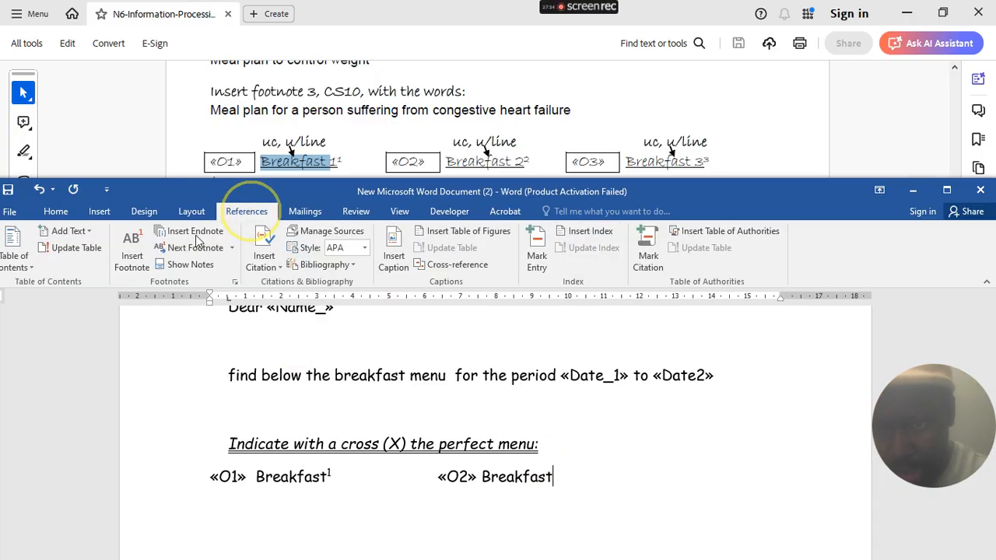
left_click(143, 261)
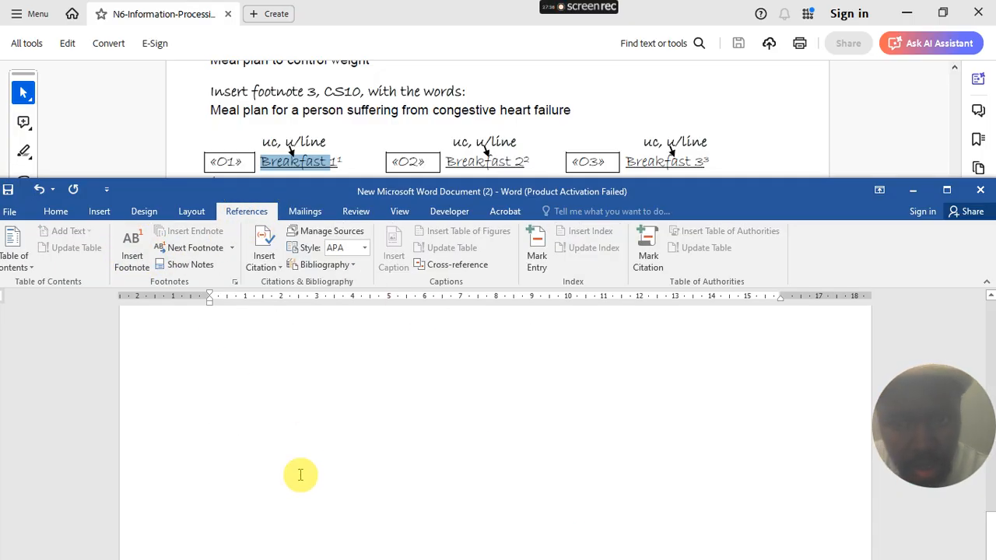
scroll(360, 89, "up", 1)
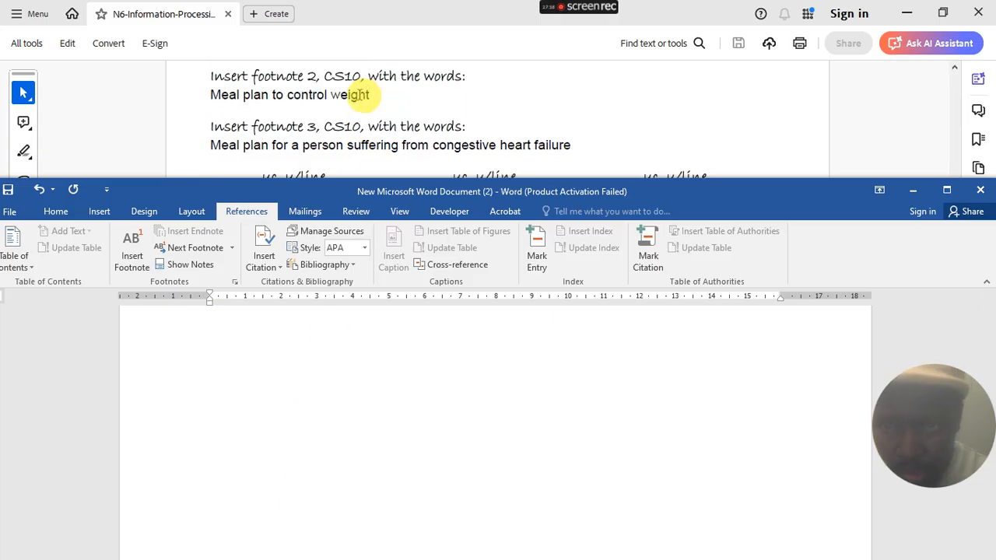
scroll(366, 112, "down", 1)
scroll(309, 420, "down", 3)
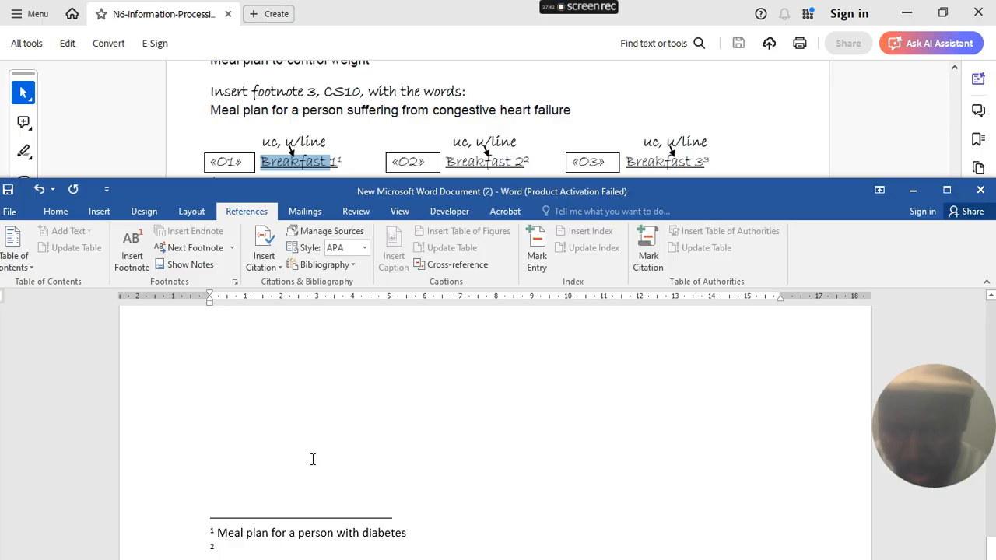
type("m")
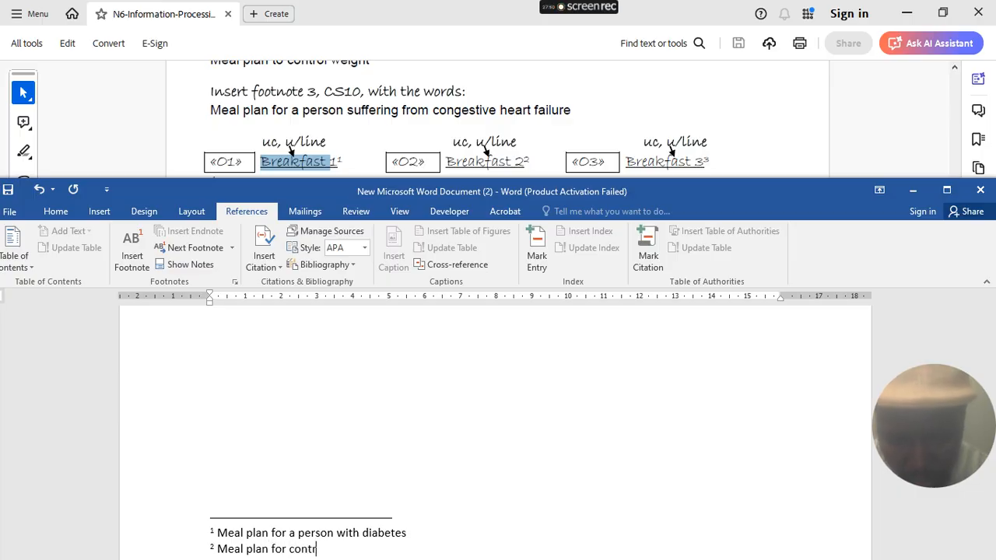
type("eght")
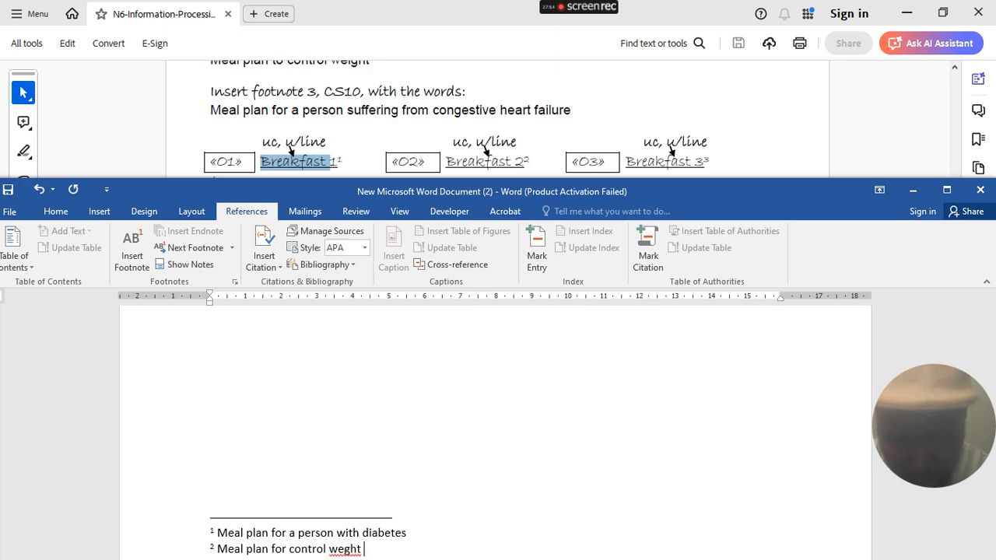
right_click(364, 548)
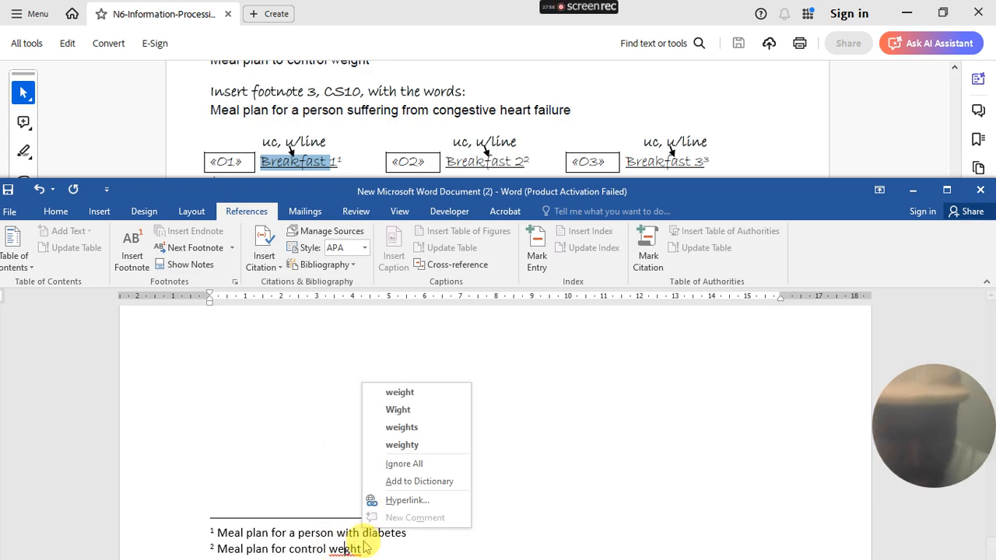
left_click(424, 393)
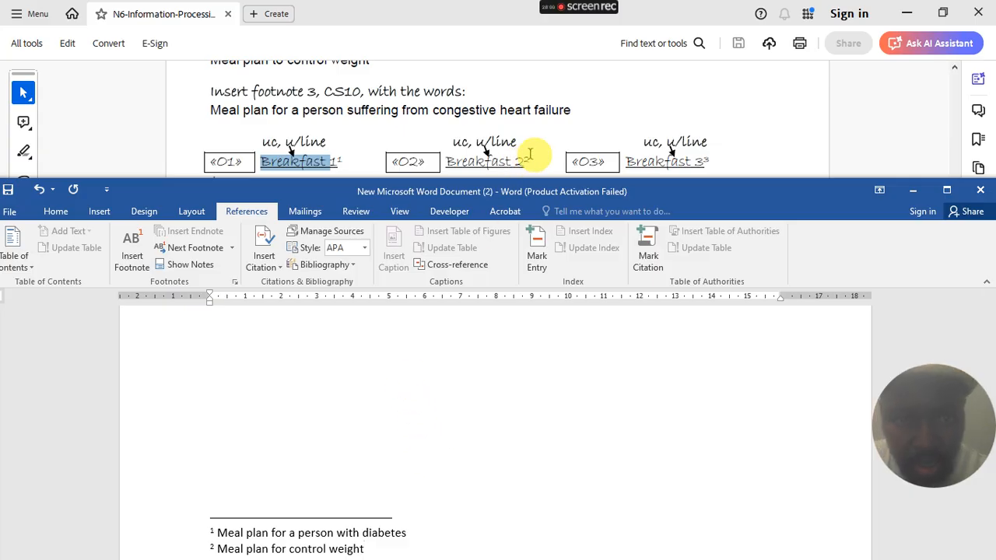
- Tab past Breakfast² and insert the «O3» merge field
left_click(429, 389)
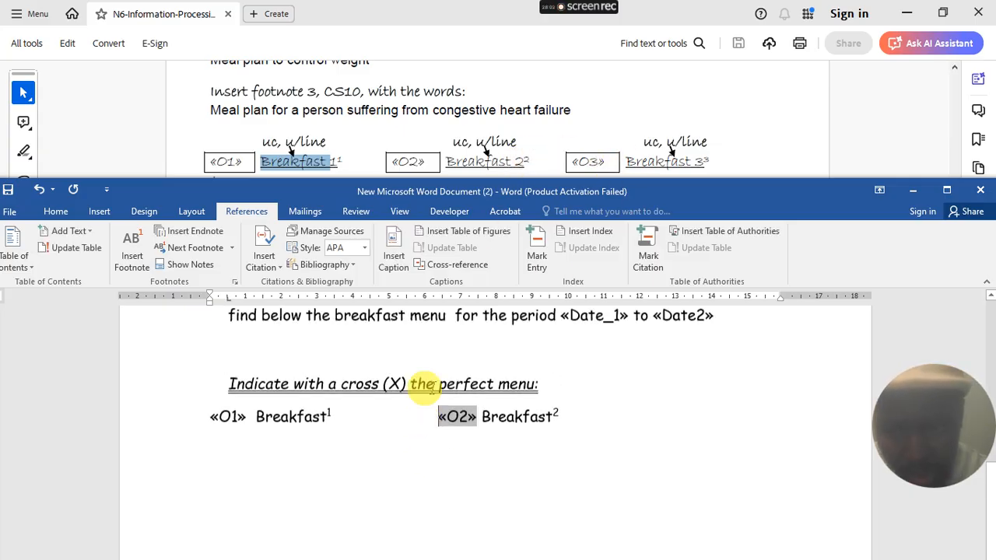
left_click(574, 421)
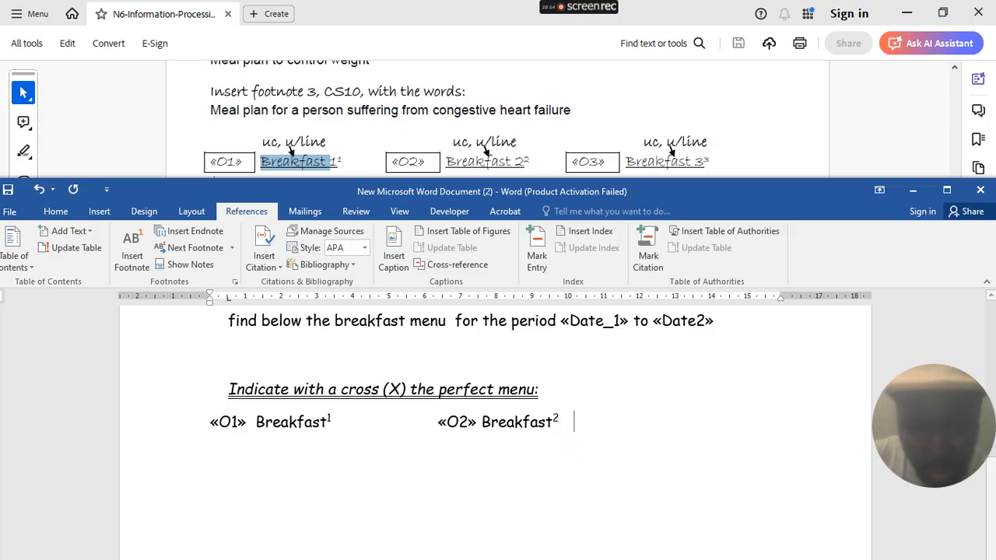
key("Tab")
key("Tab")
key("Tab")
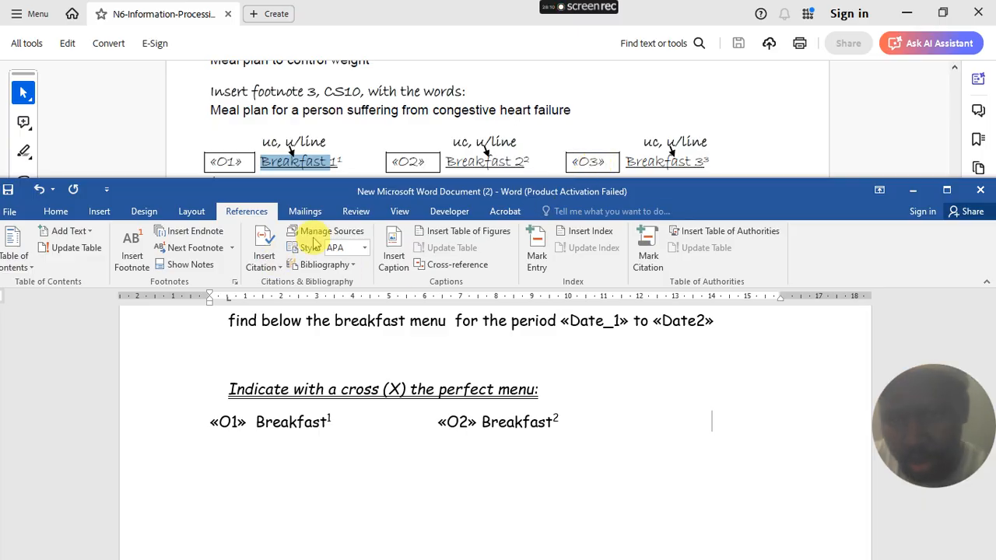
left_click(304, 210)
left_click(367, 260)
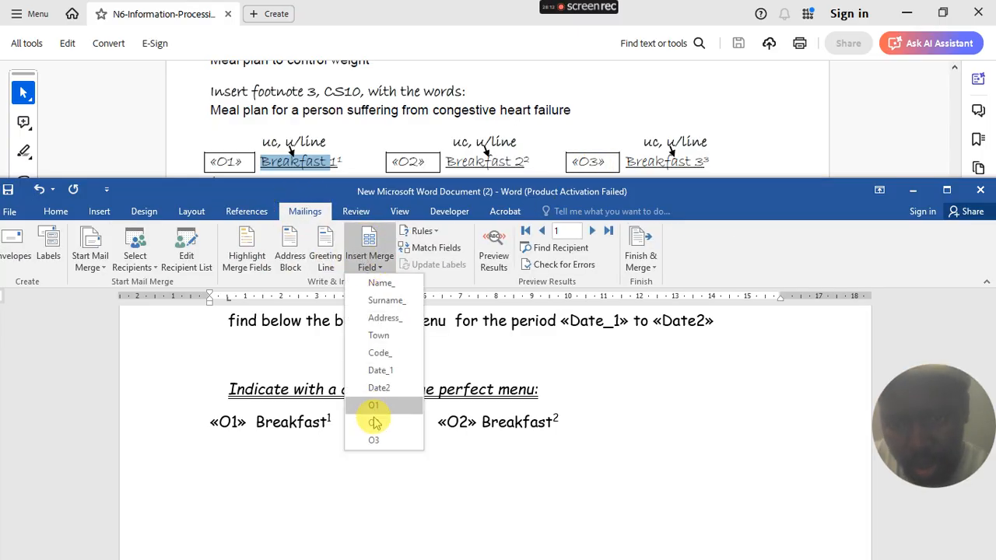
left_click(373, 434)
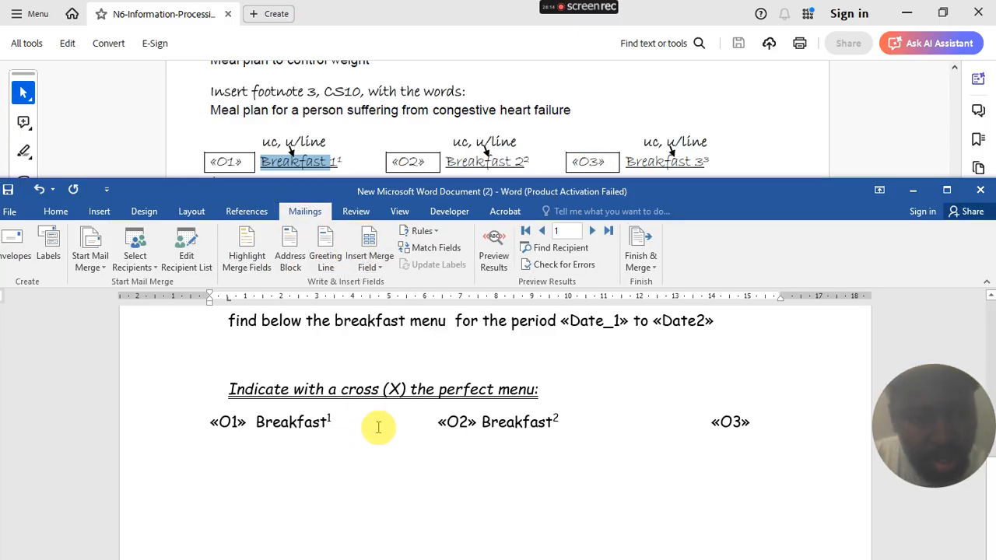
- Type Breakfast after «O3» and add footnote 3 to it
type("Me")
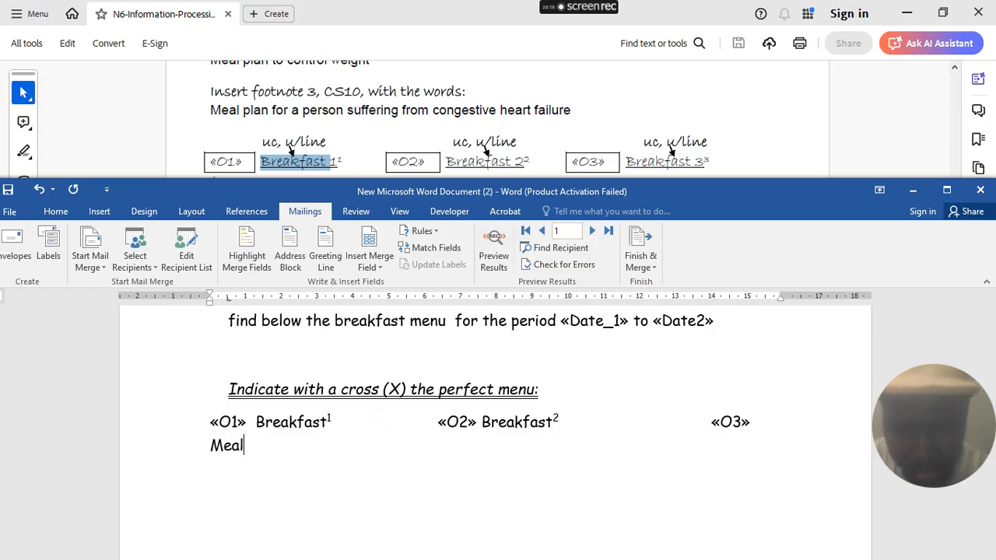
type("al PL")
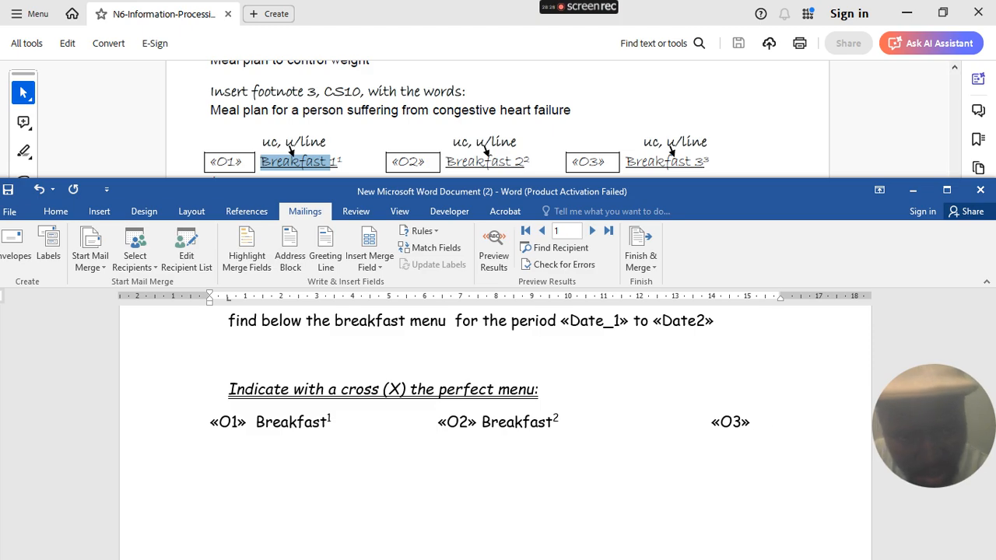
type("Breakfast")
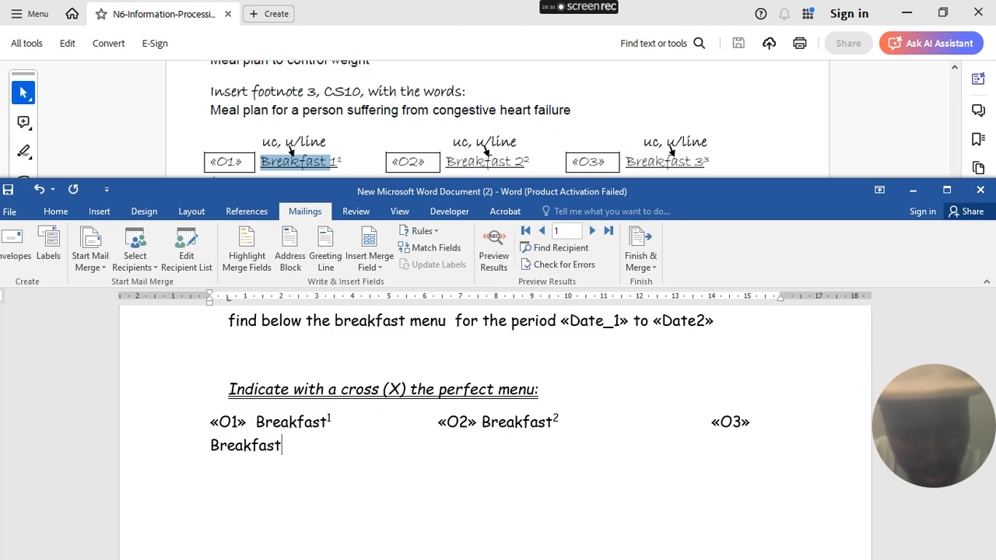
left_click(251, 214)
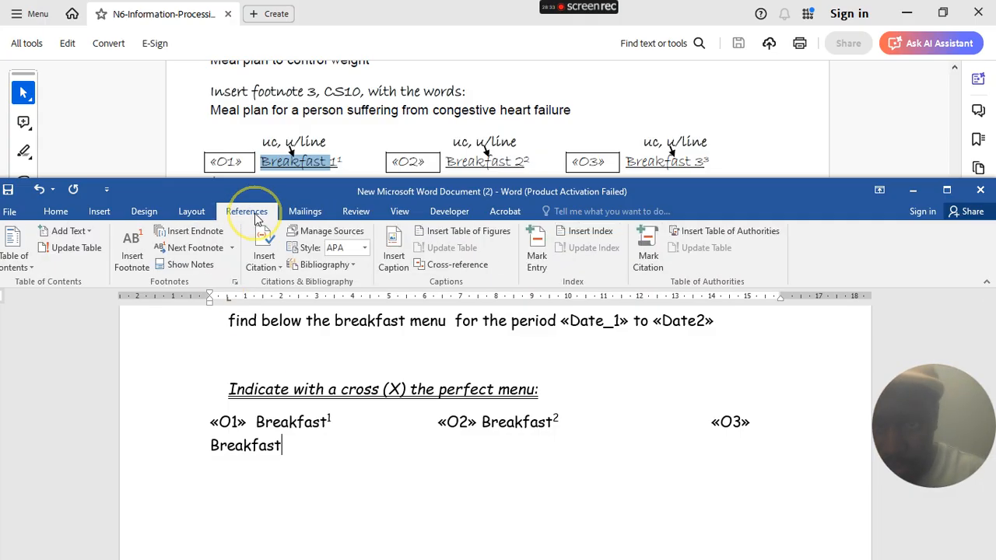
left_click(134, 260)
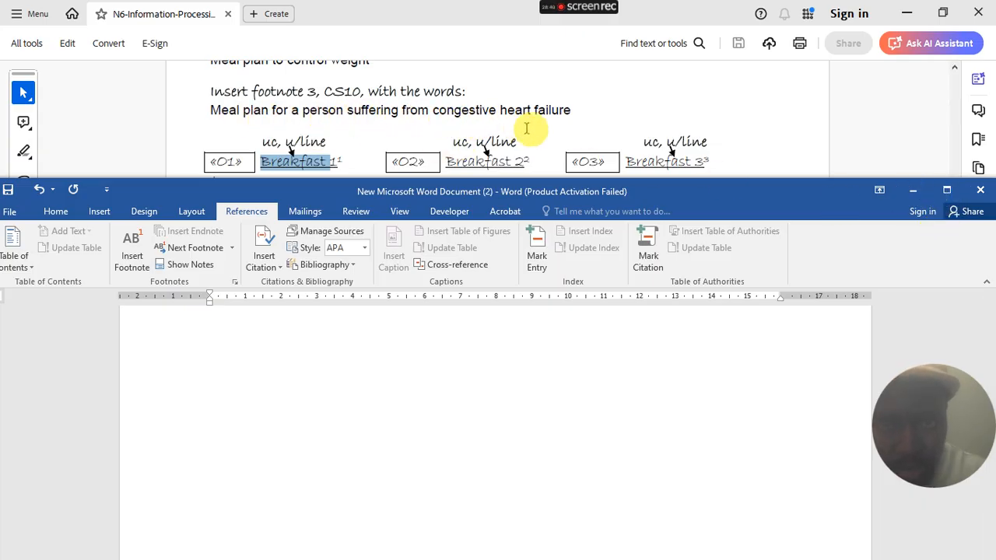
- Type footnote 3 as 'Meal plan for a person suffering from congestive heart failure', fixing 'falure' to 'failure'
left_click(947, 191)
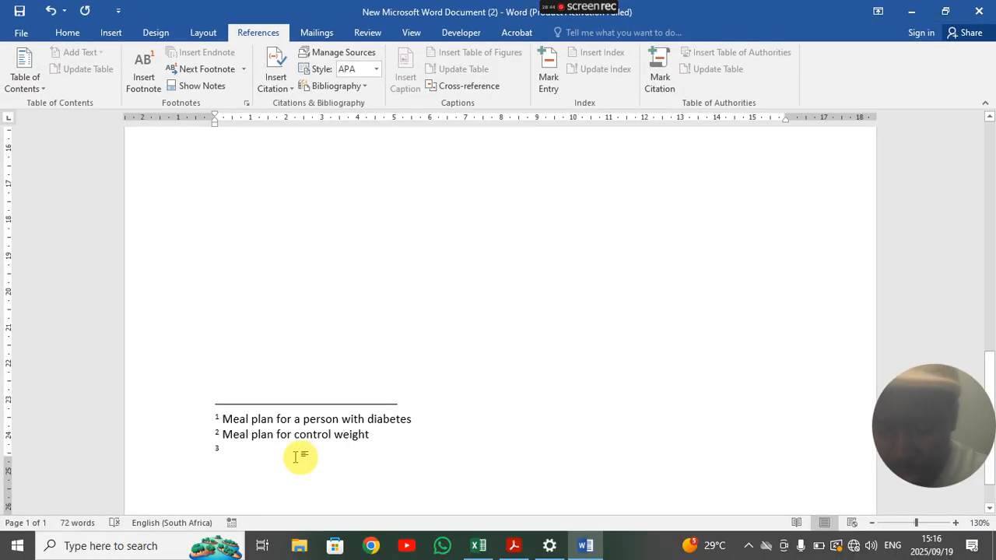
type("Me")
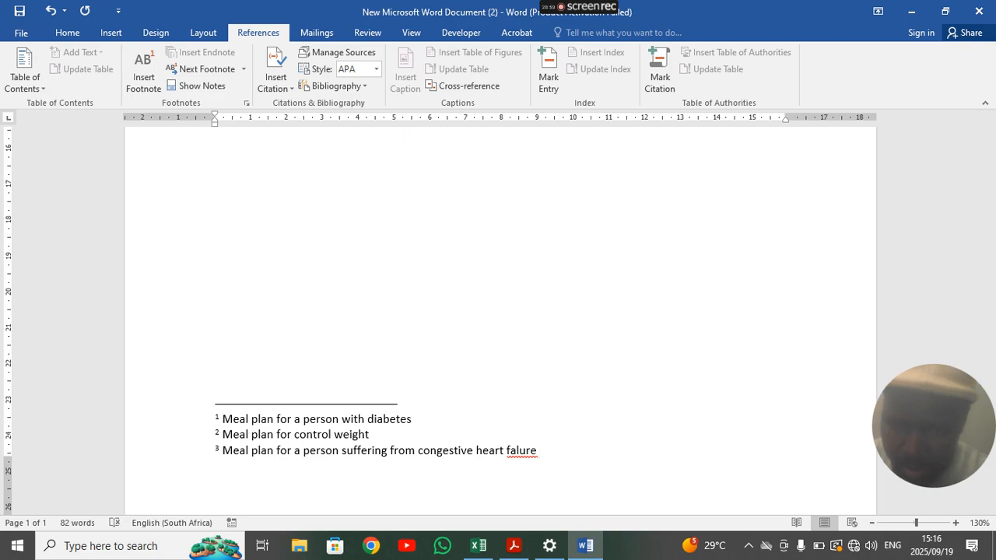
right_click(537, 453)
left_click(576, 340)
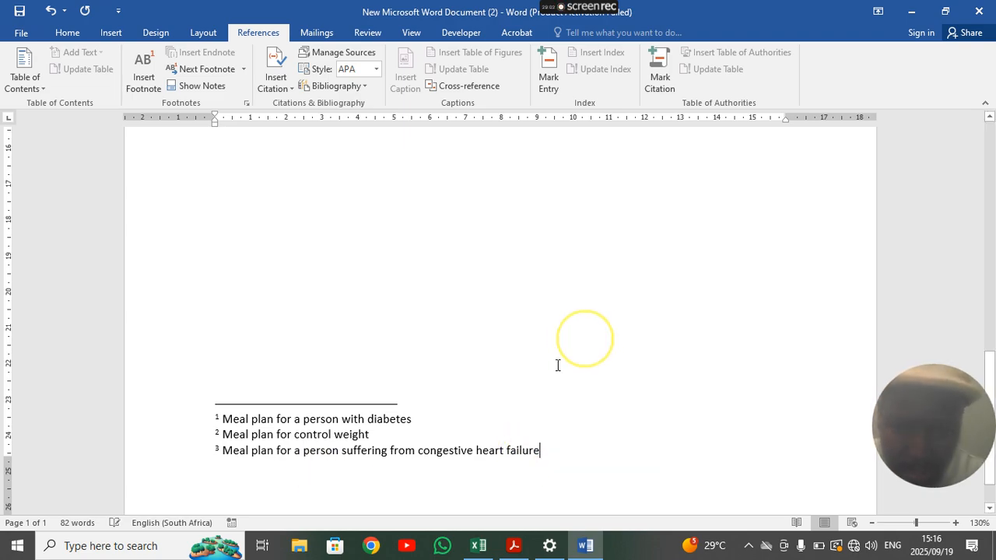
scroll(477, 413, "up", 3)
scroll(480, 415, "up", 3)
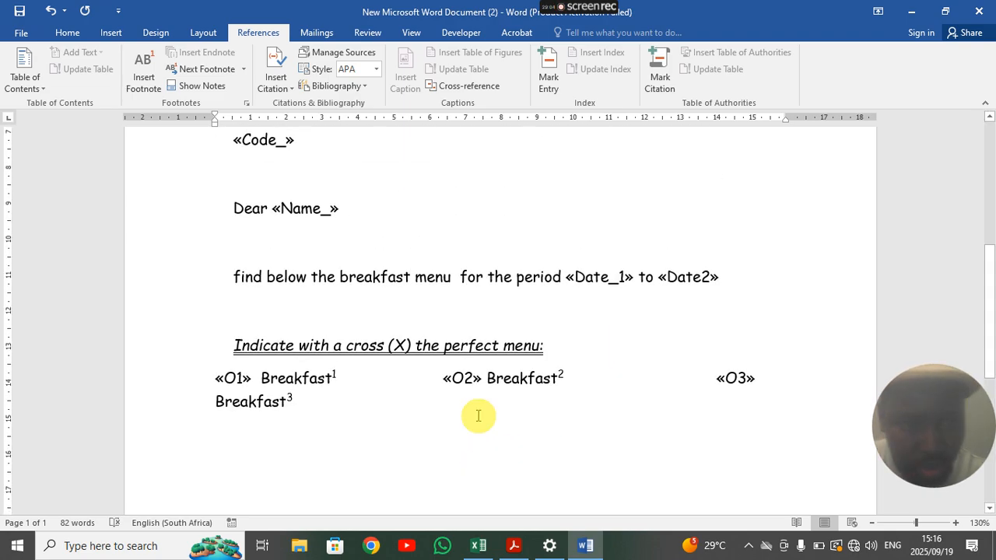
- Delete the extra gaps before «O2» and «O3» so all three options fit on one line
left_click(706, 379)
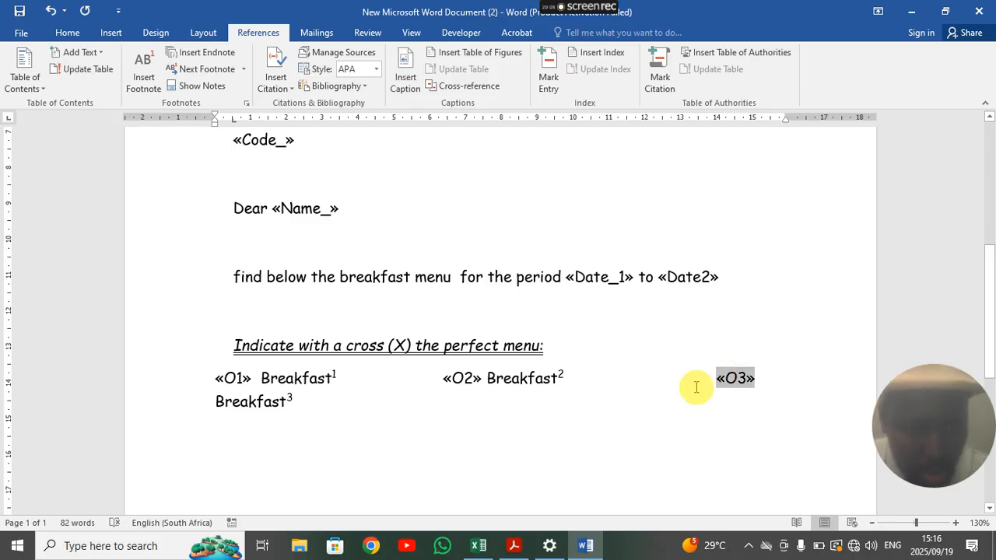
left_click(687, 387)
key("Delete")
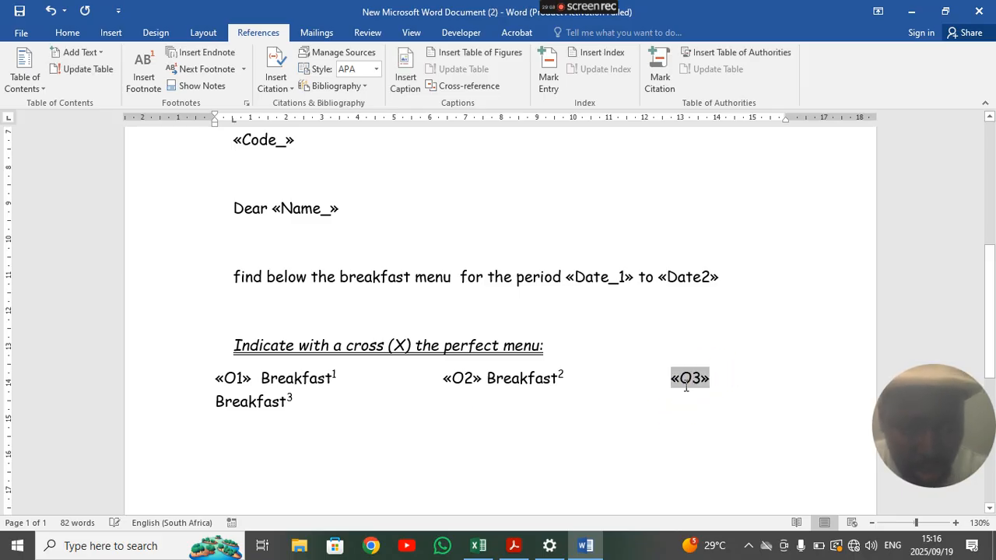
left_click(732, 378)
key("Delete")
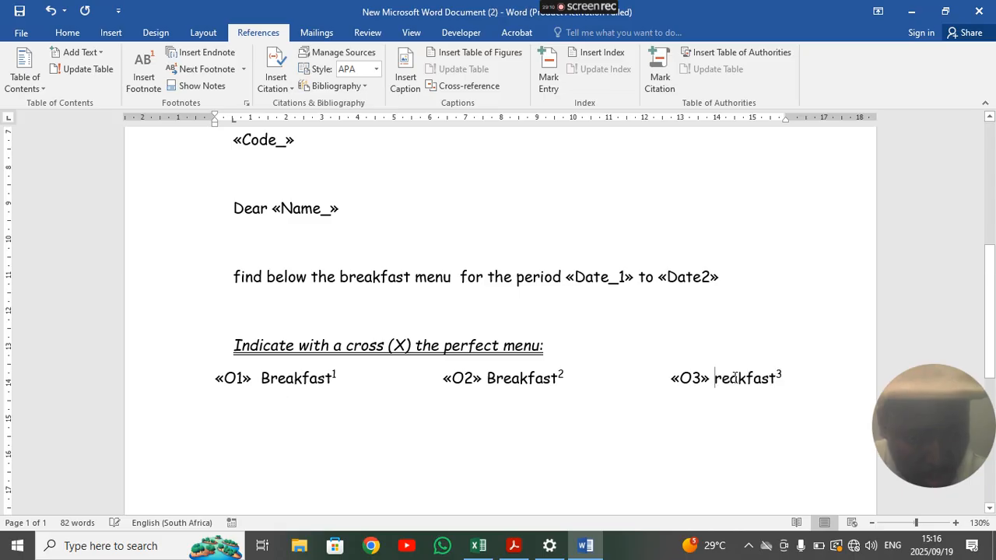
key("ctrl+z")
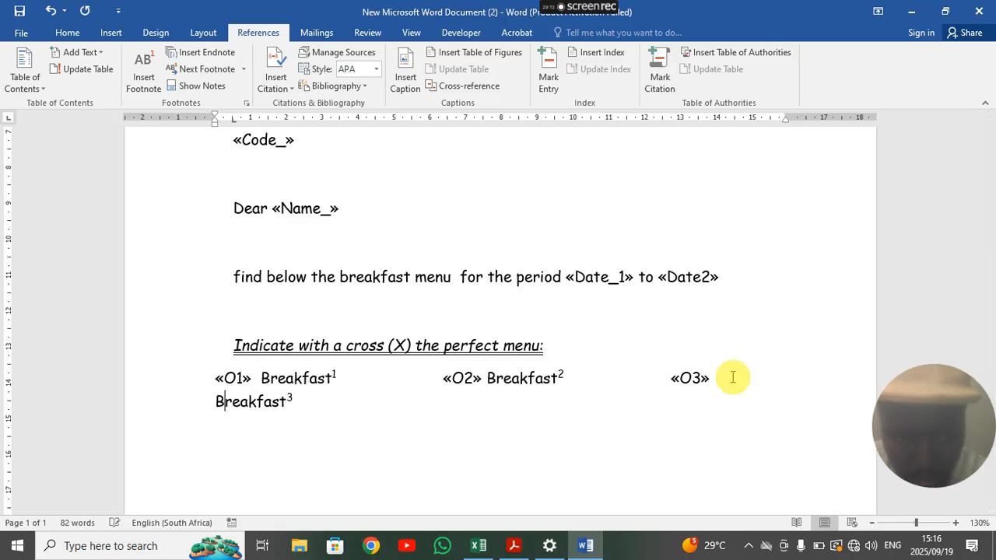
left_click(400, 378)
key("Delete")
left_click(568, 376)
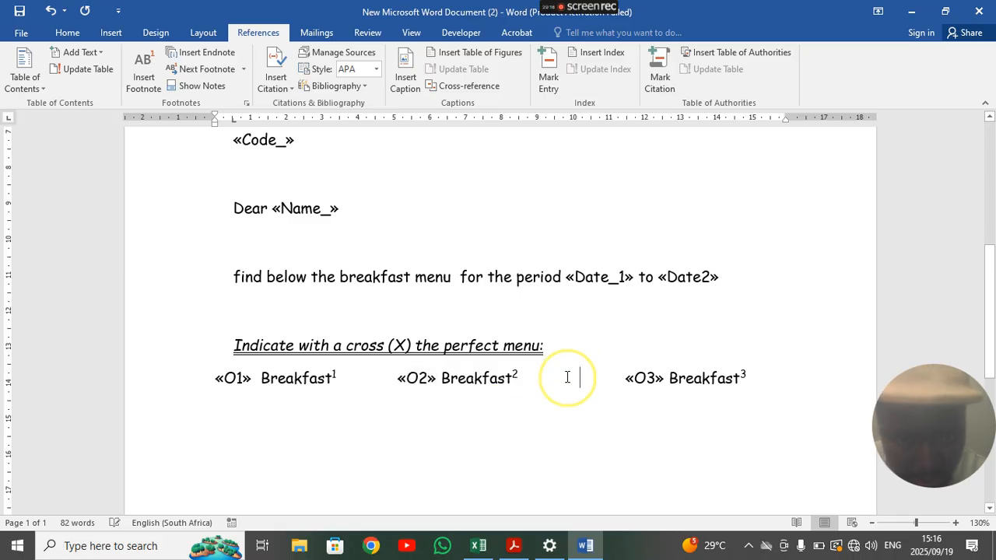
key("Delete")
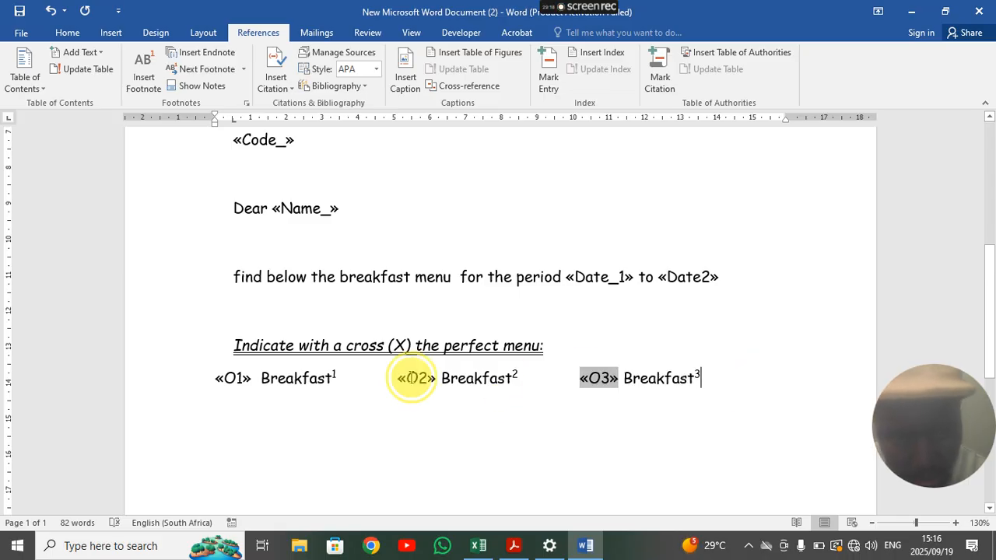
- Select the options line and restore down the Word window to show the PDF instructions
left_click(156, 379)
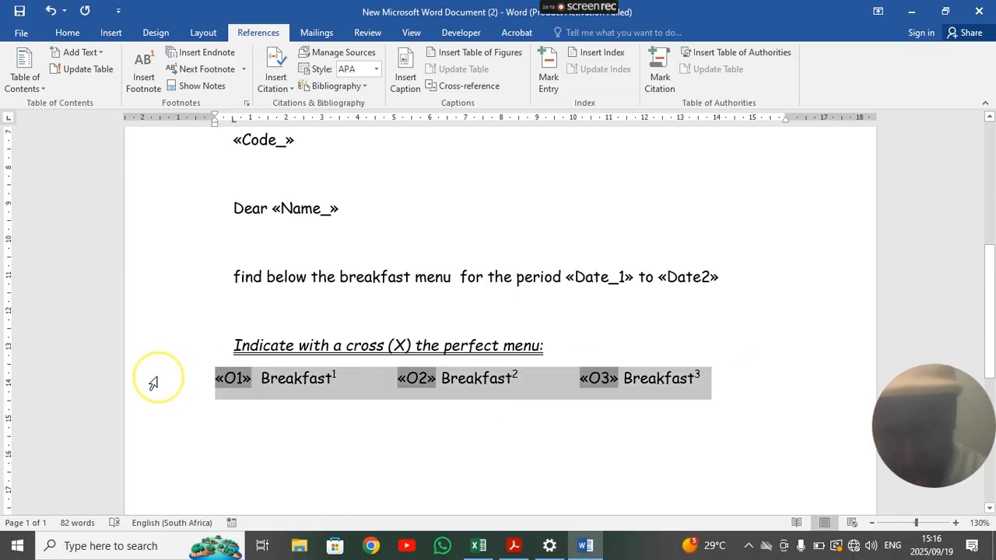
left_click(944, 11)
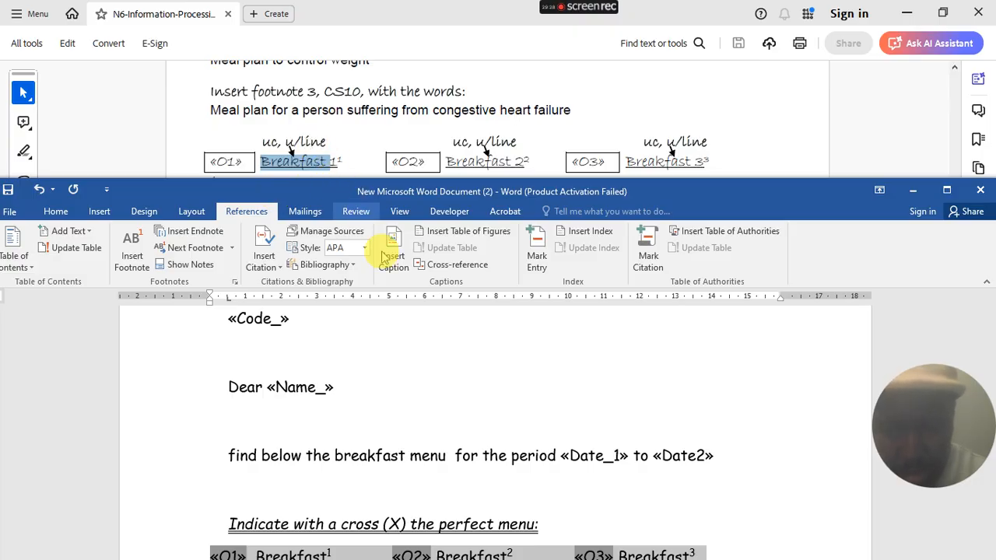
scroll(366, 248, "down", 2)
scroll(109, 230, "up", 1)
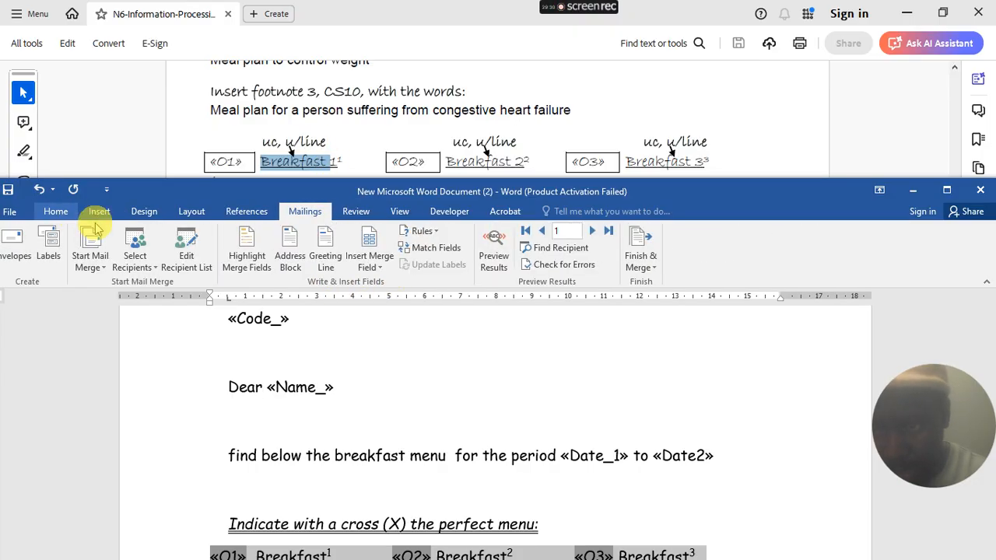
- Change the Breakfast labels to UPPERCASE
left_click(63, 210)
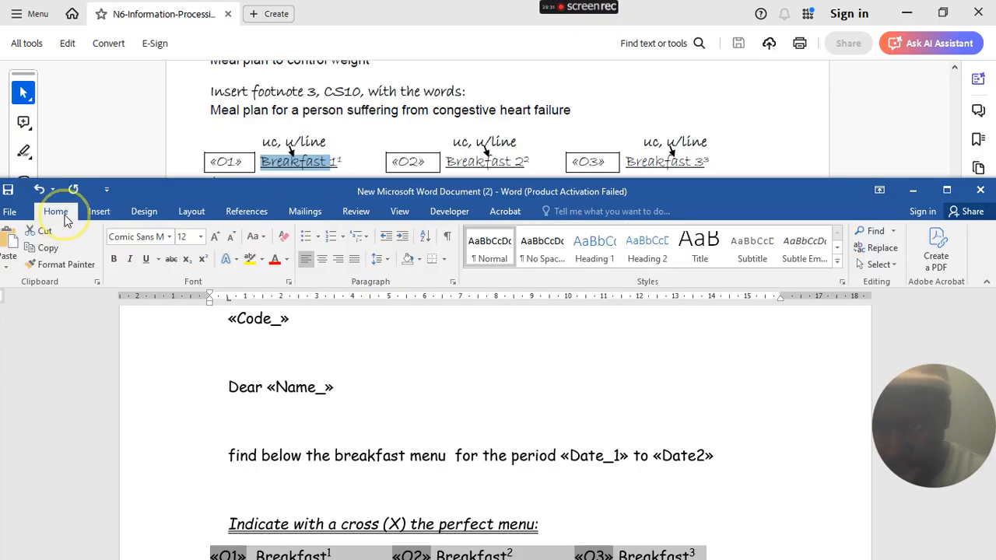
left_click(254, 236)
left_click(291, 289)
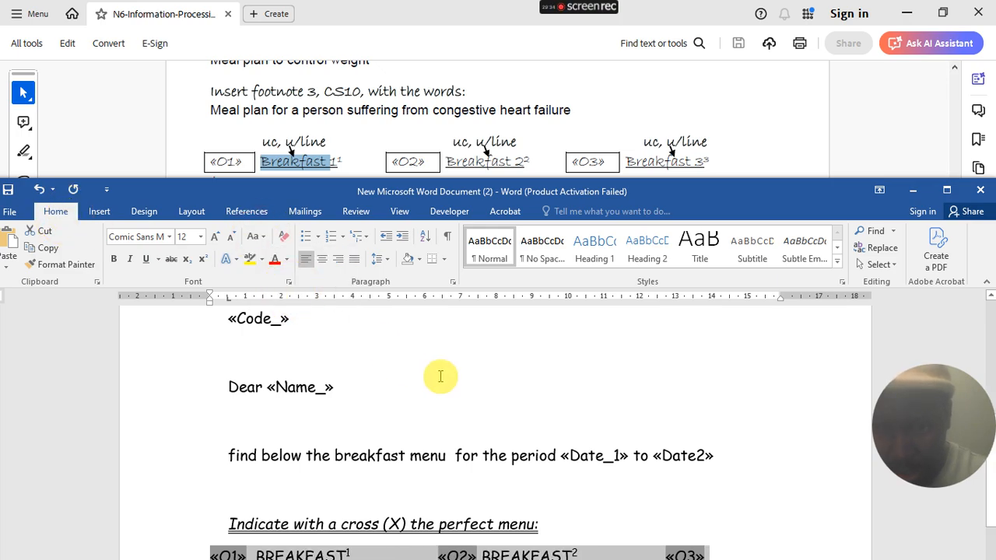
left_click(468, 374)
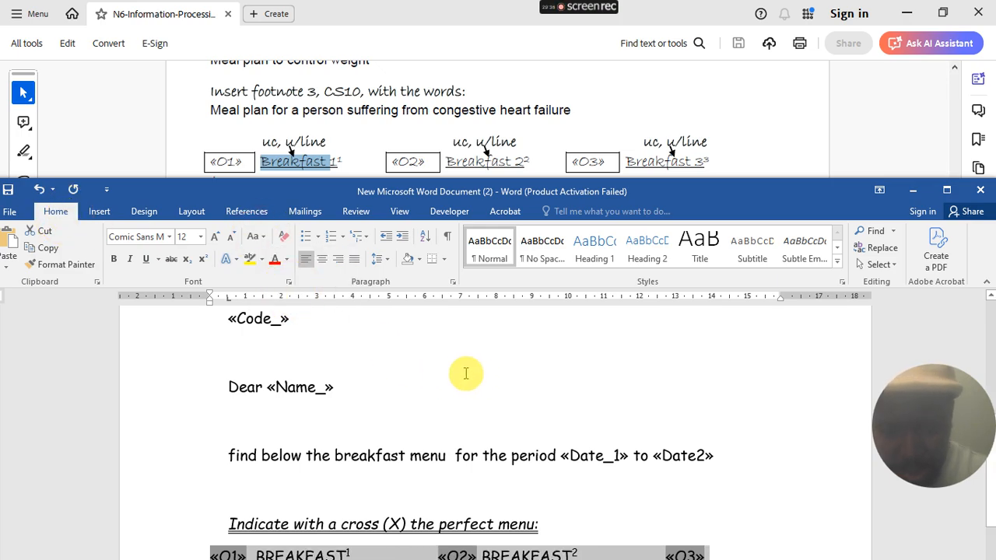
scroll(467, 370, "down", 2)
left_click(451, 490)
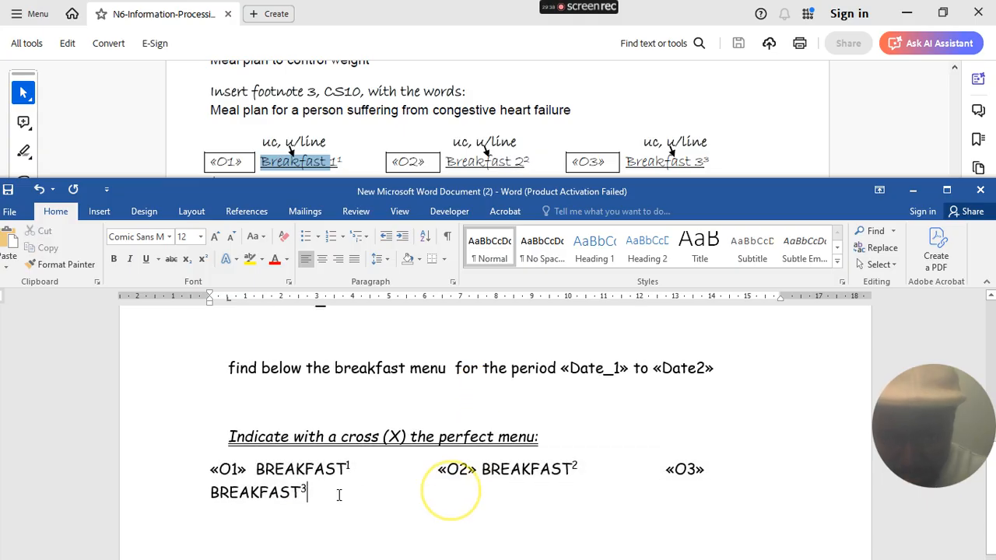
- Underline all three BREAKFAST labels
left_click_drag(258, 469, 347, 469)
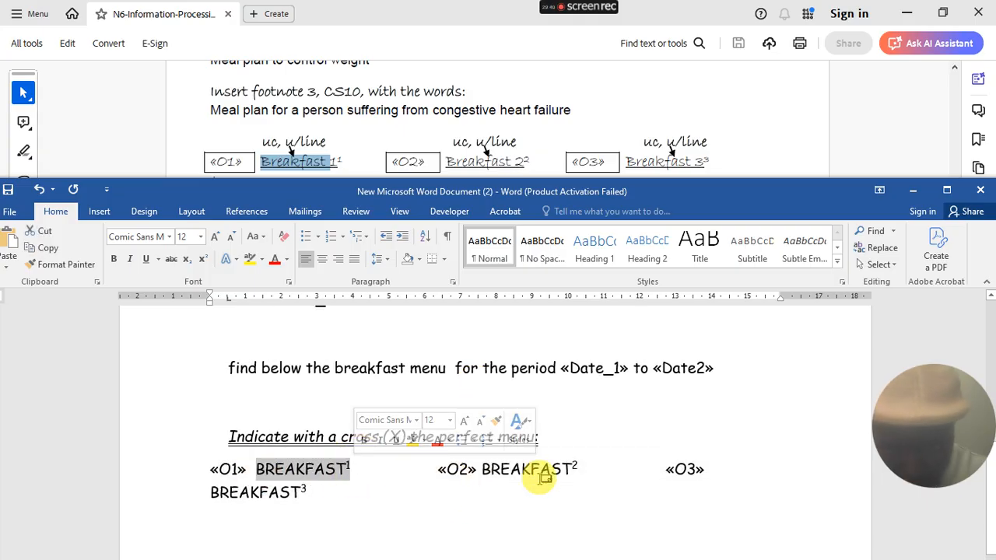
left_click_drag(483, 470, 575, 473)
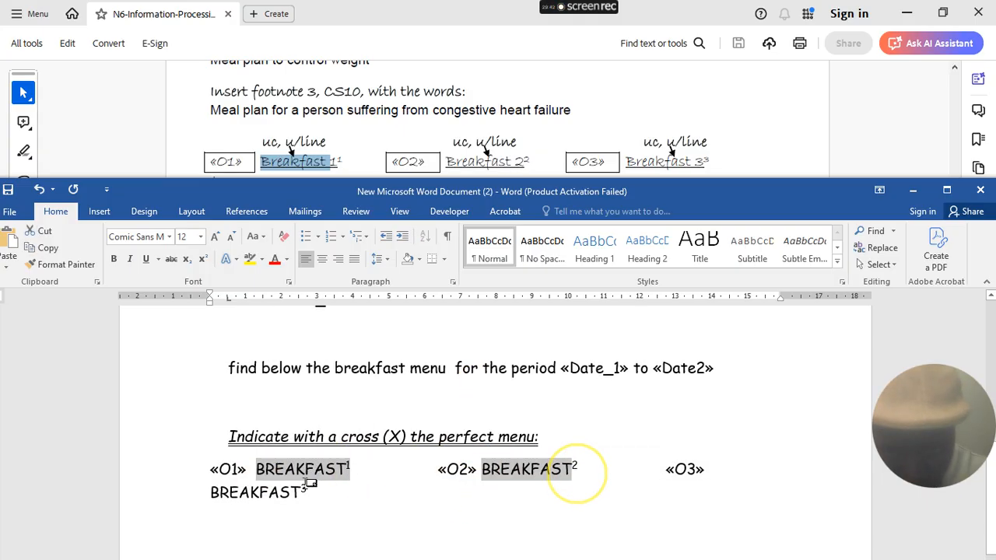
mouse_move(226, 494)
left_mouse_down()
mouse_move(210, 493)
mouse_move(317, 493)
mouse_move(222, 502)
left_mouse_up()
key("ctrl+u")
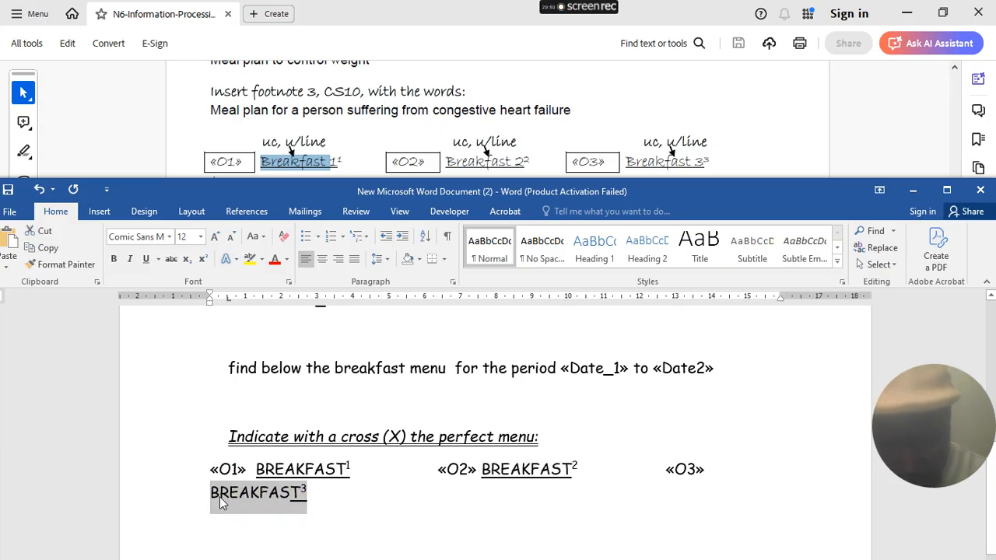
key("ctrl+u")
- Remove the extra spaces between the entries so «O1» through BREAKFAST³ share one line
left_click(395, 470)
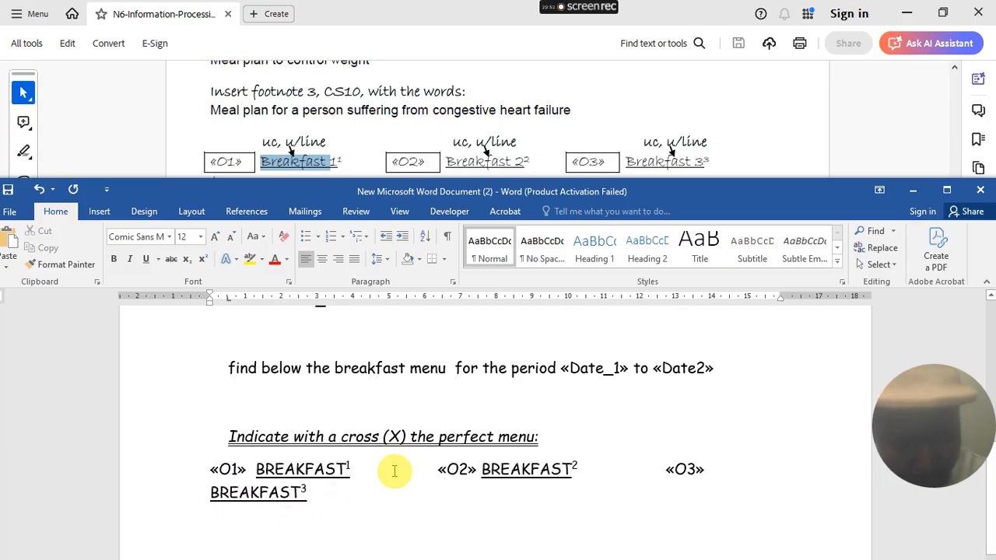
key("Delete")
key("Delete")
left_click(567, 462)
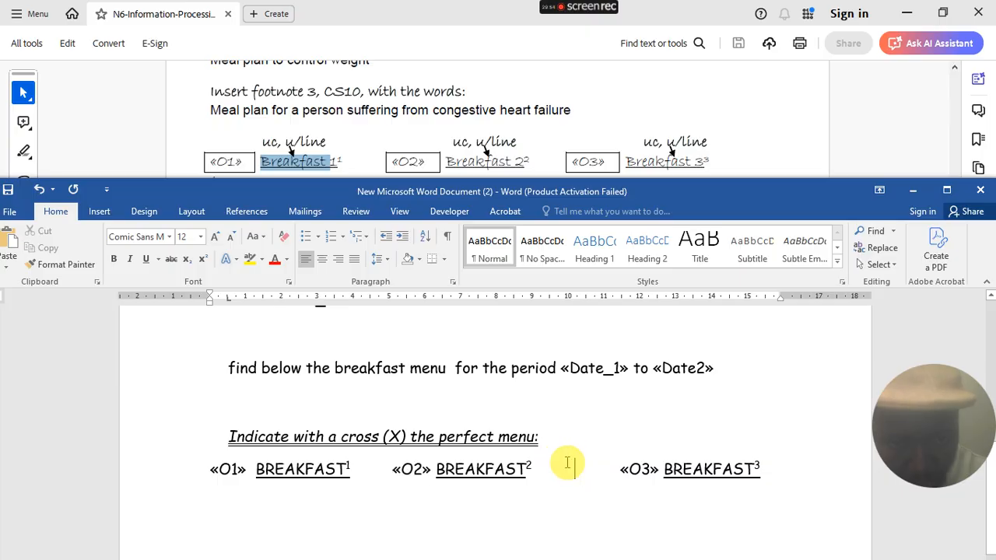
key("Delete")
key("Delete")
left_click_drag(782, 462, 197, 471)
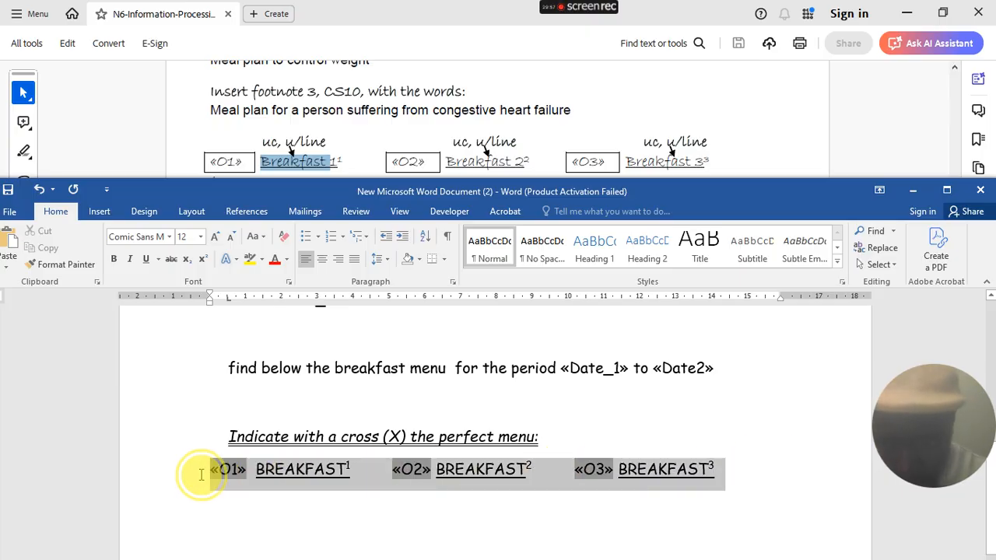
- Centre the «O1»–BREAKFAST³ line
left_click(324, 261)
left_click(381, 500)
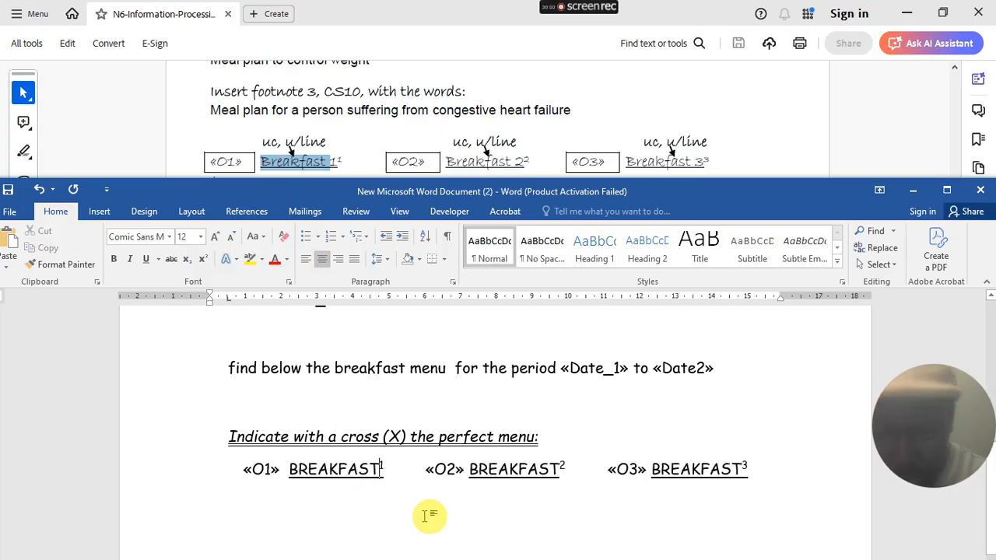
left_click(764, 467)
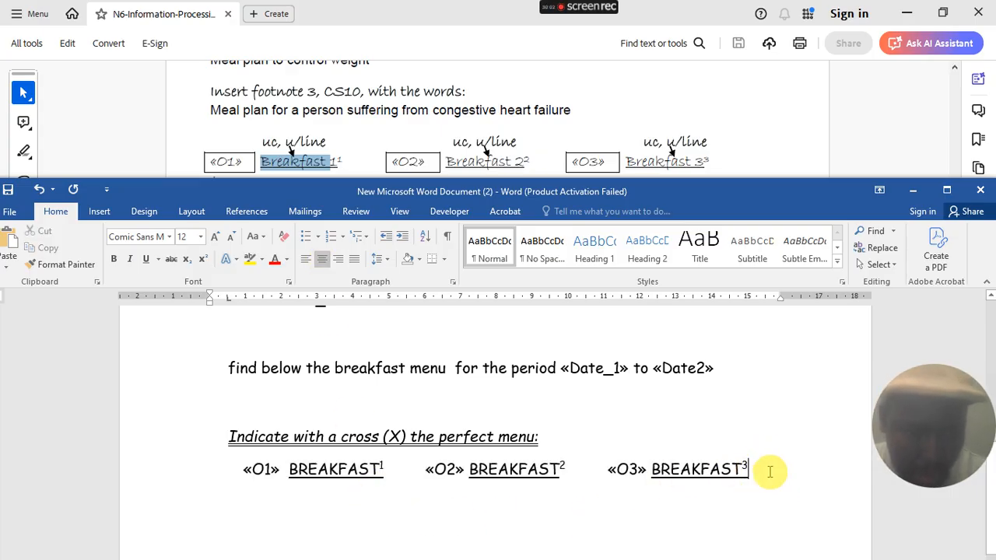
- Put a Box border around each of the «O1», «O2» and «O3» fields
left_click(263, 470)
double_click(263, 470)
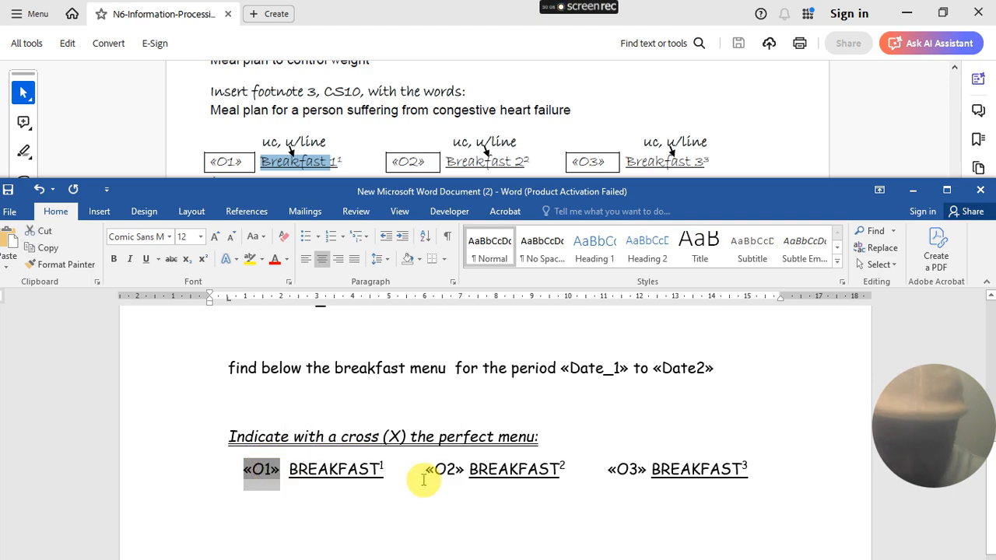
left_click_drag(429, 469, 467, 475)
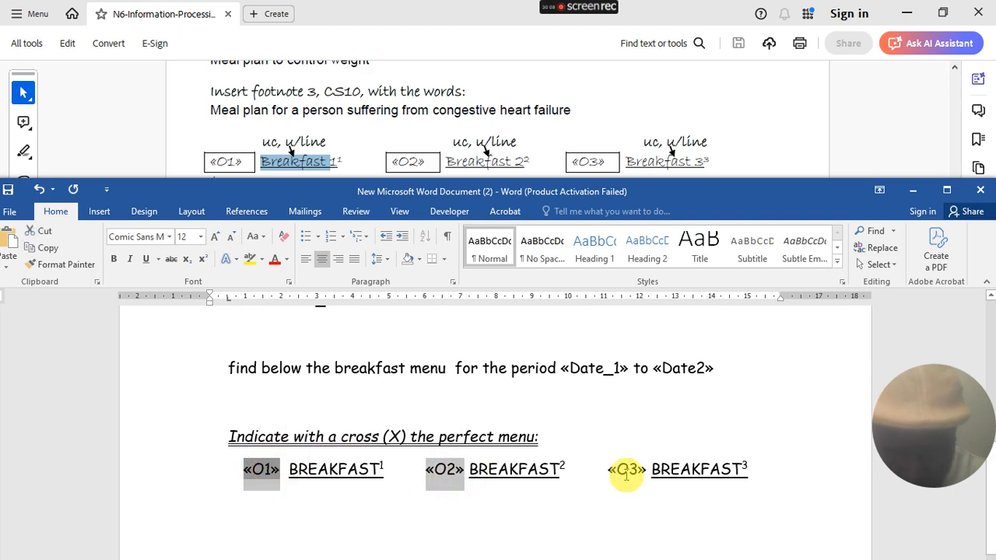
left_click_drag(608, 470, 629, 474)
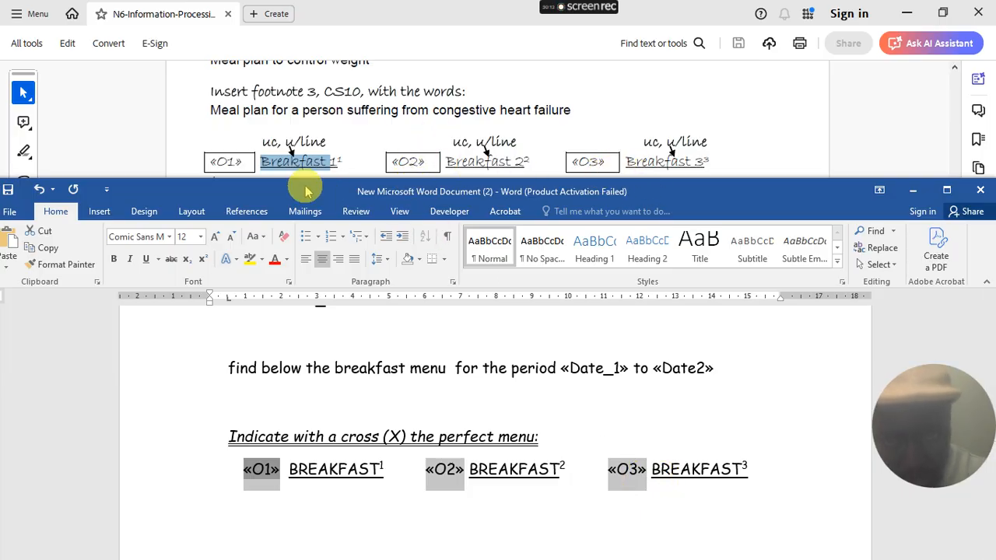
left_click(448, 266)
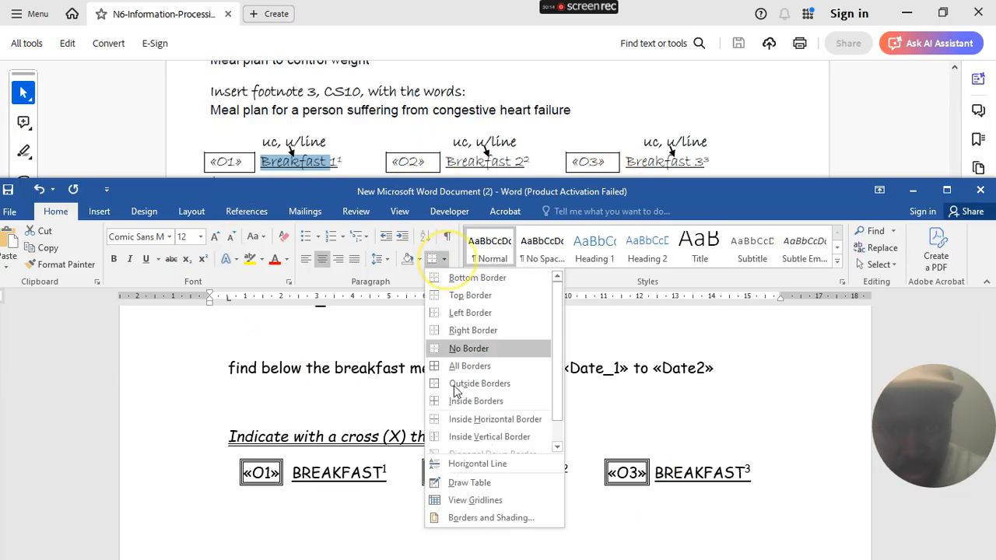
left_click(490, 516)
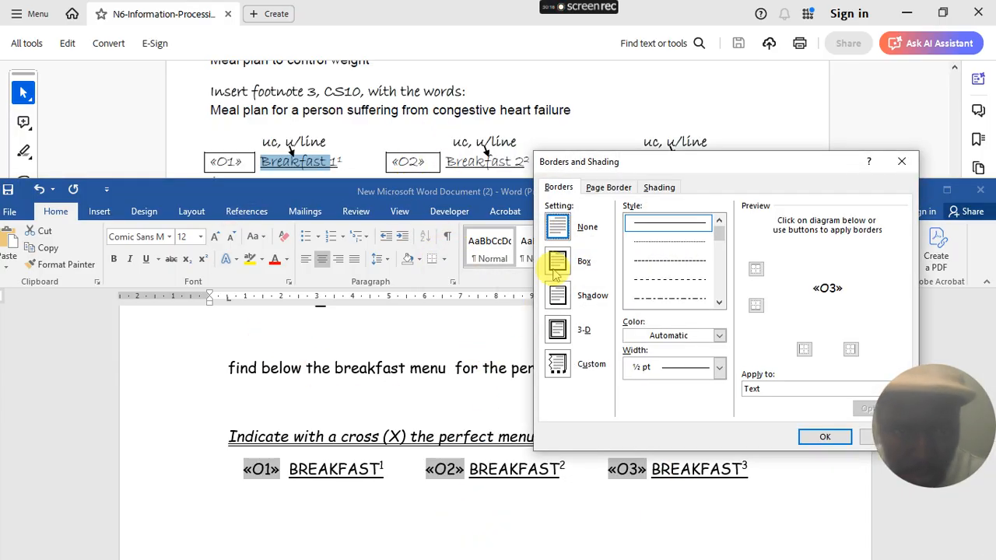
left_click(557, 261)
left_click(819, 440)
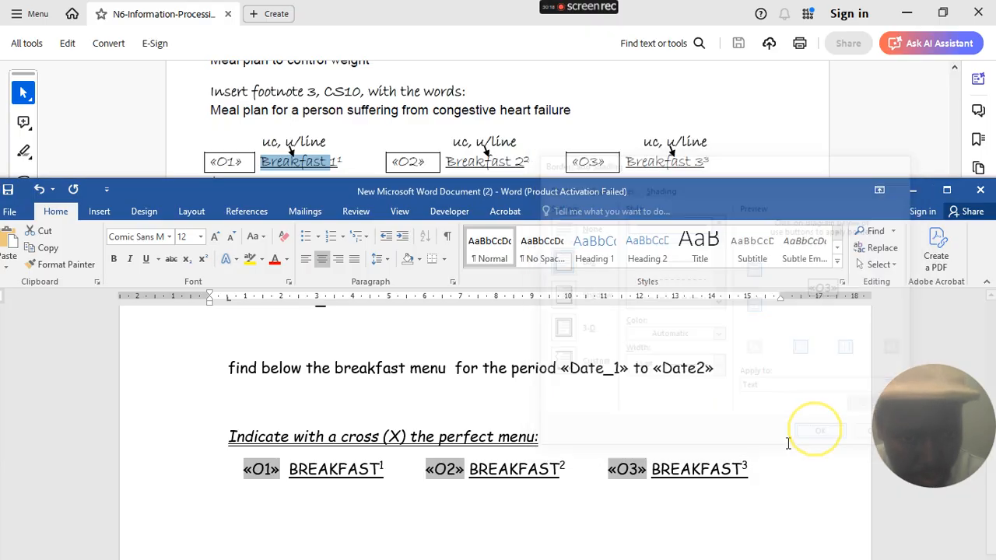
left_click(473, 515)
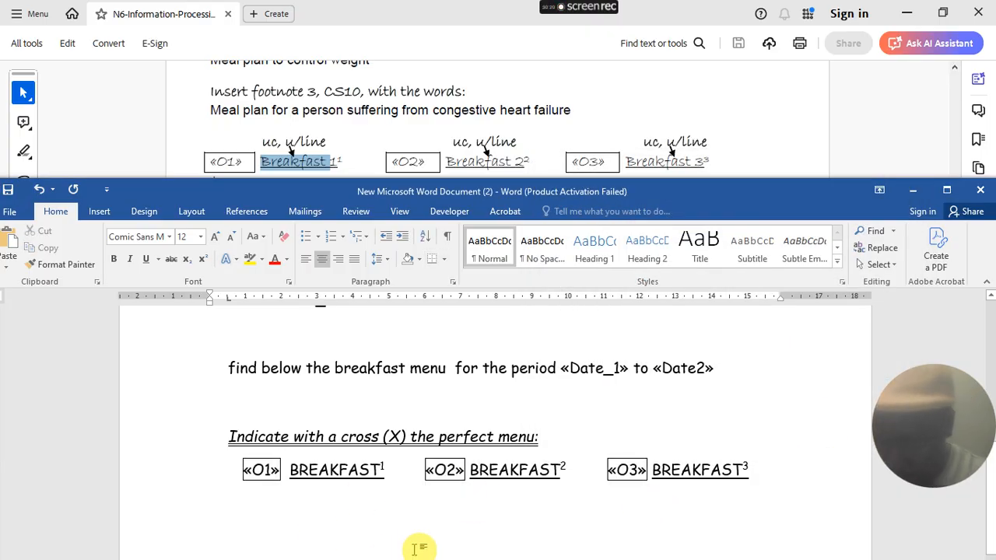
- Start a new left-aligned line after BREAKFAST³
left_click(768, 470)
key("Return")
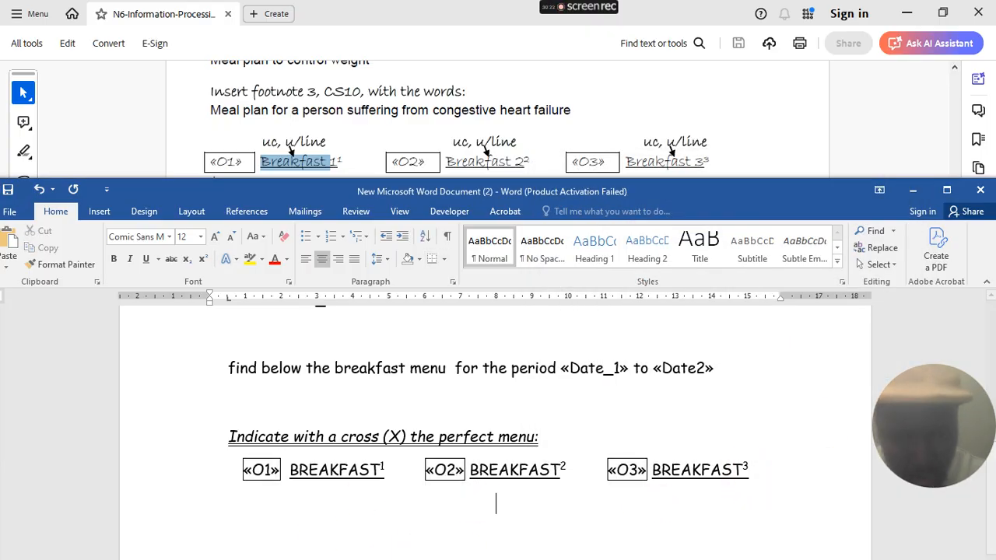
left_click(305, 259)
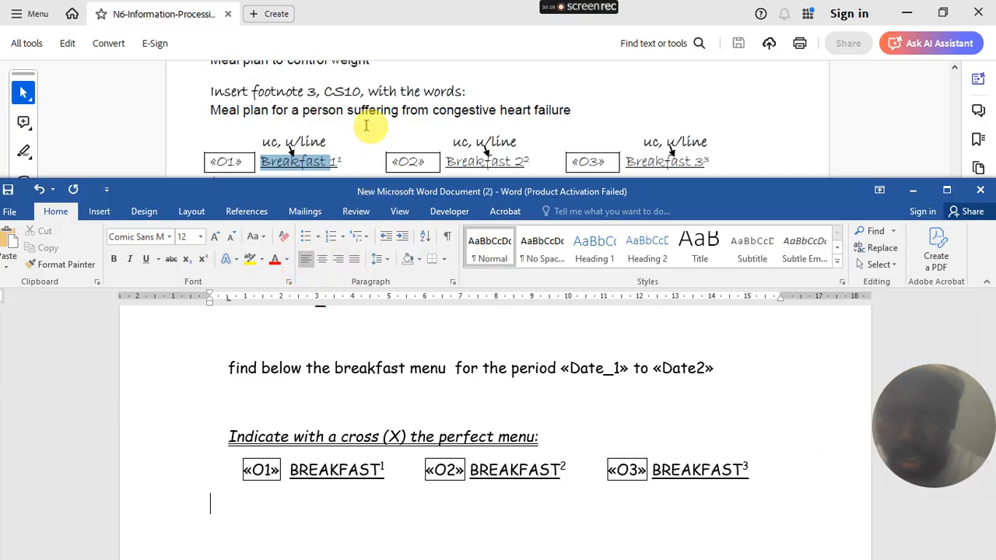
- Set the new empty line to 10 pt, left-aligned, with bold turned on
scroll(366, 128, "down", 3)
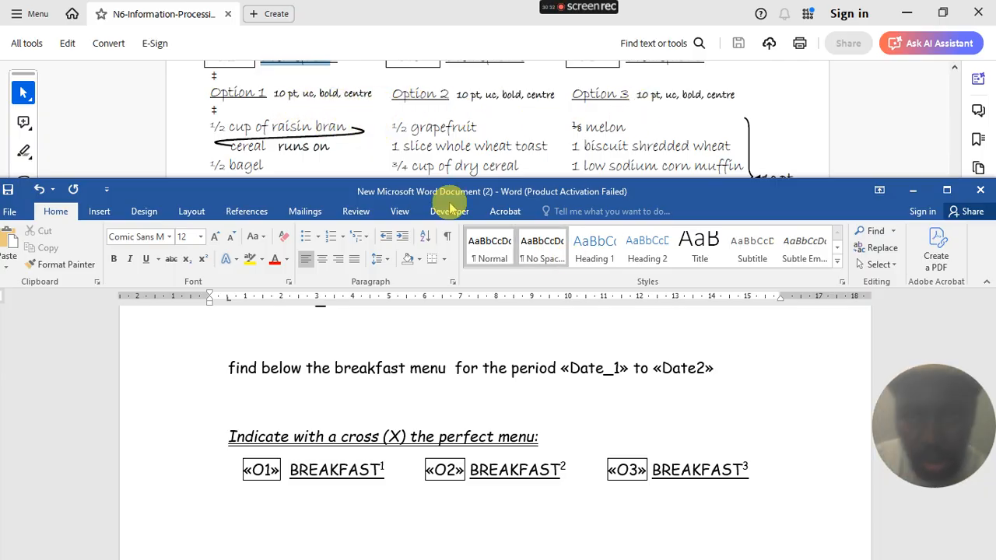
left_click(184, 237)
type("10")
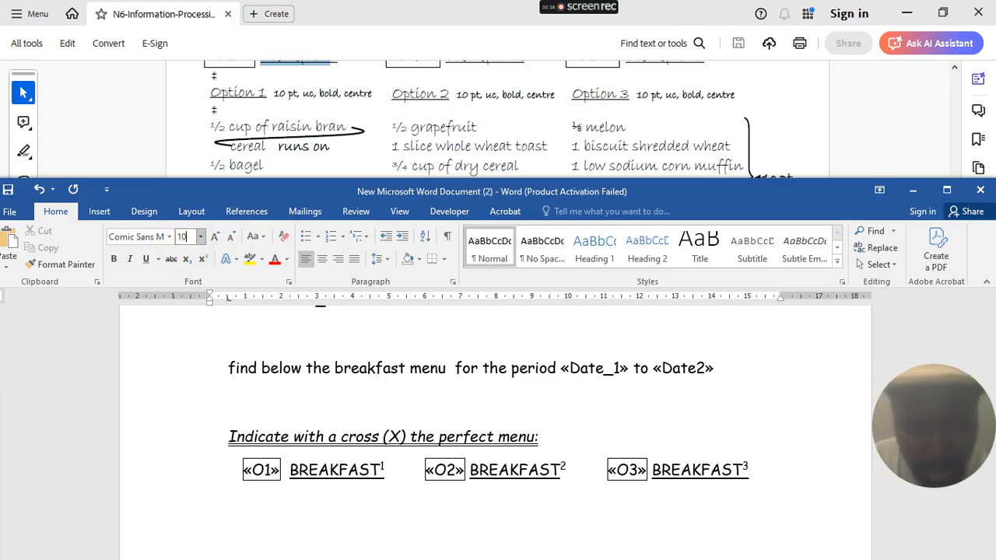
key("Return")
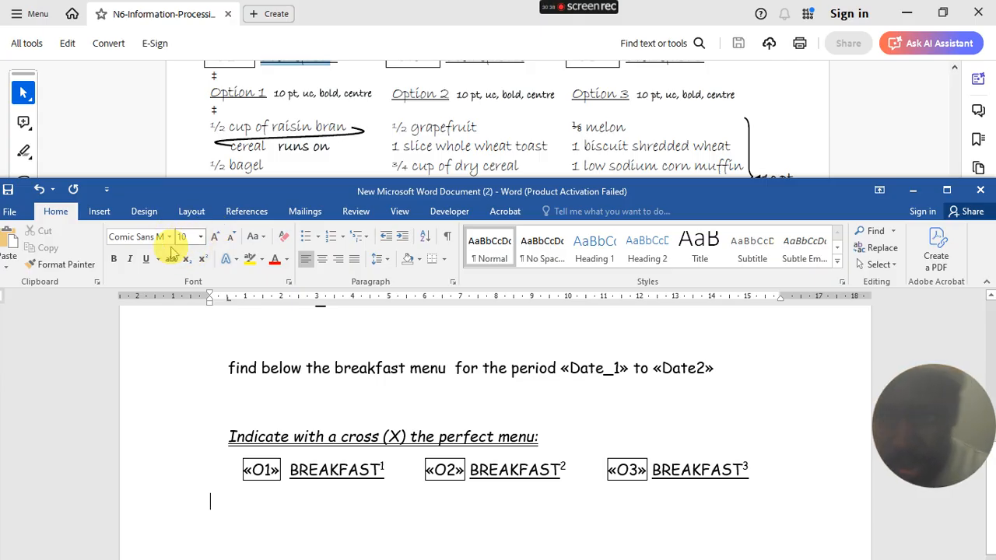
left_click(324, 259)
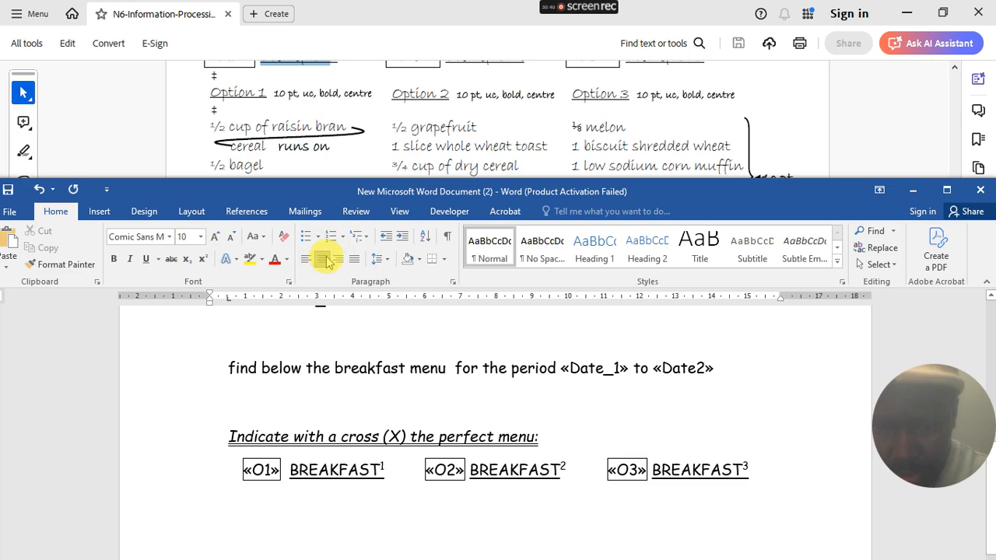
left_click(306, 258)
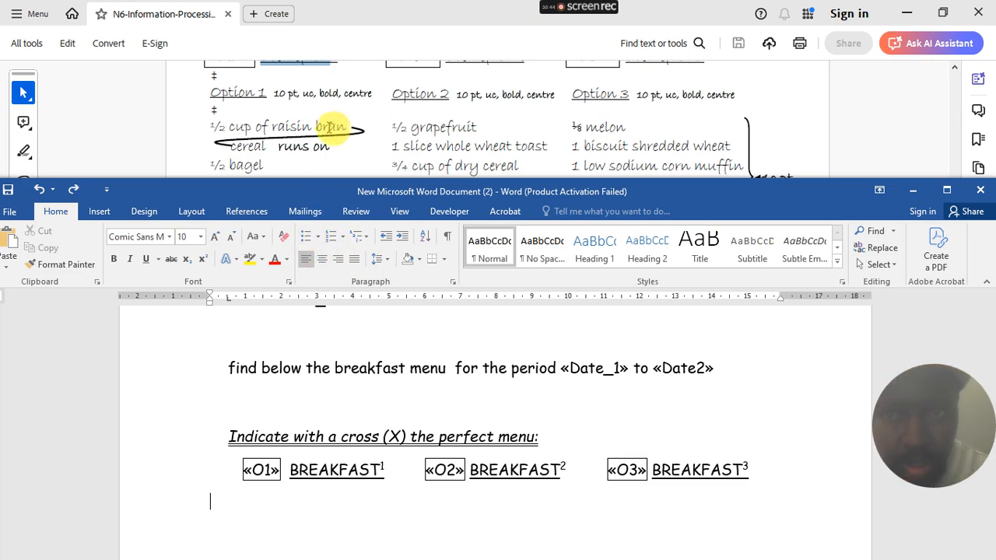
key("ctrl+b")
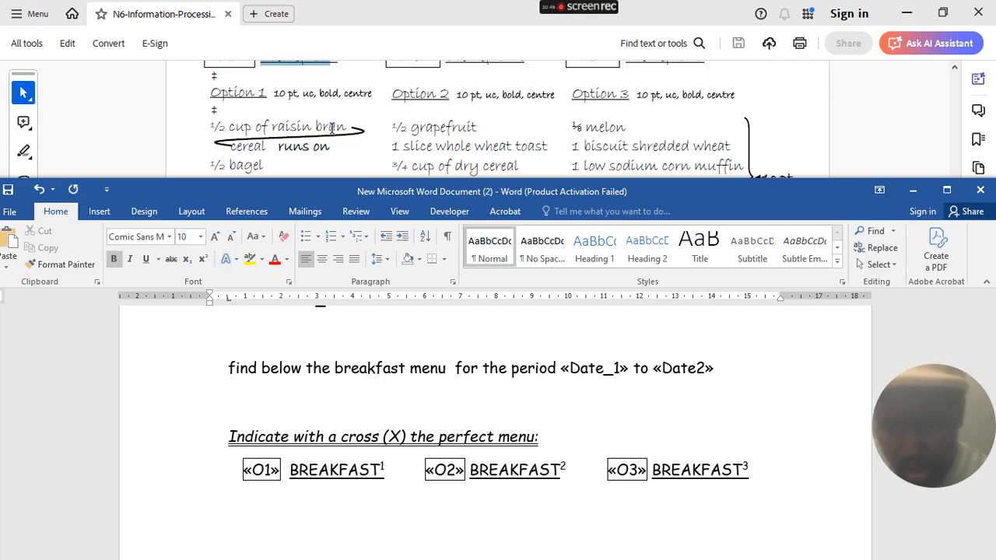
- Type the headings Option 1, Option 2 and Option 3 separated by tabs, correcting 'ooption'
type("Option ")
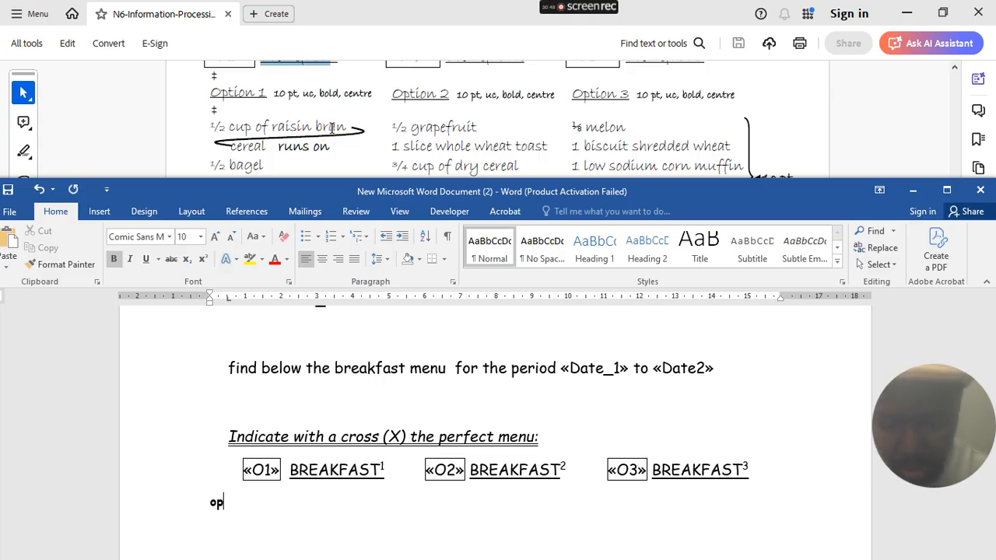
type("1")
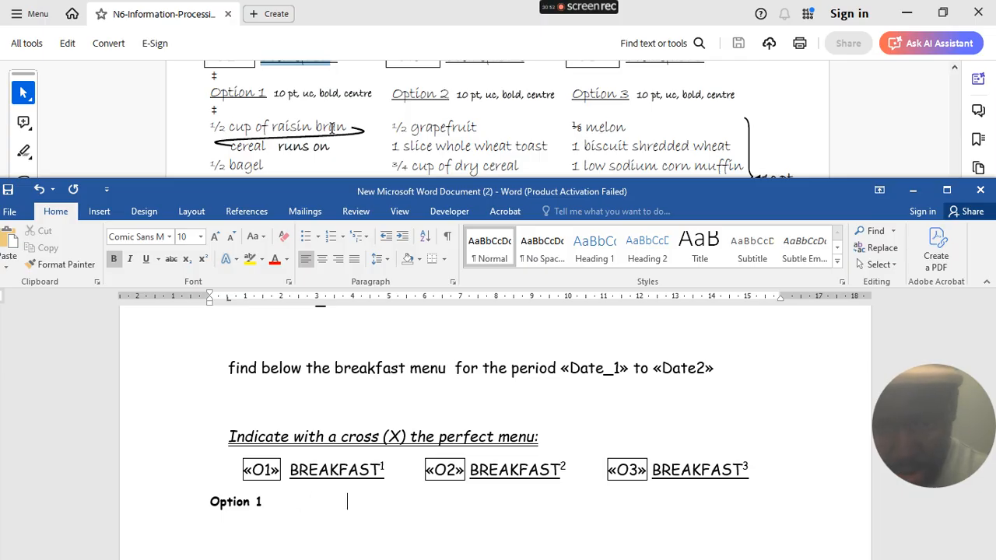
key("Tab")
key("Tab")
key("Tab")
key("Tab")
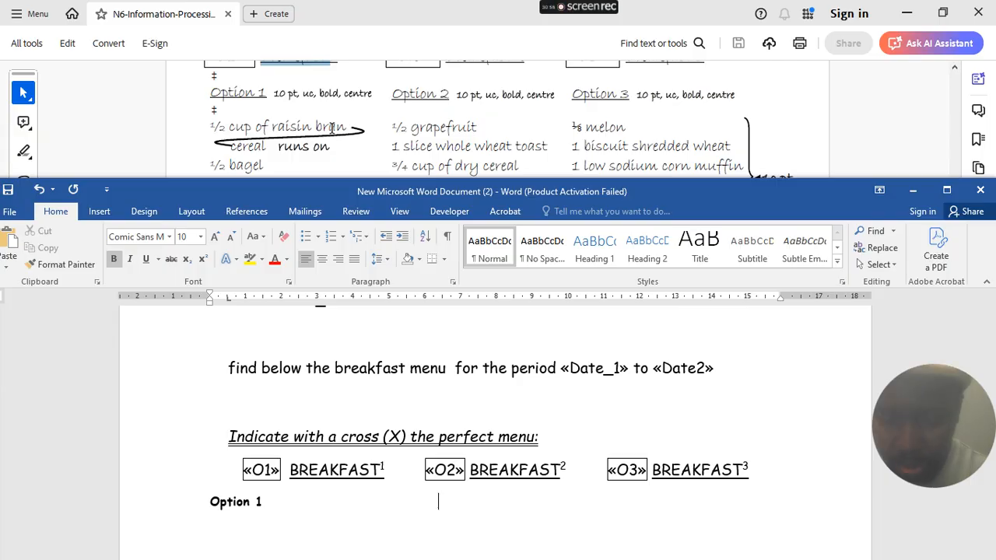
type("option")
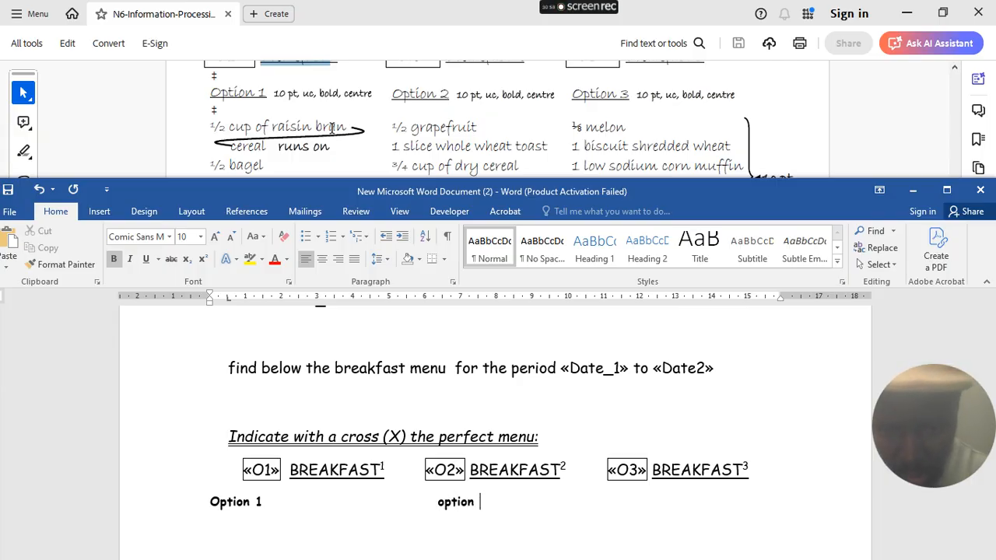
key("BackSpace")
key("BackSpace")
key("BackSpace")
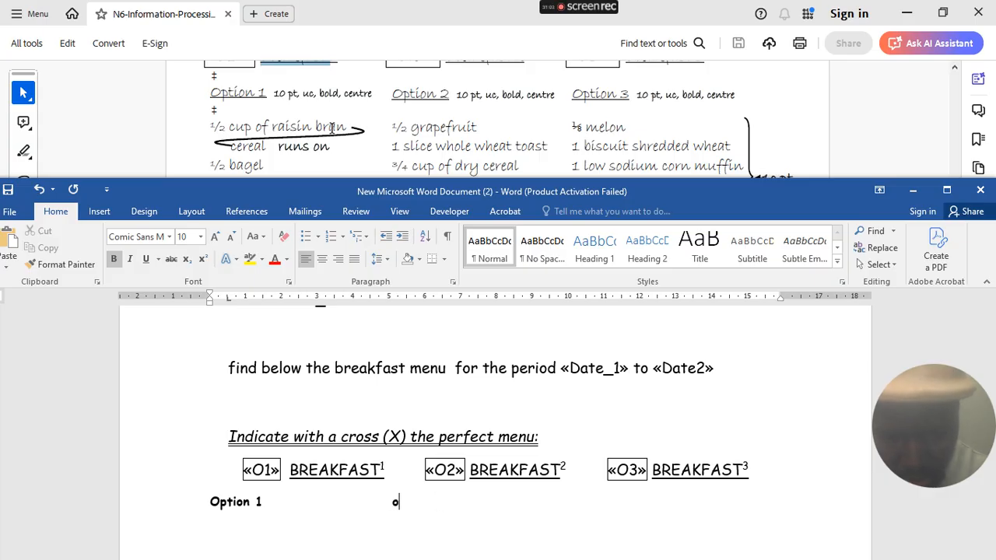
type("ption 2")
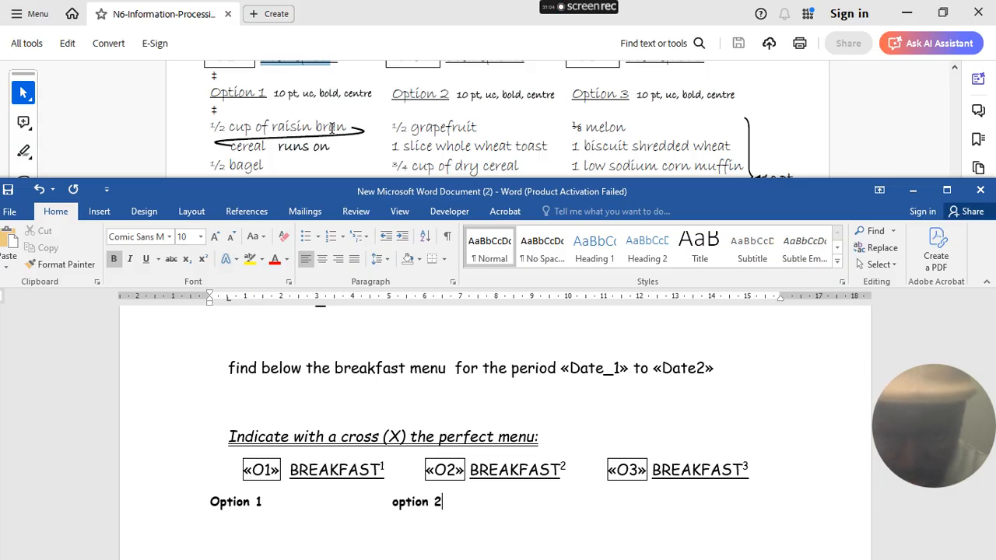
key("Tab")
key("Tab")
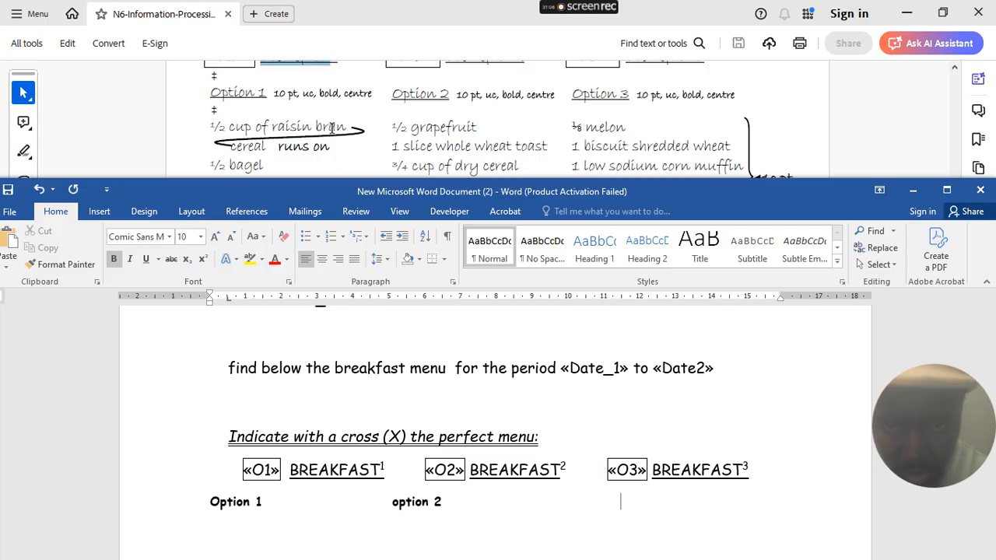
type("ooption 3")
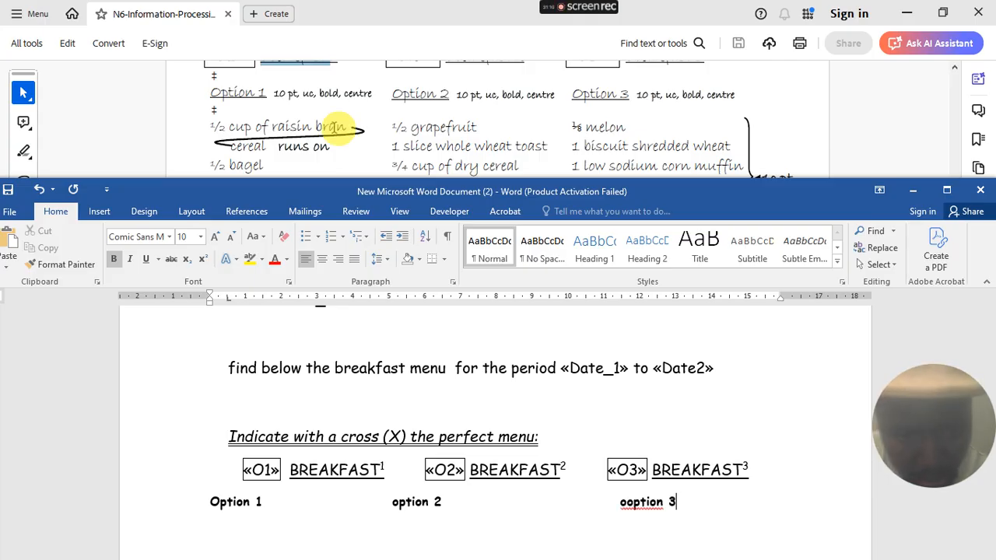
right_click(634, 501)
left_click(711, 408)
- Change the heading line to UPPERCASE and centre it
left_click_drag(700, 507, 228, 506)
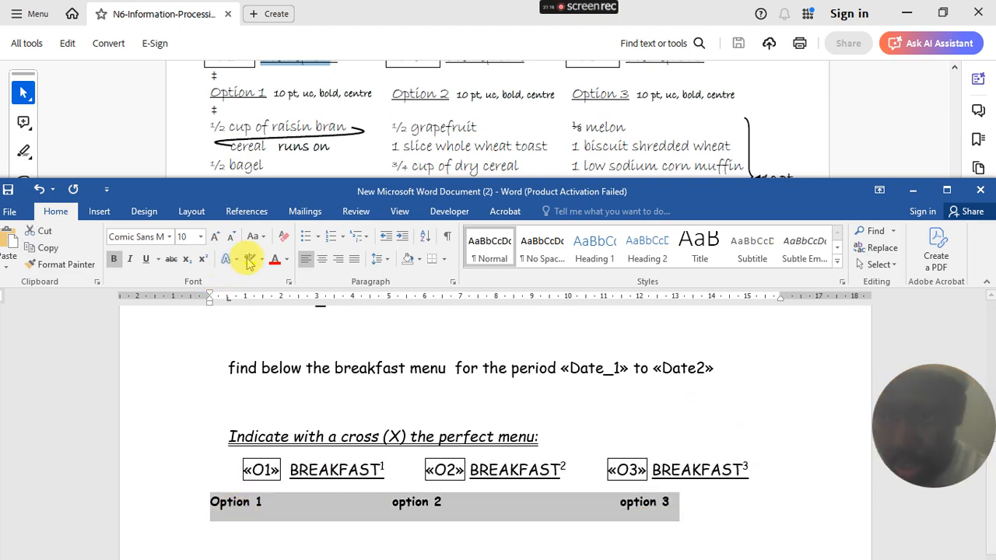
left_click(265, 236)
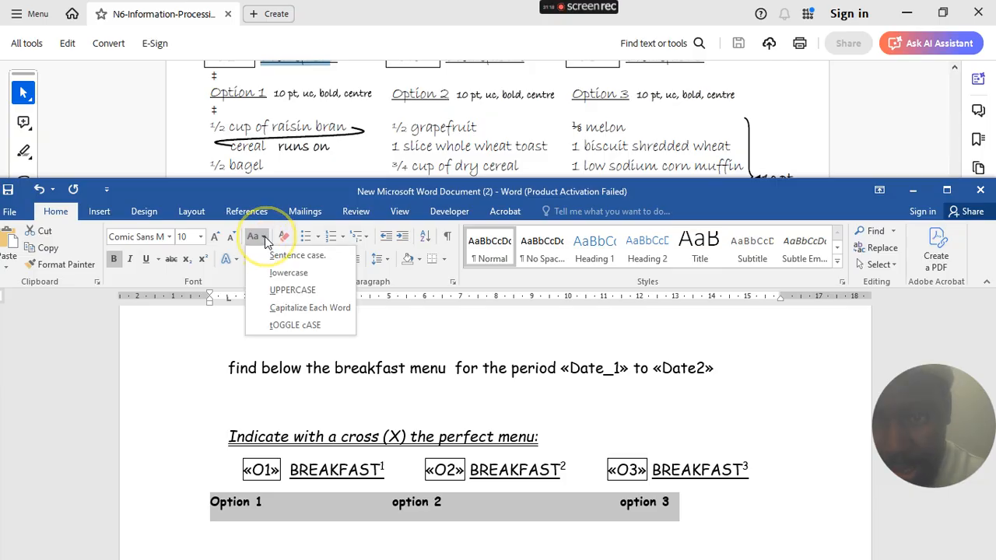
left_click(292, 290)
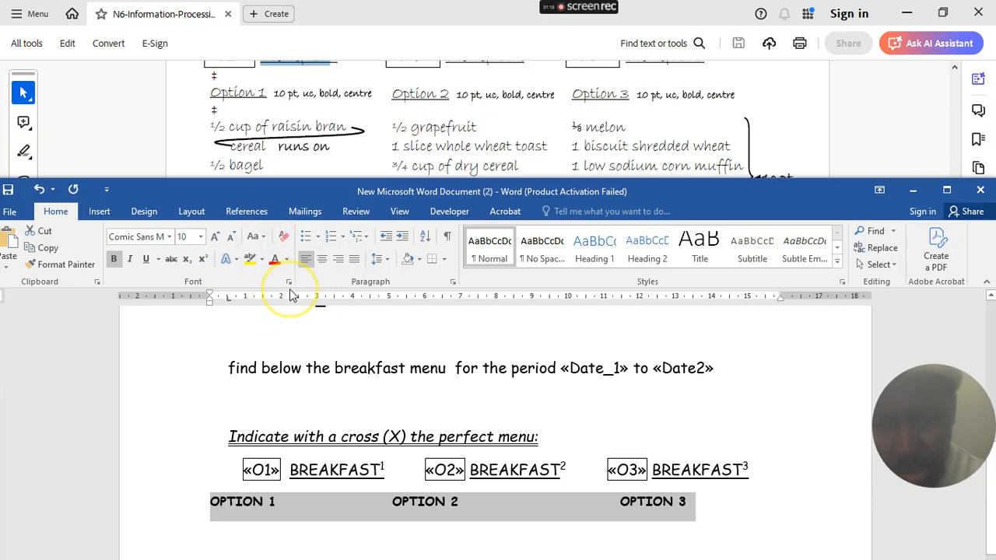
left_click(321, 258)
scroll(461, 484, "down", 3)
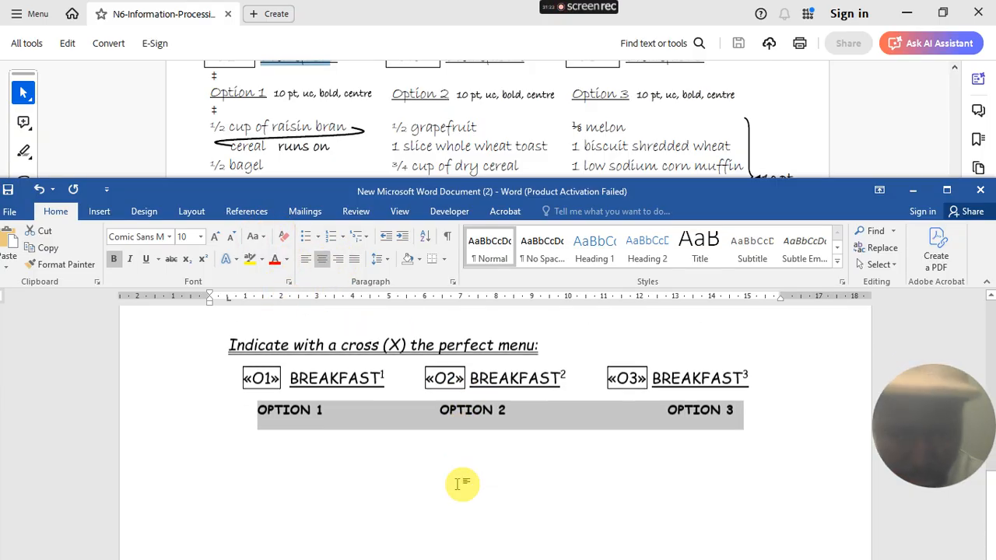
- Start a new left-aligned line below OPTION 3
left_click(754, 381)
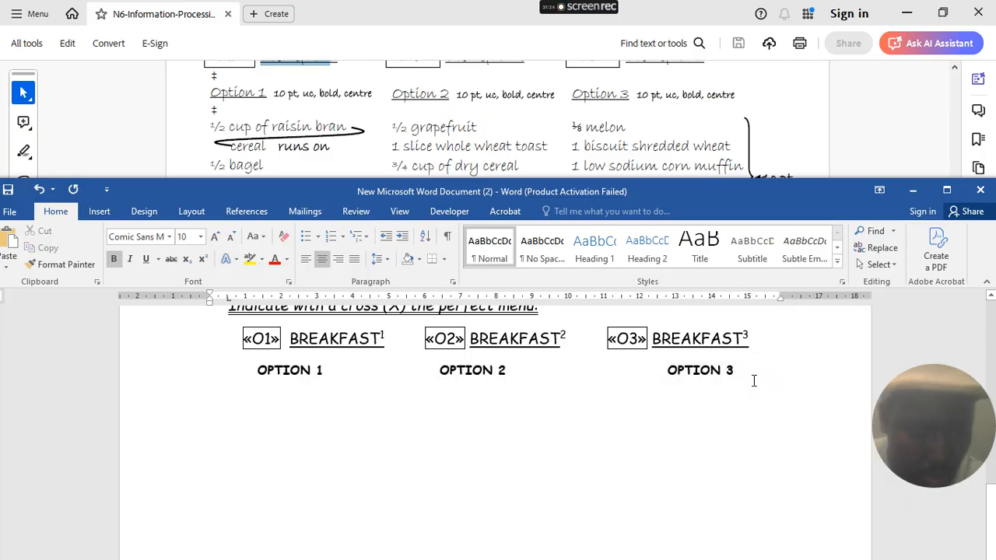
key("Return")
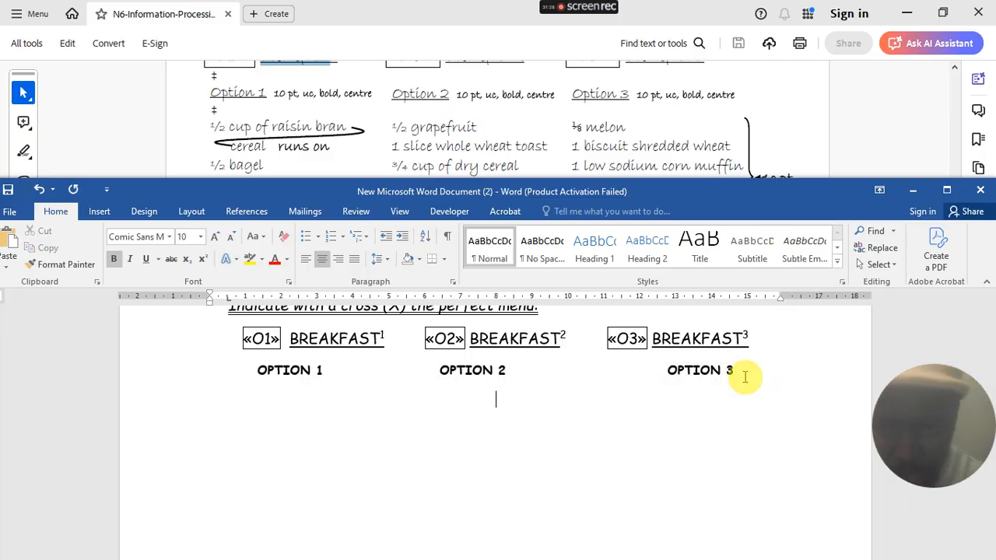
left_click(308, 264)
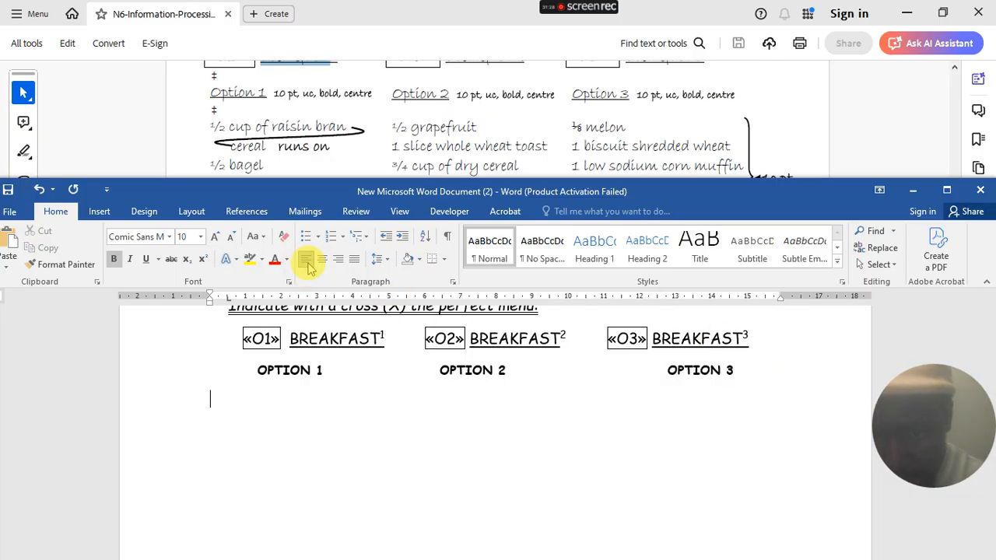
- Type the first menu row: ½ cup of raising bran, ½ grape fruit and 1/8 melon, tab-separated
left_click(322, 305)
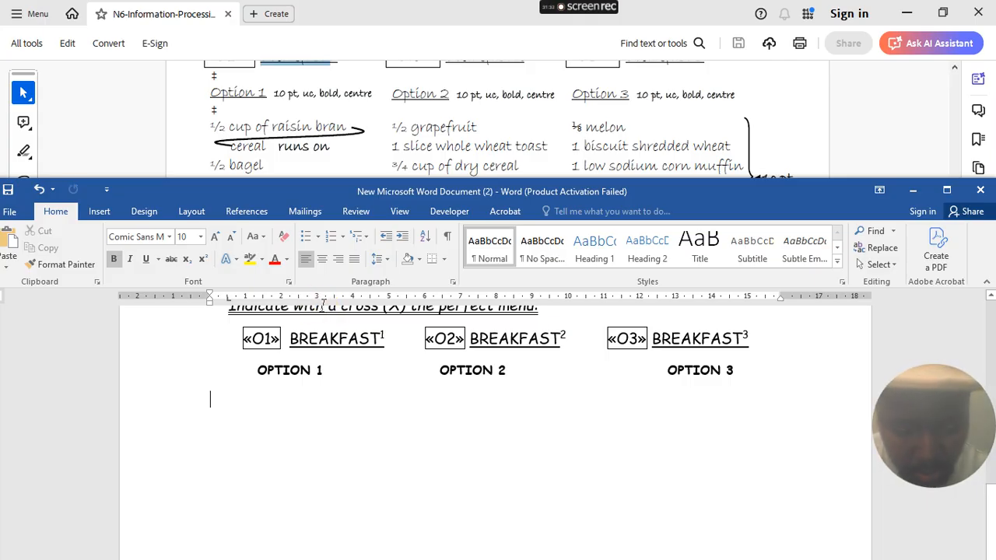
type("1/2 ")
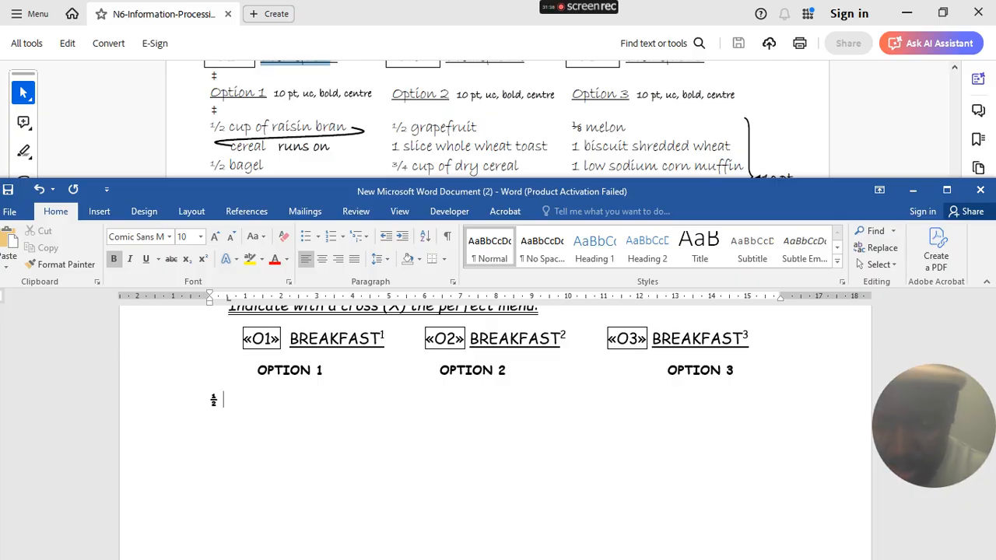
type("cup of")
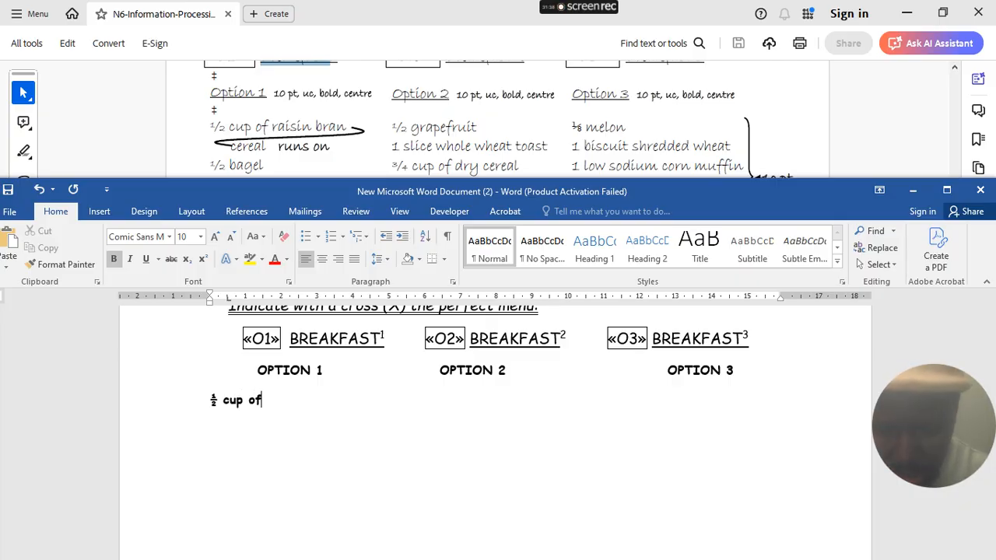
type(" rais")
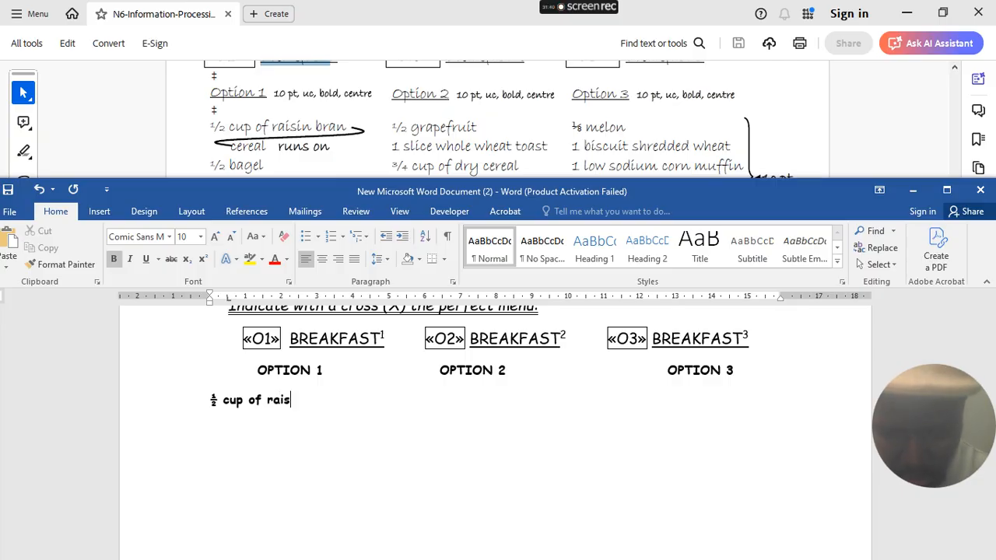
type("ing b")
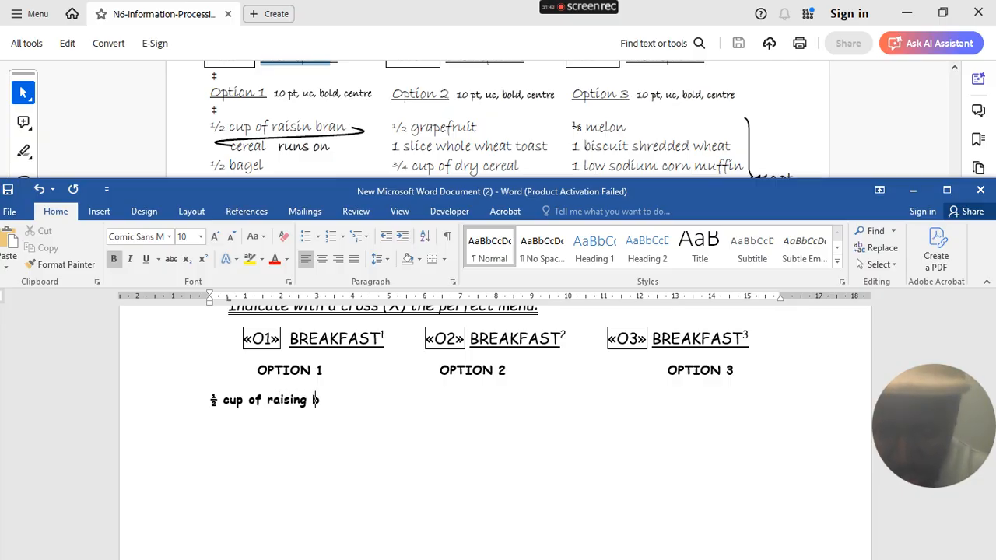
type("ran")
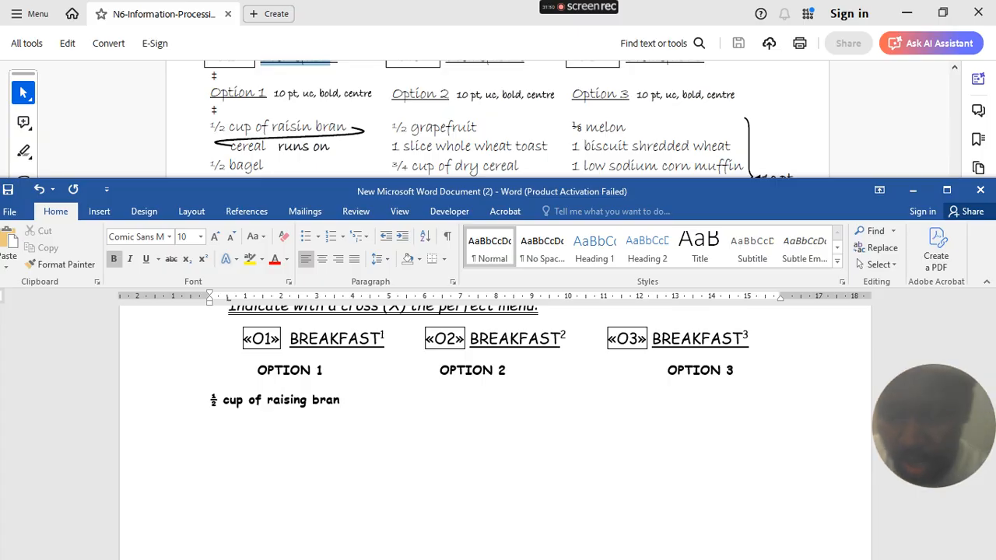
key("Tab")
key("Tab")
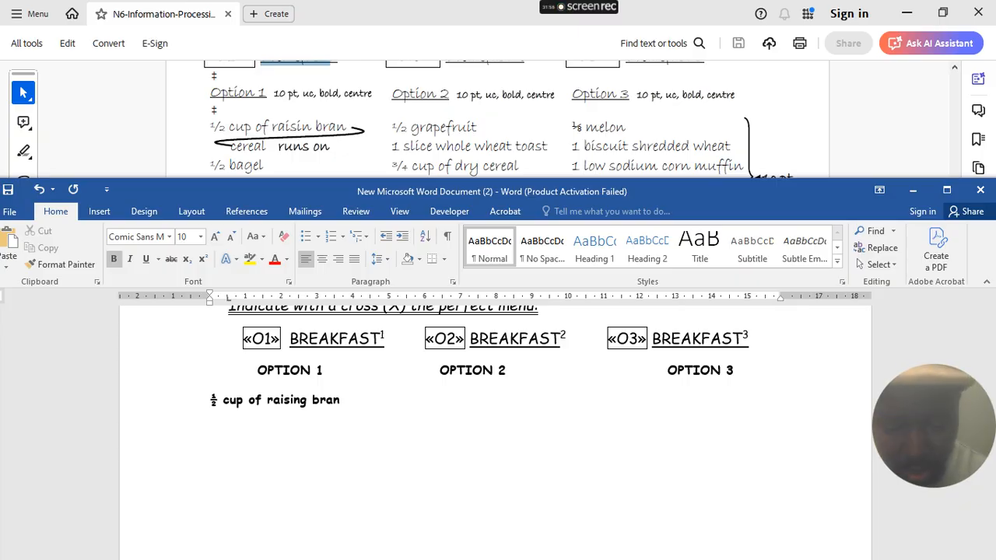
type("1/2")
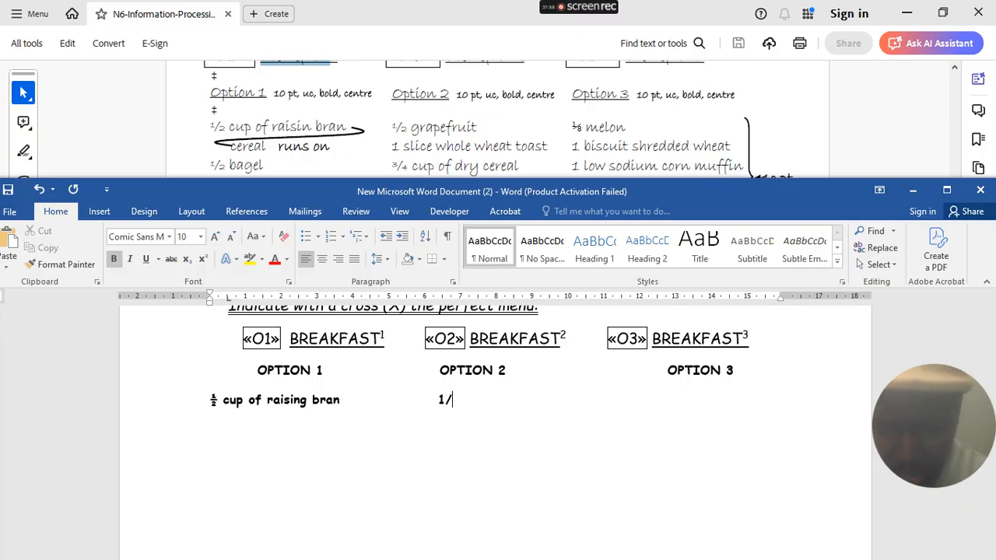
type(" c")
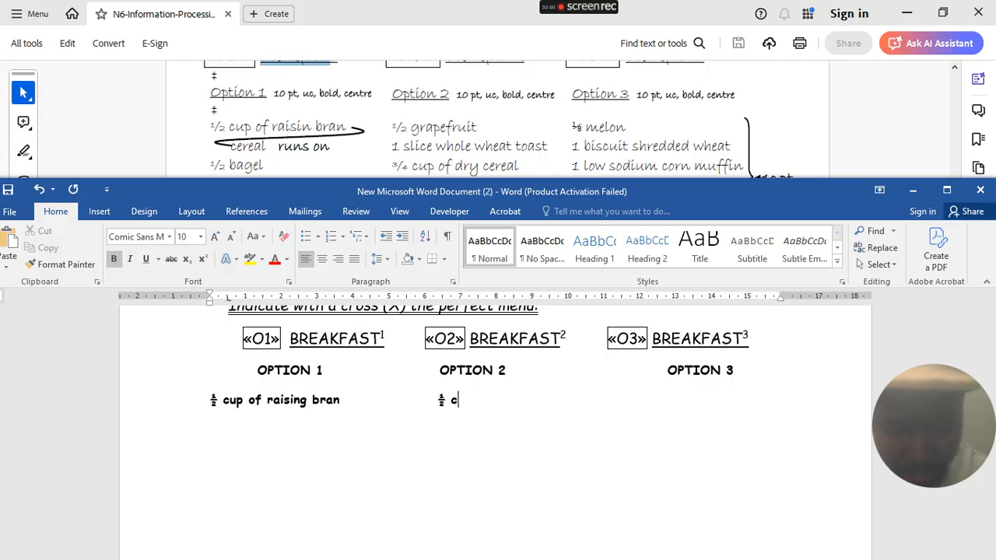
type("up of")
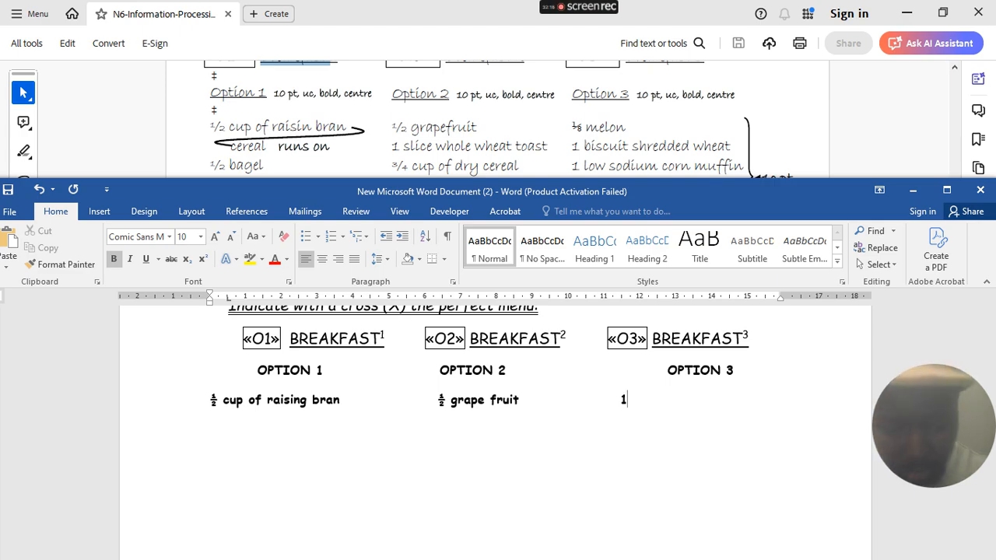
type("/8 ")
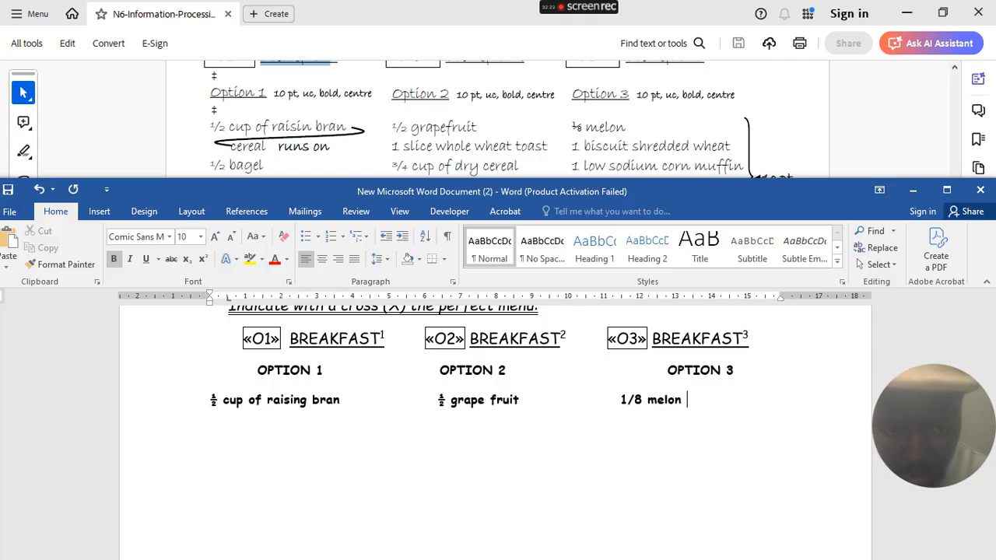
type("melon")
key("Tab")
key("Tab")
key("Tab")
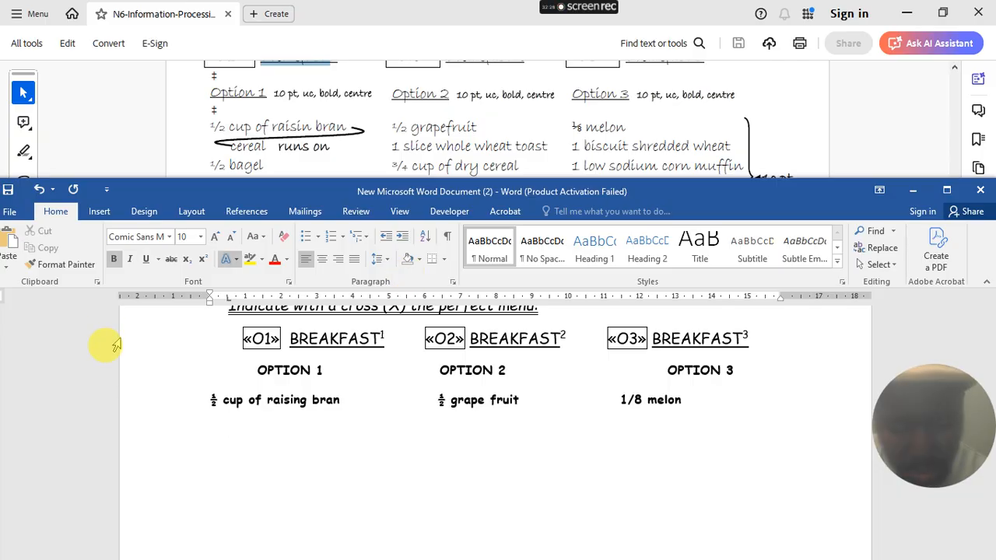
- Adjust the tabs so ½ cup of raising bran, ½ grape fruit and 1/8 melon align under their OPTION headings
left_click(208, 399)
key("Tab")
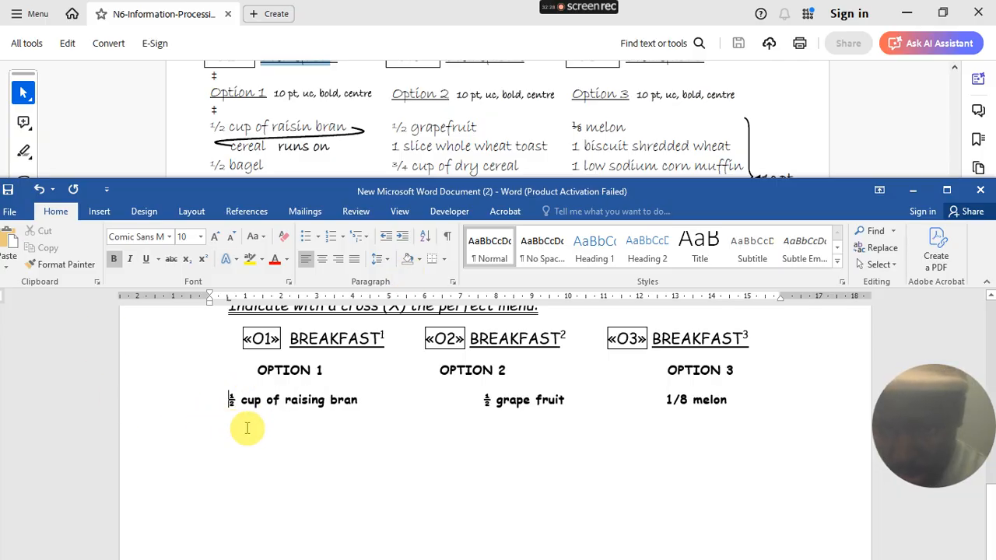
left_click(742, 394)
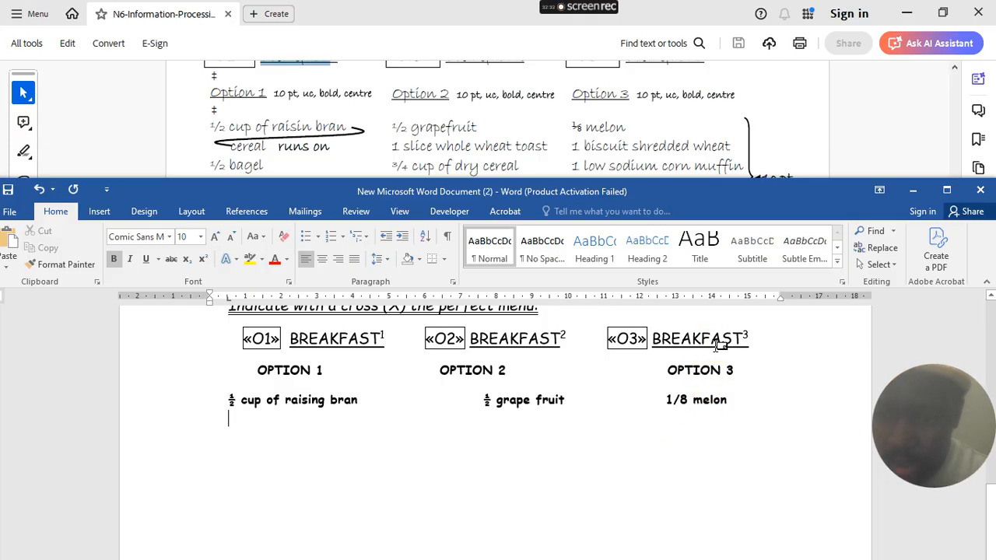
mouse_move(716, 346)
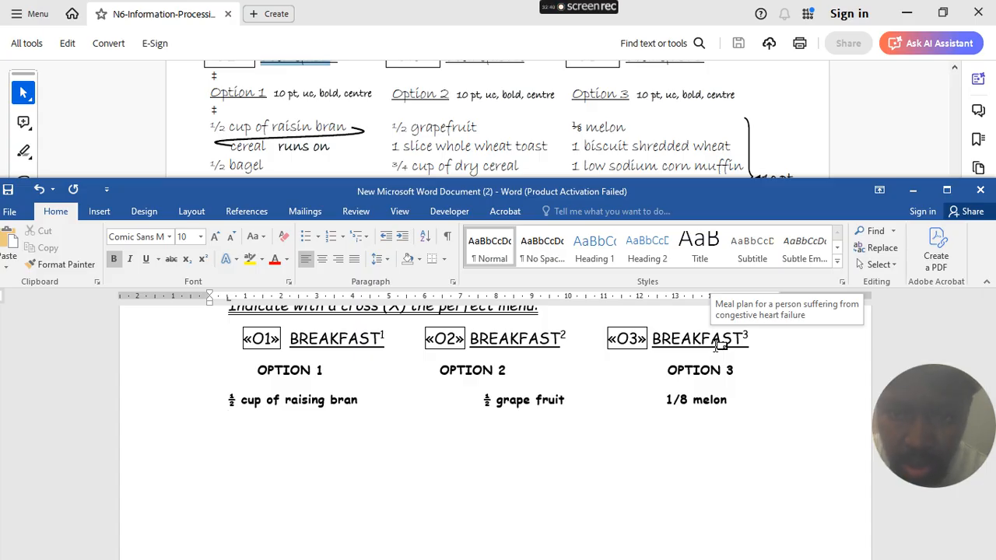
key("Tab")
key("Tab")
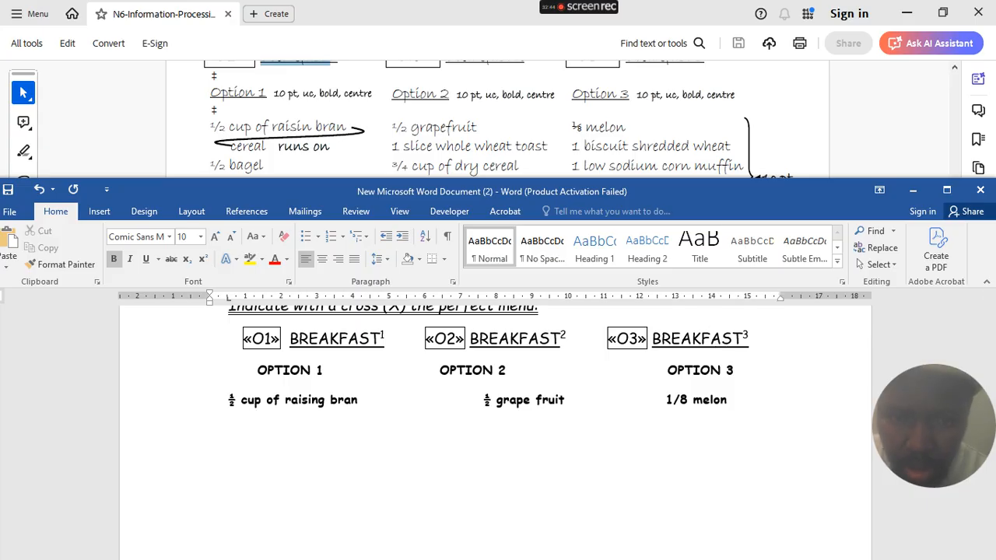
left_click(451, 399)
key("BackSpace")
- Add a second row with '1 slice of whole wheat toast' under OPTION 2
left_click(712, 399)
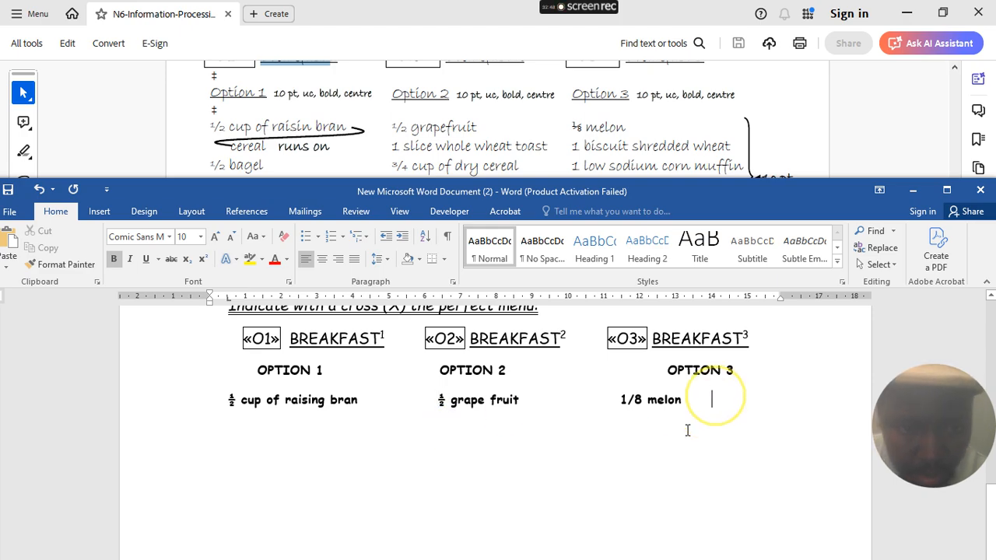
key("Return")
key("Tab")
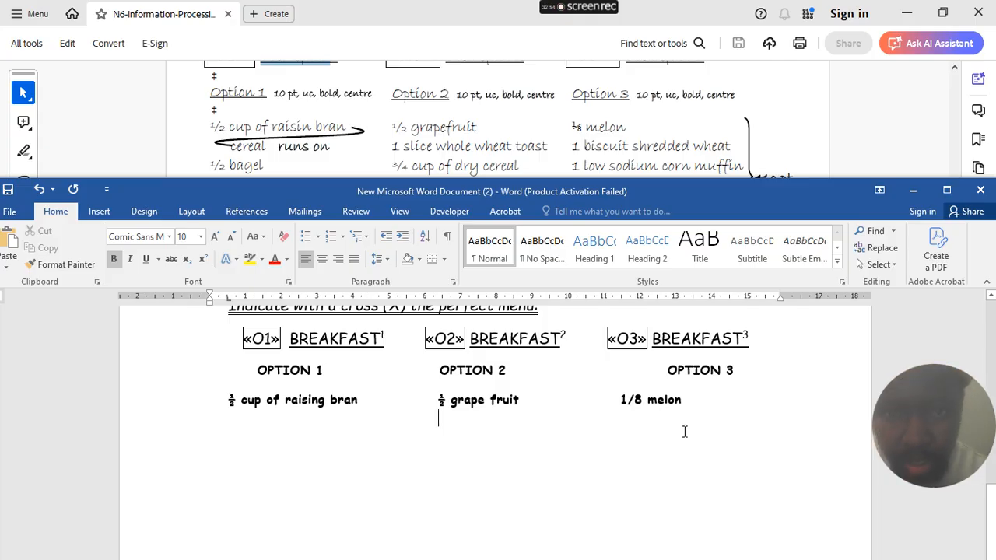
type("1 ")
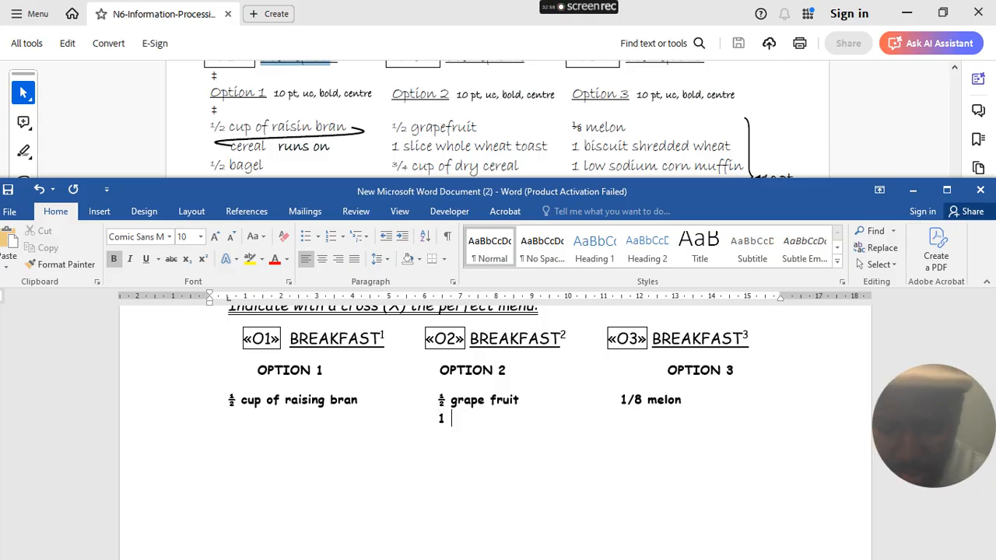
type("slice of ")
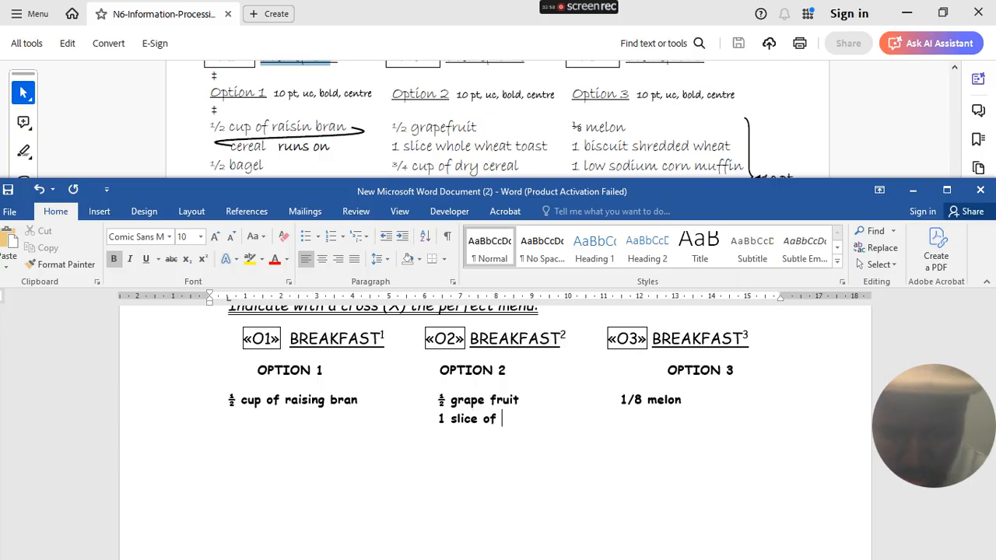
type("whole wheat toast")
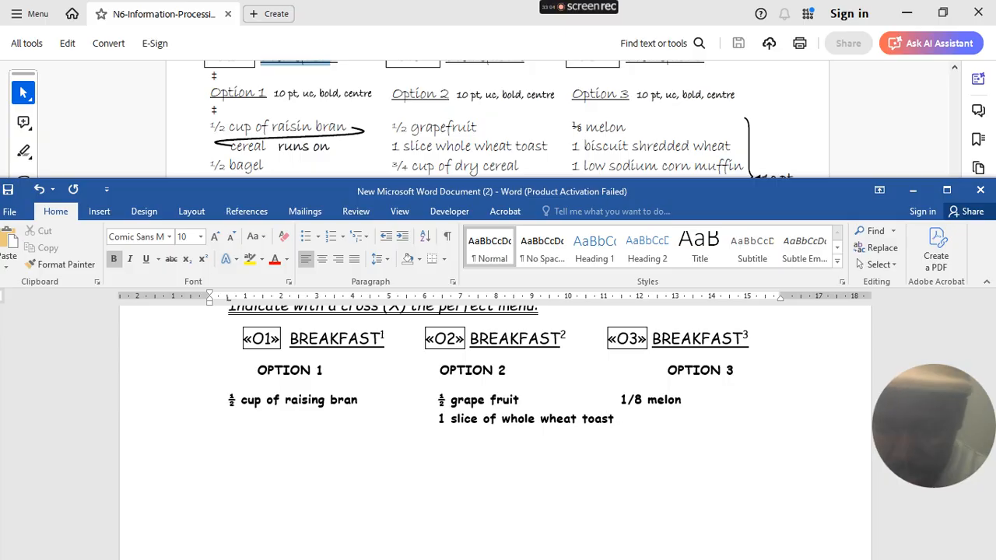
key("BackSpace")
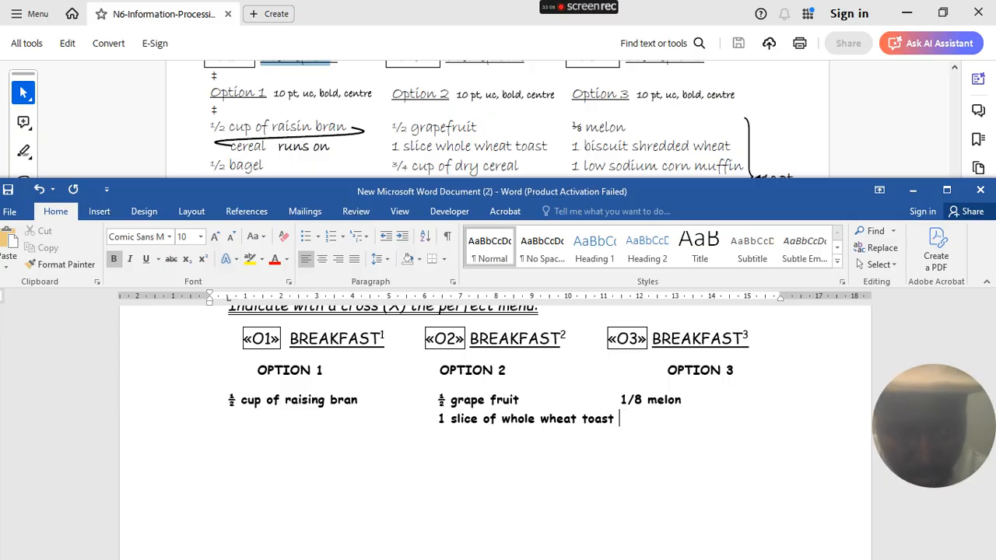
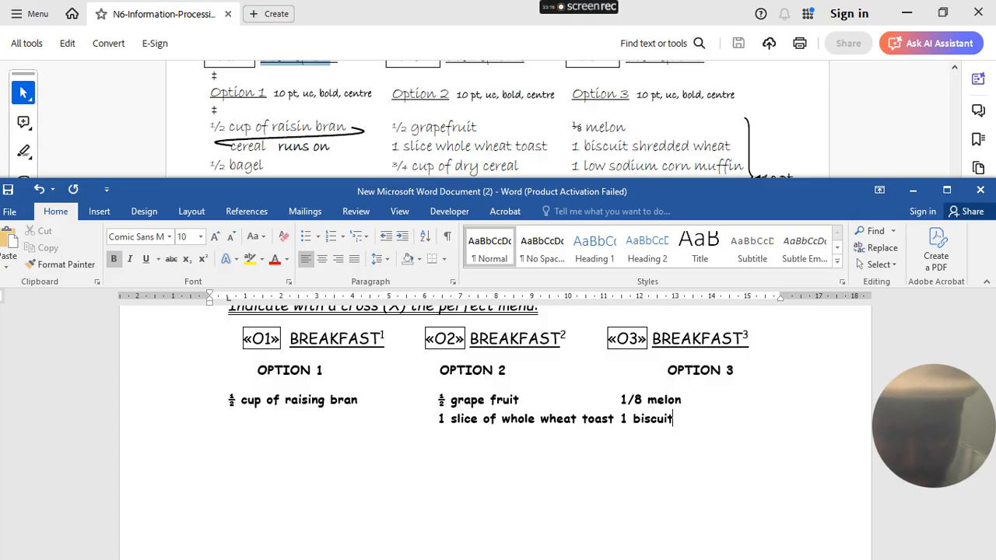
- Finish the Option 3 entry as '1 biscuit shredded wheat' beside the whole wheat toast line
type("dded wheat")
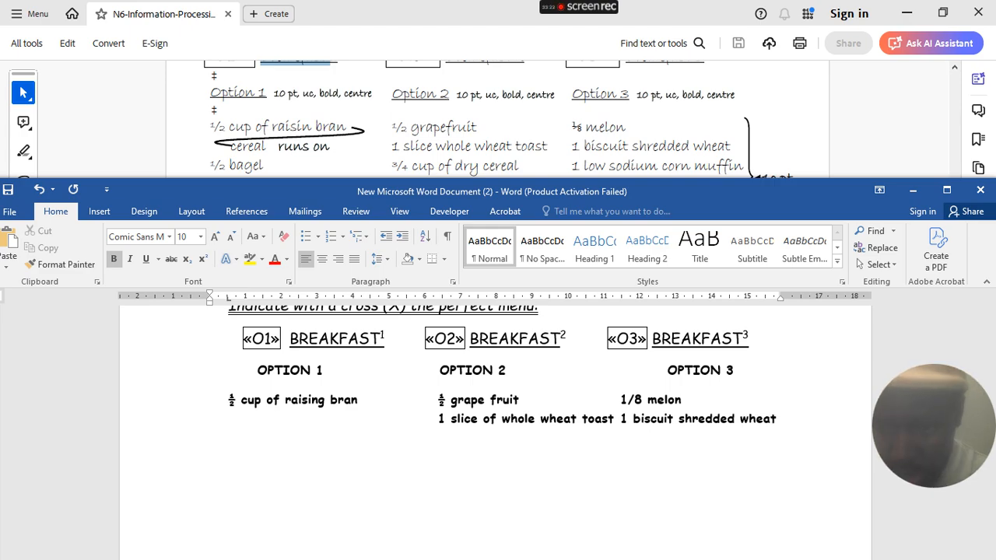
key("BackSpace")
key("BackSpace")
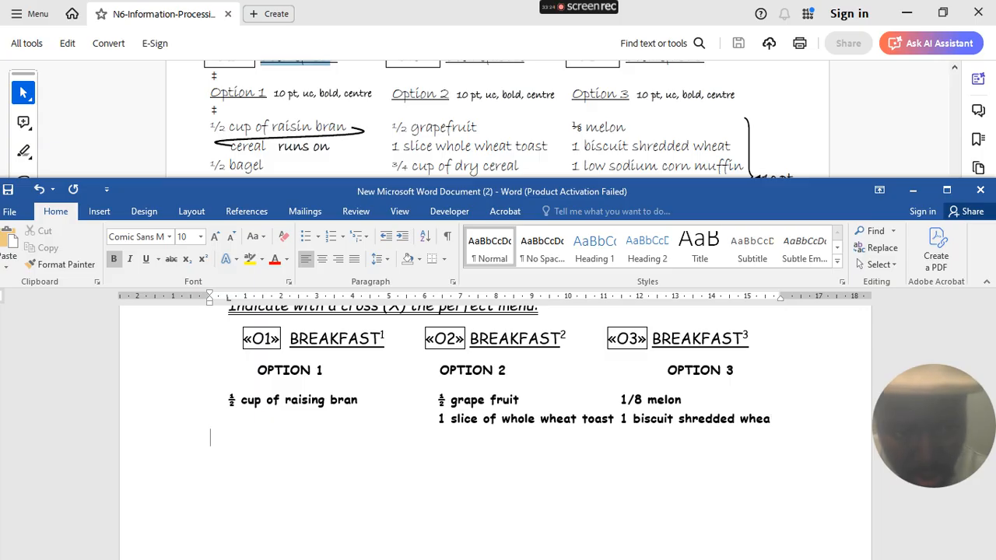
key("ctrl+z")
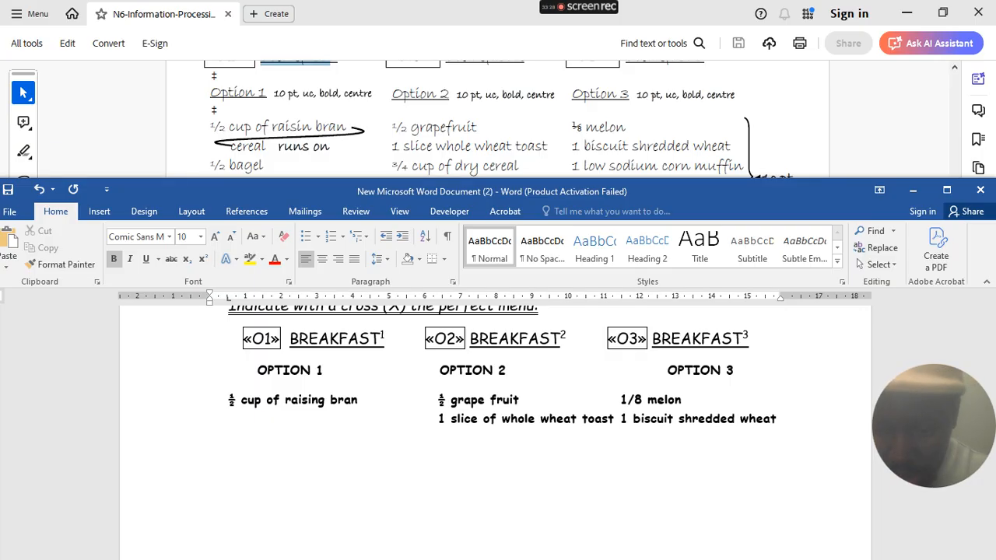
- Type '½ bagel' under Option 1 and '¾ cup of dry ceareal' under Option 2
type("1/2")
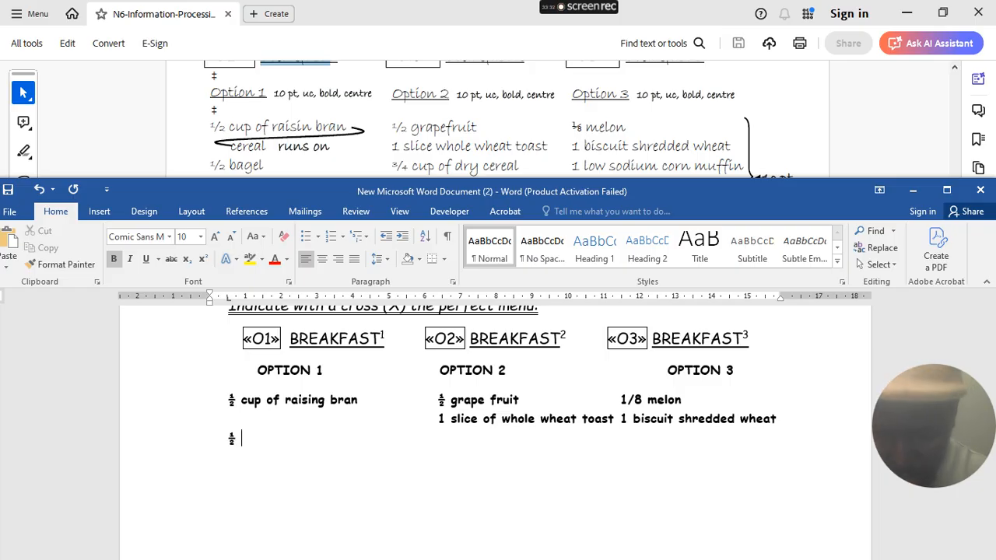
type("el")
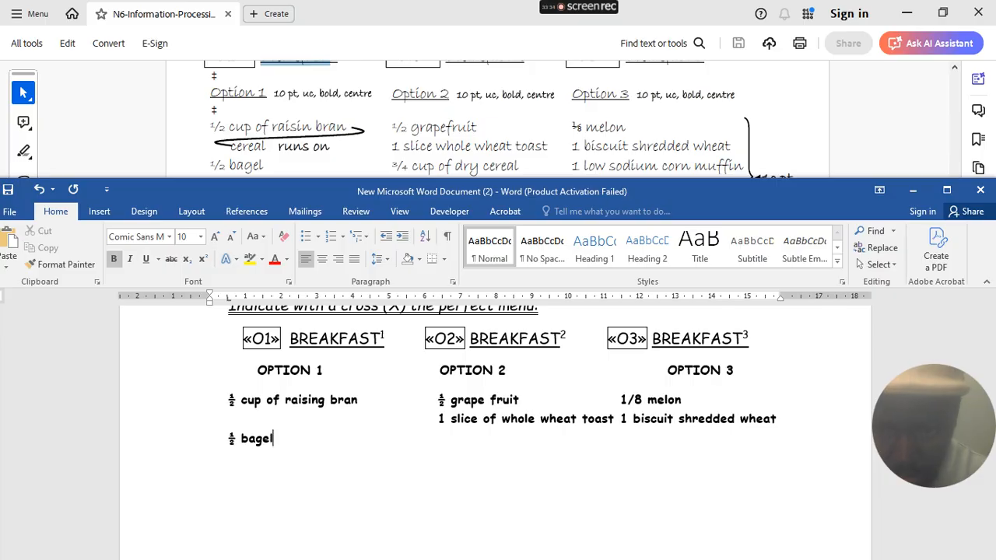
key("Tab")
key("Tab")
key("Tab")
key("Tab")
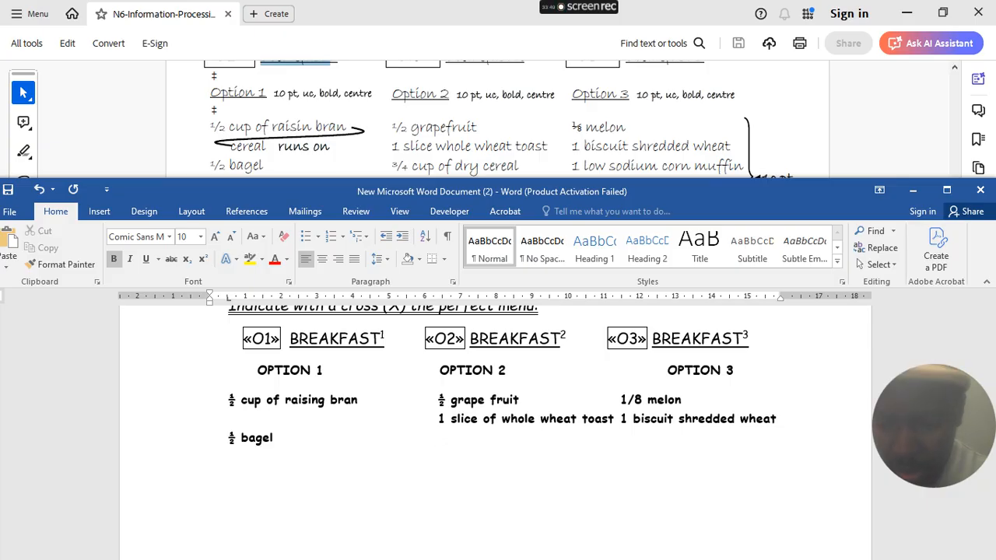
type("3/4")
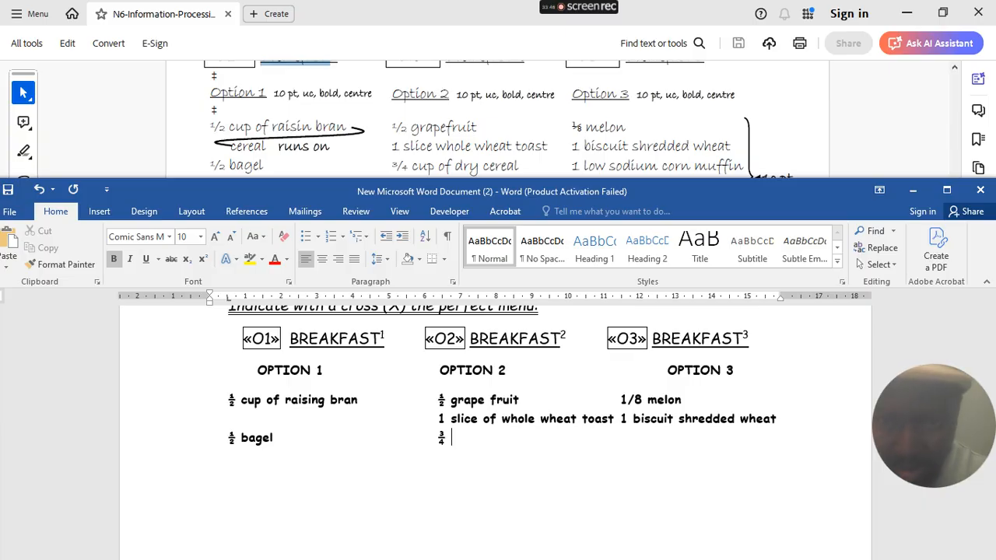
scroll(552, 158, "down", 1)
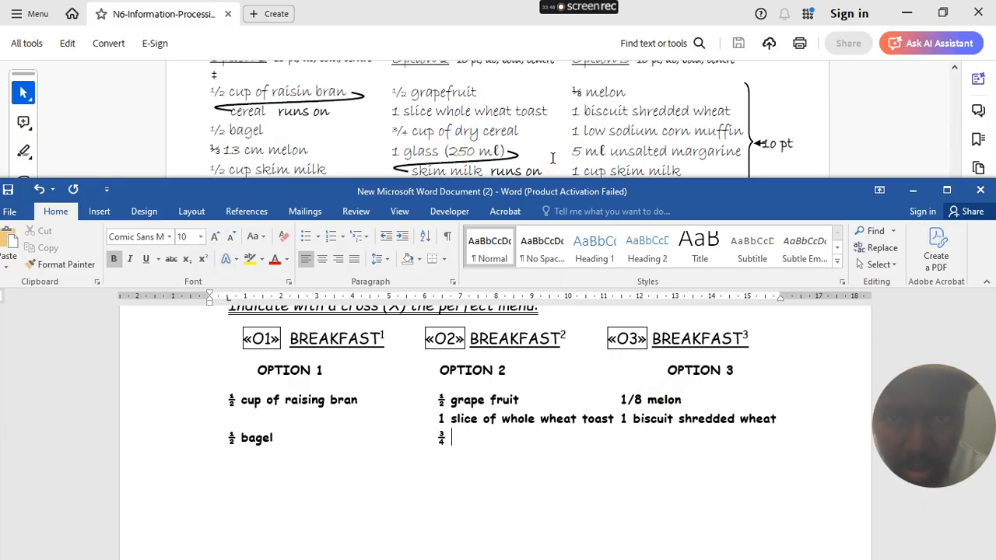
left_click(666, 171)
type("cu")
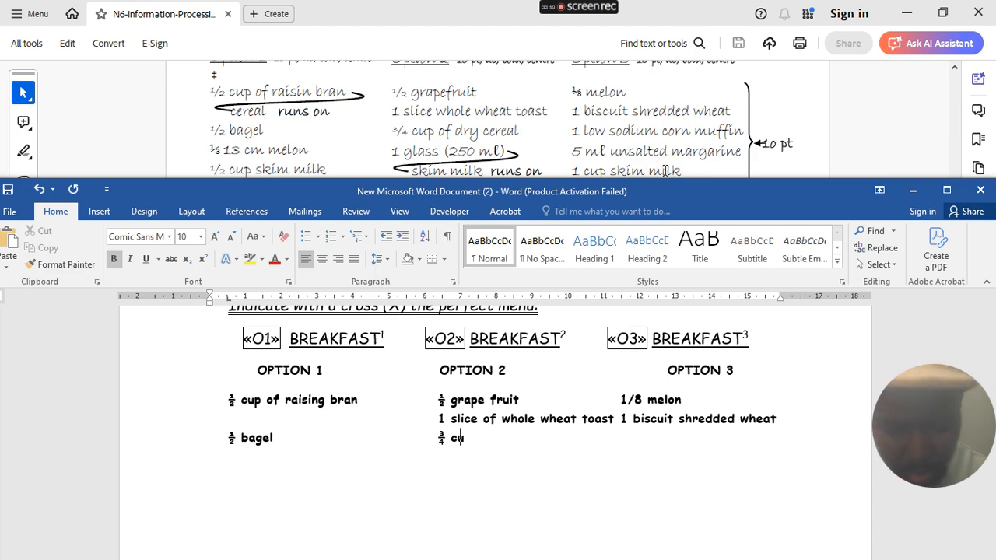
type("p o f dr")
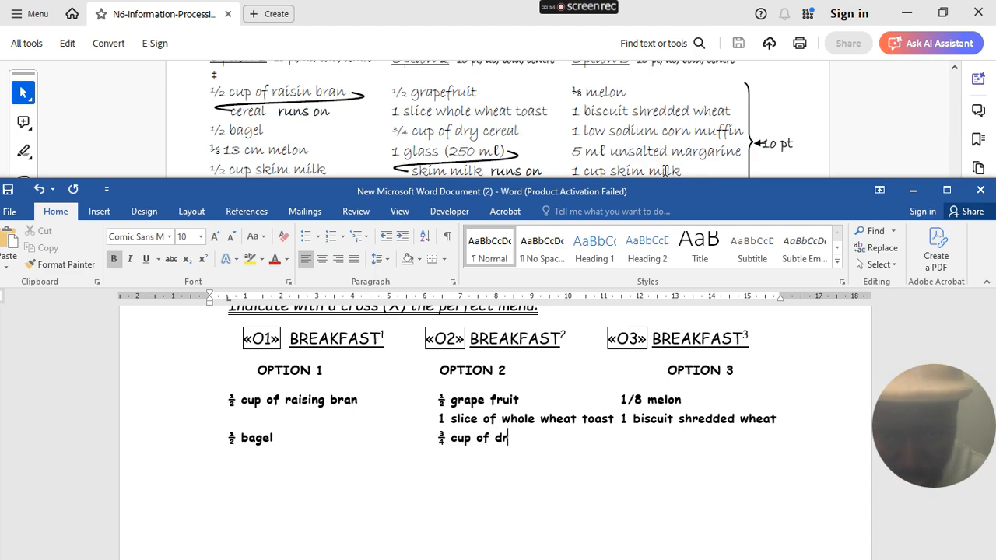
type("y ceare")
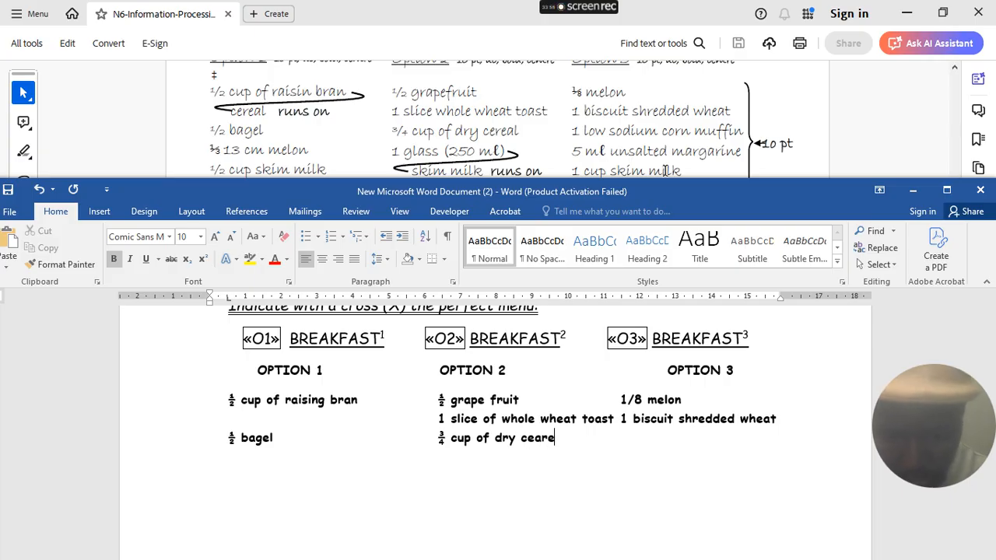
type("al")
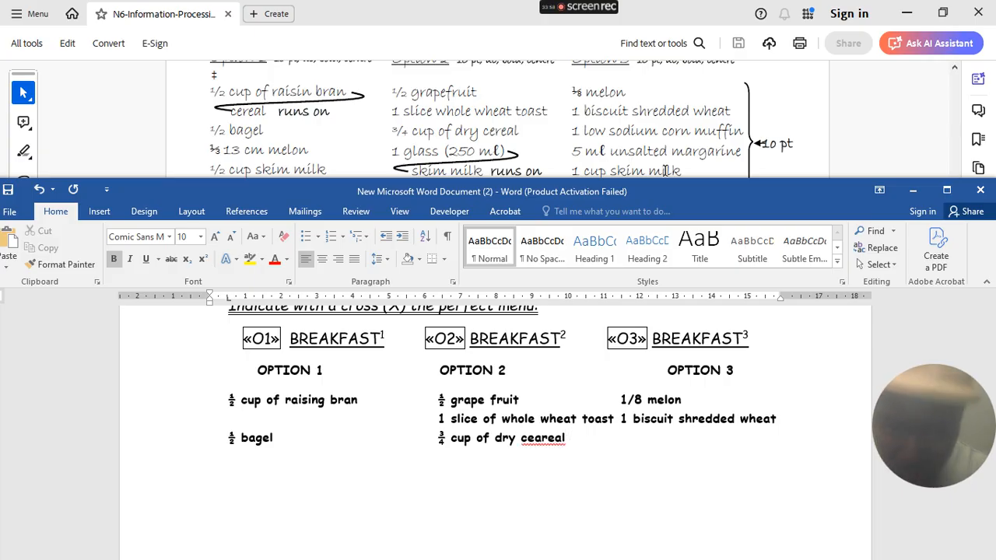
- Correct 'ceareal' to 'cereal' and add '1 Low sodium corn muffin' under Option 3
right_click(547, 438)
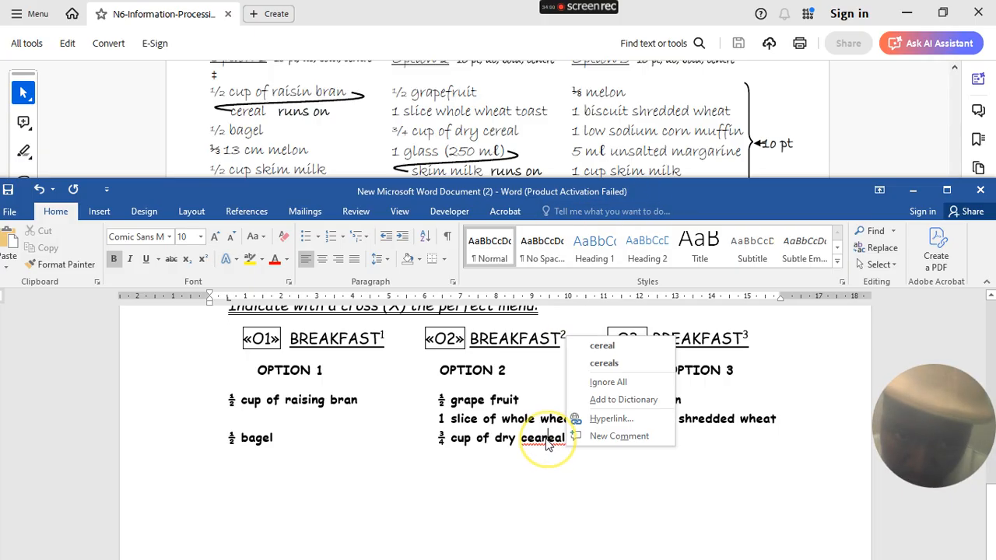
left_click(597, 346)
key("Tab")
key("Tab")
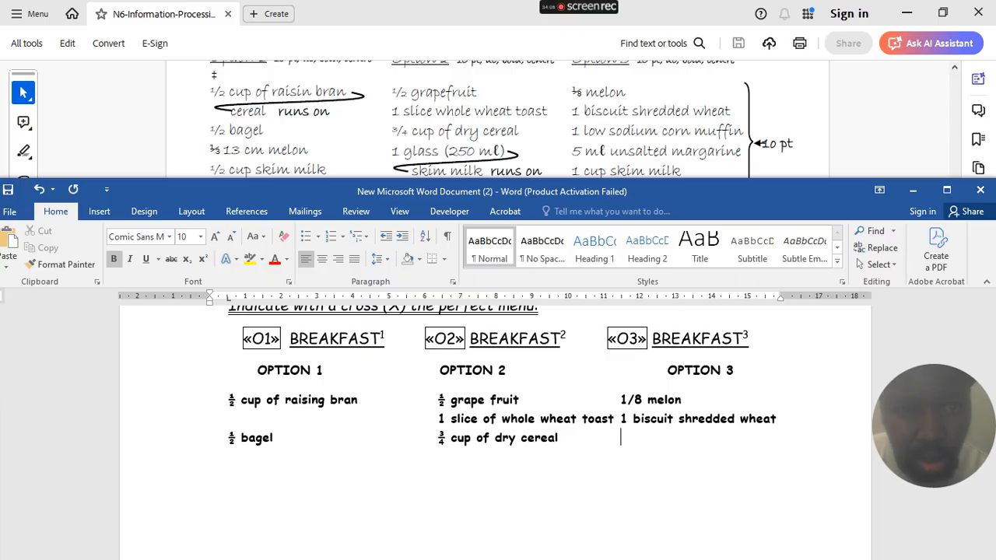
type("1")
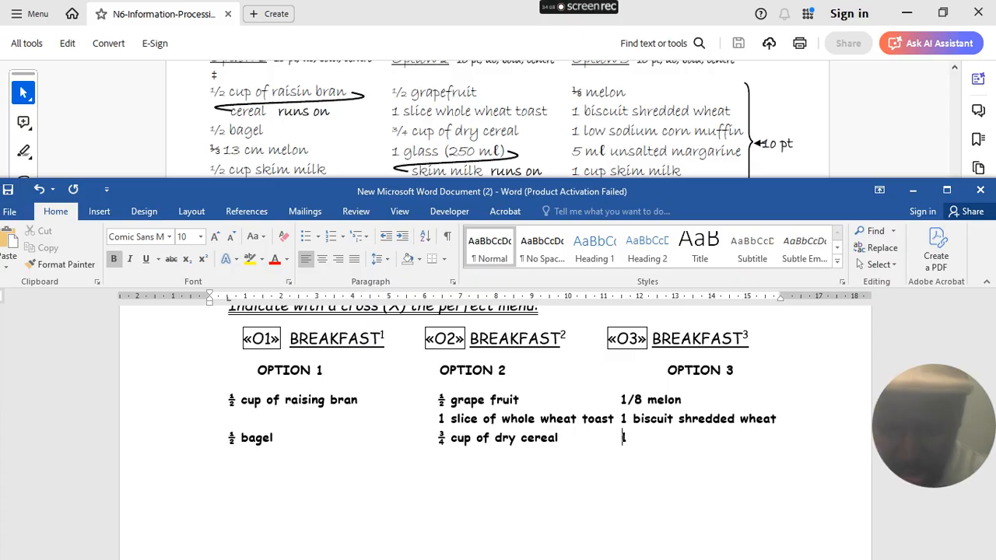
type(" Low ")
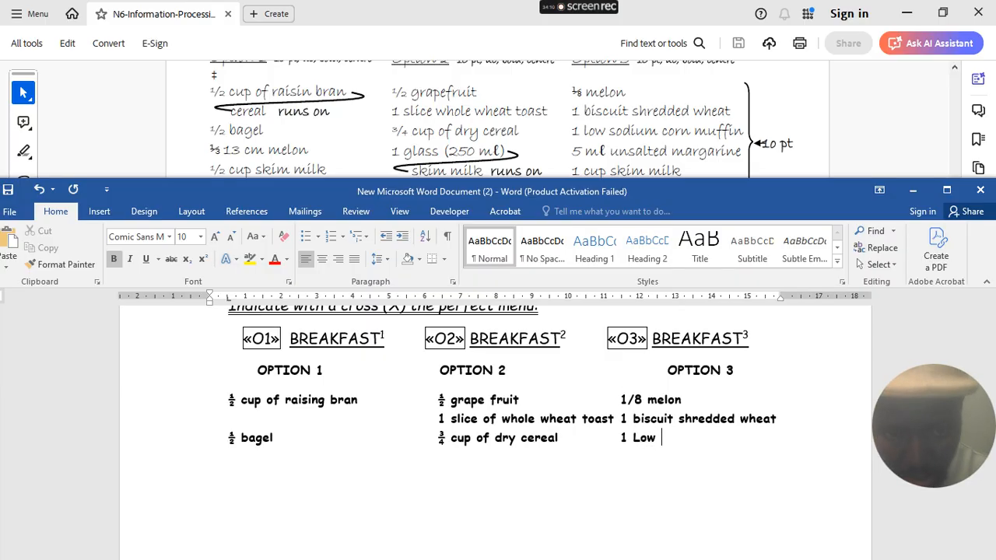
type("sod")
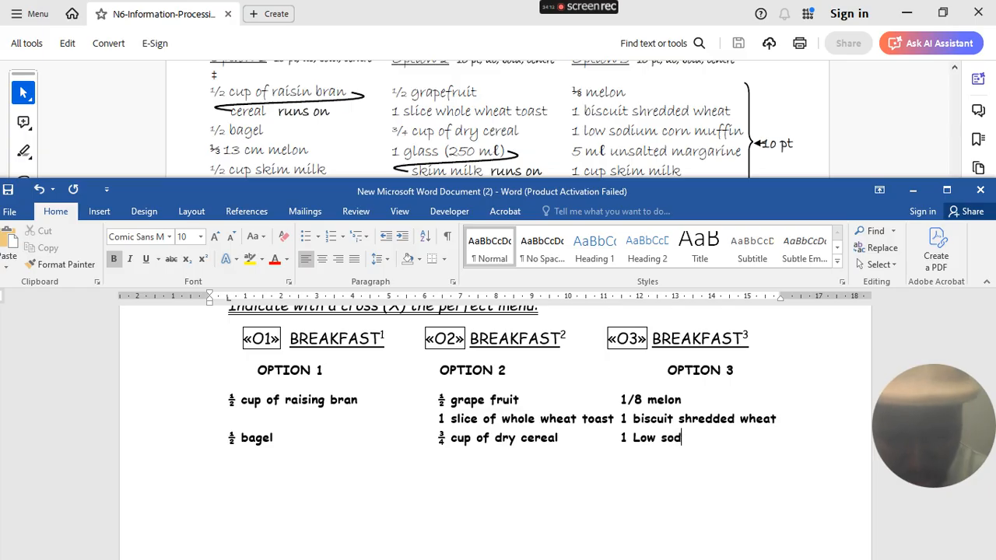
type("ium co")
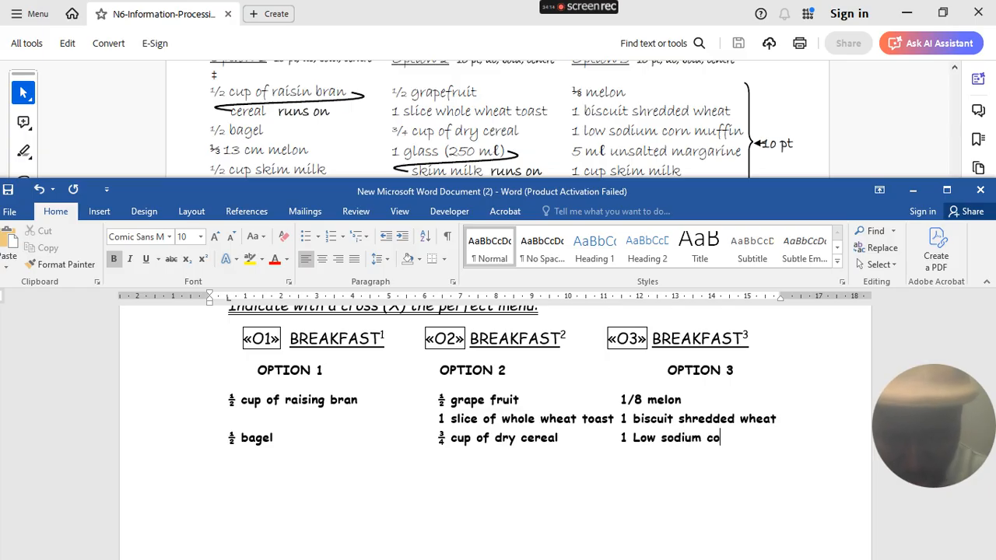
type("rn muffin")
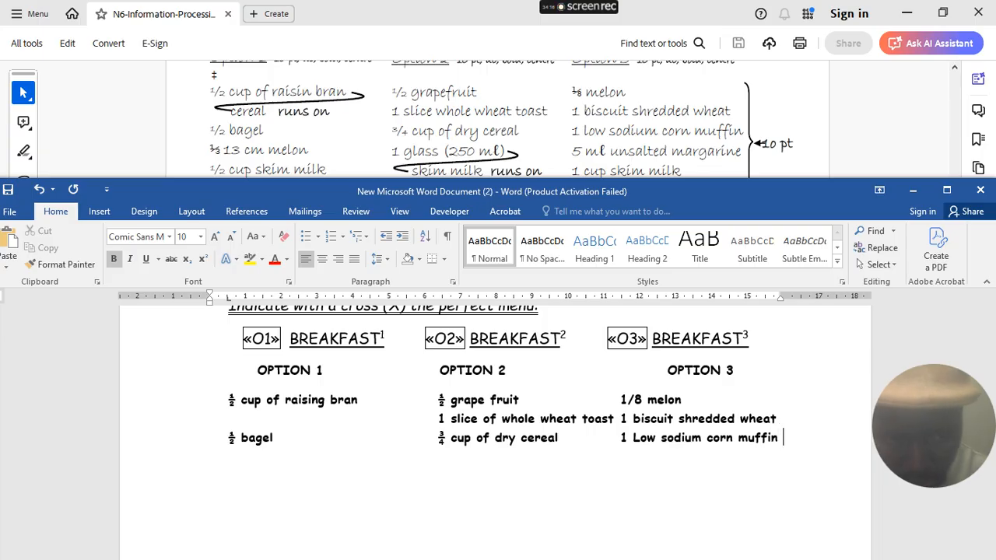
key("Return")
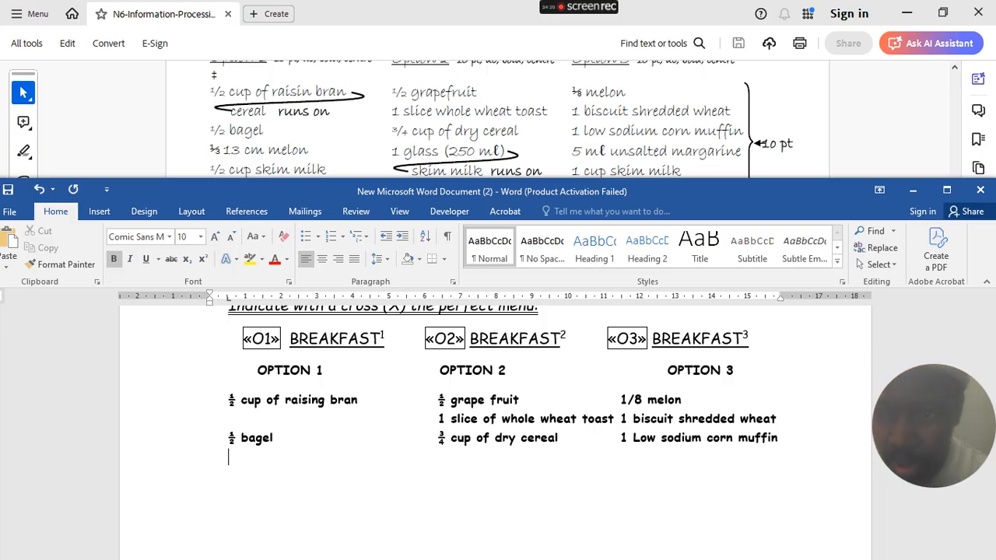
- Type '1/3 13 cm melon', then '1 Glass (250ml)' under Option 2 and start Option 3 with '1'
type("1")
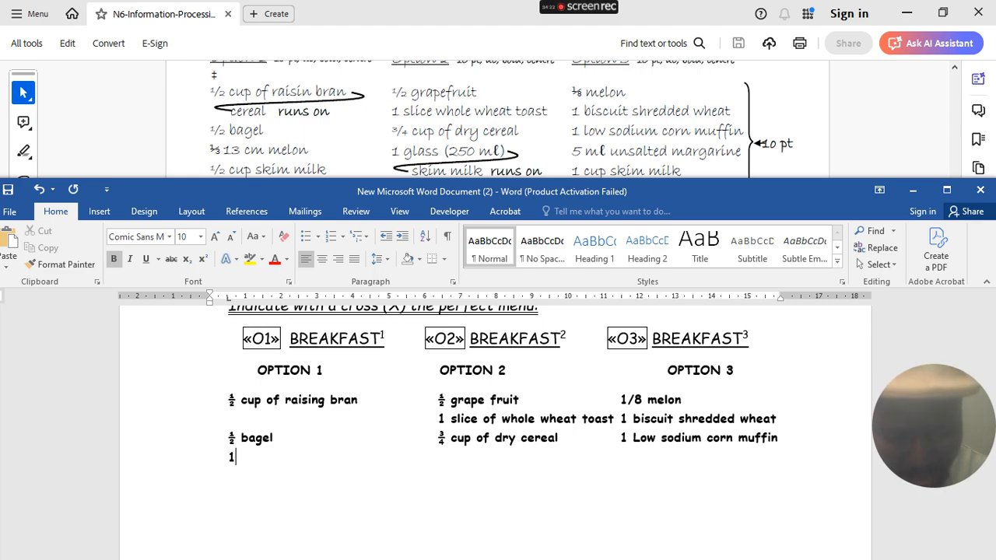
type("/3 13 ")
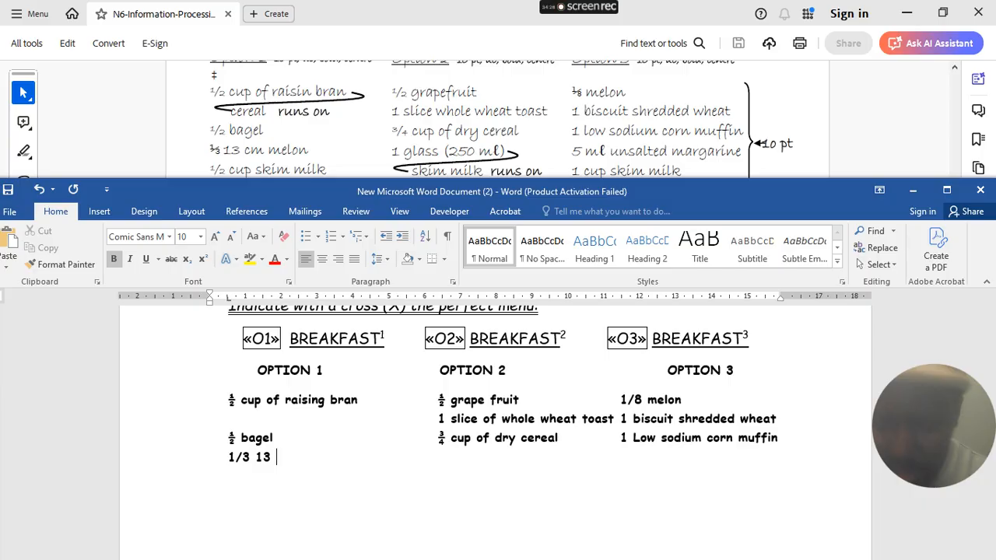
type("cm melo")
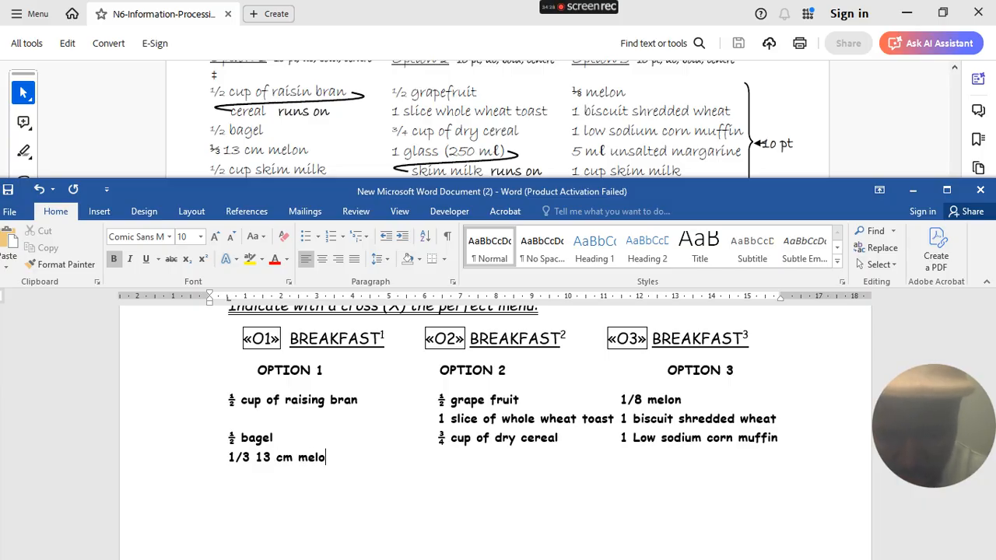
type("n")
key("Tab")
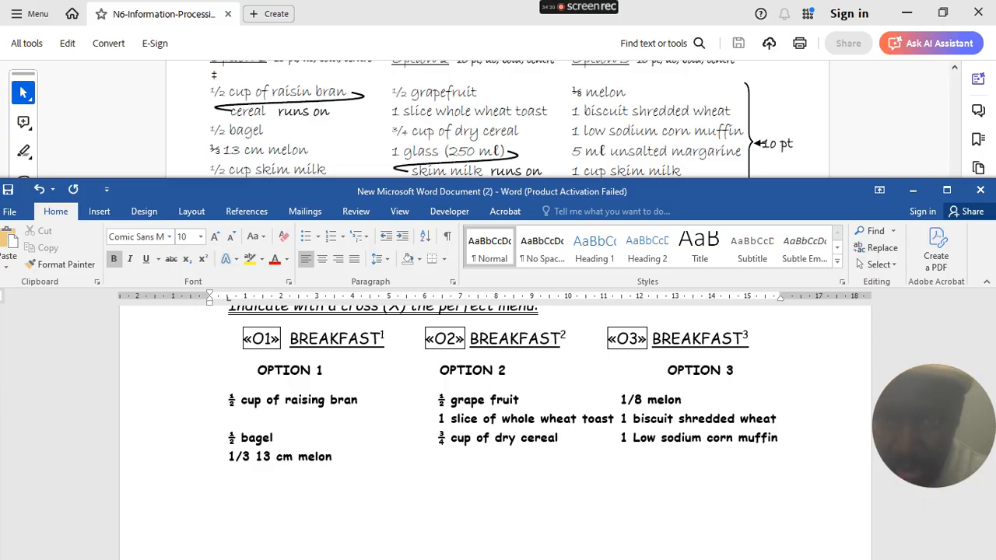
key("Tab")
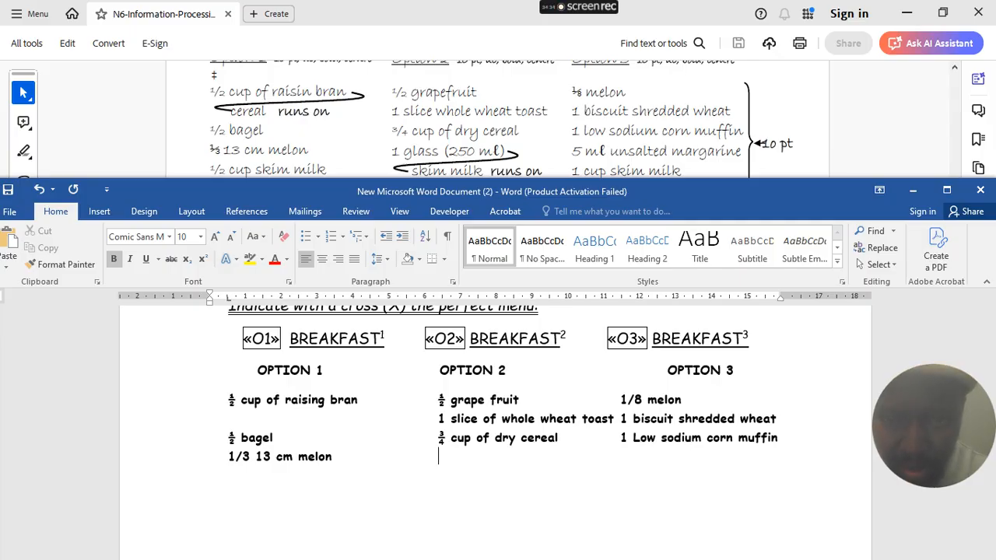
type("1 ")
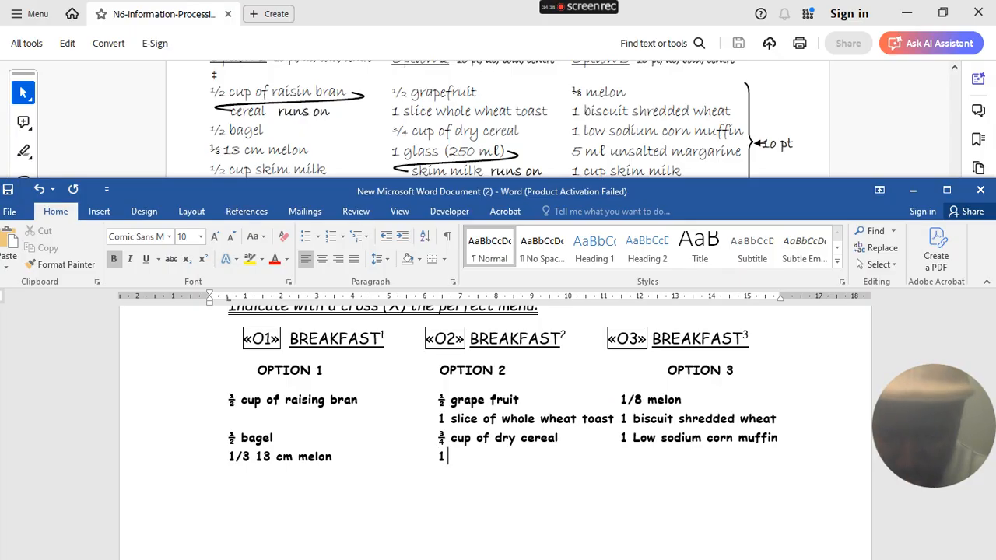
type("glaas")
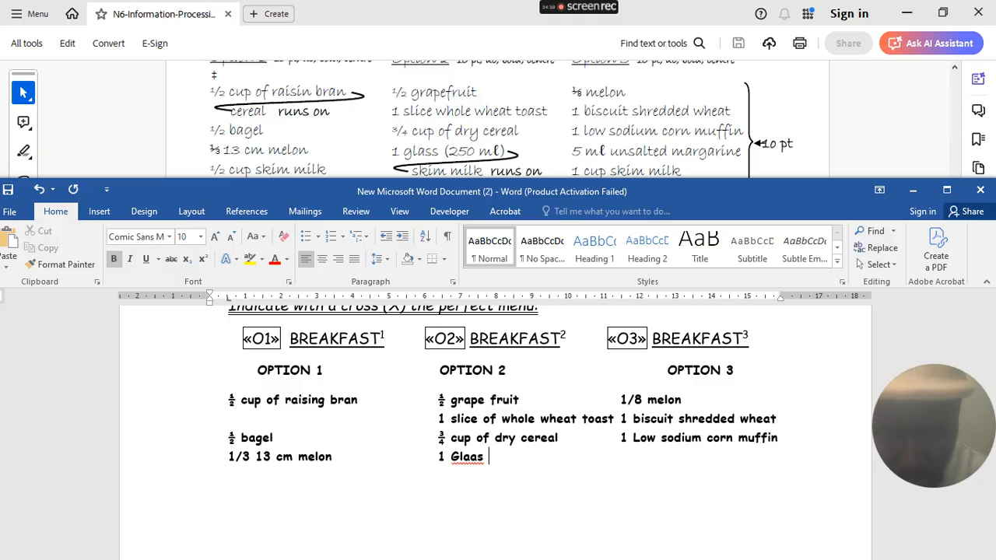
key("BackSpace")
key("BackSpace")
key("BackSpace")
type("s")
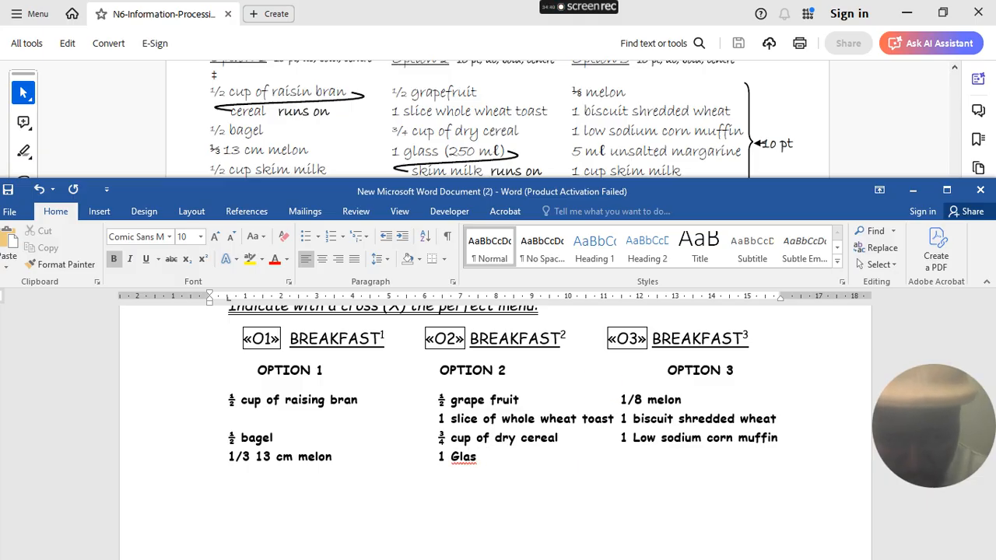
type("s ")
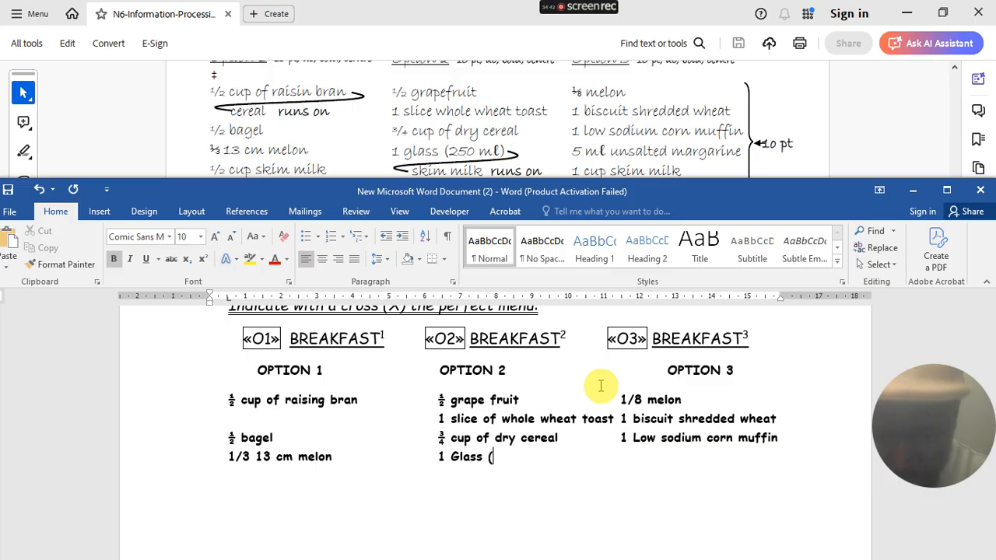
type("(250")
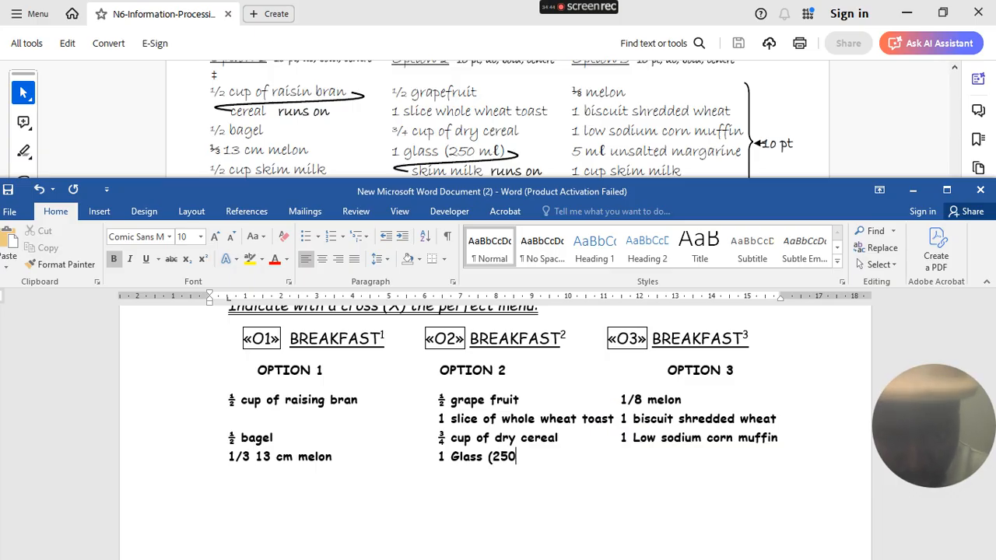
type("ml) skim milk")
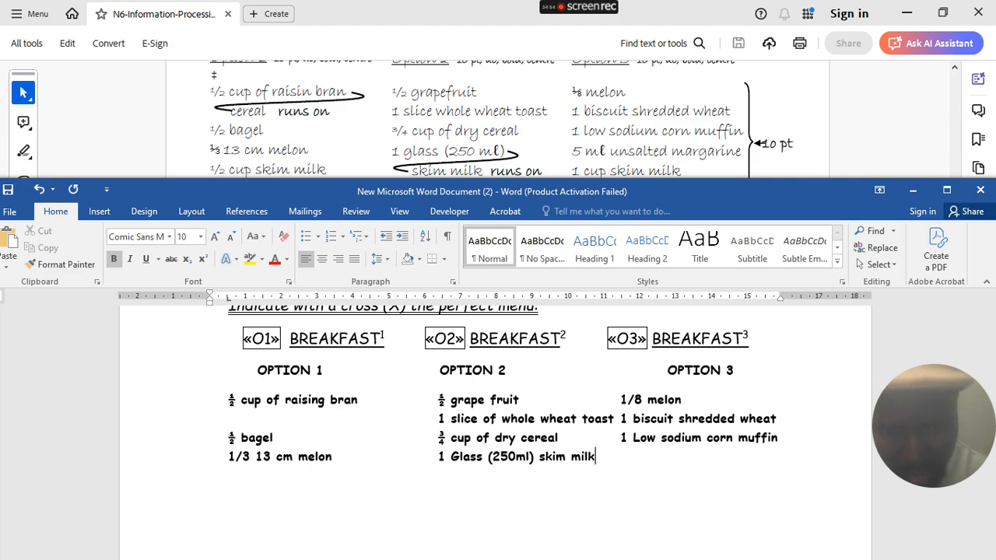
key("Tab")
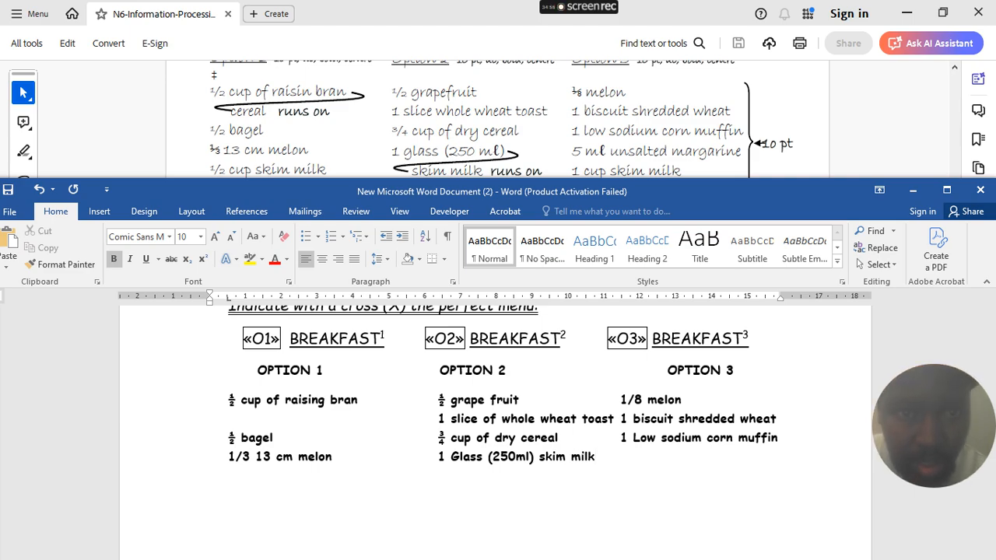
type("1")
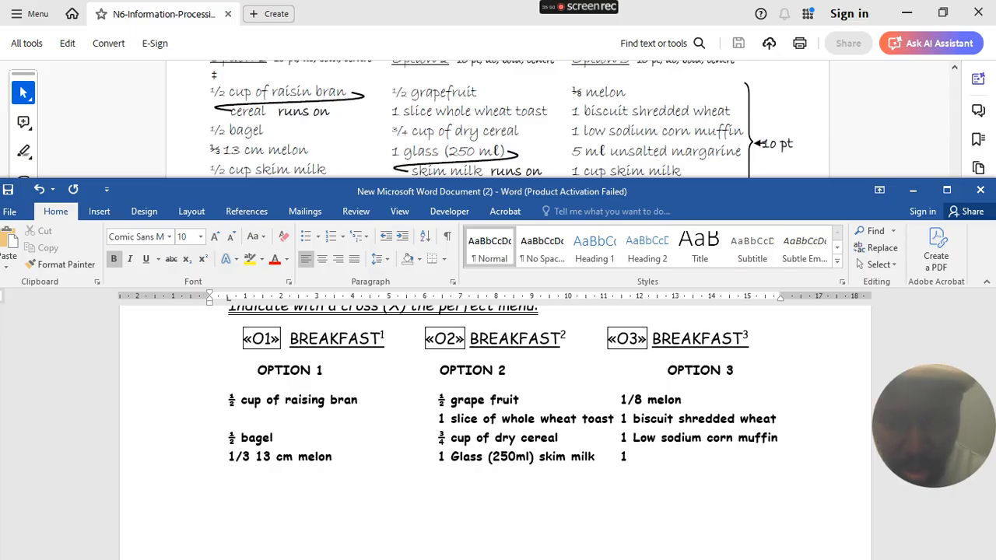
- Realign the row as ½ cup of skim milk, 1 Glass (250ml) skim milk, 1 cup skim milk
left_click(438, 459)
key("Tab")
key("Tab")
key("Tab")
key("Tab")
key("Tab")
key("Tab")
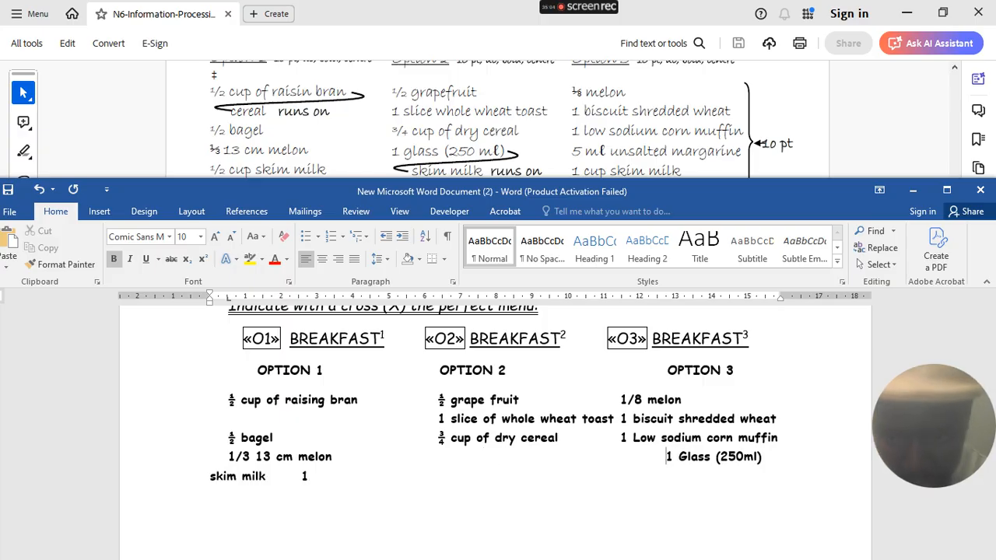
key("Tab")
key("Tab")
key("Tab")
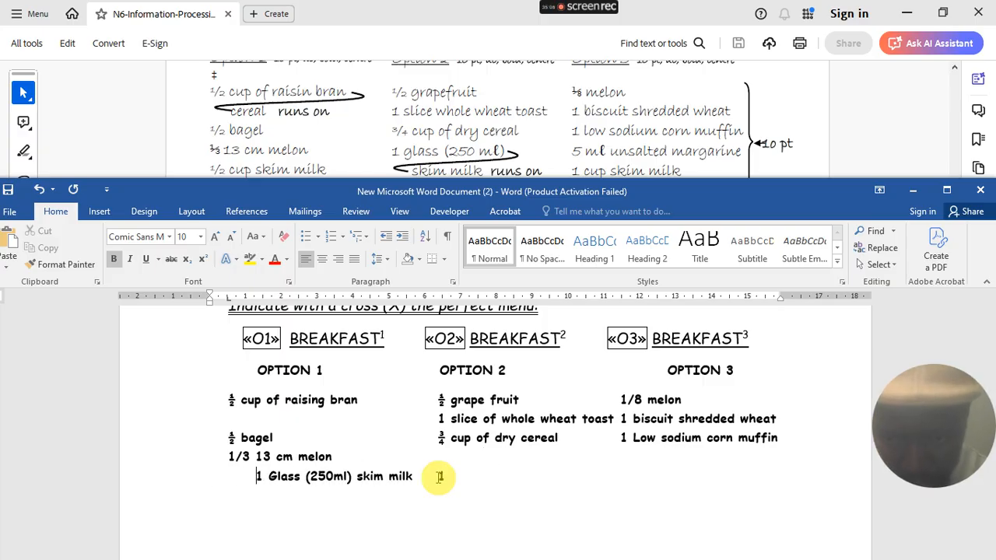
key("BackSpace")
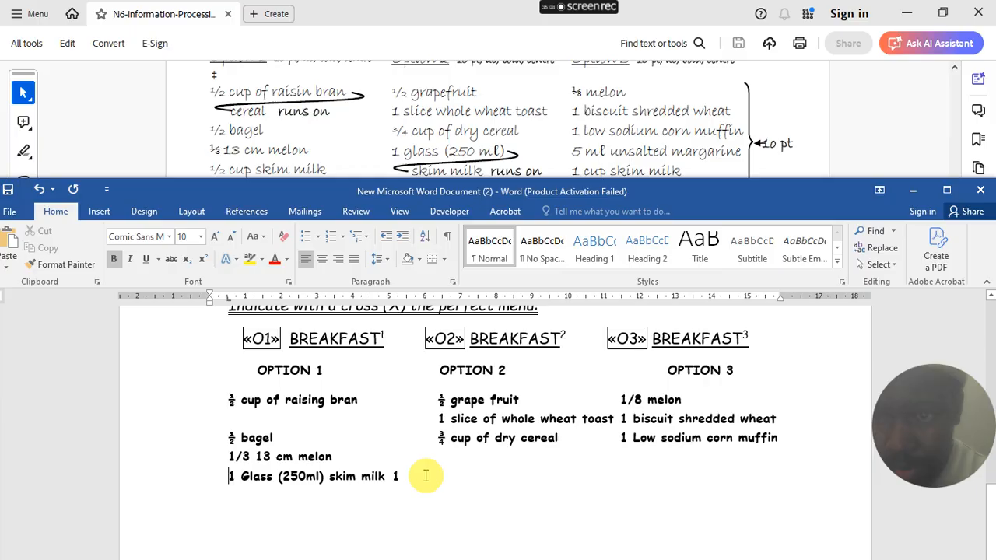
type("1/2 ")
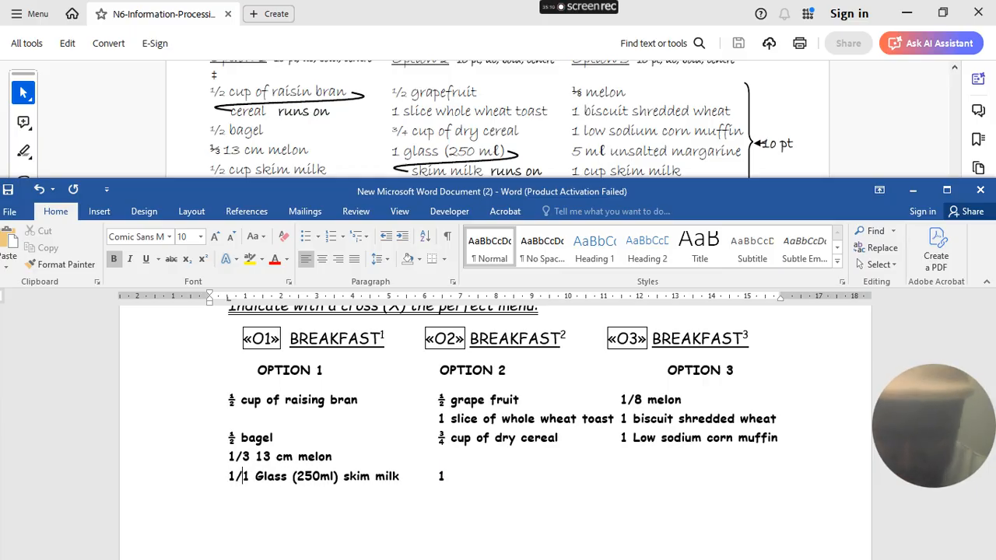
type("cup of s")
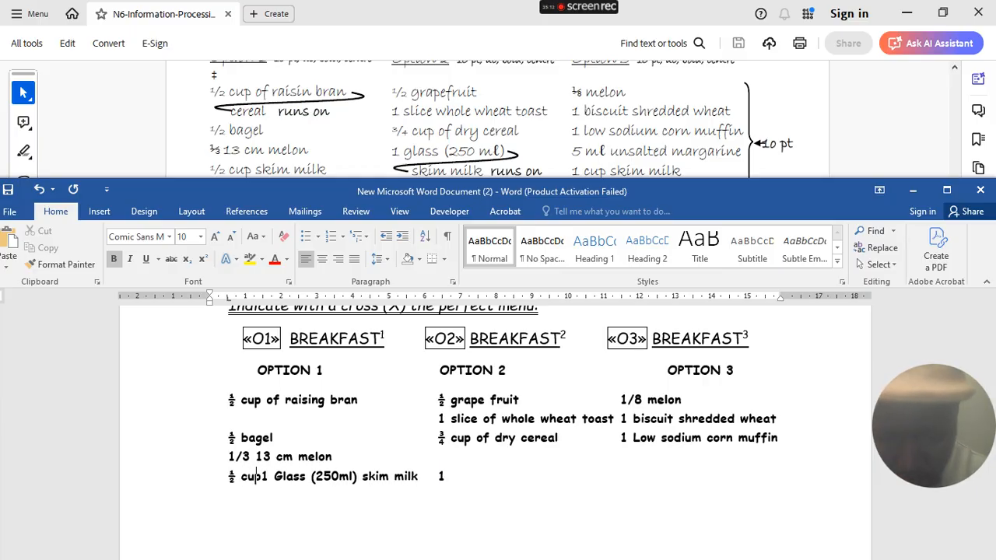
type("kim milk")
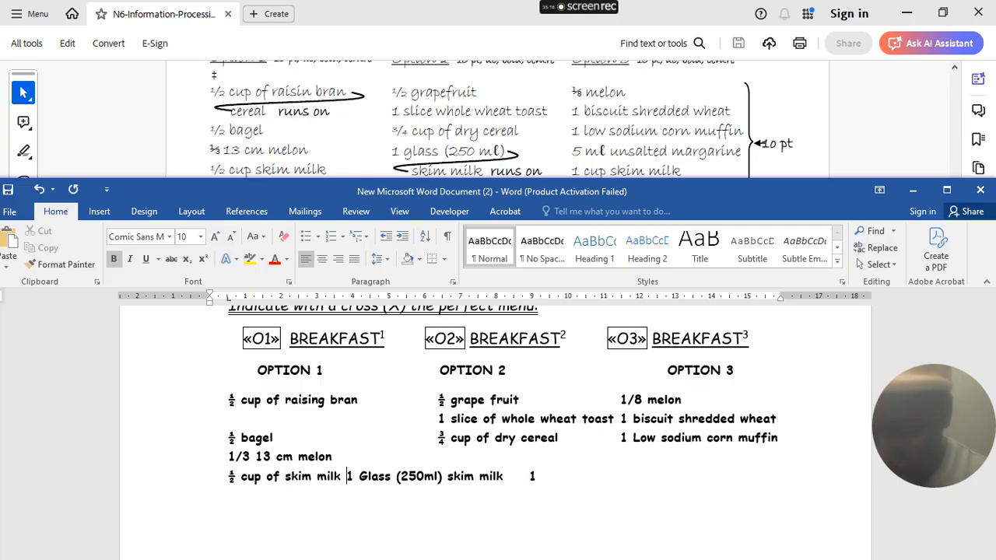
key("Tab")
key("Tab")
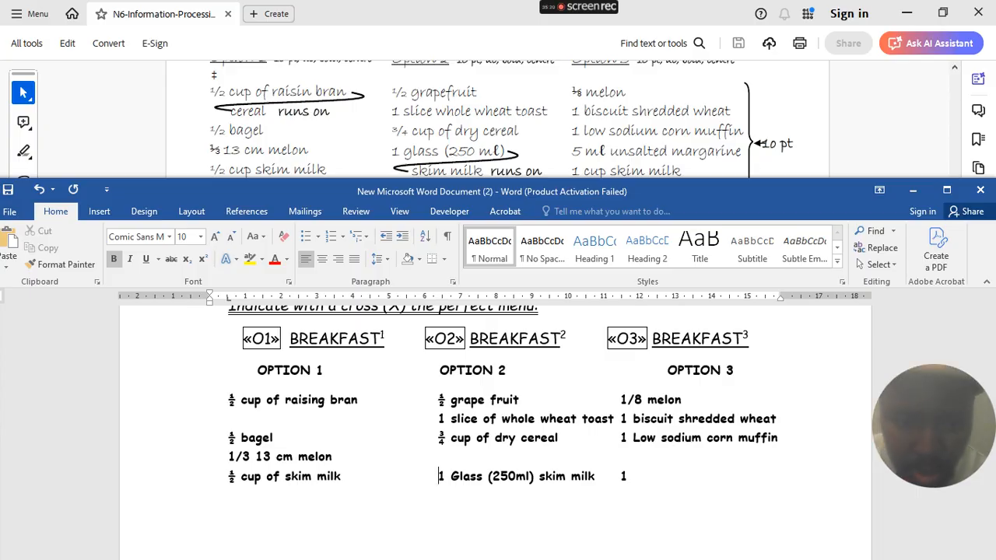
left_click(628, 479)
type("cup ")
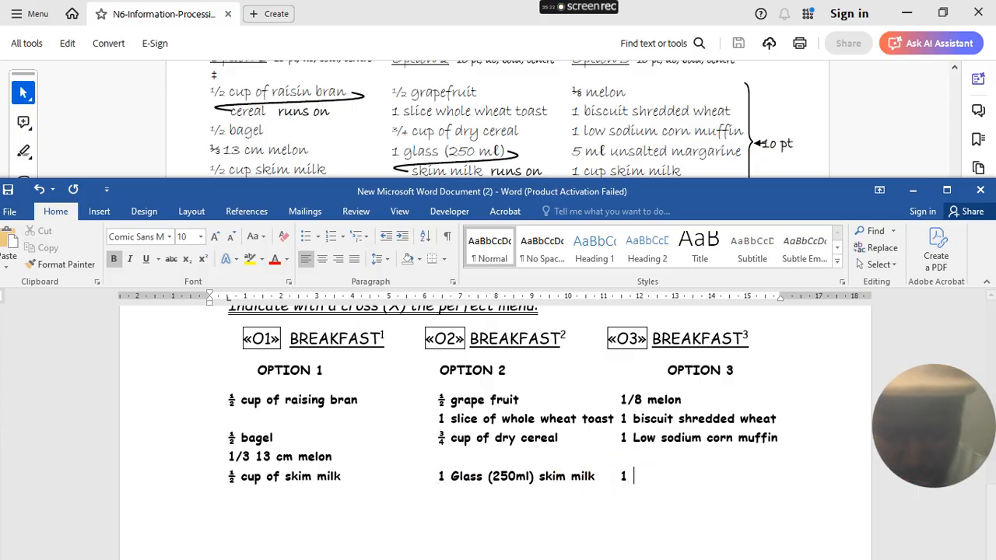
type("skim ")
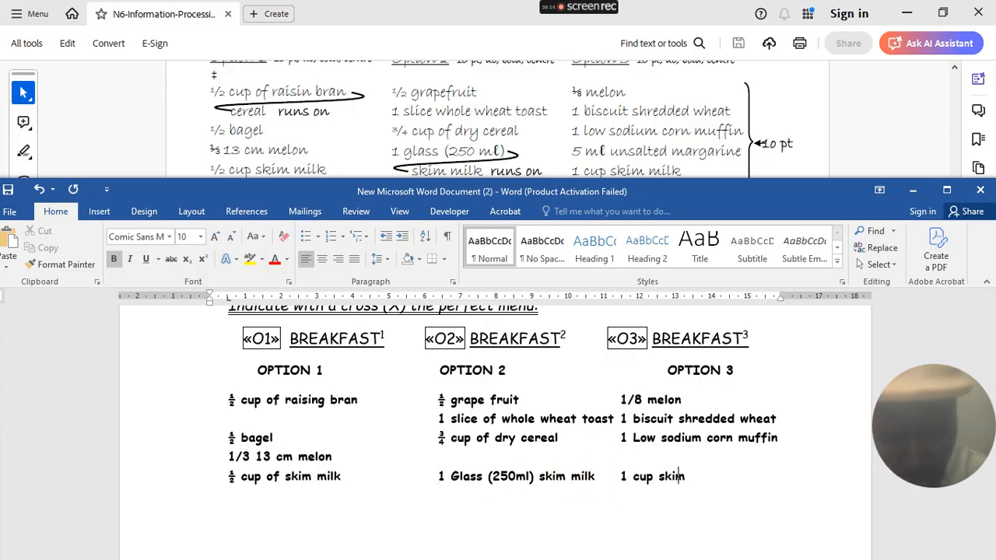
type("milk")
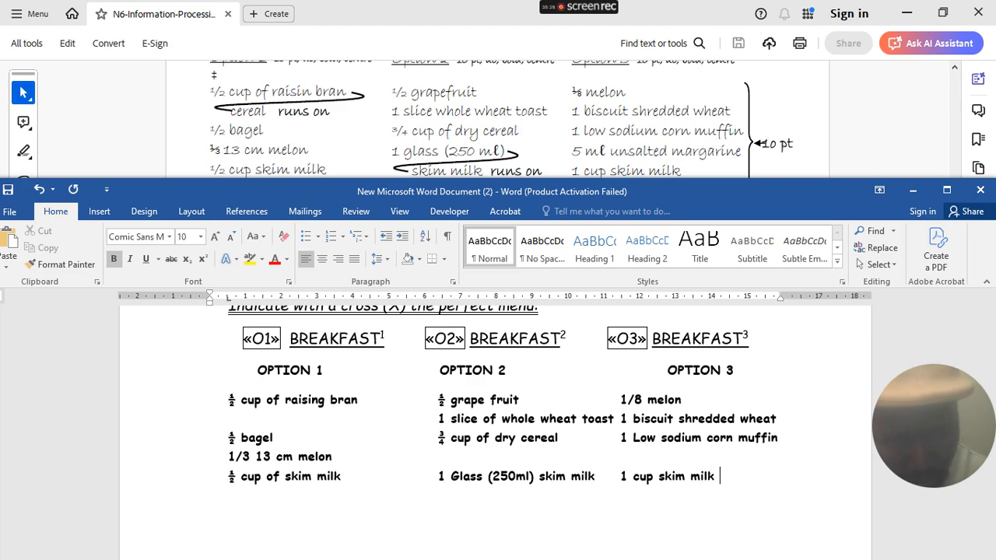
scroll(793, 151, "down", 1)
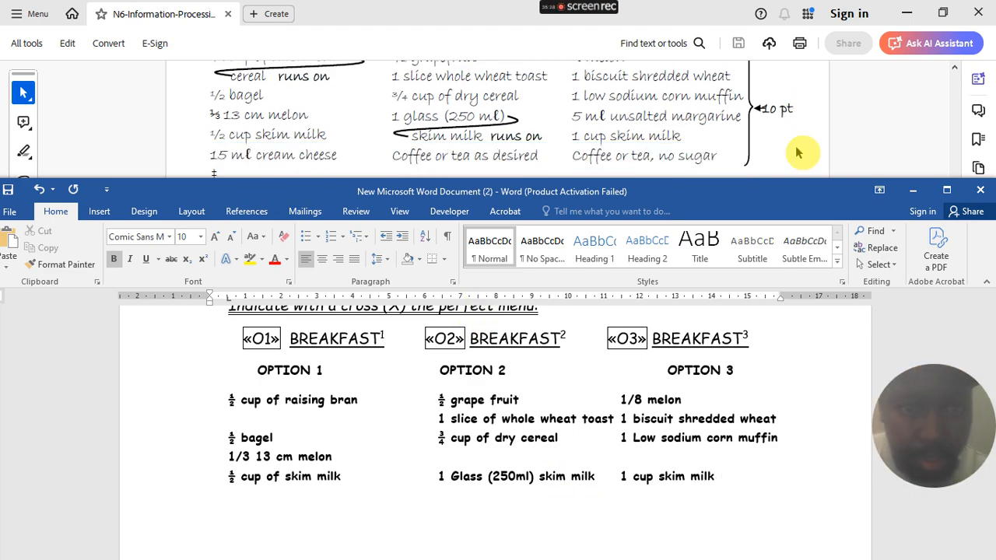
scroll(798, 153, "down", 1)
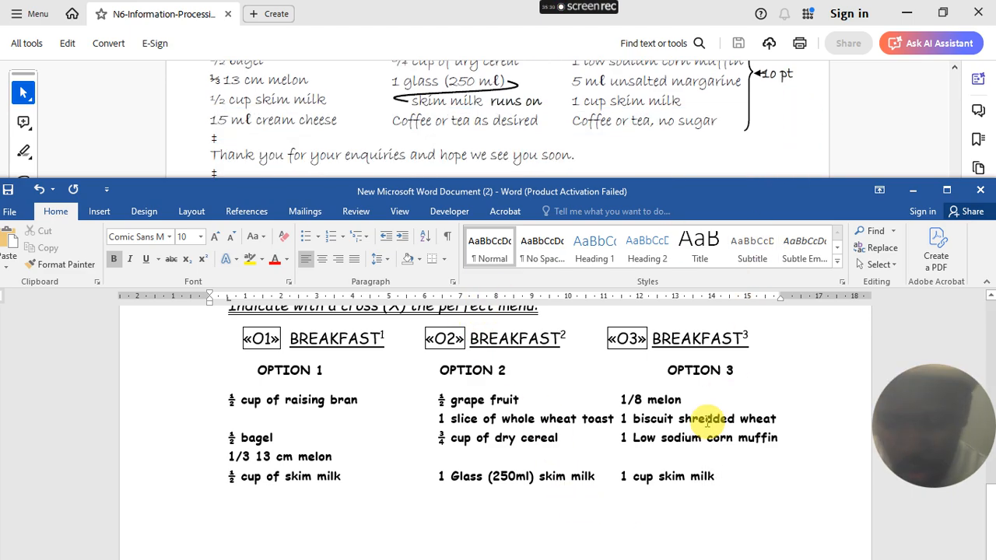
key("Tab")
key("Tab")
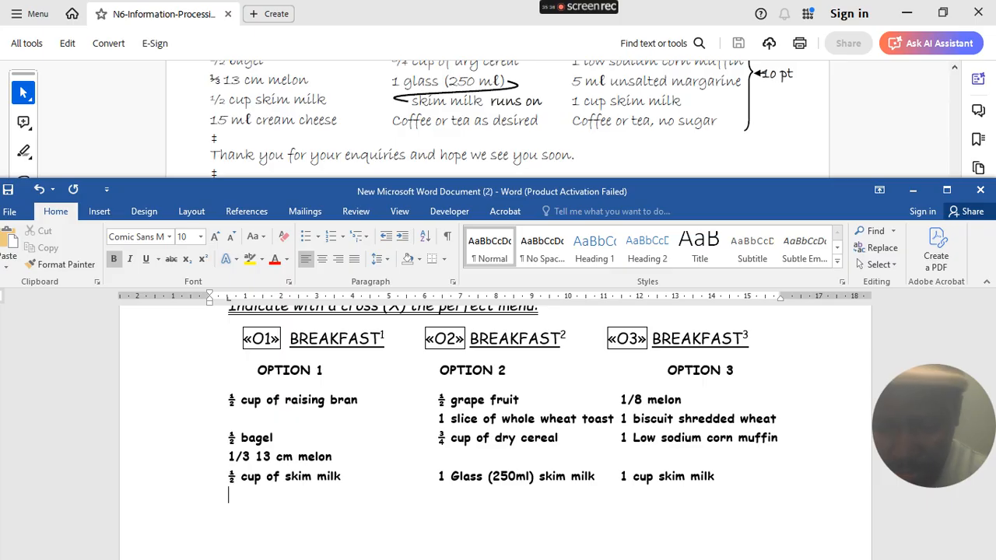
- Enter '15 ml of cream cheese', 'coffee or tea as desired' and 'coffee, tea no sugar' across the columns
type("15 ml ")
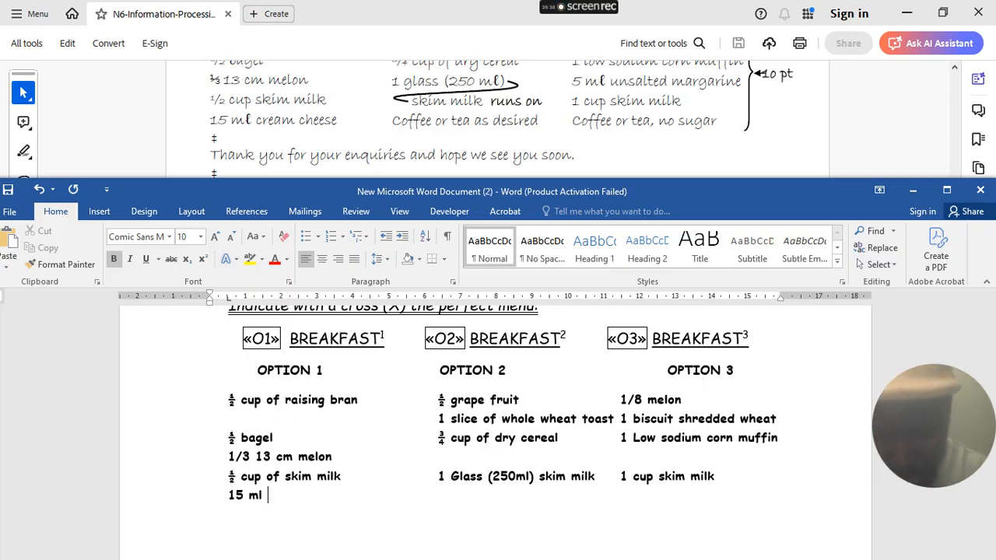
type("of cre")
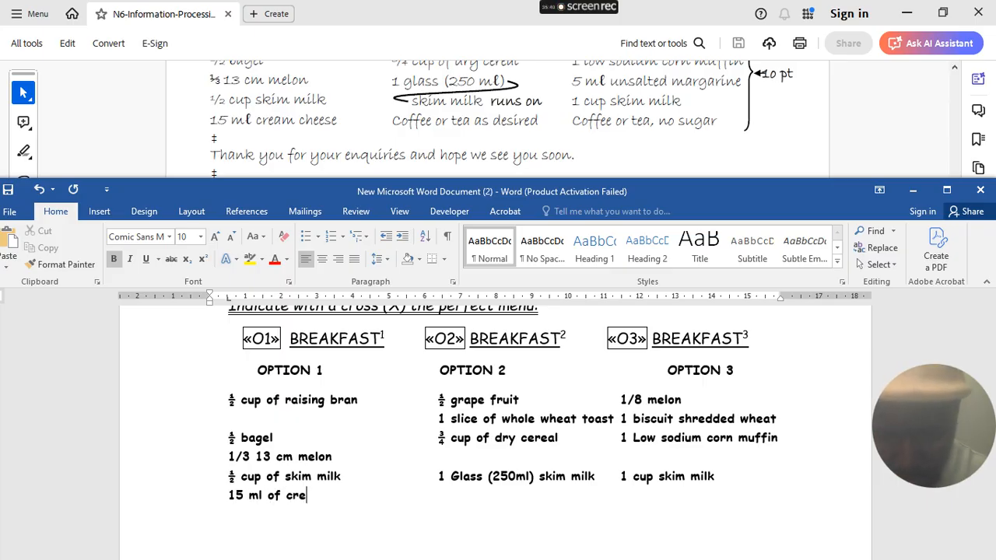
type("a")
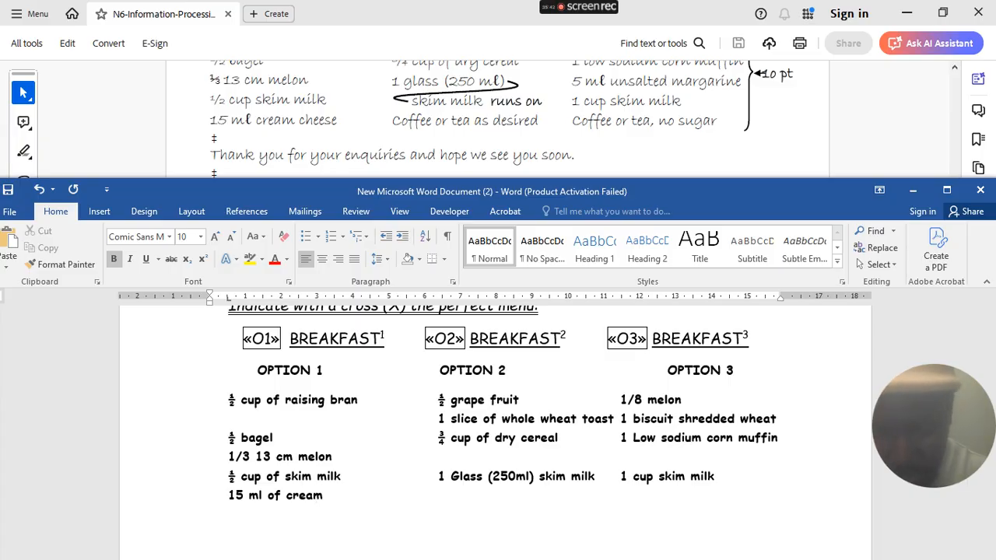
type("m ")
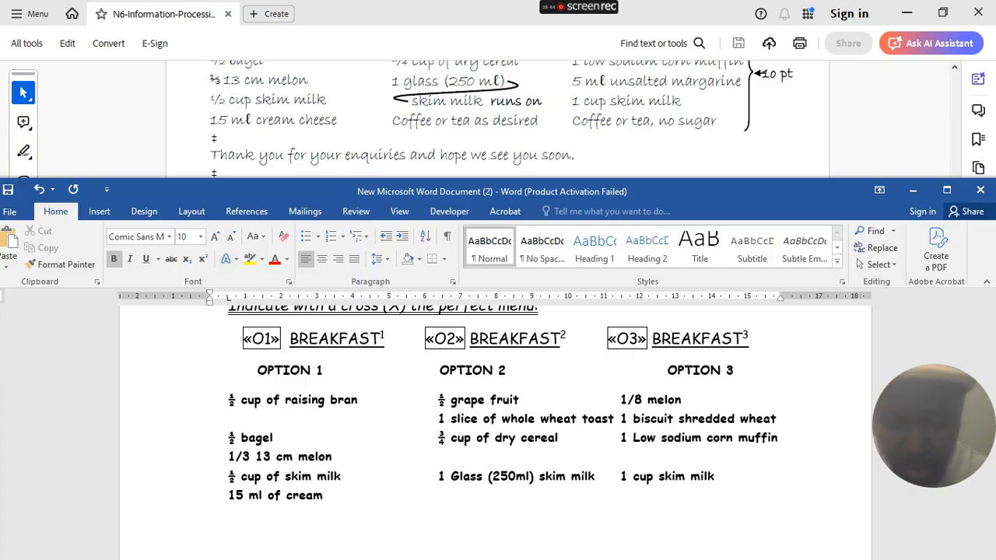
type("che")
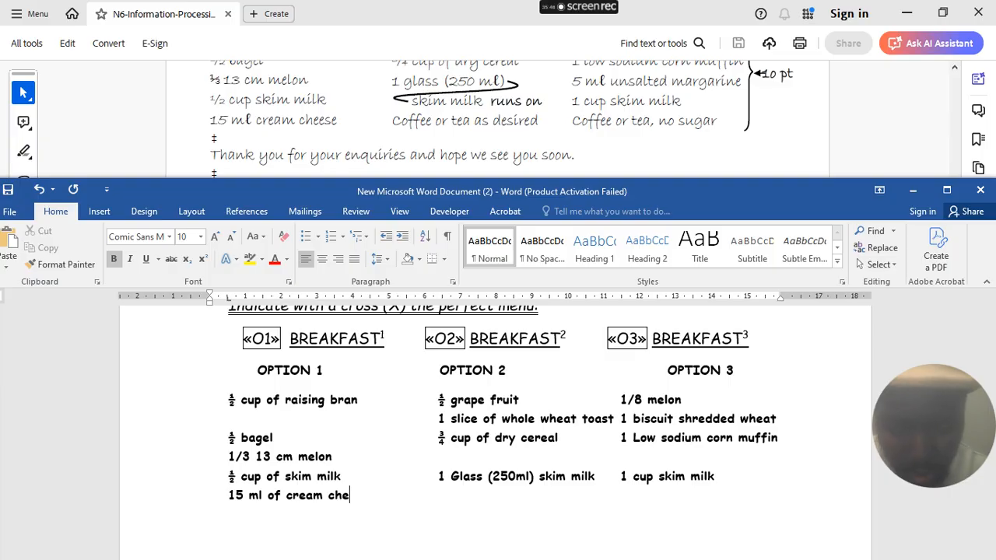
type("ese")
key("Tab")
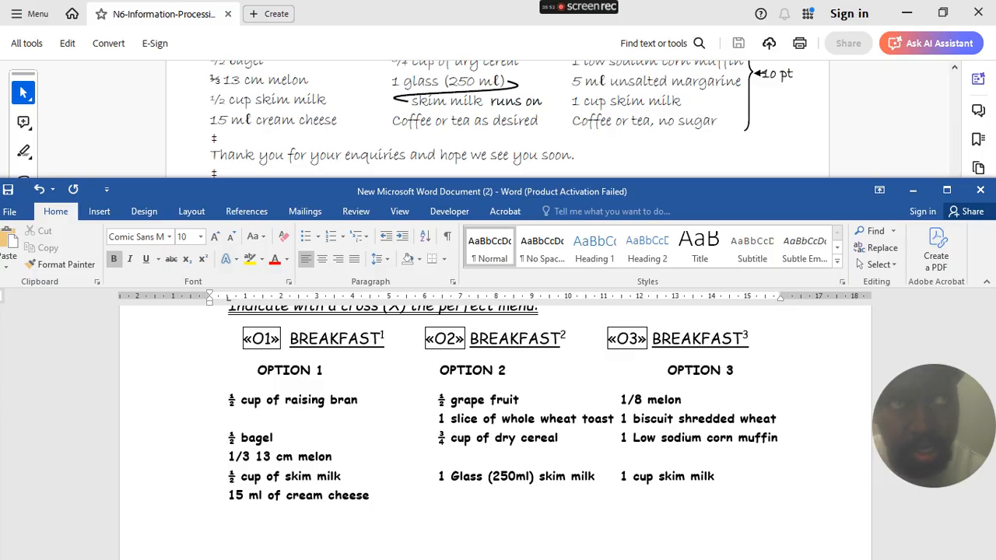
type("coffee ")
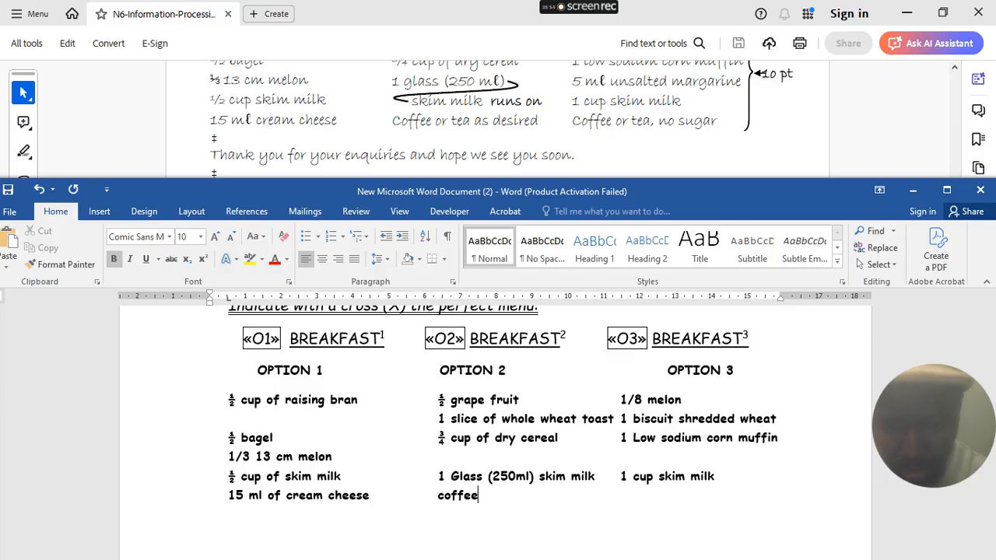
type("or tea")
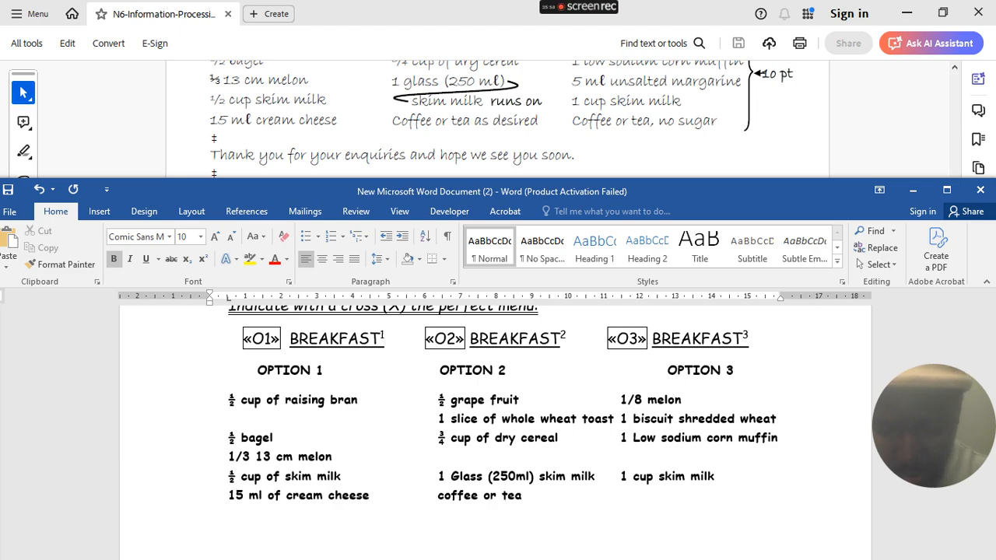
type(" as")
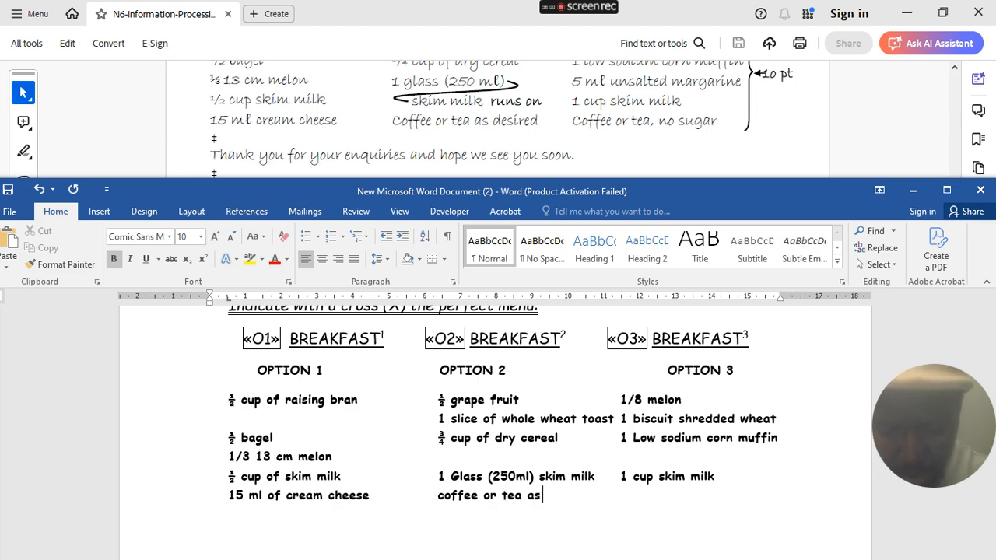
type(" desired")
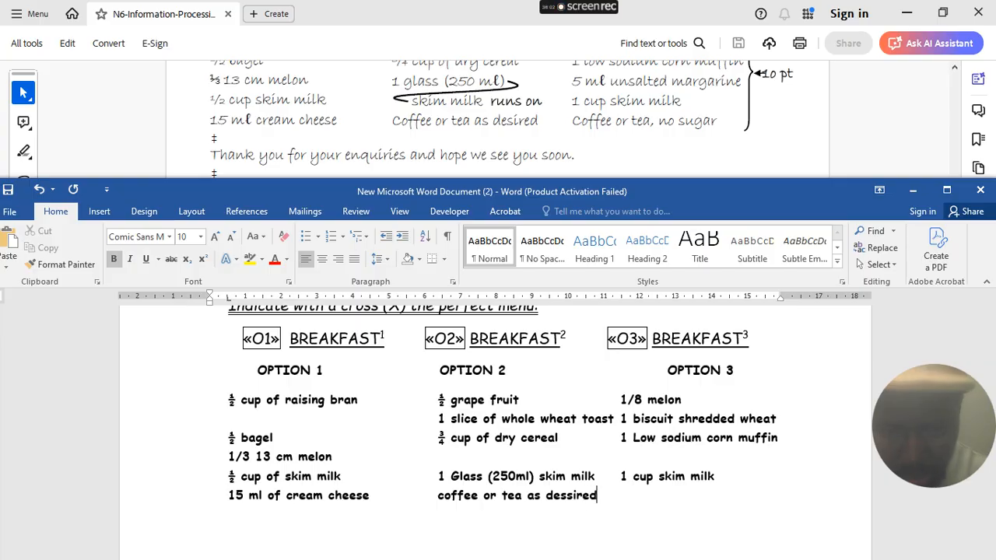
key("Tab")
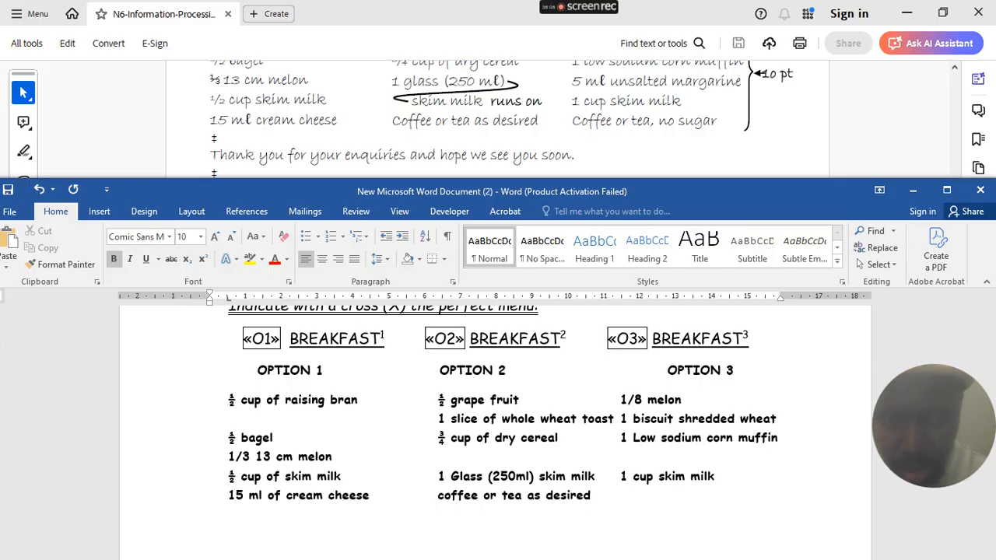
type("coffee")
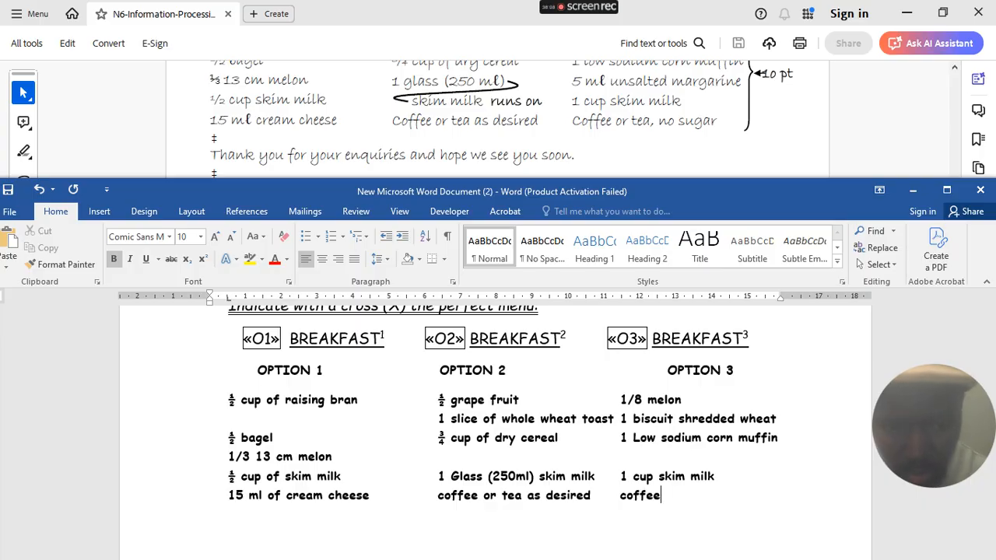
type(", ")
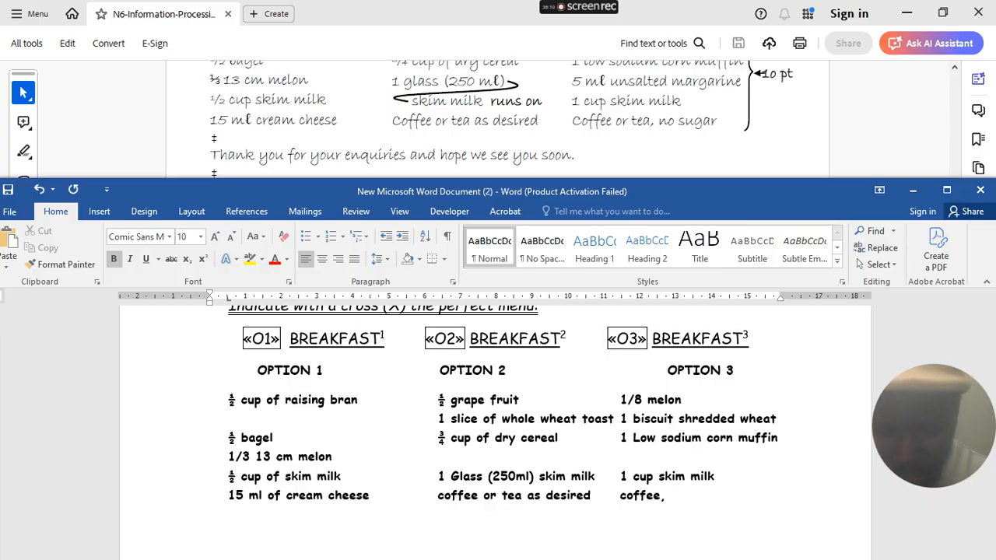
type("tea no sugar")
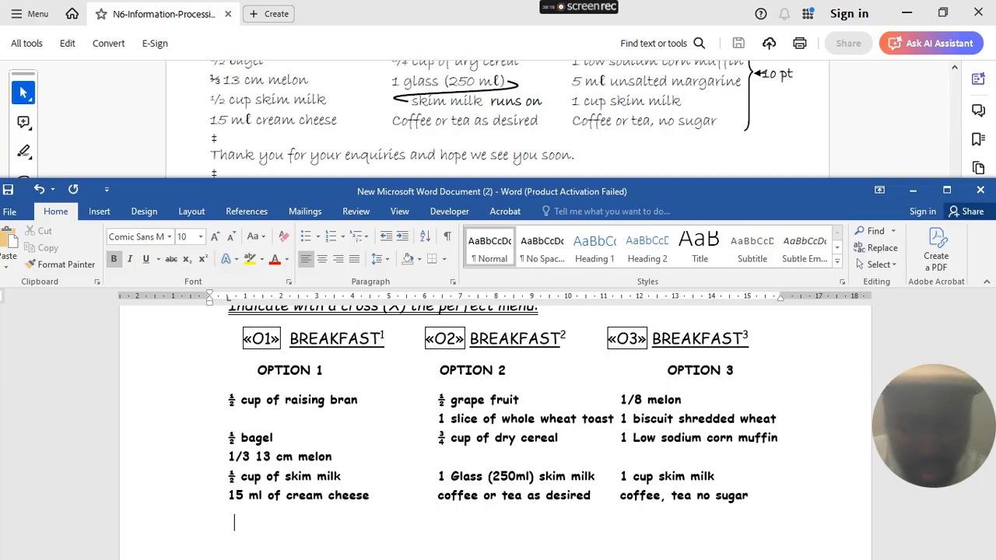
- Add a blank line below the menu and check the question paper PDF
key("Return")
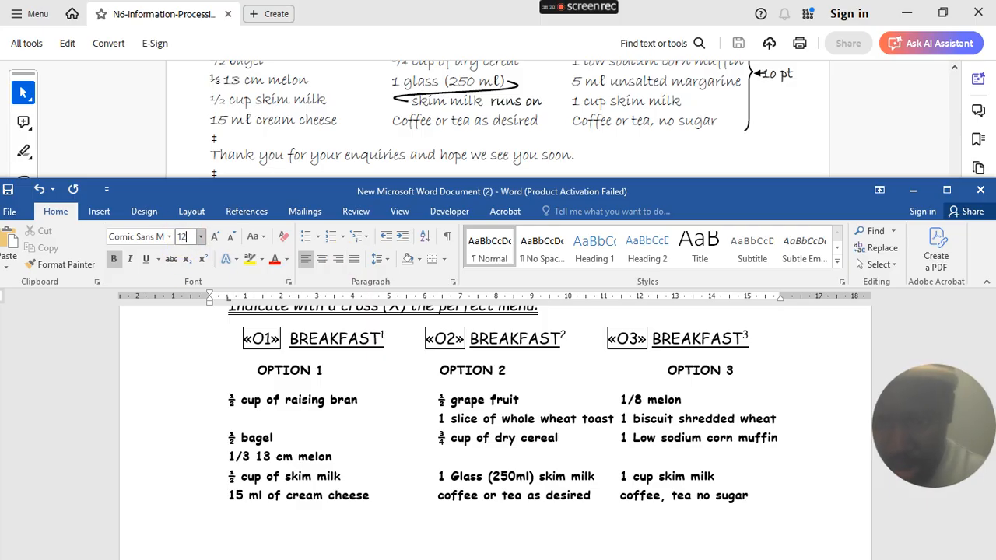
double_click(148, 211)
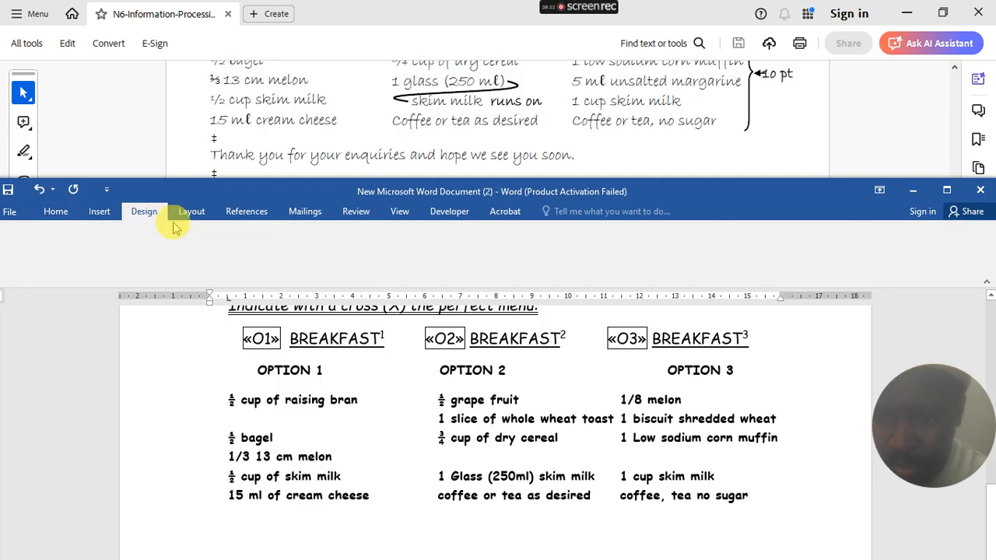
left_click(56, 210)
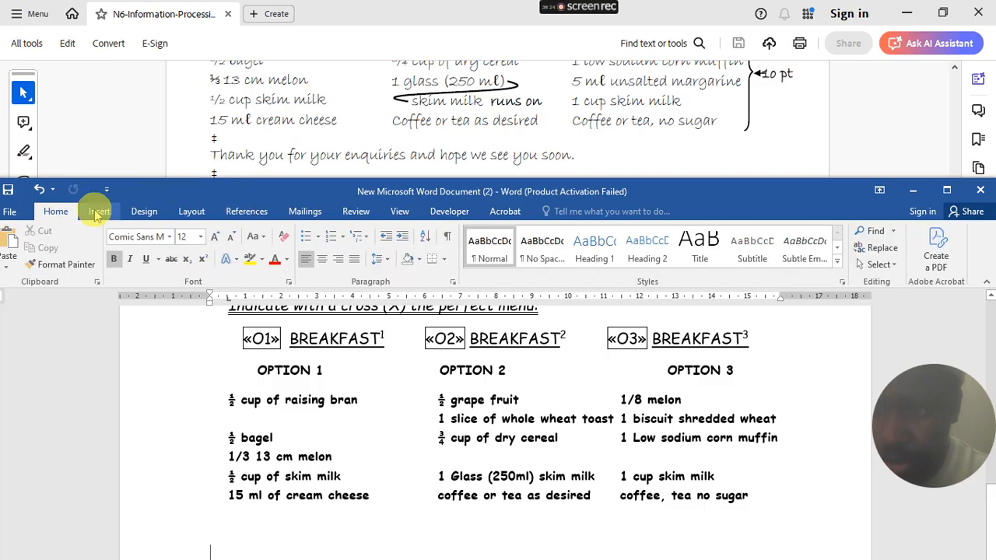
left_click(303, 154)
scroll(311, 155, "down", 2)
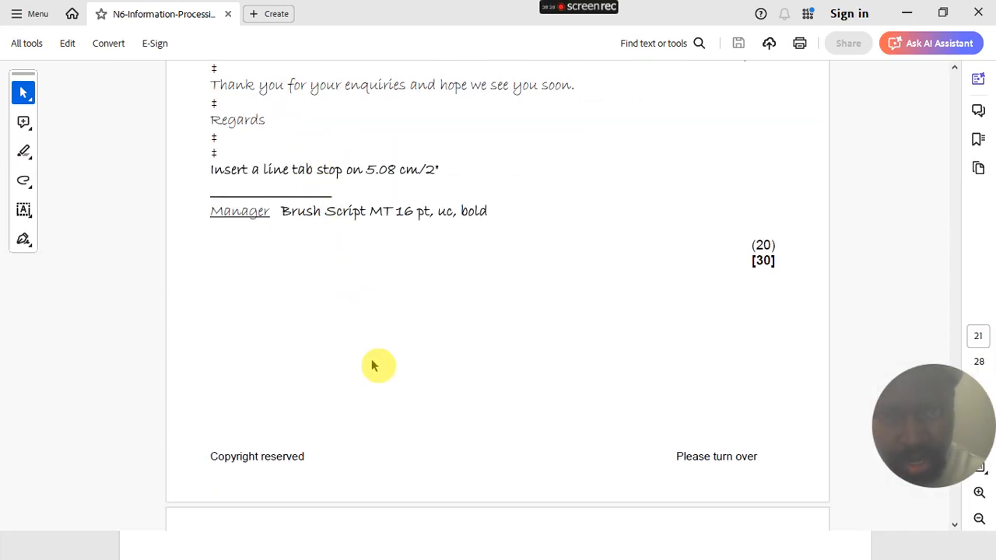
left_click(908, 17)
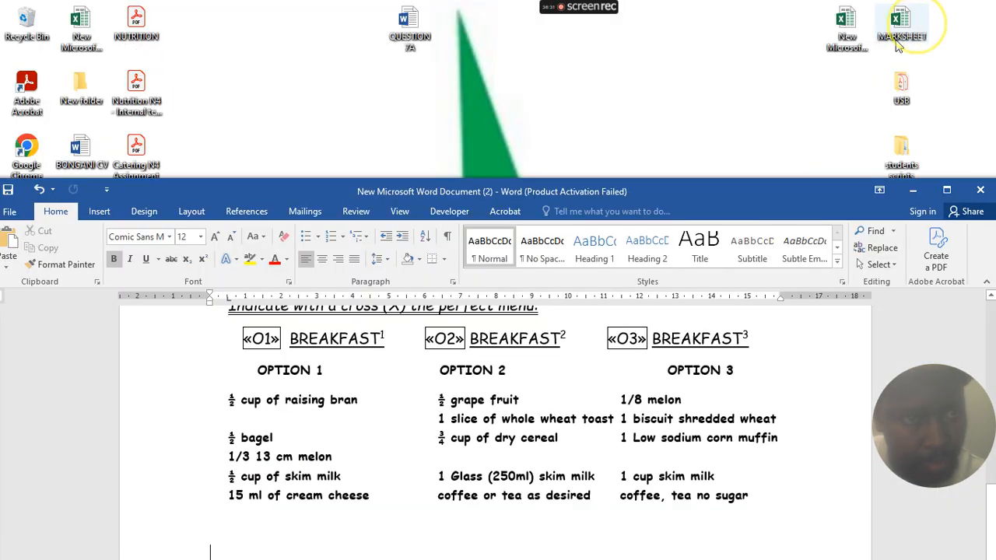
- Maximize Word and add 'Thank you for your inquiries and hoping to see you' below the menu
left_click(946, 191)
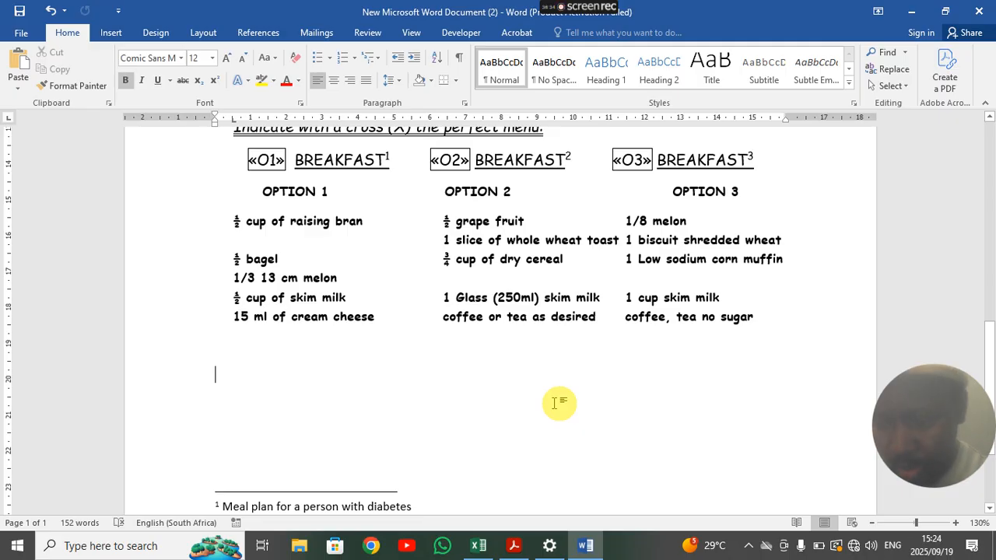
type("Th")
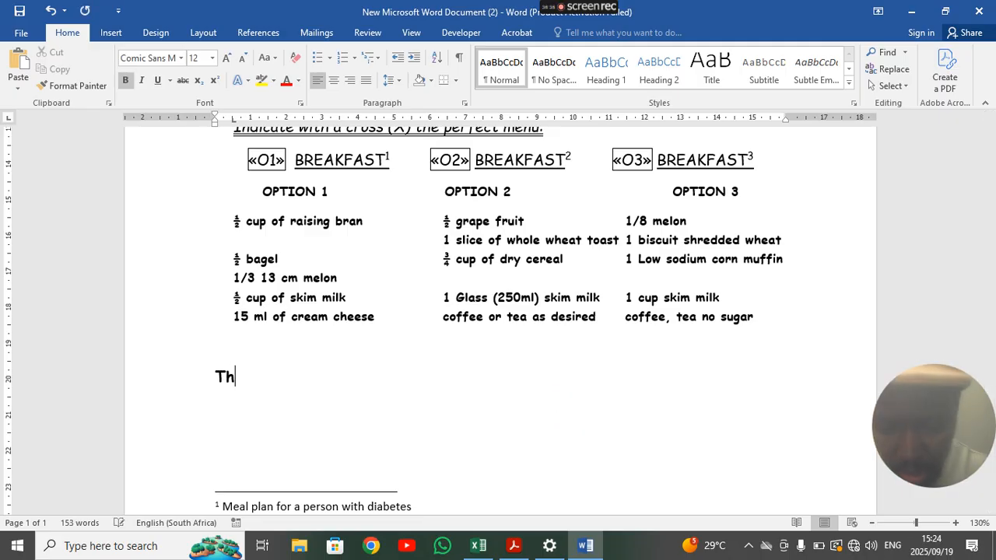
type("ank ")
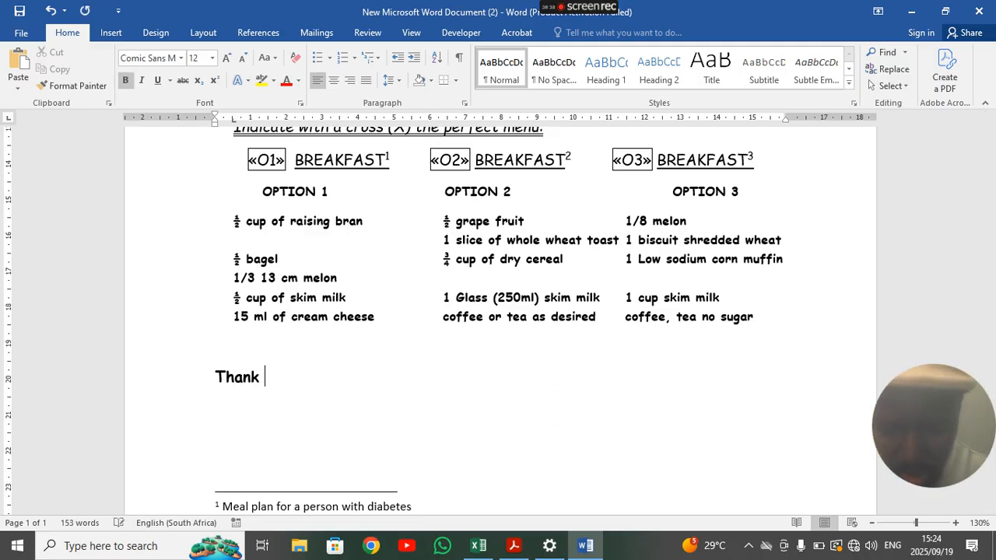
type("you ")
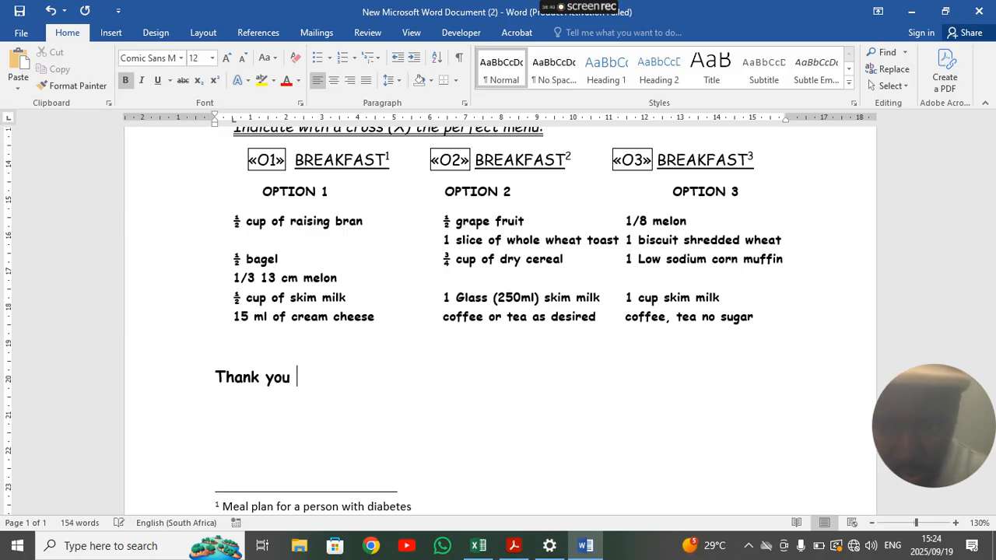
type("for y")
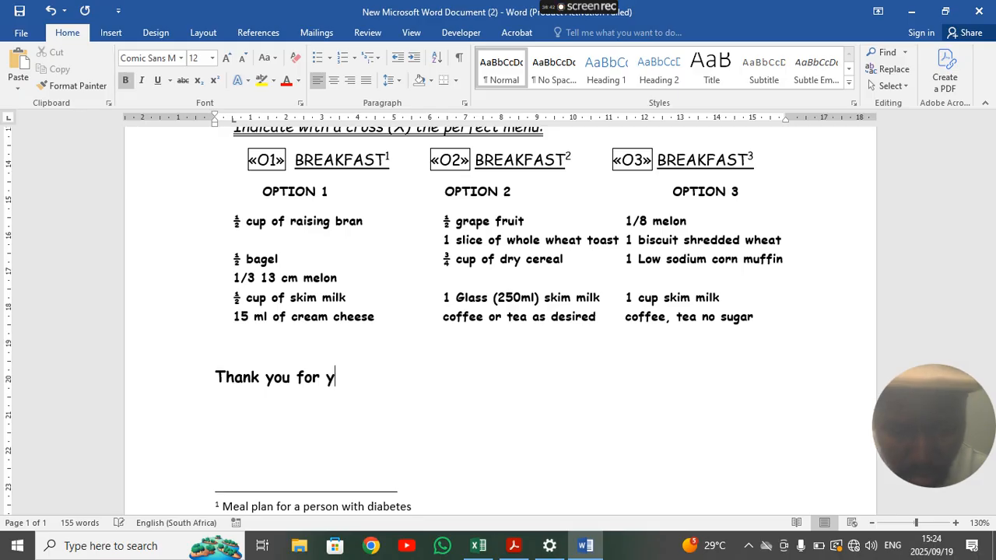
type("our in")
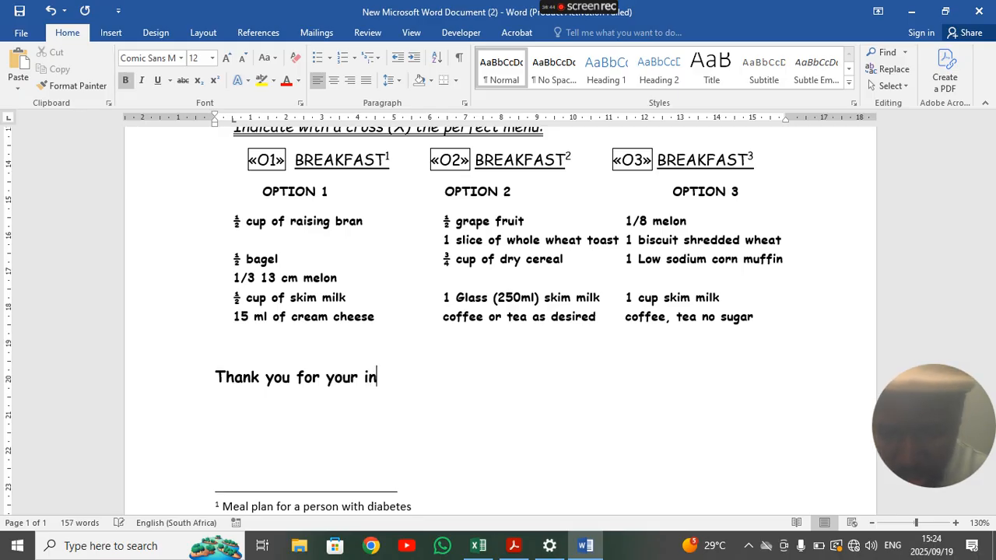
type("quiries ")
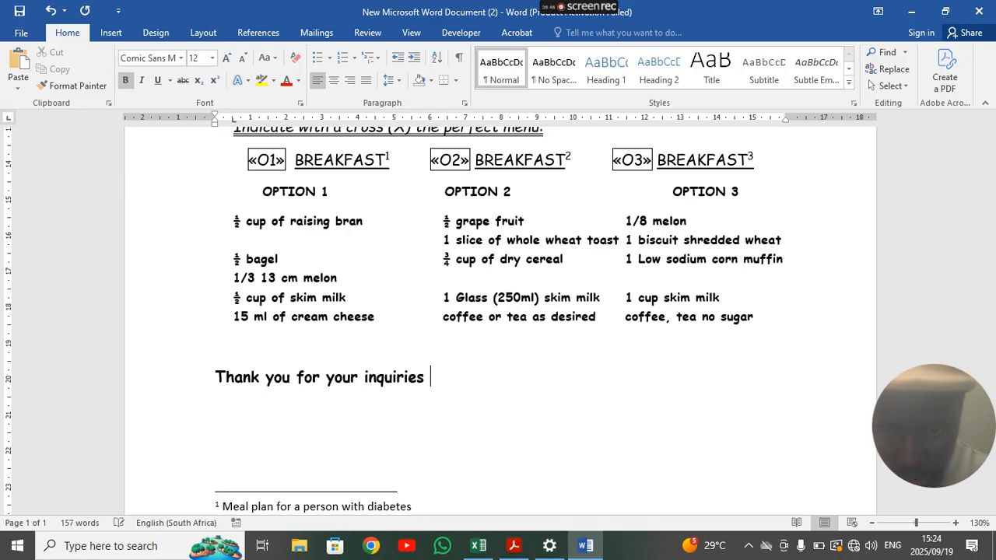
type("n")
key("BackSpace")
type("a")
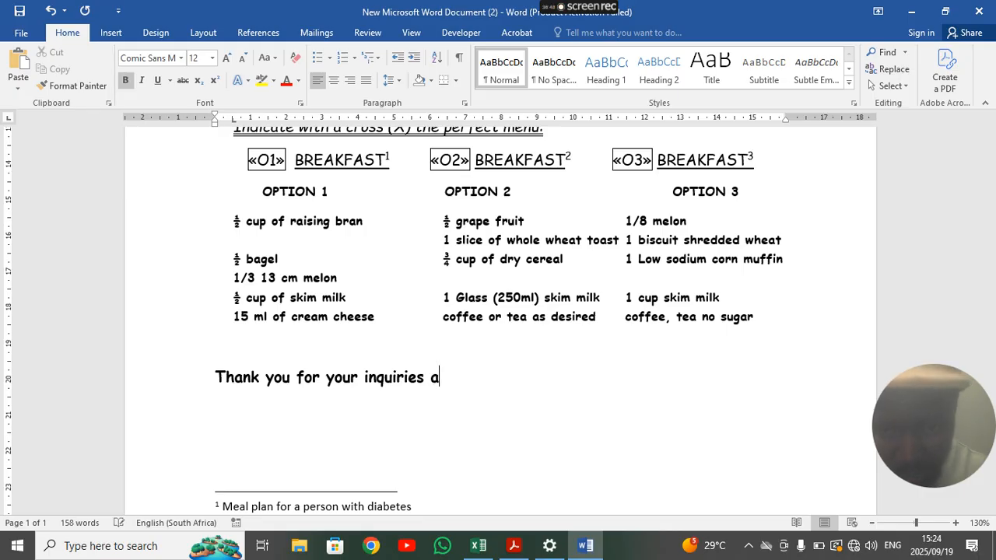
type("nd hopi")
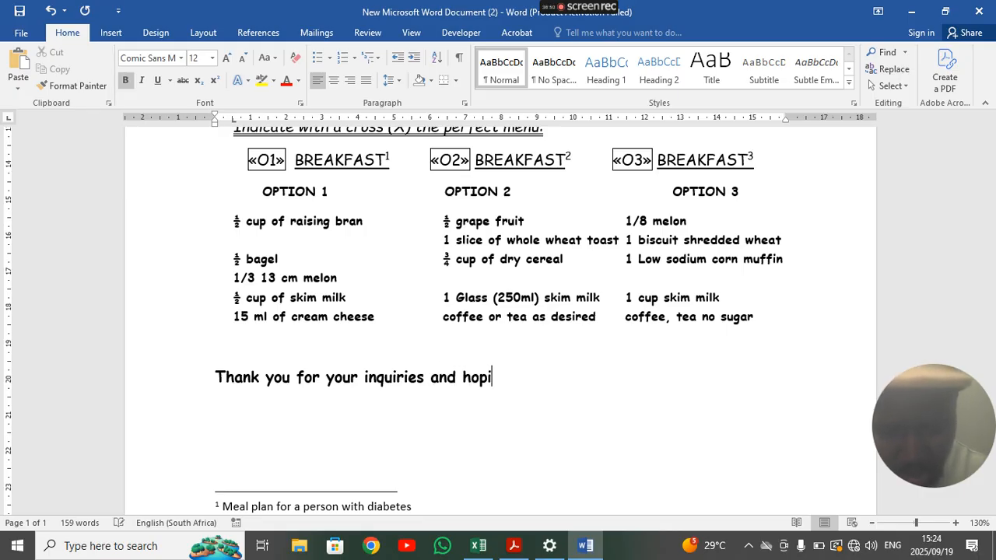
type("ng to see you")
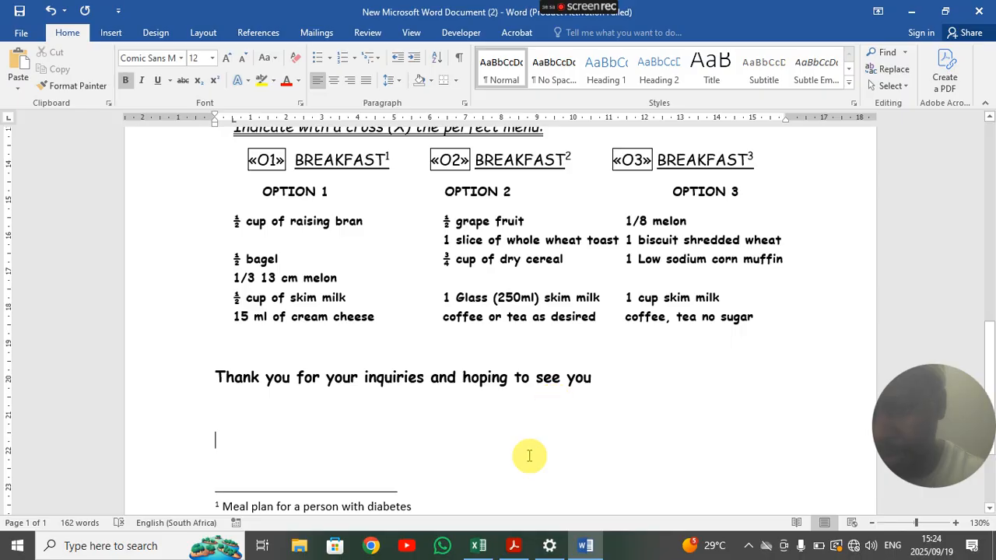
left_click(257, 359)
key("Delete")
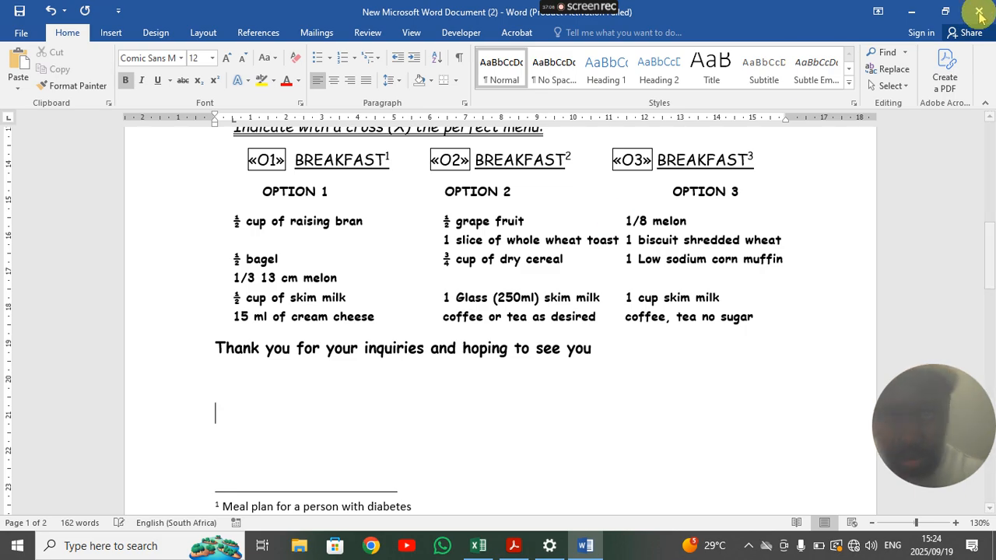
- Review the question paper PDF, then switch back to the Word letter
left_click(911, 10)
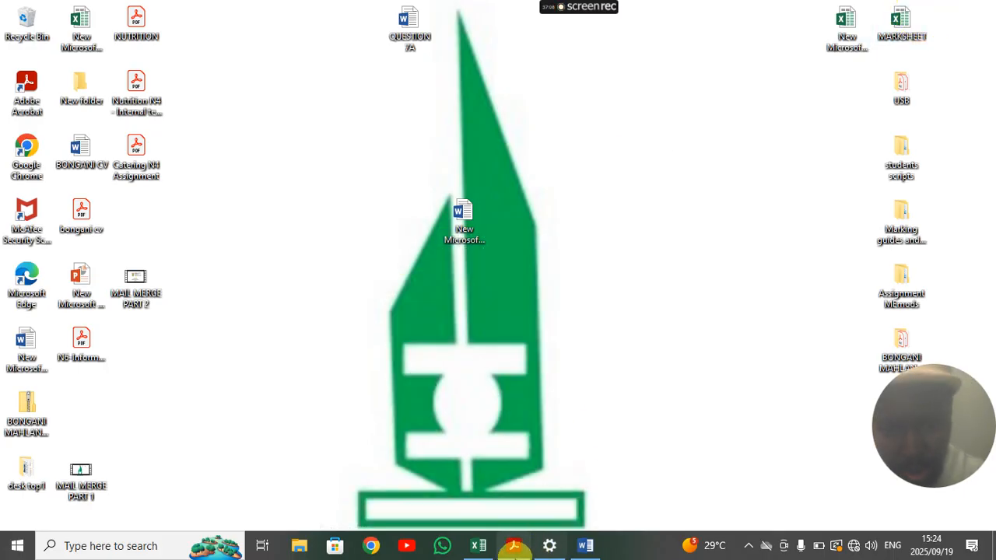
left_click(513, 544)
scroll(257, 233, "up", 1)
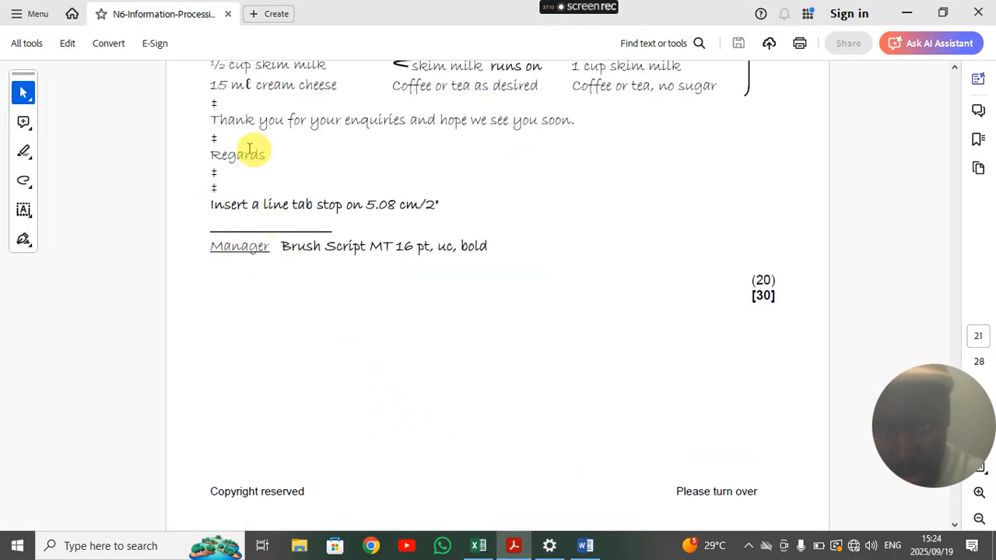
left_click(513, 548)
left_click(514, 549)
left_click(585, 549)
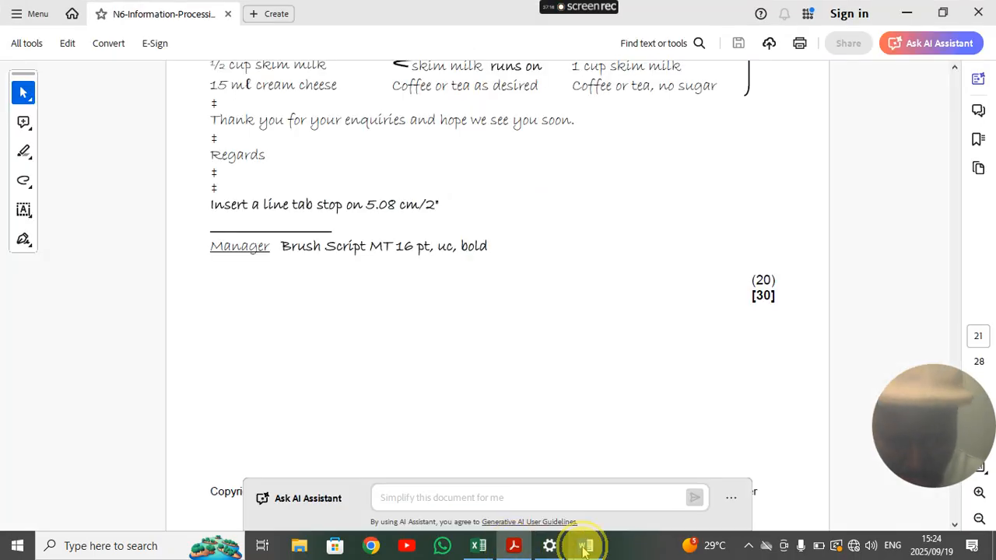
scroll(292, 342, "up", 3)
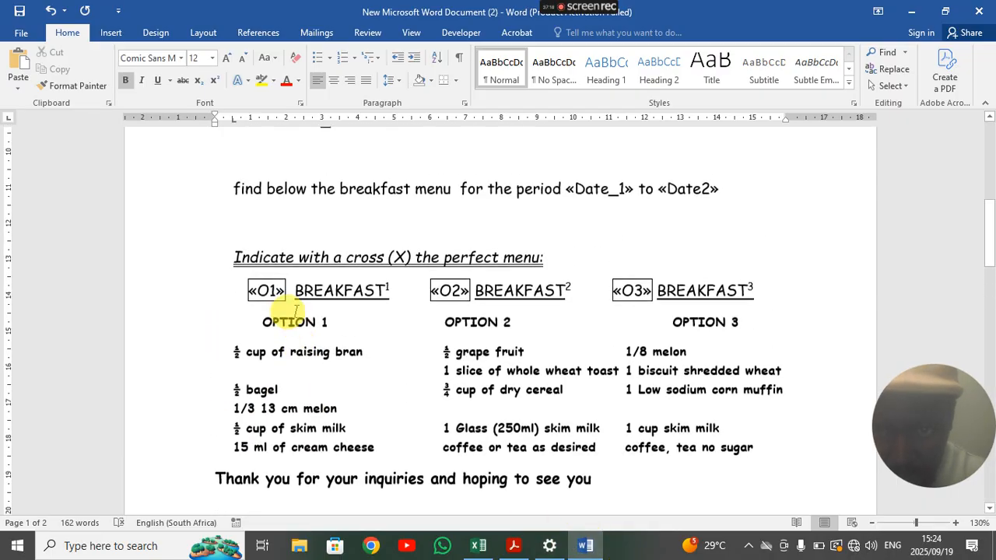
scroll(291, 307, "up", 3)
left_click(244, 359)
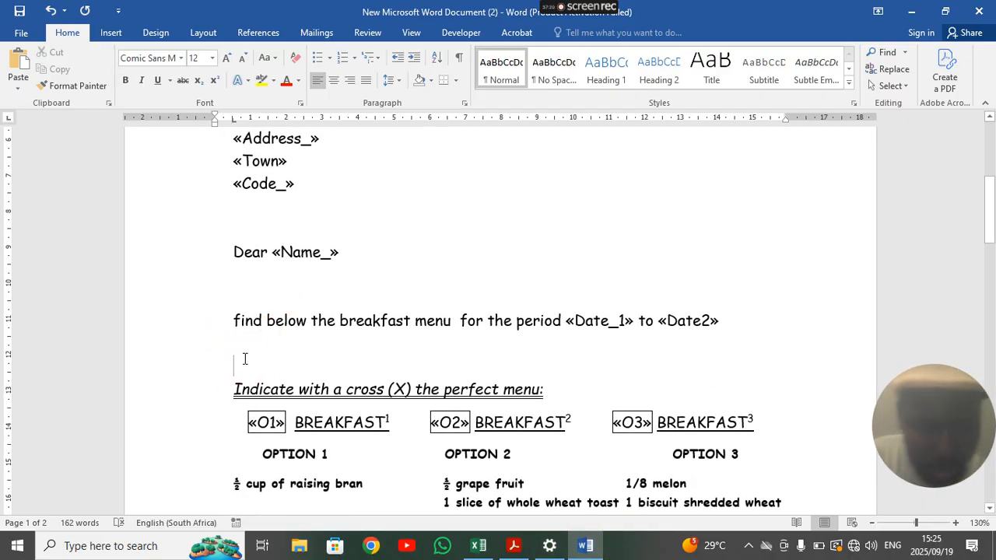
left_click(248, 282)
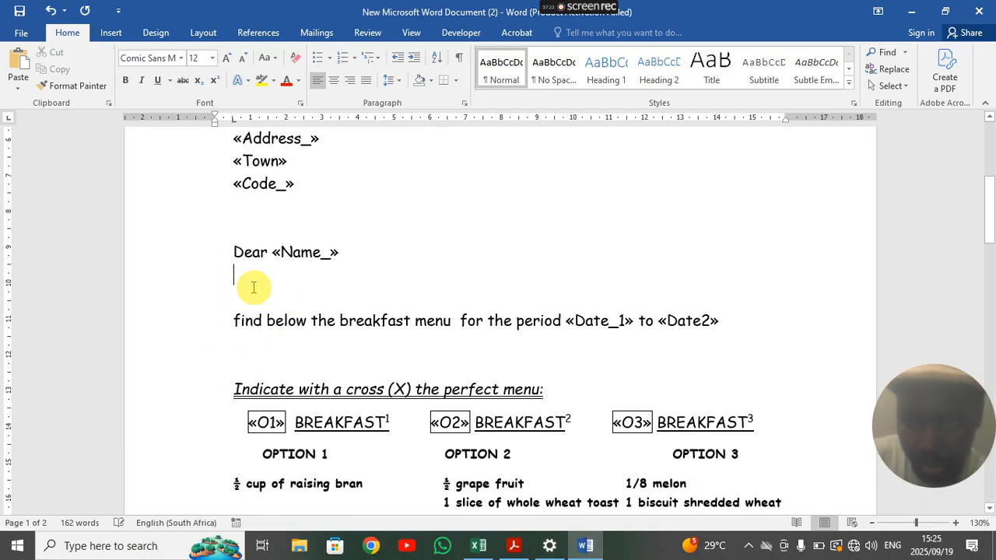
left_click(234, 214)
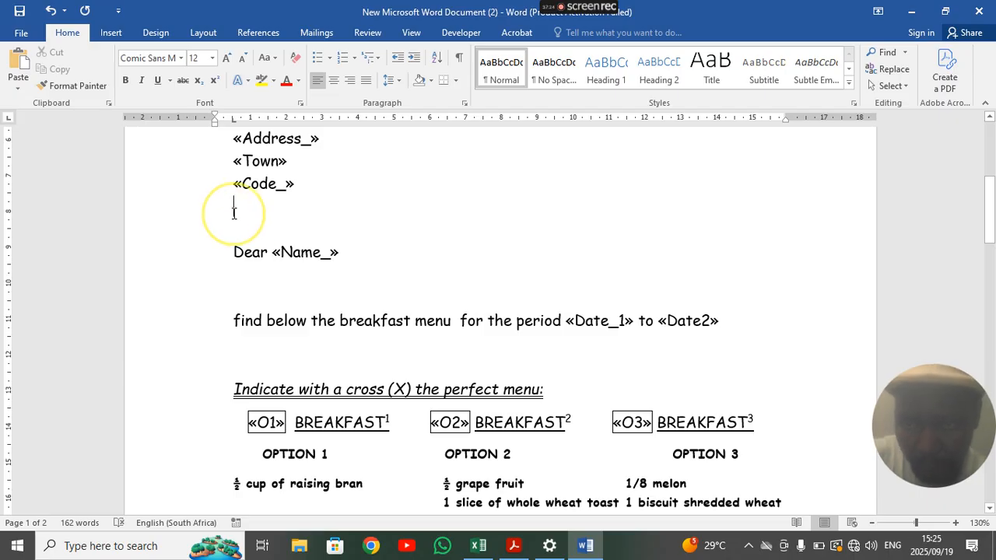
key("Delete")
key("Delete")
key("Delete")
key("Delete")
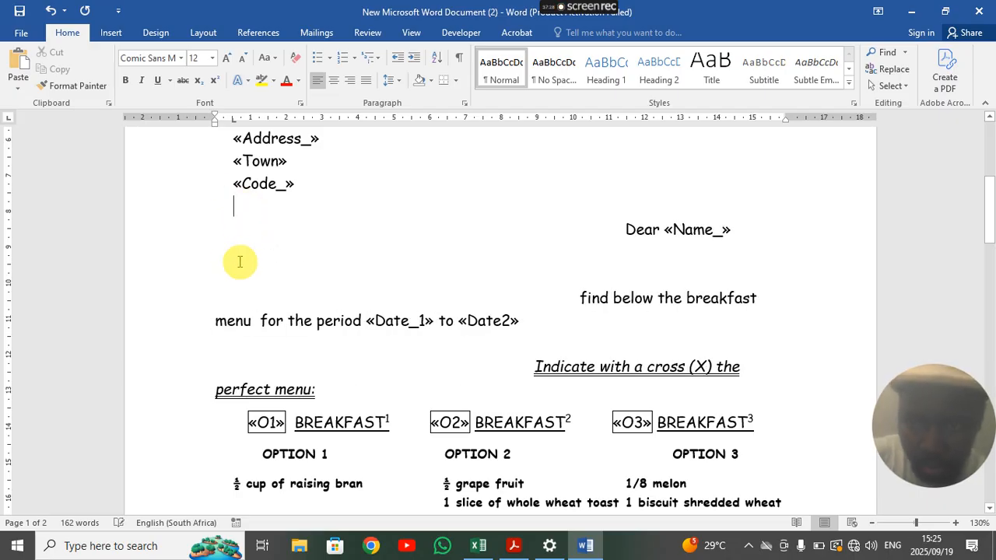
key("Delete")
key("Delete")
key("Delete")
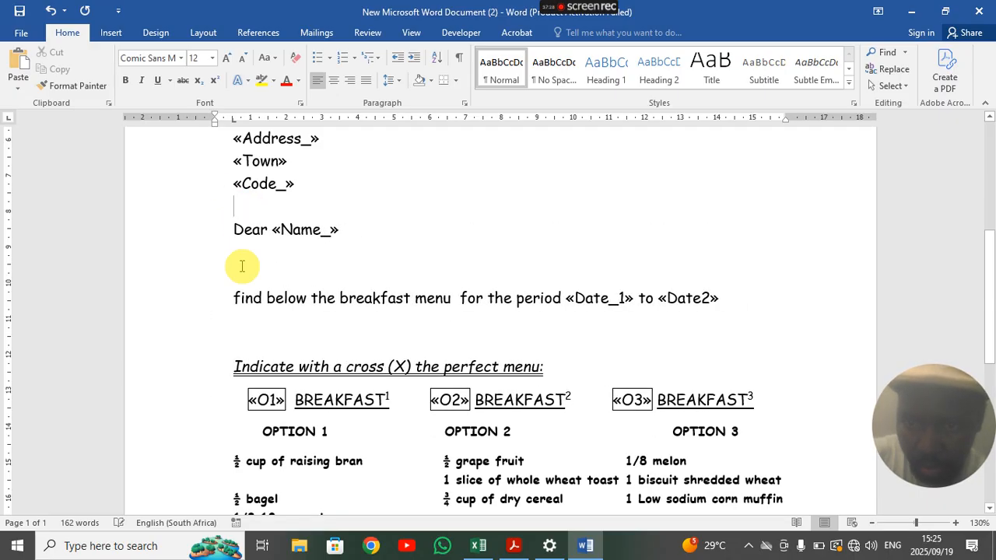
key("Delete")
key("Delete")
key("Delete")
key("Delete")
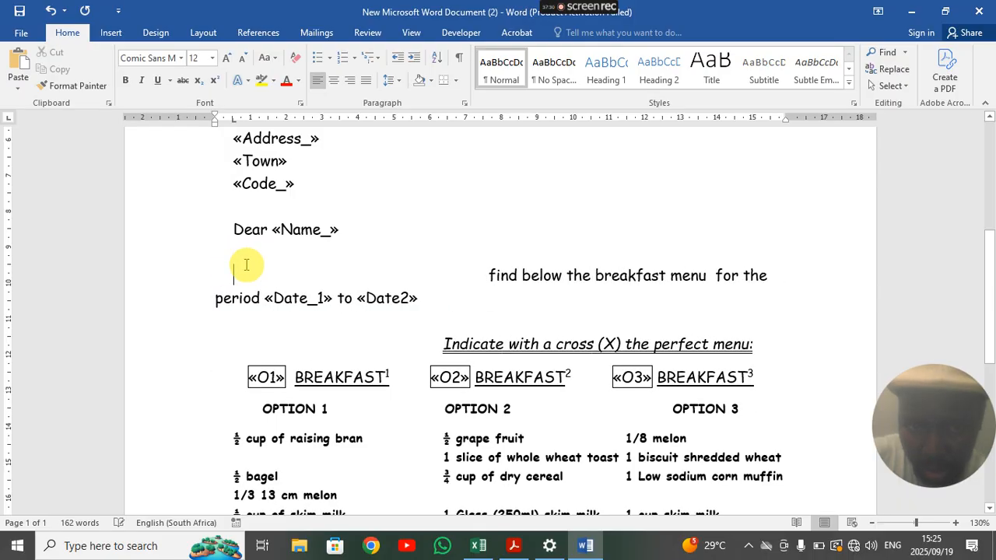
key("Delete")
key("Delete")
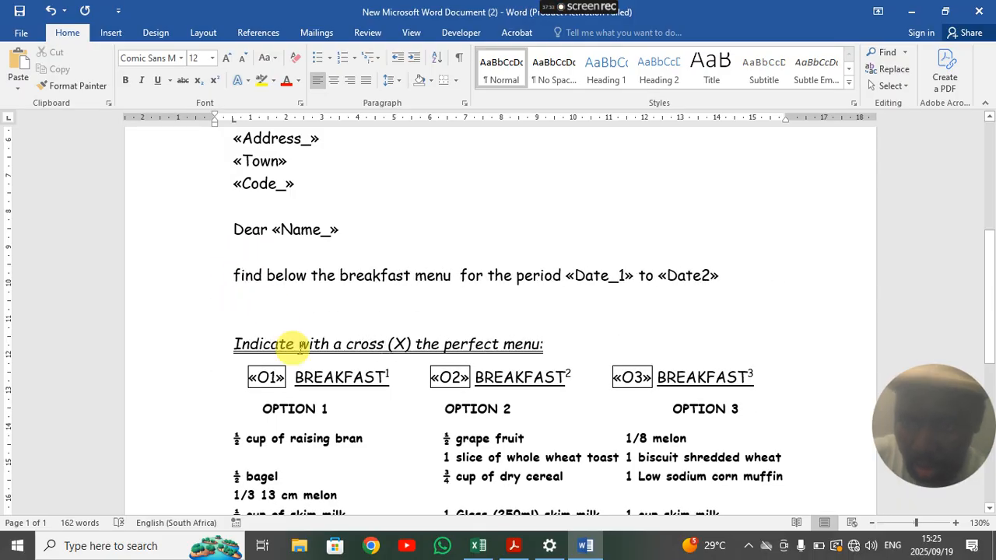
scroll(315, 344, "up", 2)
scroll(314, 344, "up", 1)
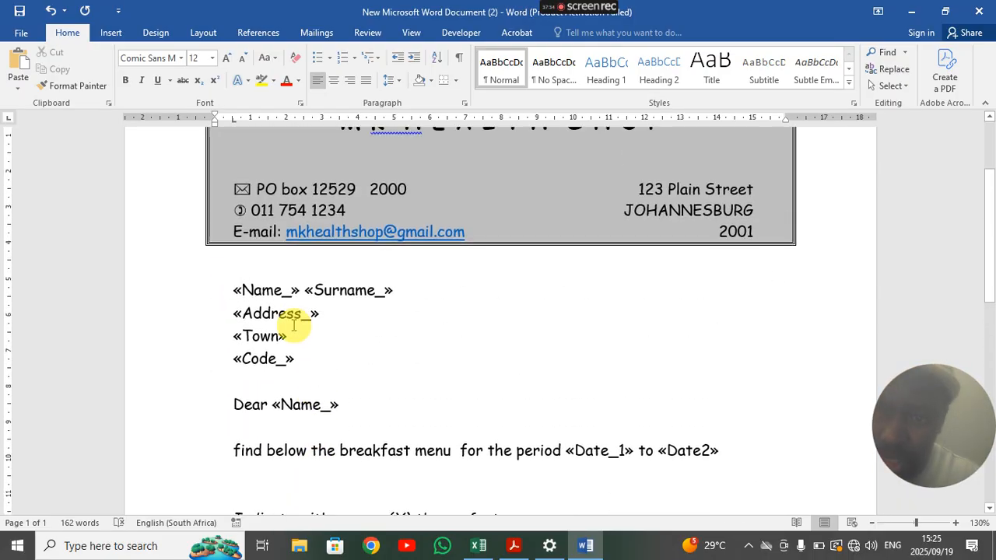
left_click(244, 266)
key("Delete")
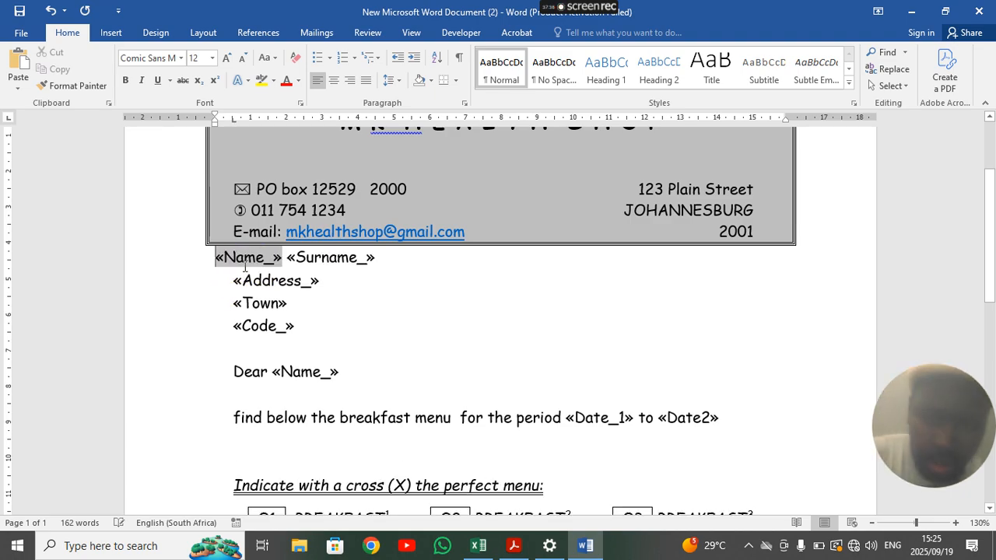
left_click(245, 263)
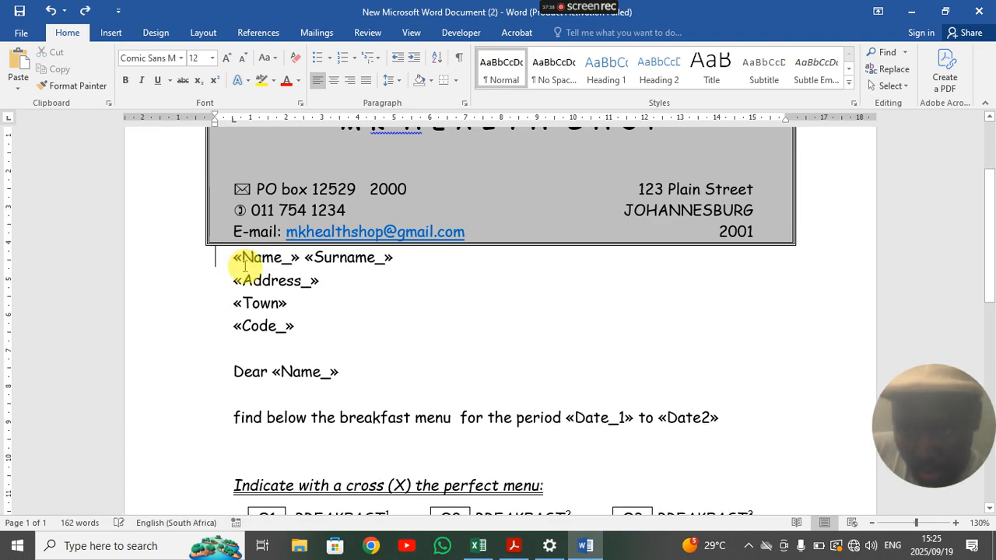
scroll(327, 338, "up", 1)
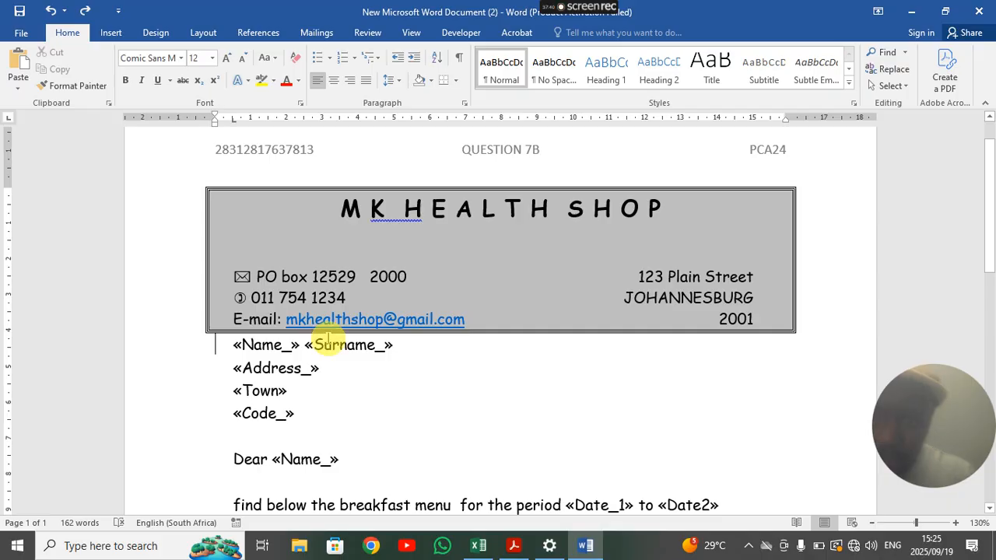
key("Return")
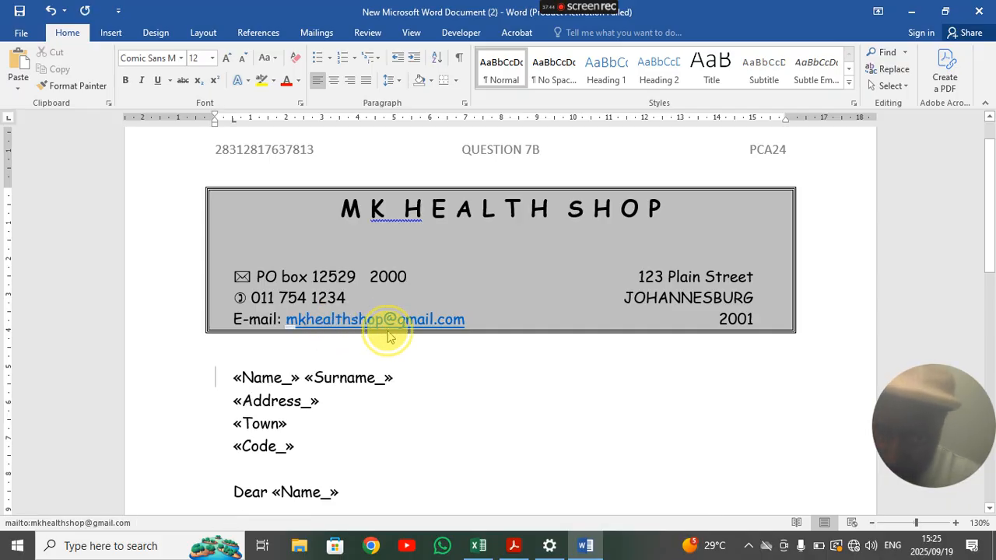
left_click(407, 375)
scroll(413, 404, "down", 10)
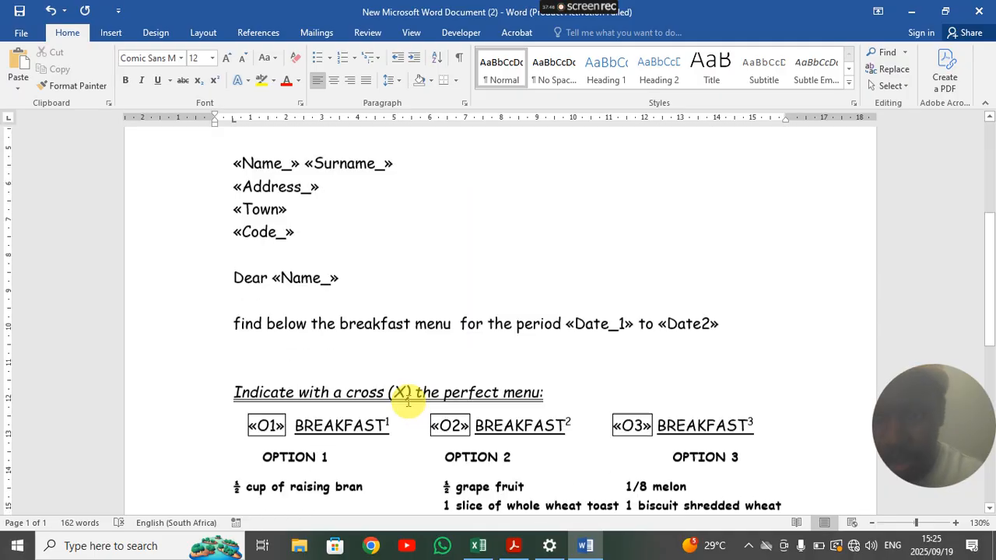
scroll(406, 397, "down", 3)
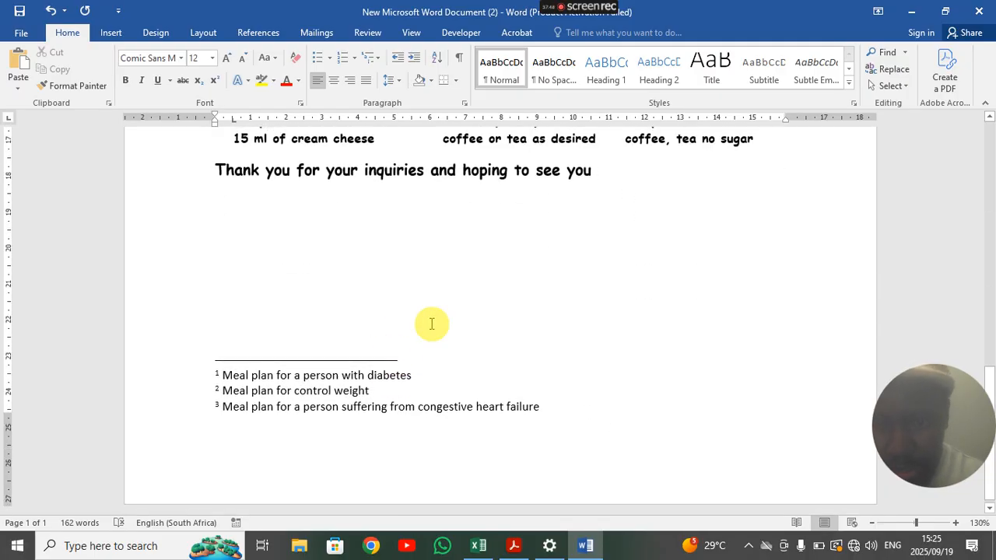
- Add 'Regards' after the thank-you line, then restore down Word to view the instructions PDF
left_click(602, 183)
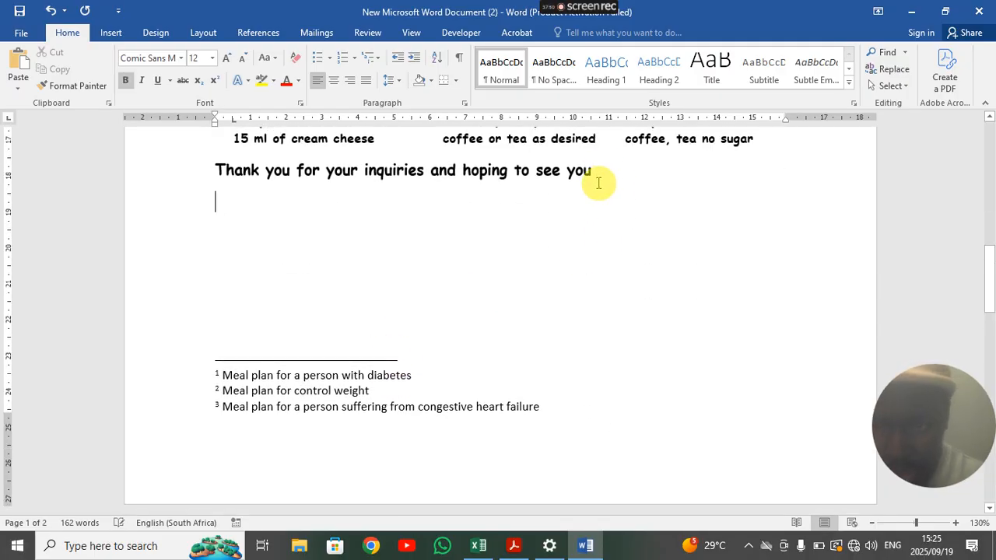
type("Ra")
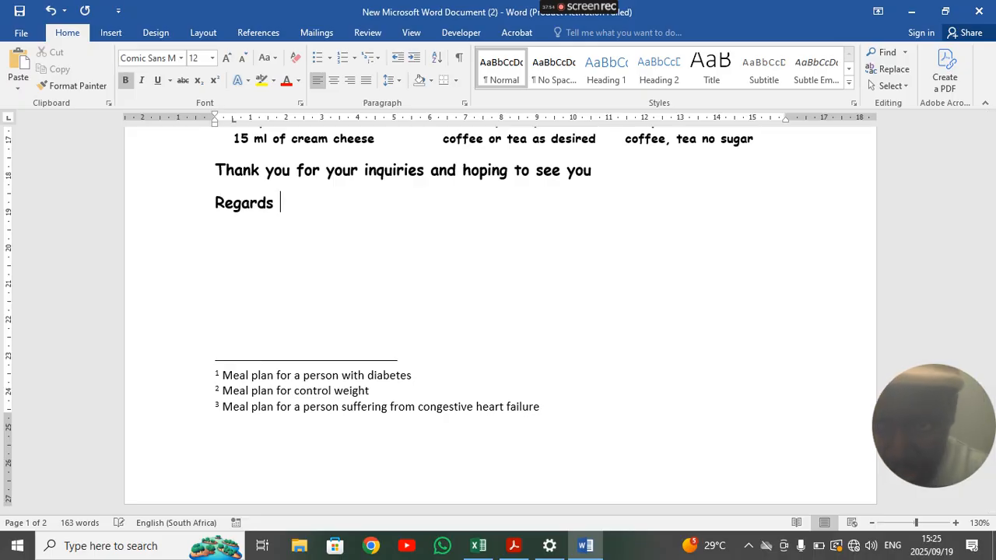
type("gards")
key("Return")
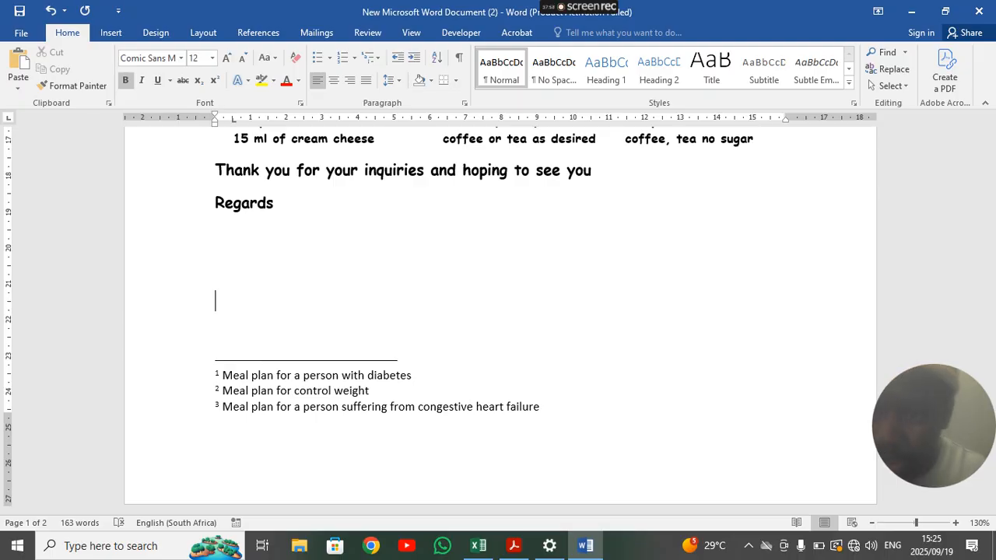
left_click(951, 12)
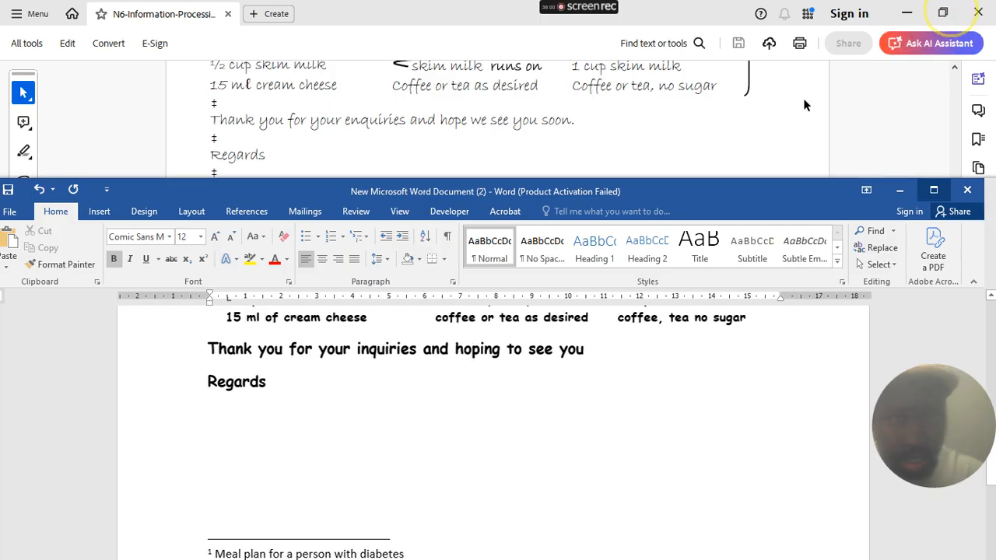
scroll(558, 124, "down", 3)
scroll(551, 129, "up", 1)
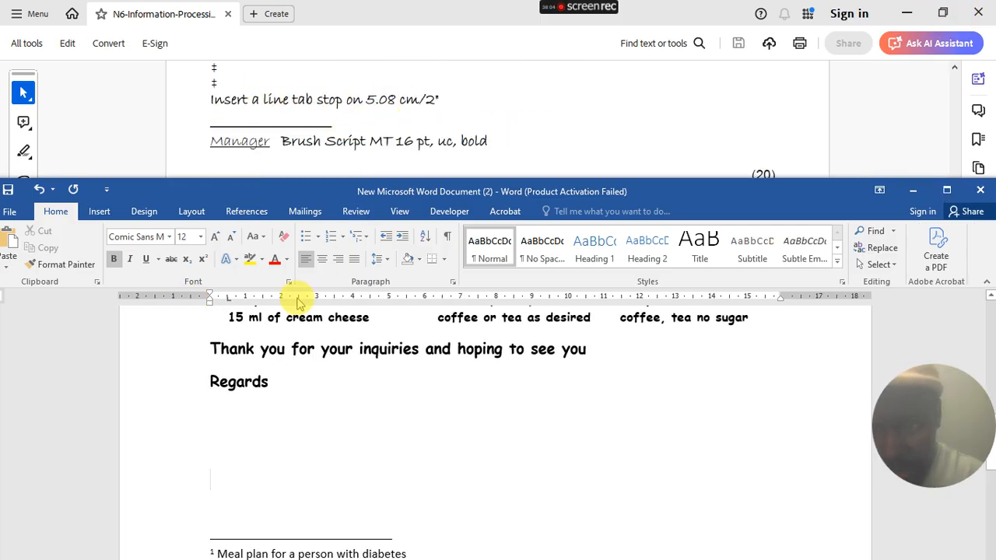
- Replace all tab stops with one at 5.08 cm using an underline leader, then tab across
left_click(452, 282)
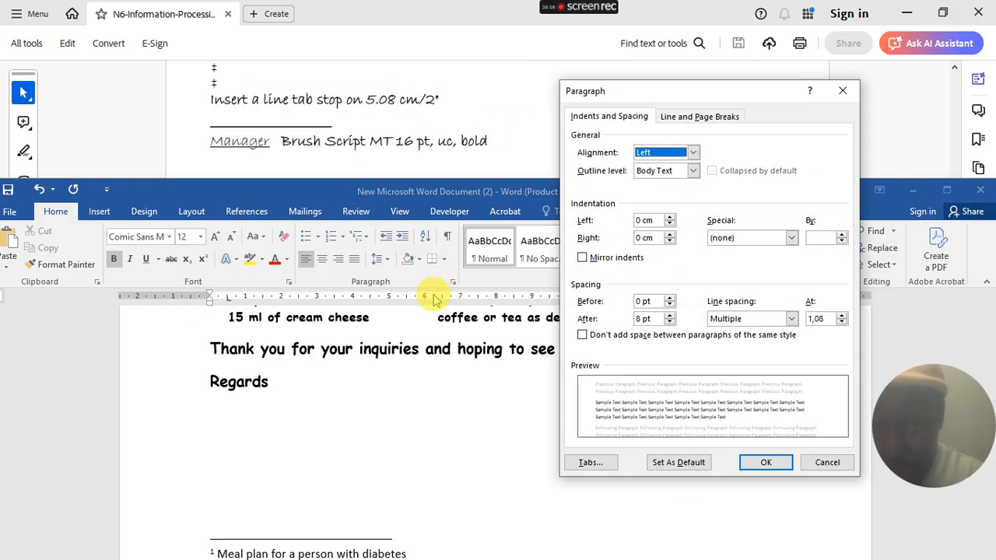
left_click(572, 460)
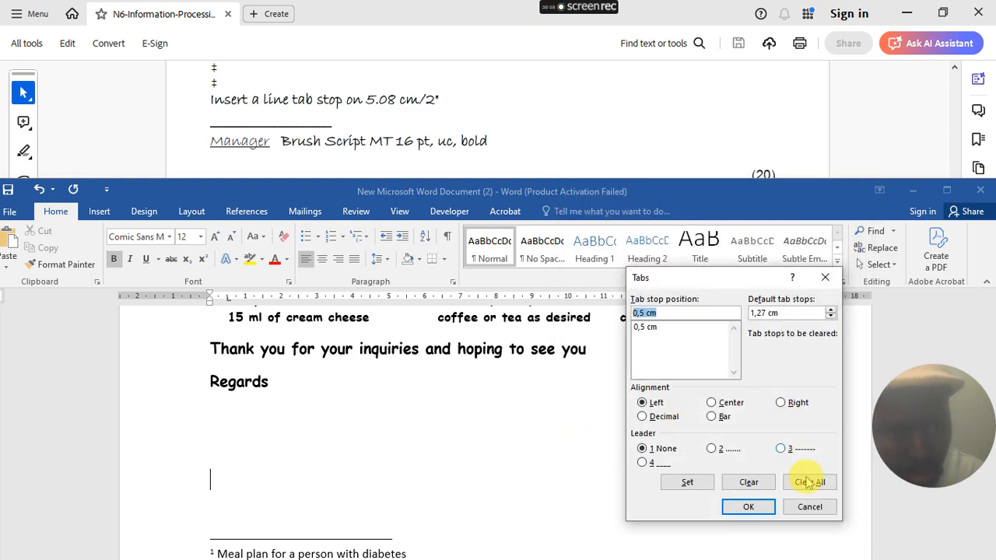
left_click(808, 483)
type("5,08")
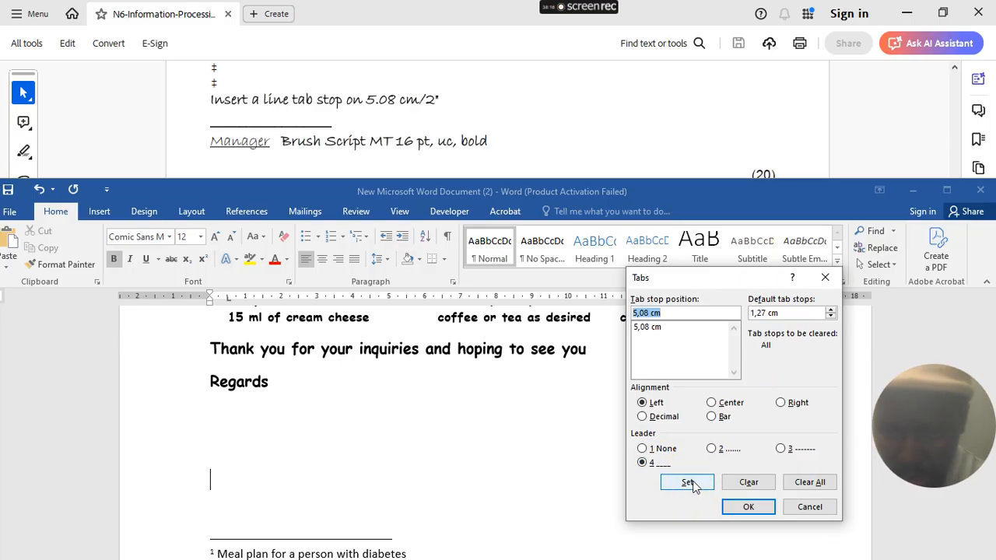
left_click(748, 507)
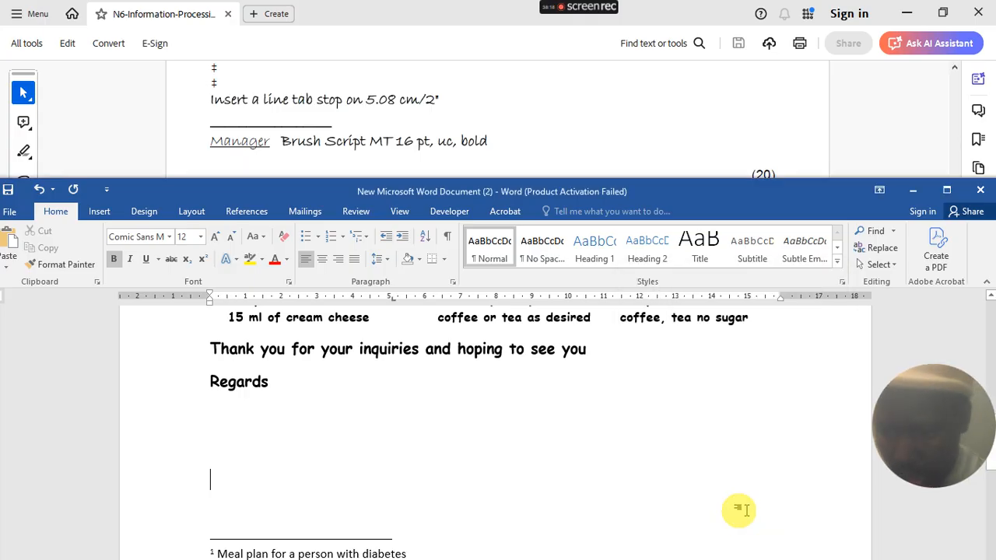
key("Tab")
- Type MANAGER beneath the signature line and end the line
scroll(433, 488, "down", 4)
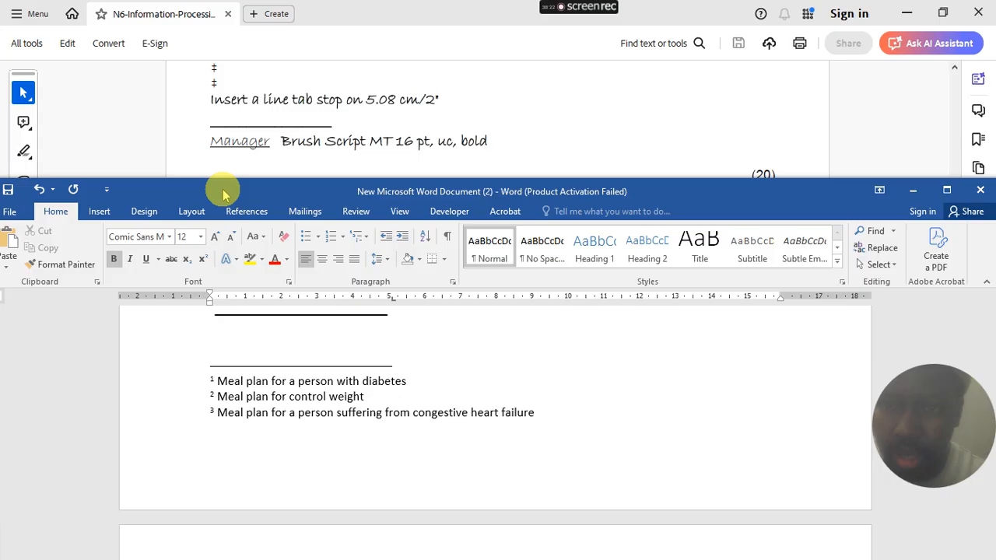
scroll(339, 281, "down", 1)
scroll(348, 414, "down", 2)
scroll(348, 415, "down", 2)
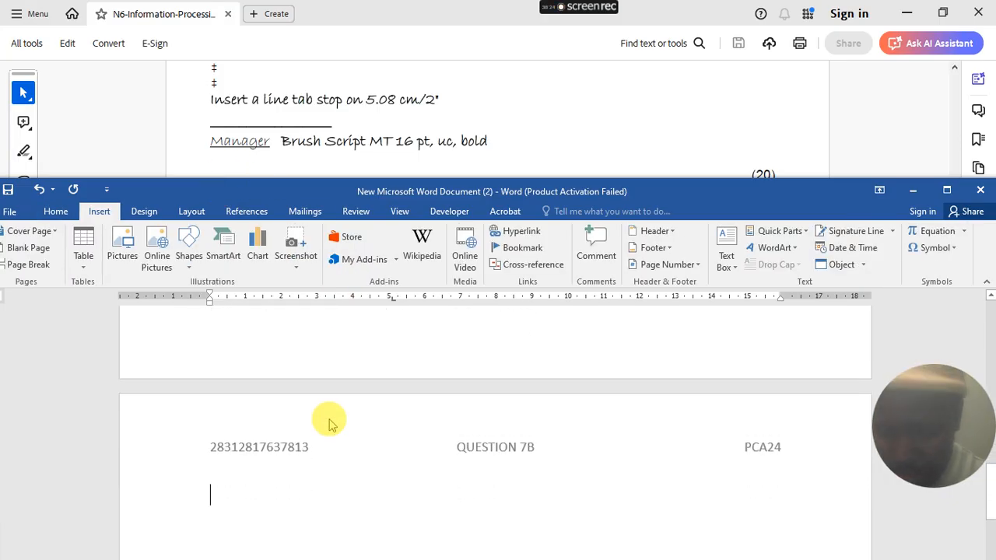
type("MANAGER")
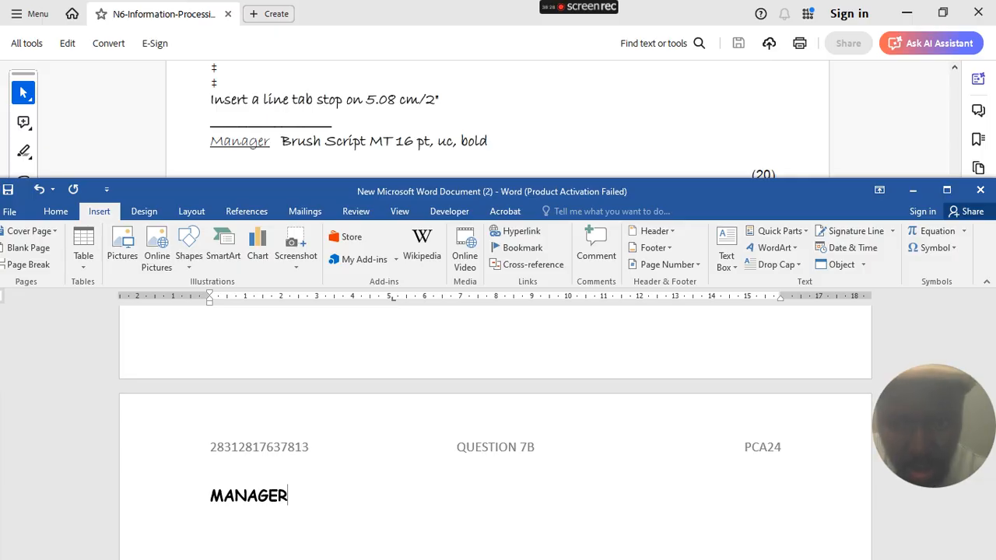
key("Return")
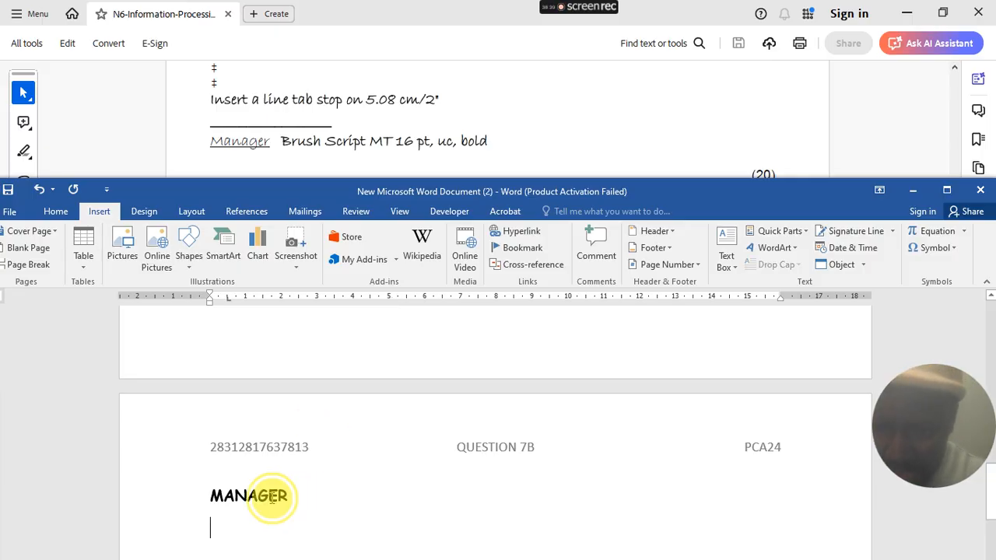
- Set Spacing After to 0 pt for the signature line and MANAGER
left_click_drag(267, 493, 170, 447)
mouse_move(177, 347)
left_mouse_down()
mouse_move(179, 296)
mouse_move(191, 306)
mouse_move(190, 337)
left_mouse_up()
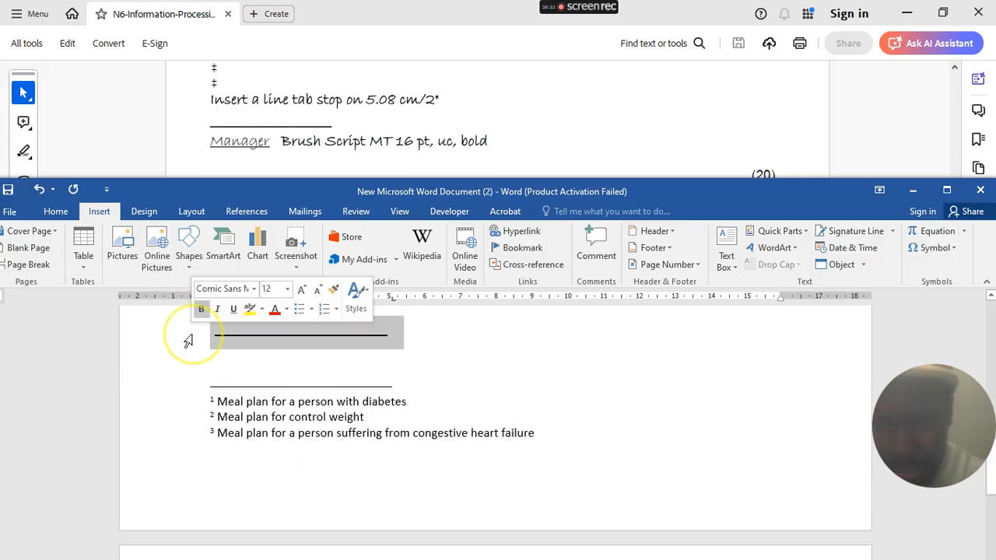
left_click(194, 212)
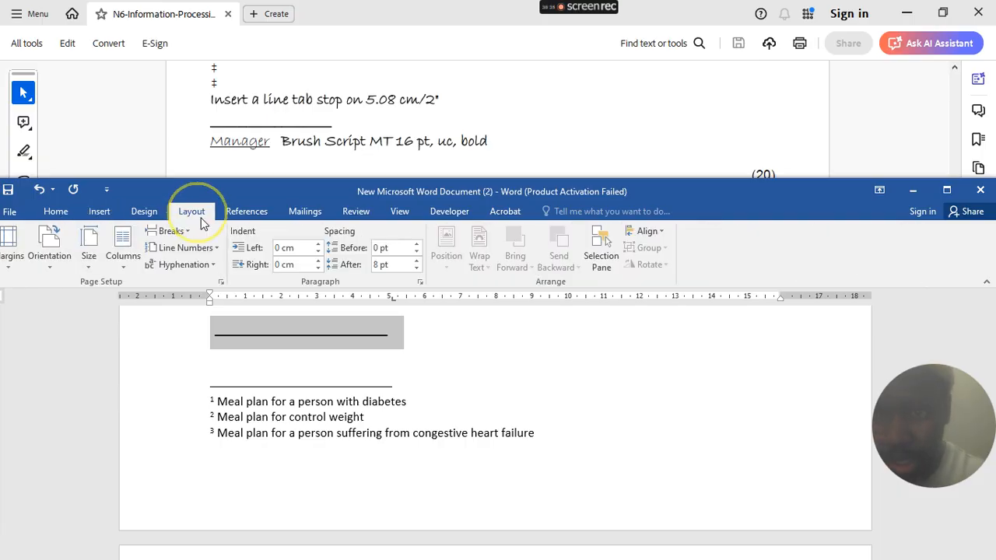
left_click(504, 259)
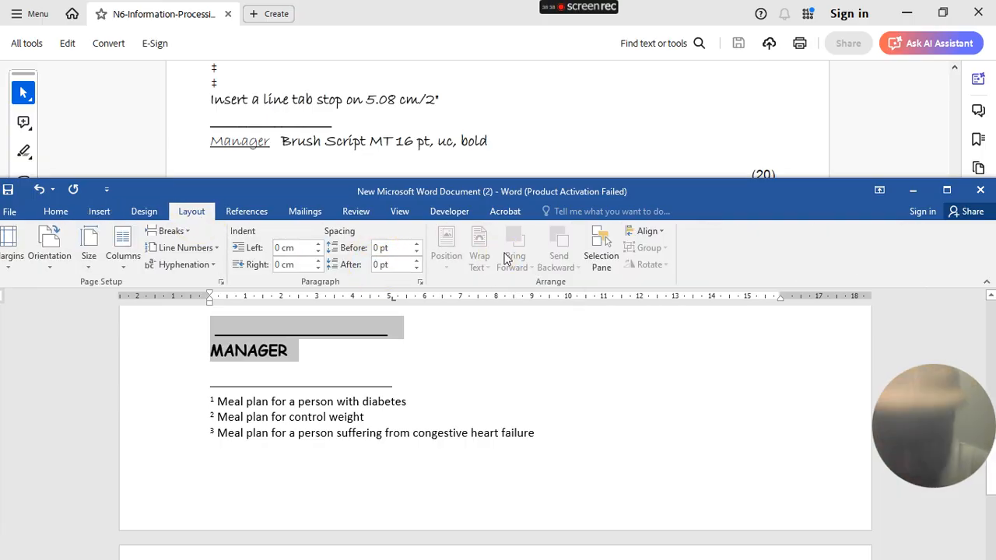
left_click(487, 374)
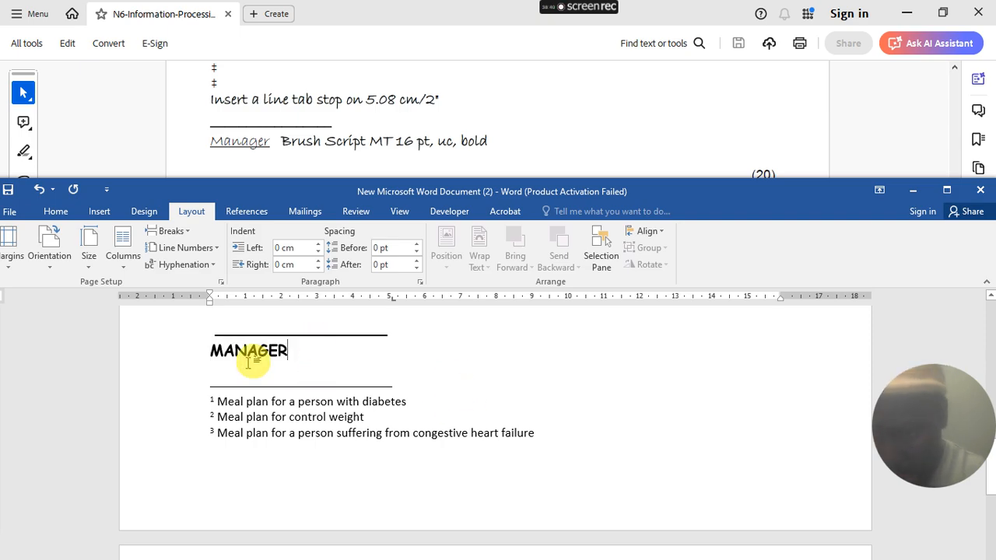
- Maximize Word, review the letter, and delete the blank second page after MANAGER
left_click(947, 190)
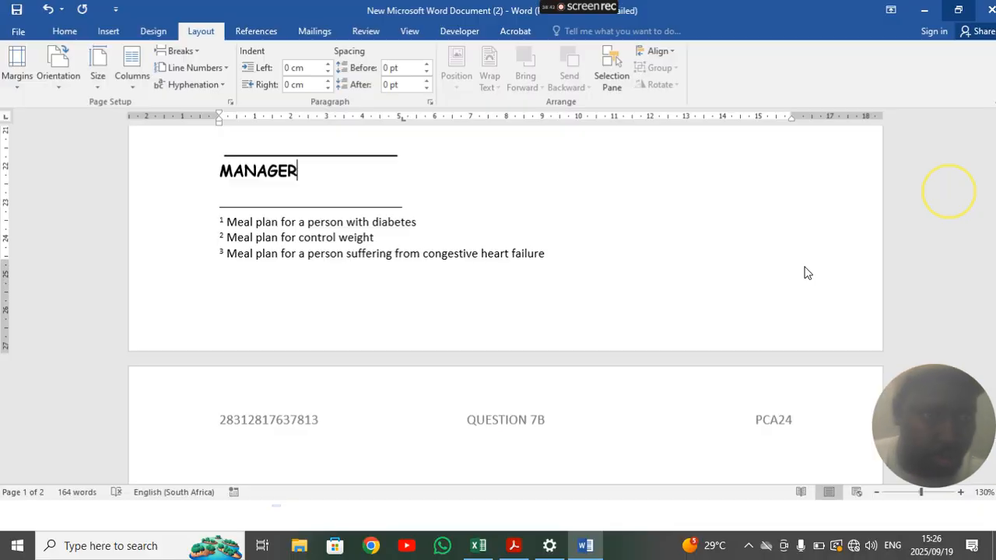
scroll(498, 328, "up", 6)
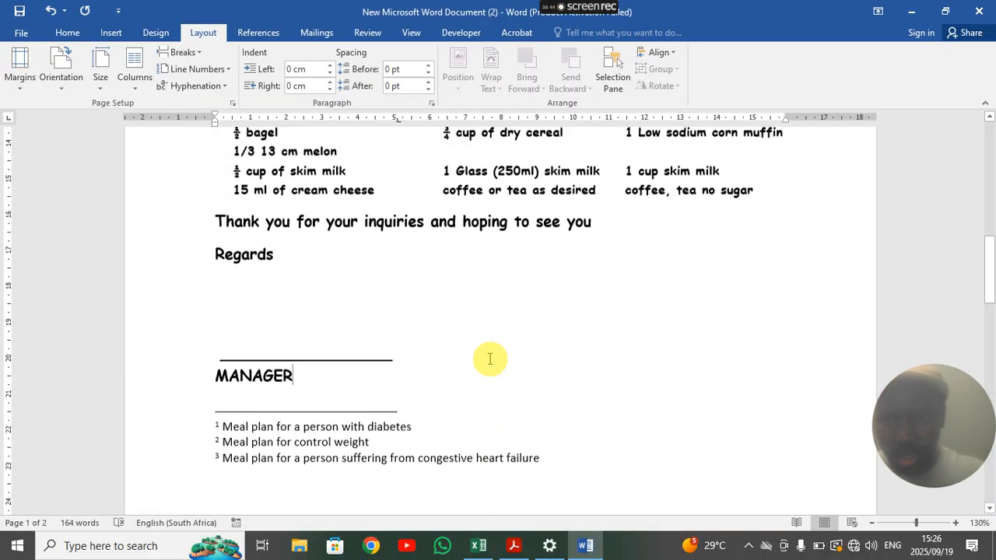
scroll(488, 352, "up", 1)
scroll(487, 352, "down", 3)
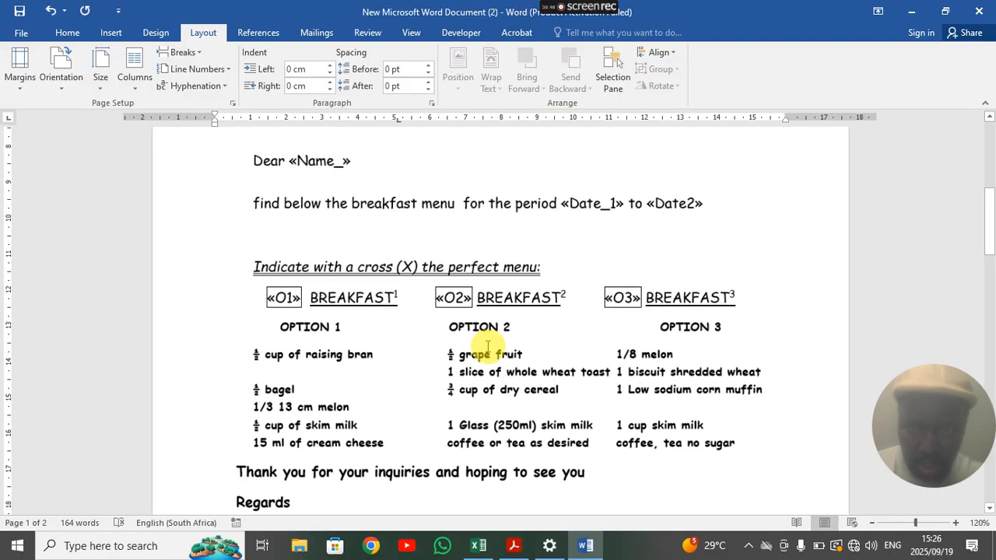
scroll(471, 350, "up", 5)
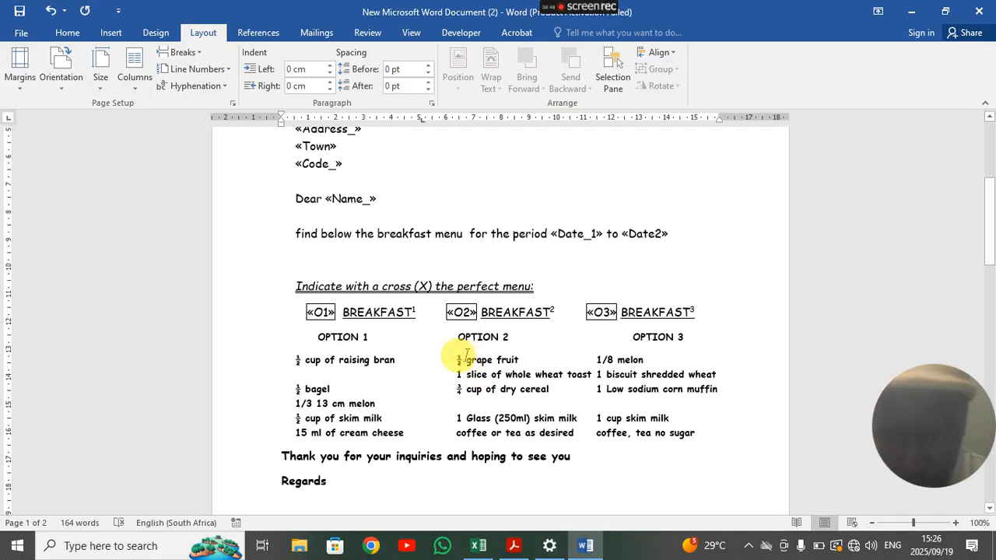
scroll(467, 353, "up", 2)
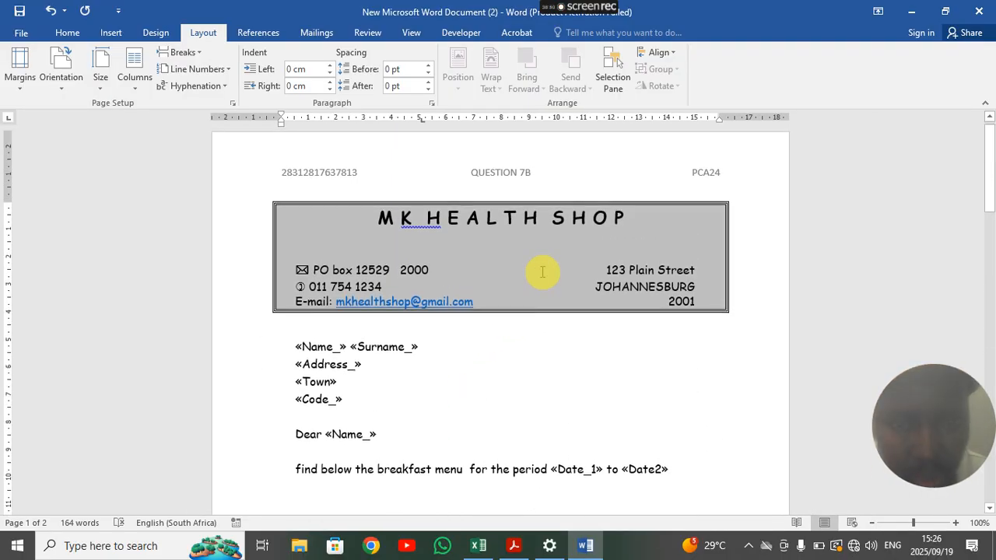
scroll(544, 271, "down", 8)
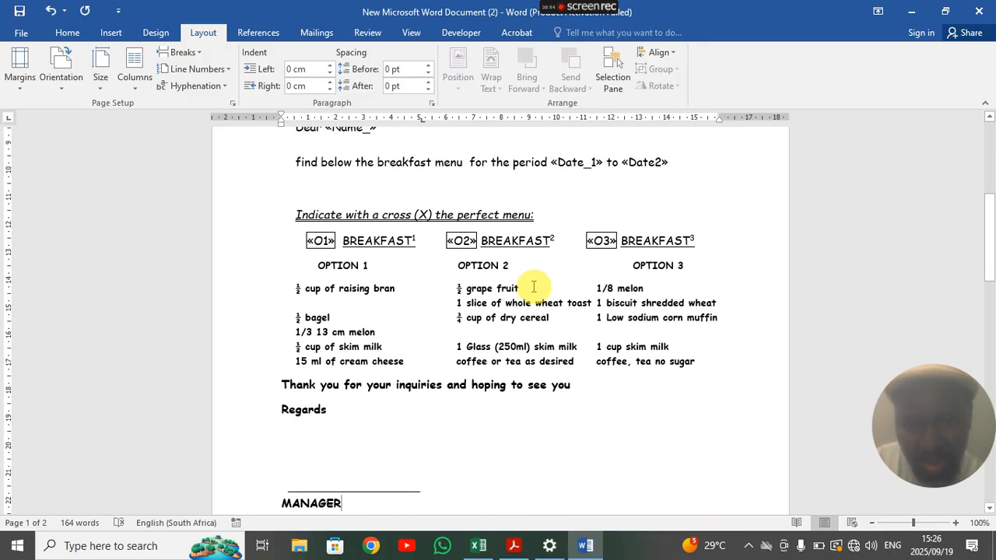
scroll(534, 287, "down", 6)
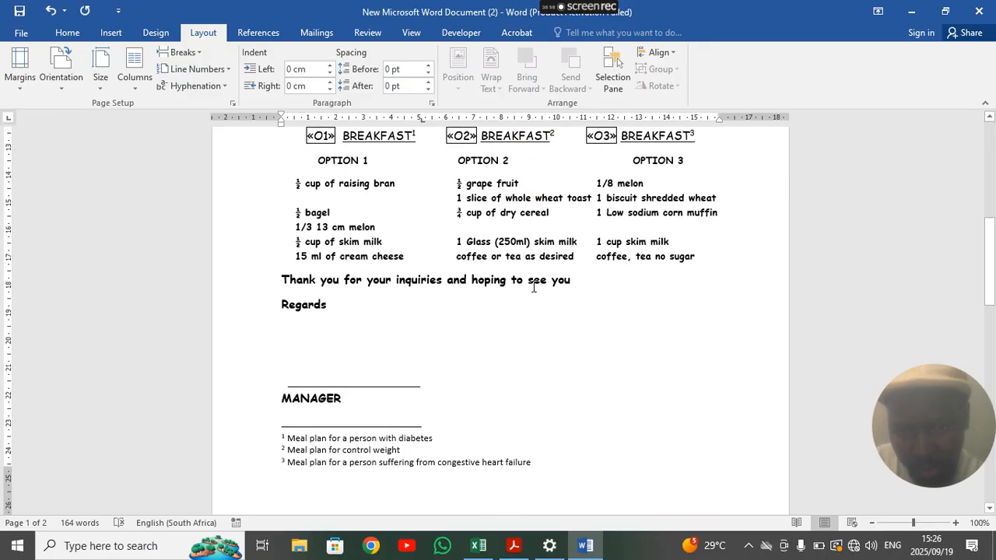
scroll(534, 287, "up", 2)
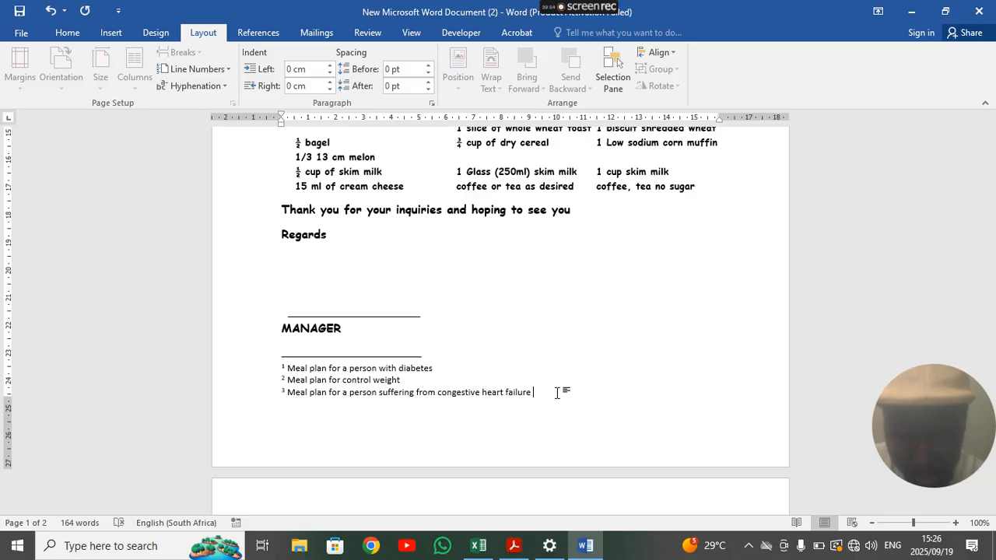
scroll(554, 405, "down", 2)
left_click(420, 480)
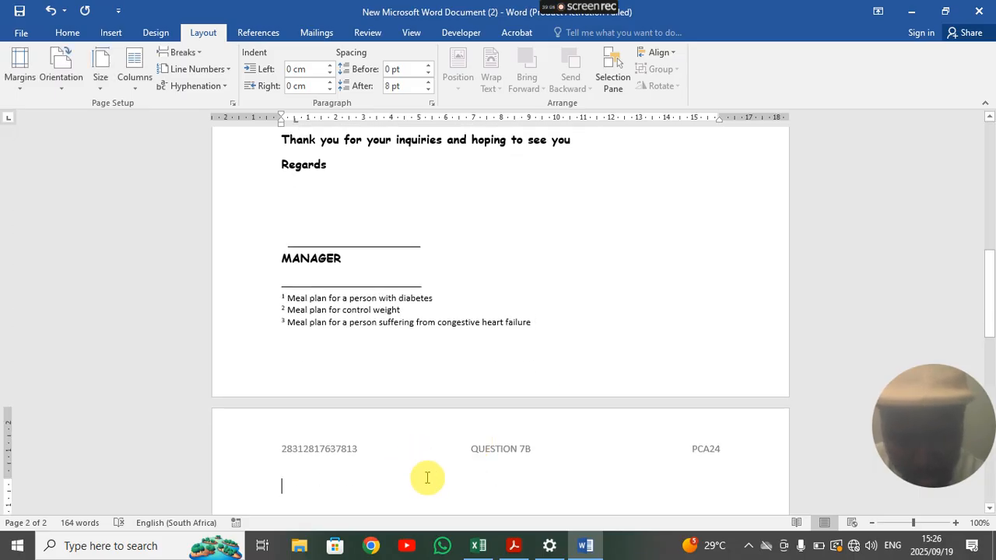
key("BackSpace")
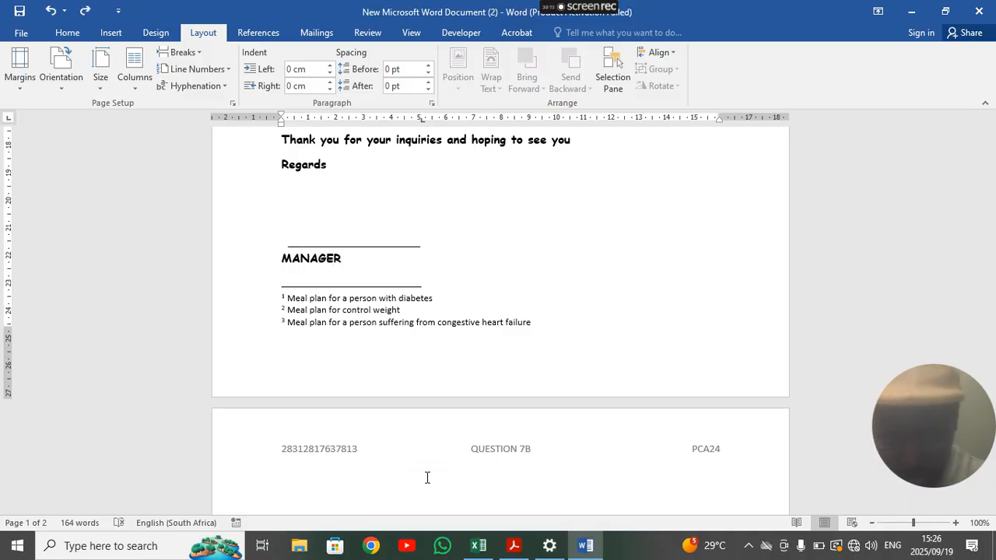
key("Delete")
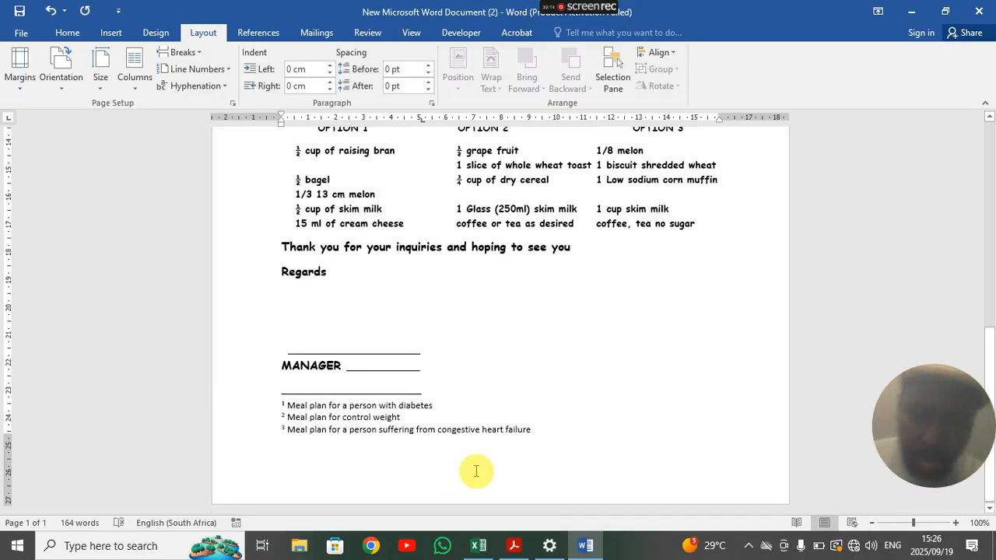
- Undo to remove the trailing line after MANAGER
scroll(513, 352, "up", 3)
scroll(544, 350, "up", 6)
scroll(497, 333, "down", 3, "ctrl")
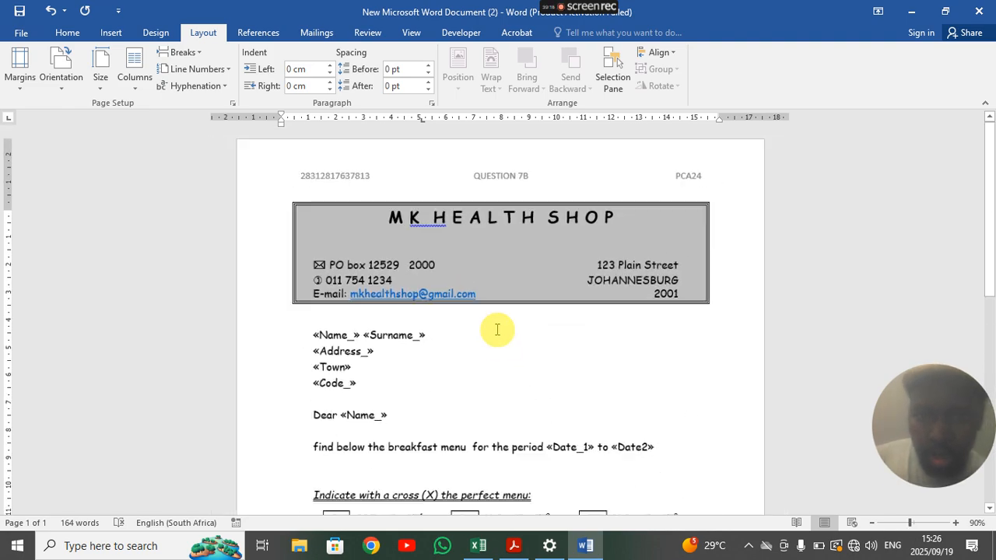
scroll(495, 329, "down", 3)
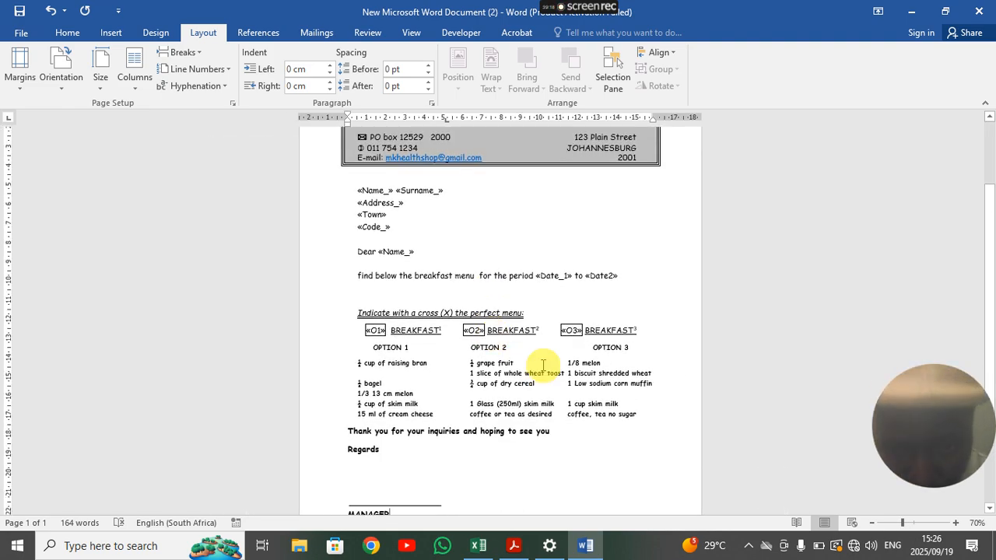
scroll(443, 389, "down", 3)
scroll(440, 395, "up", 2)
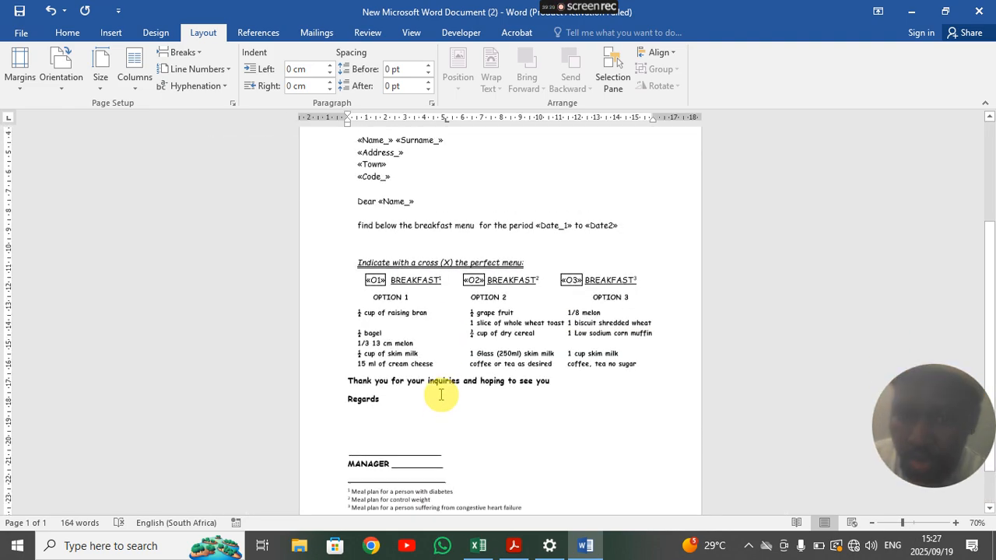
key("ctrl+z")
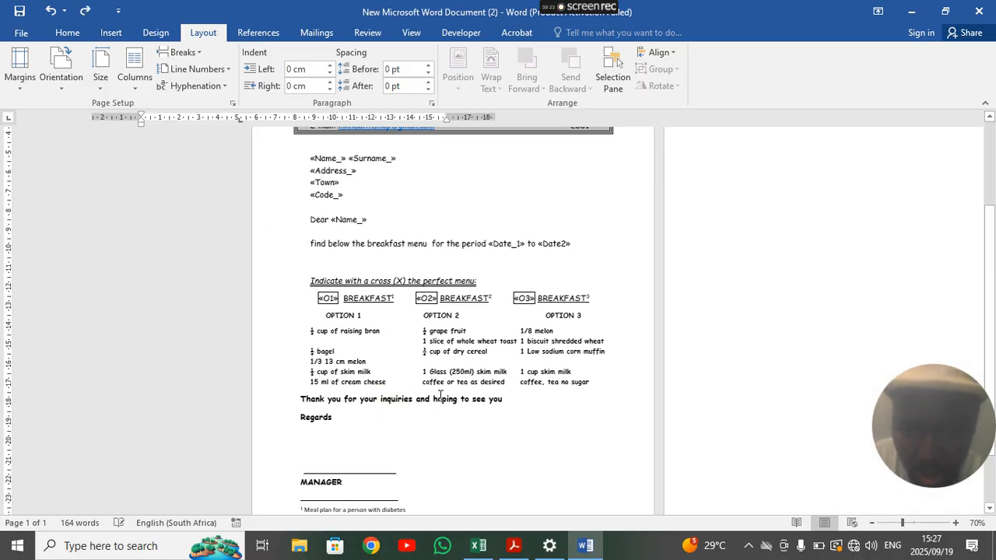
- Open the File Info page for 'New Microsoft Word Document (2)'
scroll(438, 400, "up", 4)
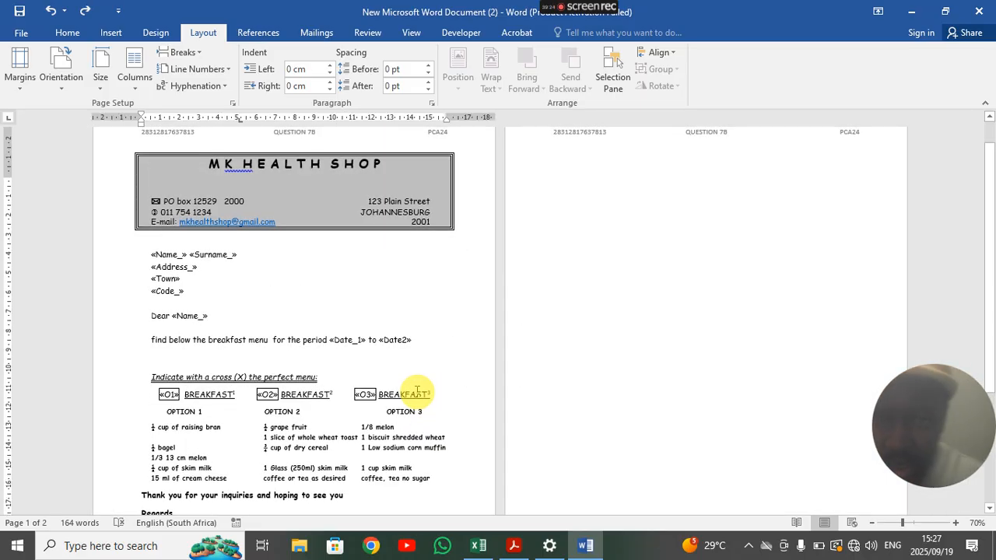
scroll(241, 288, "down", 6)
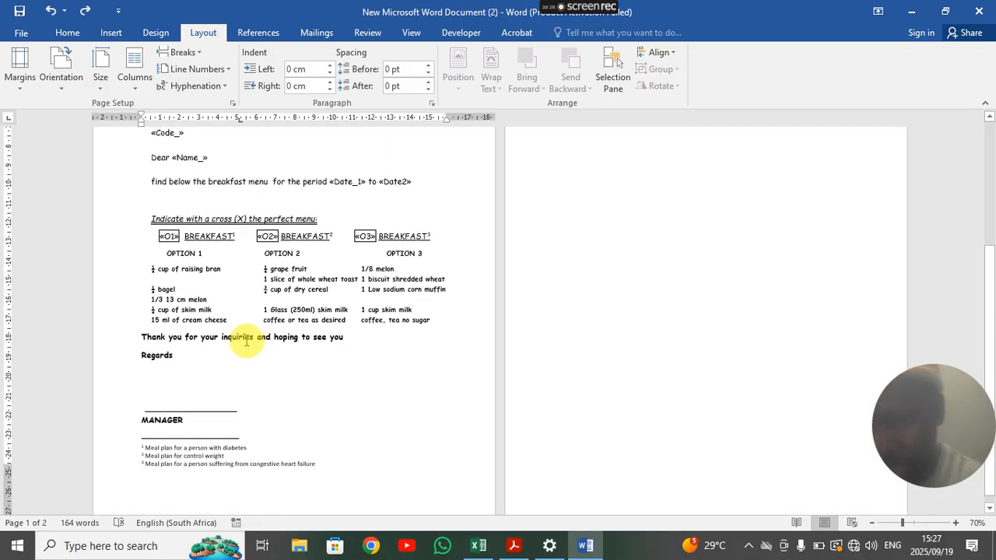
left_click(20, 33)
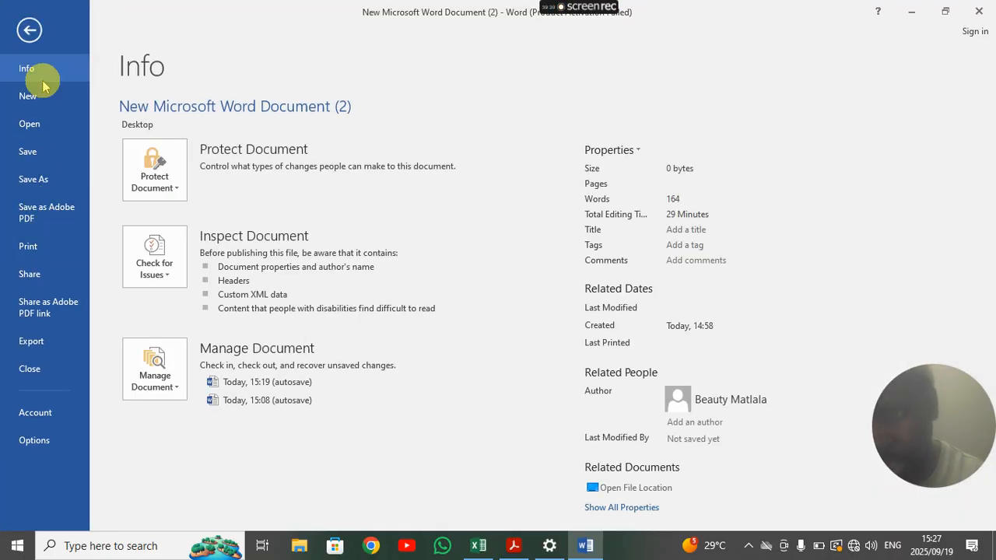
- Return to the MK Health Shop letter with the Mailings tab showing, scrolled up to the letterhead
left_click(24, 28)
scroll(331, 354, "up", 6)
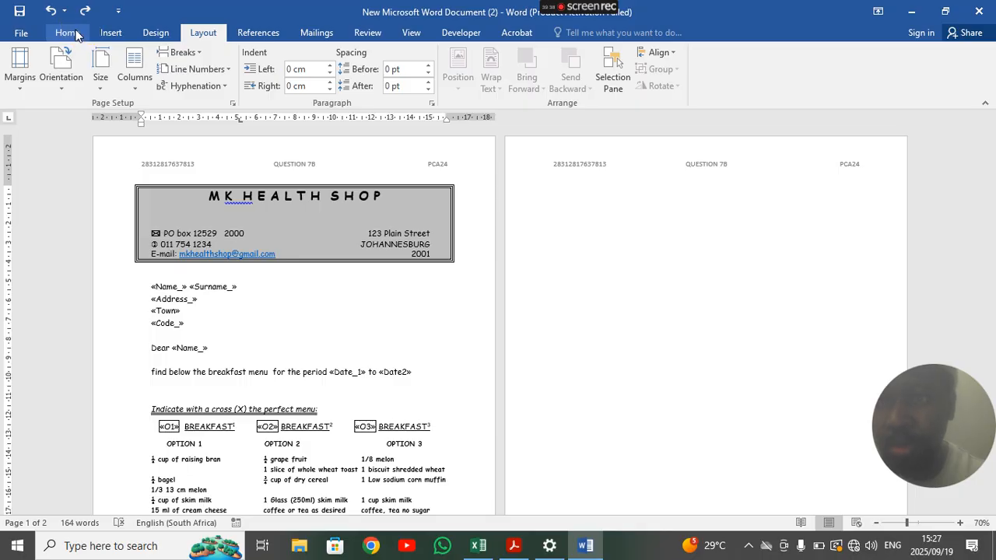
left_click(316, 32)
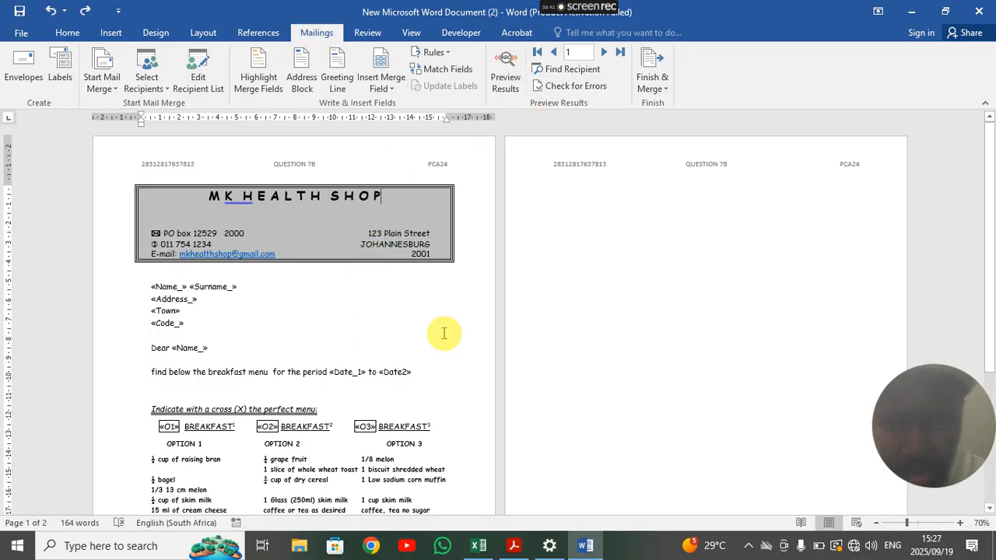
scroll(438, 320, "up", 4, "ctrl")
scroll(439, 320, "up", 5, "ctrl")
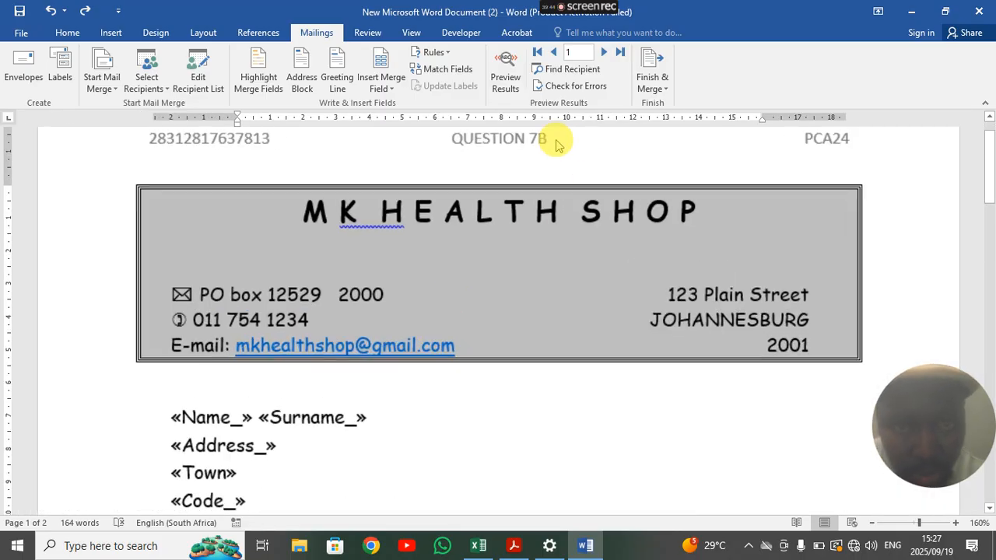
- Change the page header from QUESTION 7B to QUESTION 7C
double_click(555, 139)
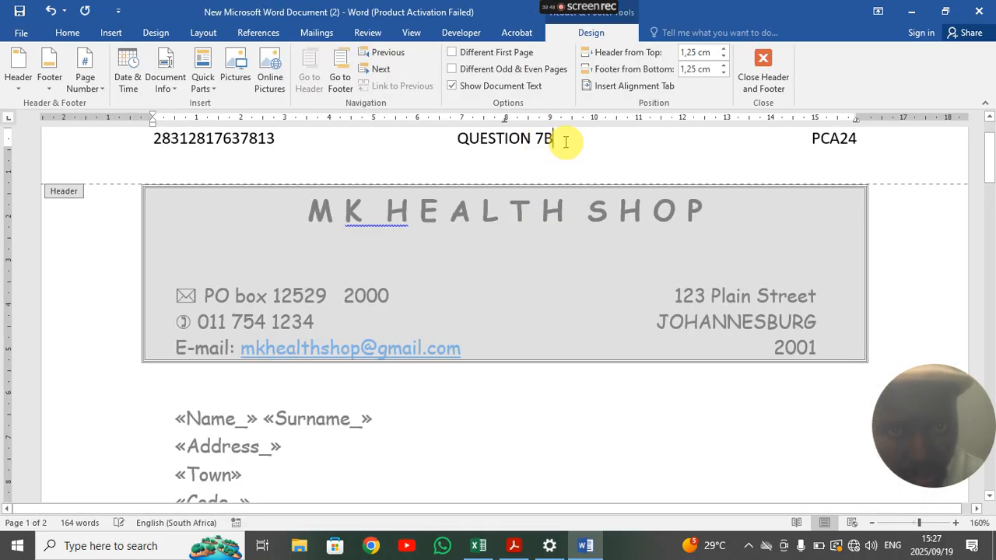
key("BackSpace")
type("C")
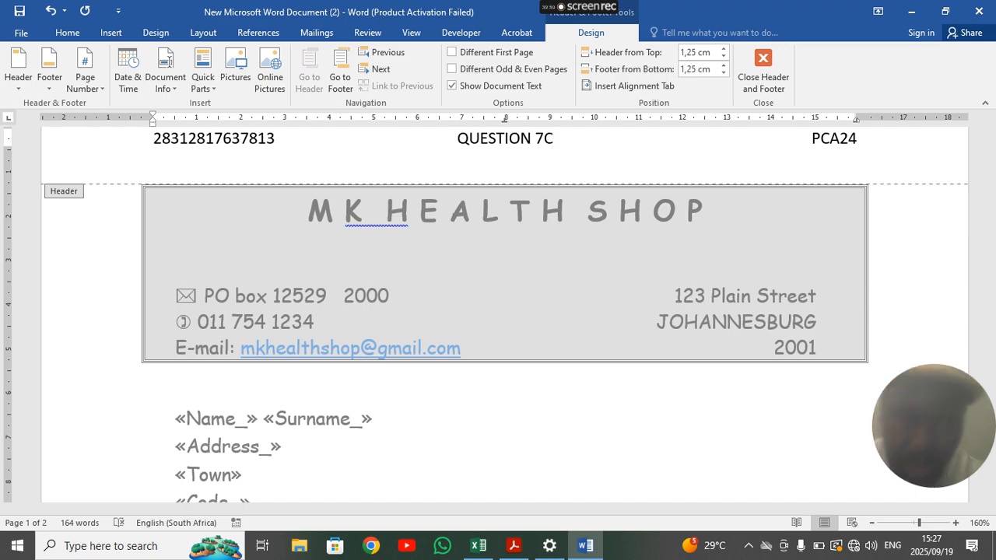
double_click(528, 429)
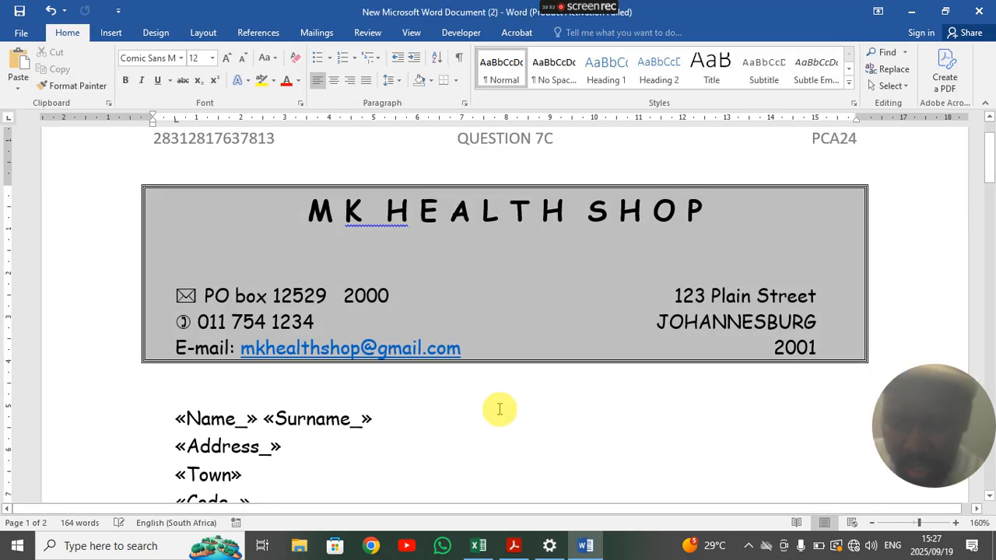
- Finish the merge by editing individual documents, merging all records into Letters1
left_click(317, 33)
left_click(658, 69)
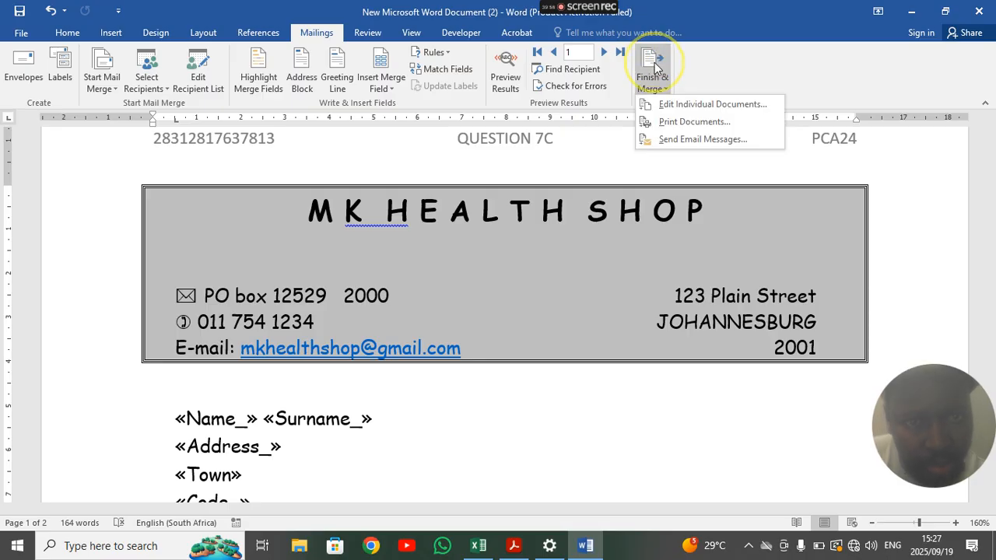
left_click(687, 107)
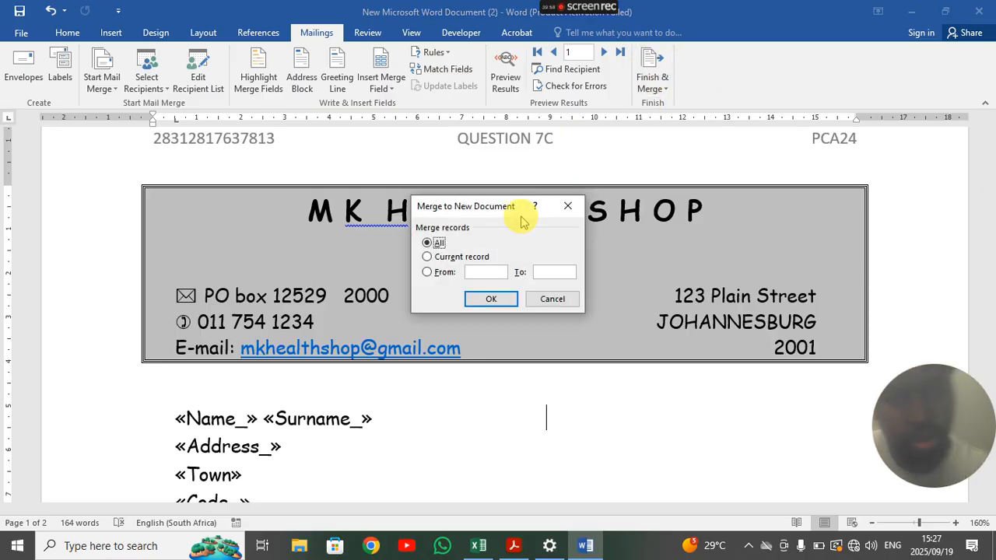
left_click(490, 298)
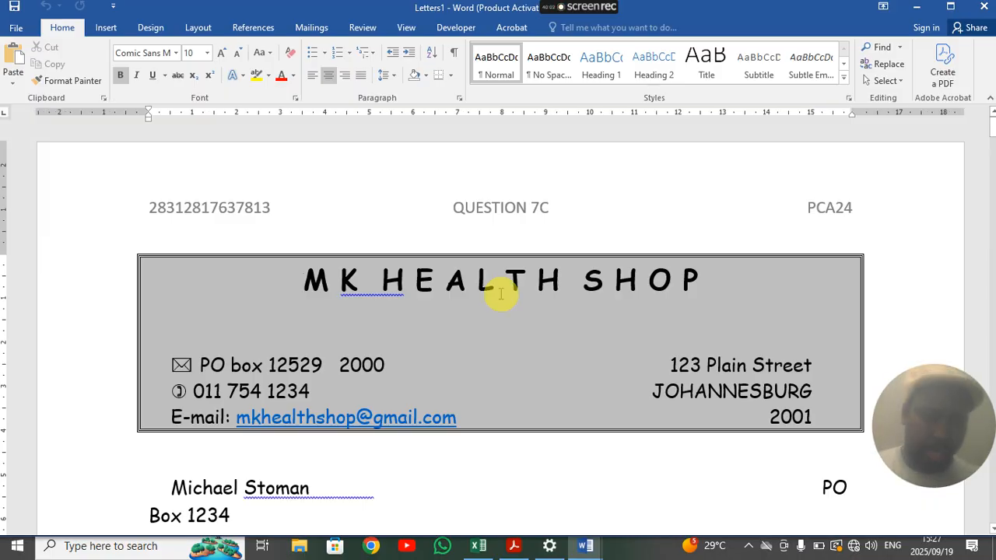
scroll(506, 249, "down", 3)
scroll(412, 277, "up", 1)
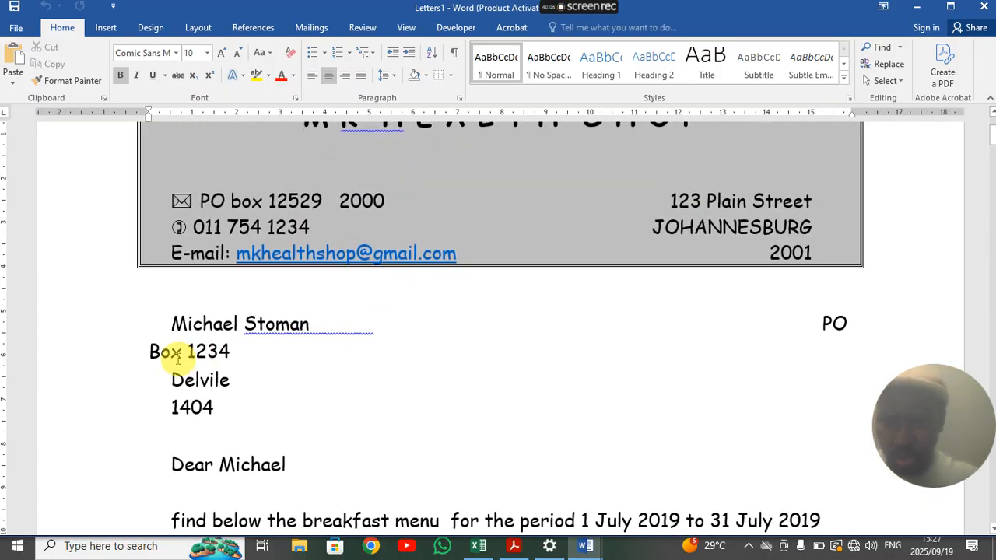
scroll(330, 326, "down", 15)
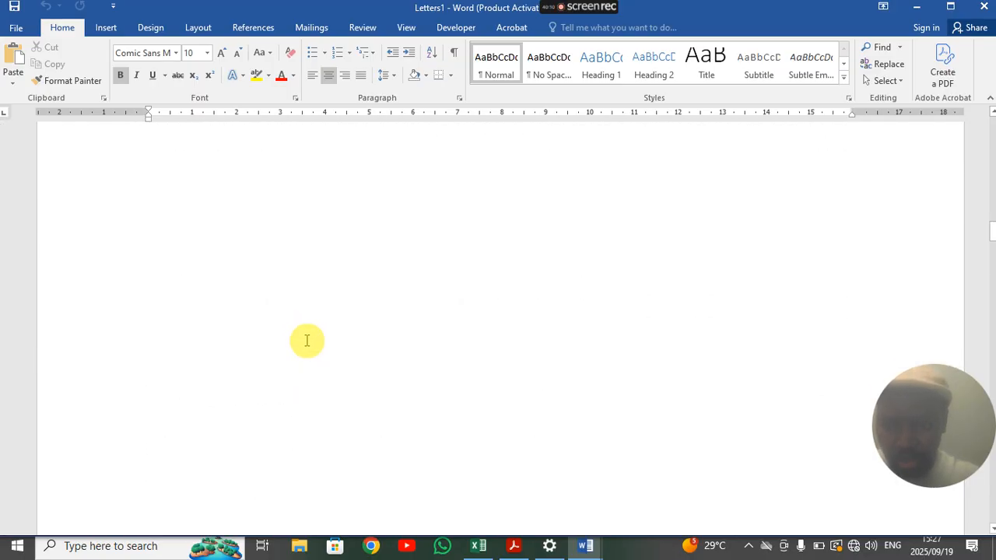
scroll(307, 341, "up", 10)
scroll(306, 342, "down", 5)
scroll(306, 342, "up", 1)
scroll(304, 342, "down", 3)
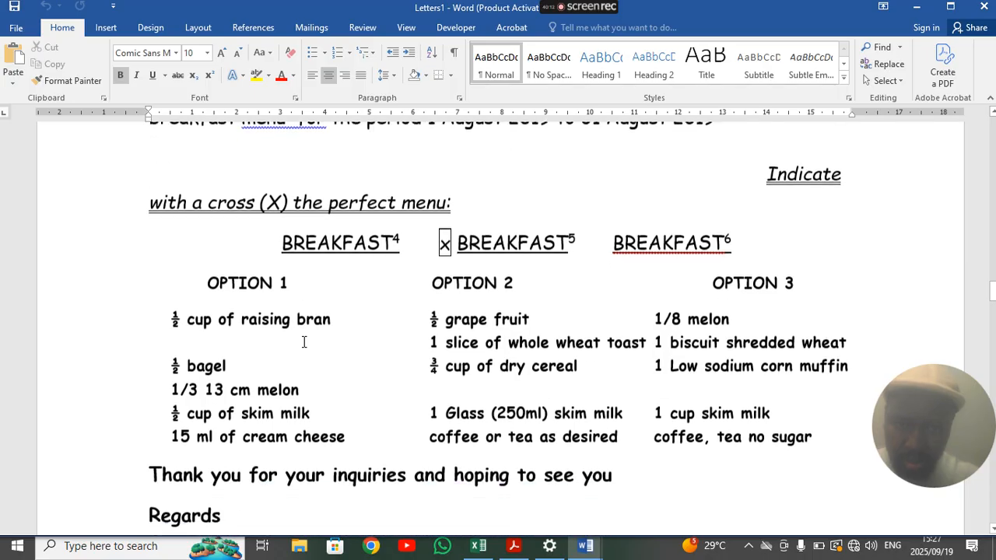
scroll(304, 343, "up", 3)
scroll(301, 340, "up", 6)
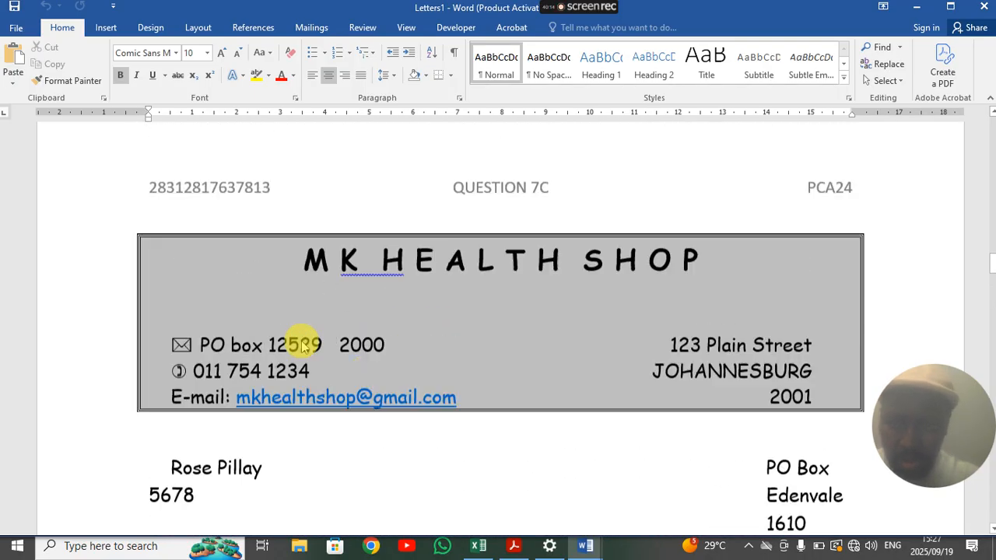
scroll(312, 350, "down", 6)
scroll(322, 358, "down", 5)
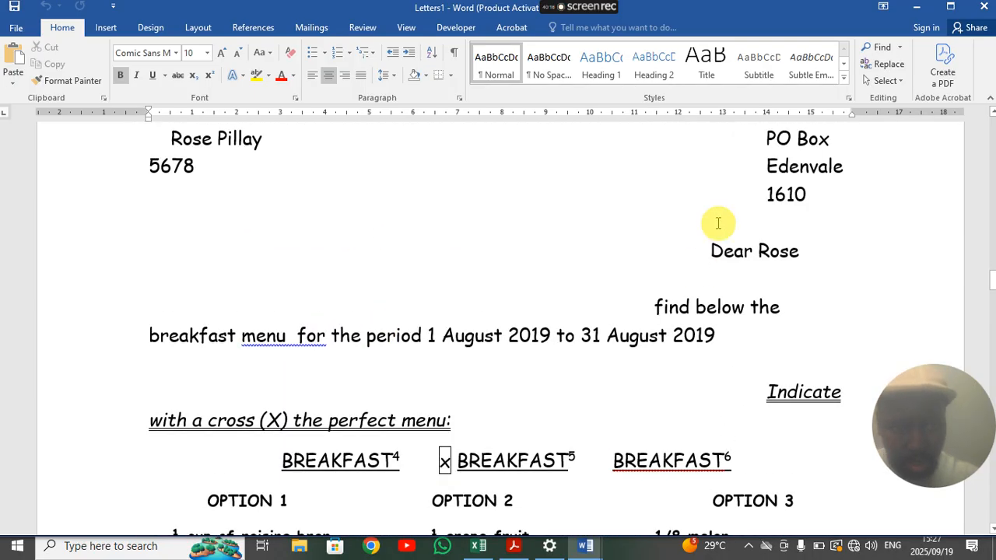
scroll(200, 260, "up", 2)
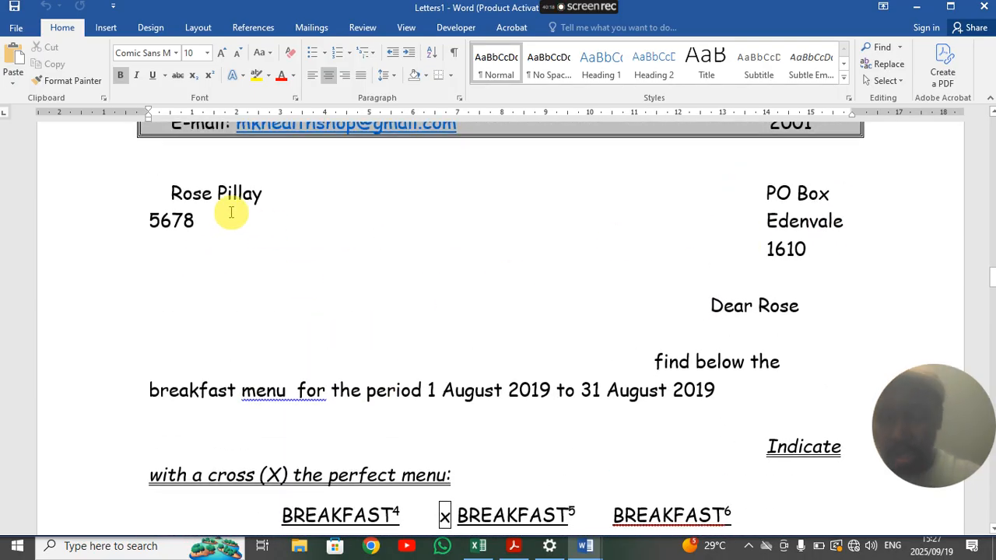
scroll(298, 284, "down", 8)
scroll(291, 298, "down", 10)
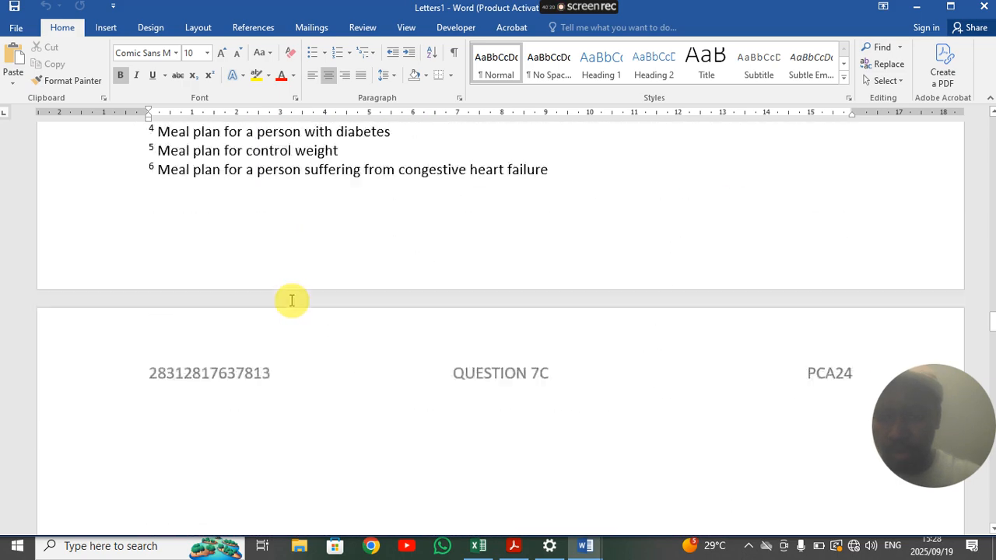
scroll(289, 302, "up", 20)
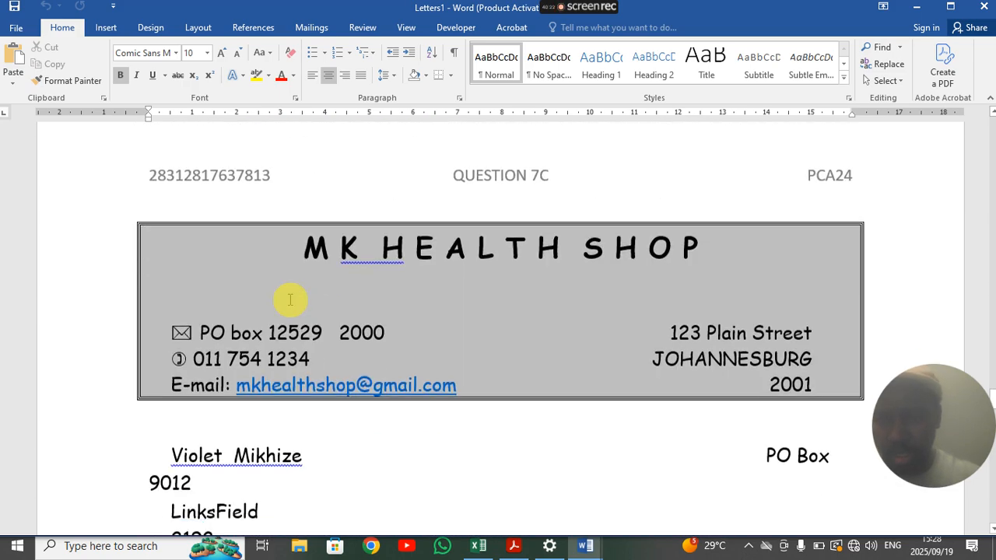
scroll(288, 297, "down", 7)
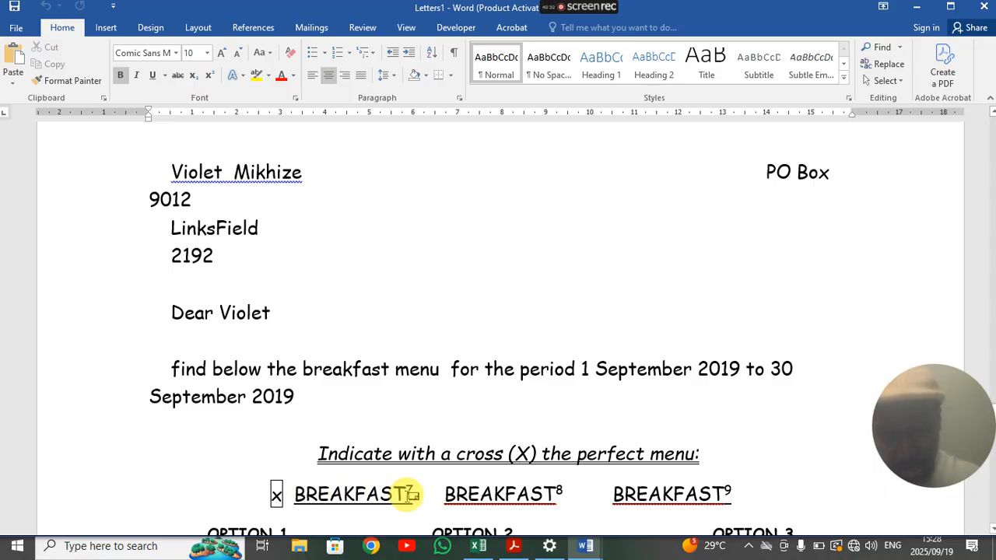
scroll(280, 265, "up", 9)
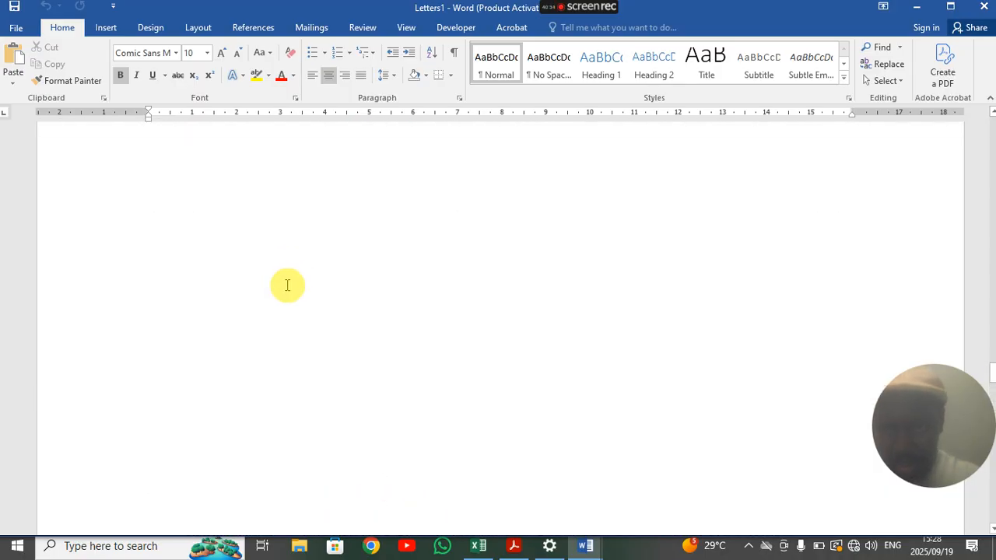
scroll(291, 299, "up", 15)
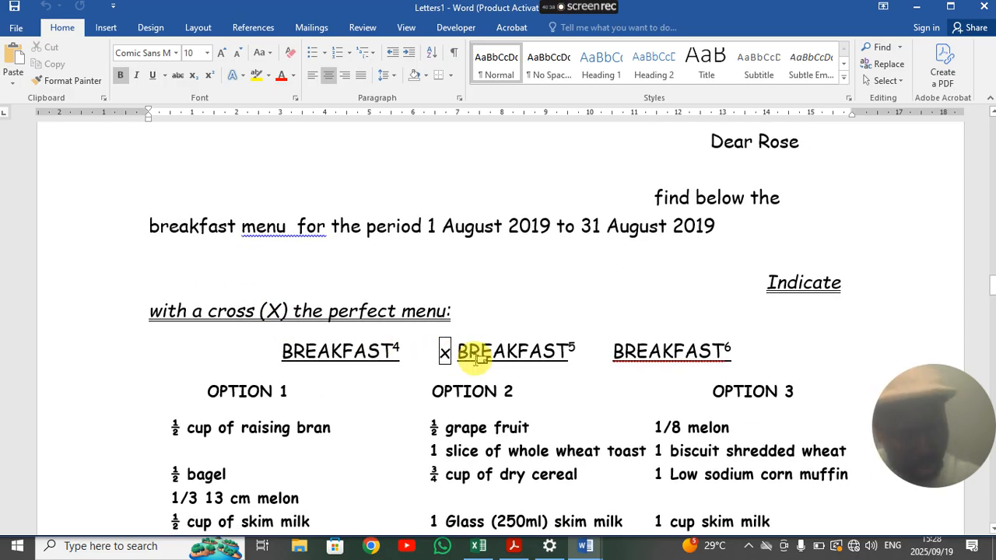
scroll(544, 345, "up", 15)
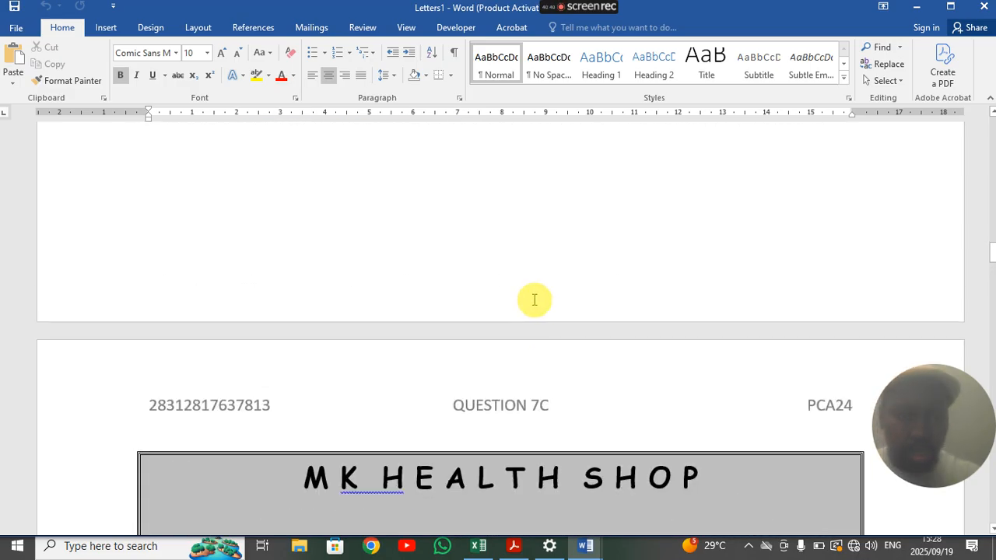
scroll(531, 292, "up", 8)
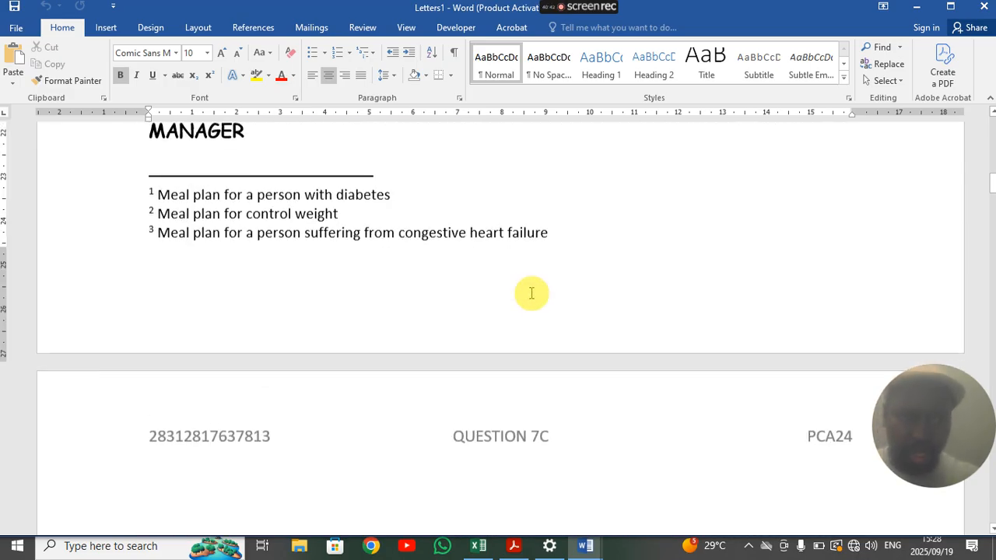
mouse_move(577, 11)
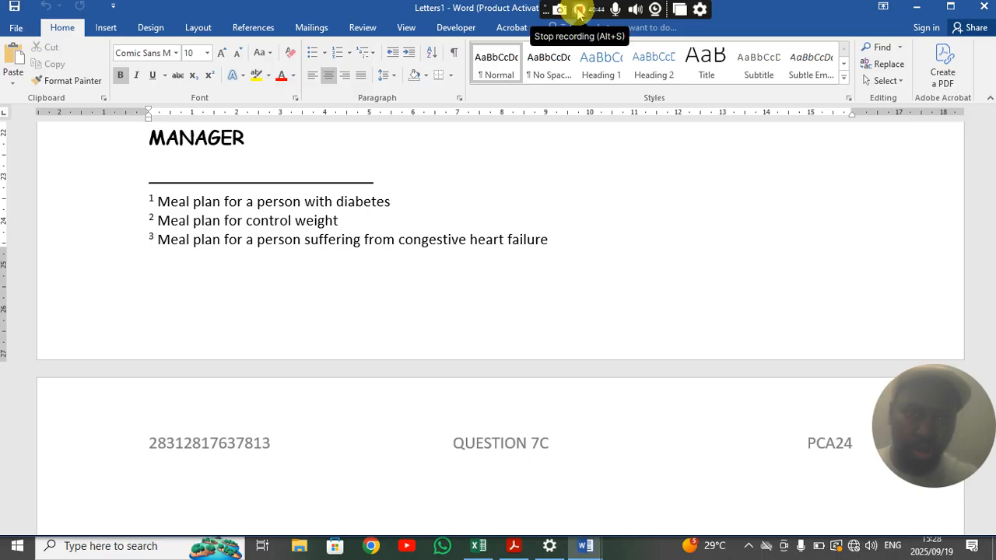